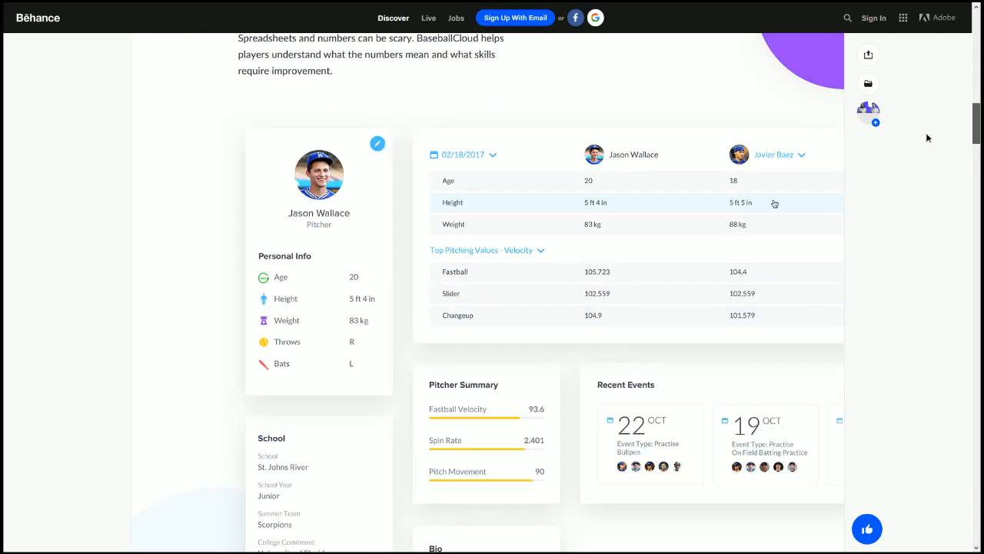
# Step: Scroll through the Behance project to study the Personal Info card rows
pyautogui.scroll(3, 925, 133)
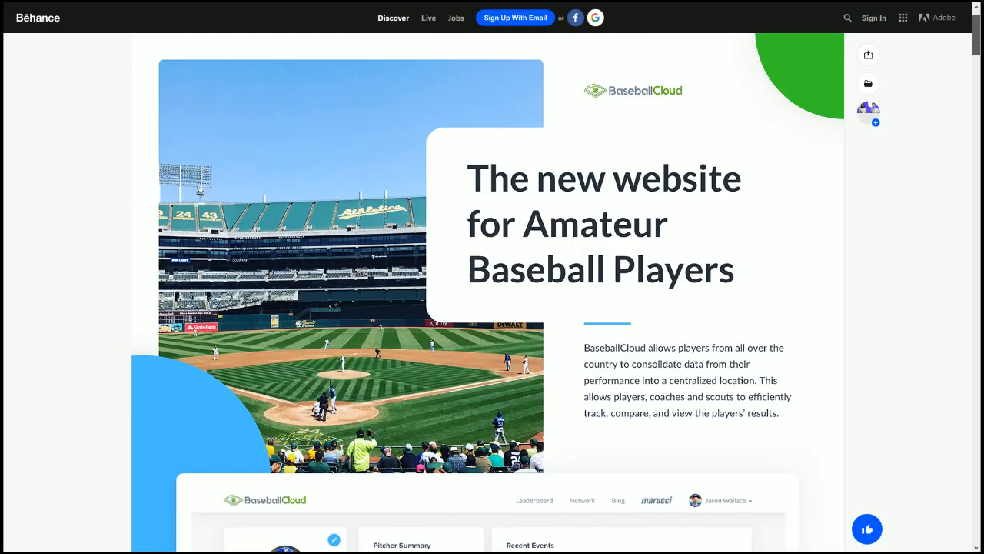
pyautogui.scroll(-6, 488, 292)
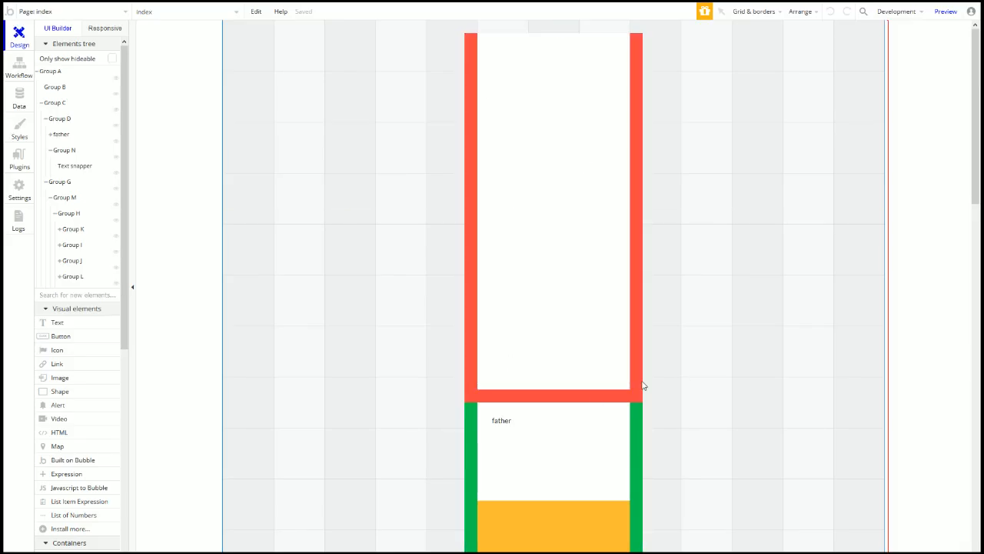
pyautogui.scroll(-5, 601, 408)
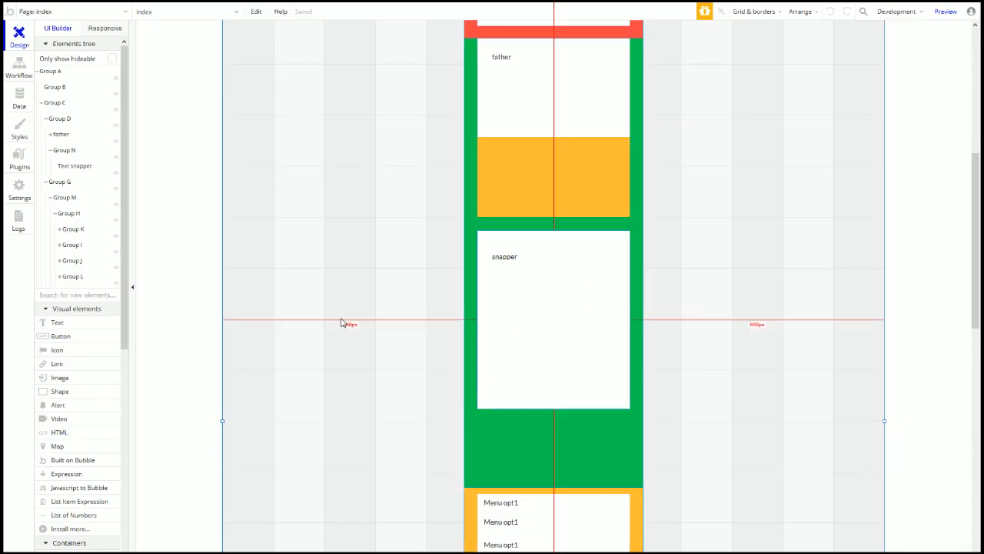
pyautogui.click(102, 30)
pyautogui.scroll(-2, 436, 296)
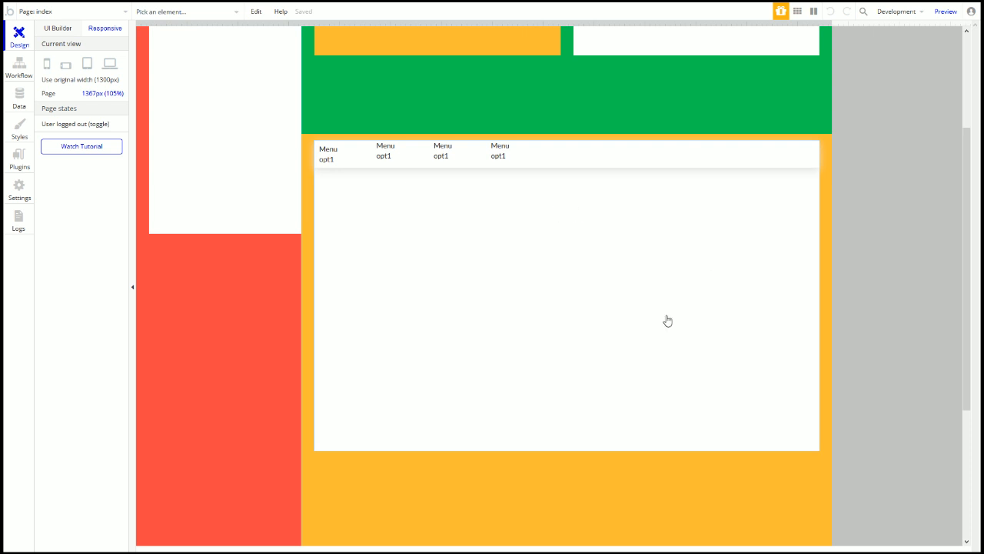
pyautogui.scroll(3, 717, 272)
pyautogui.click(228, 487)
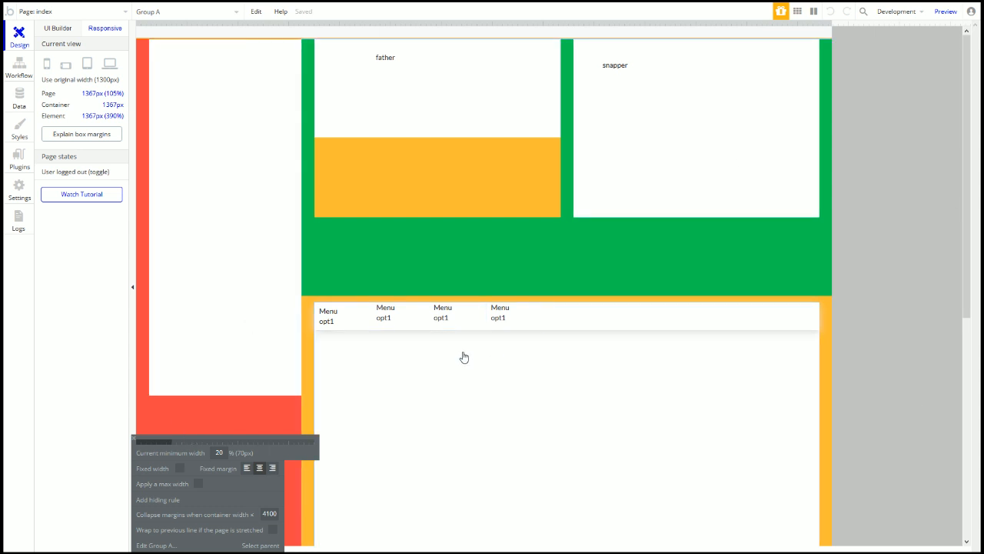
pyautogui.press('Escape')
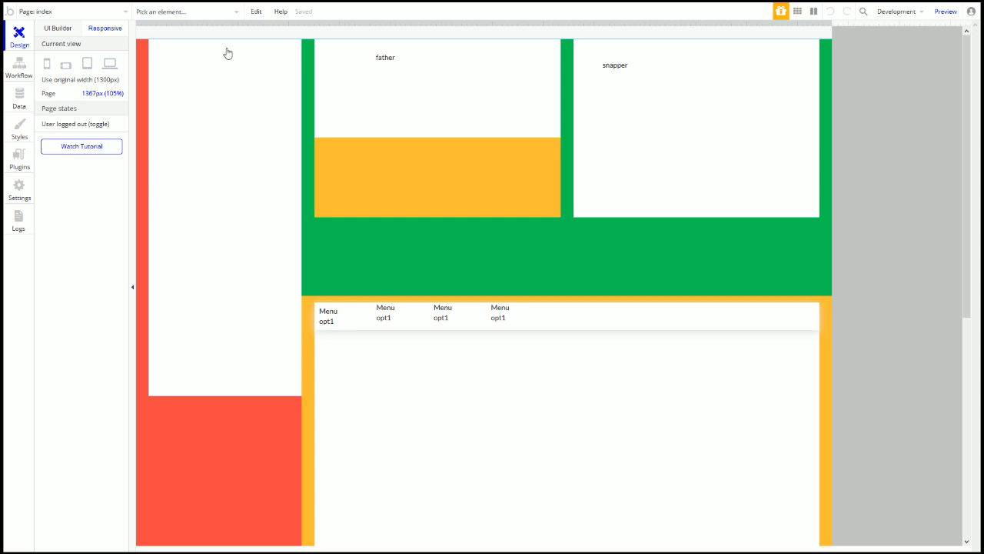
pyautogui.click(222, 130)
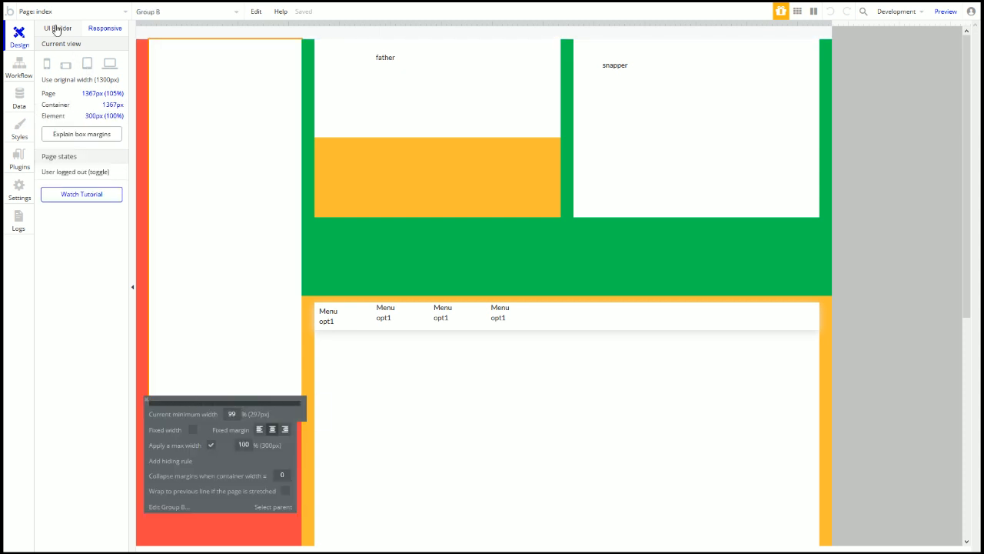
pyautogui.click(55, 29)
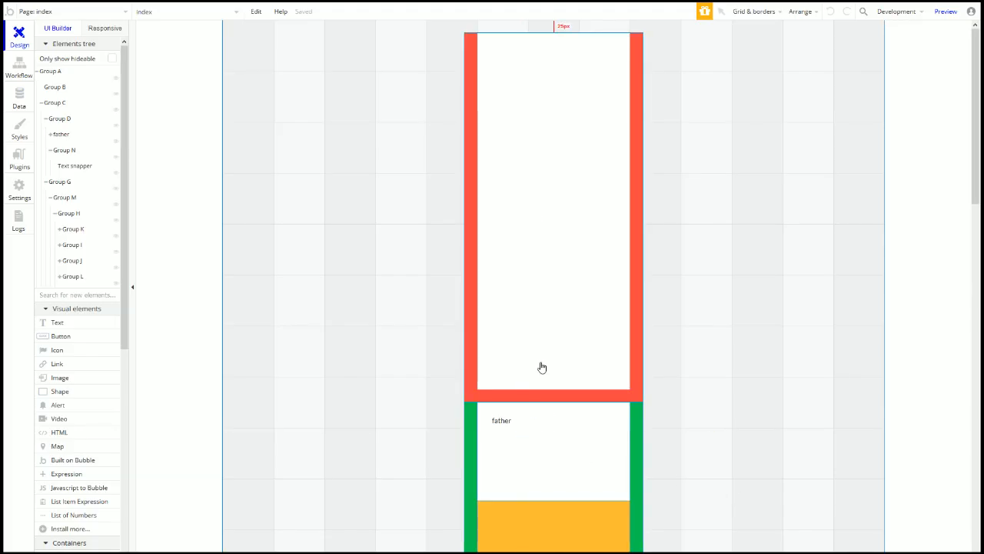
# Step: Make the orange box under father purple (#AA66CC)
pyautogui.scroll(-4, 540, 367)
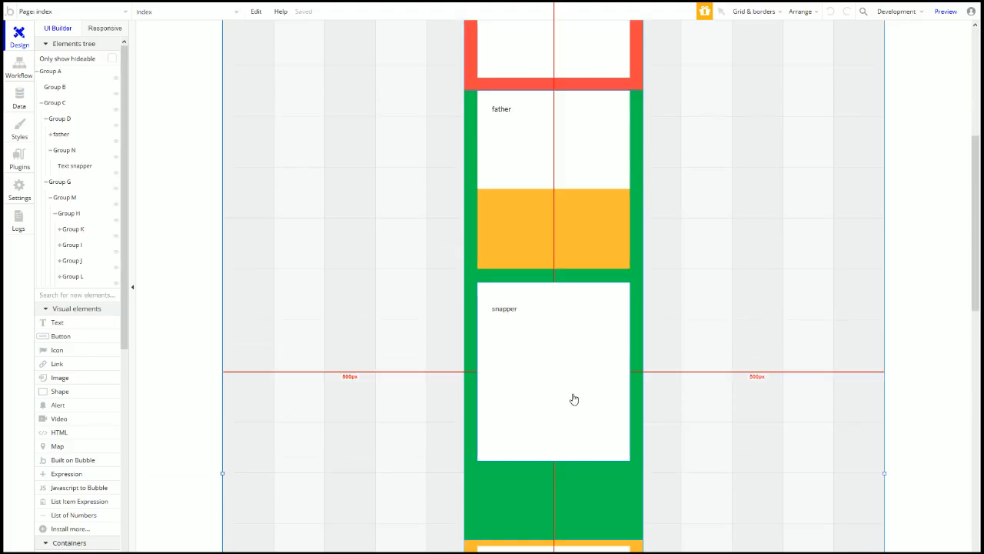
pyautogui.click(504, 235)
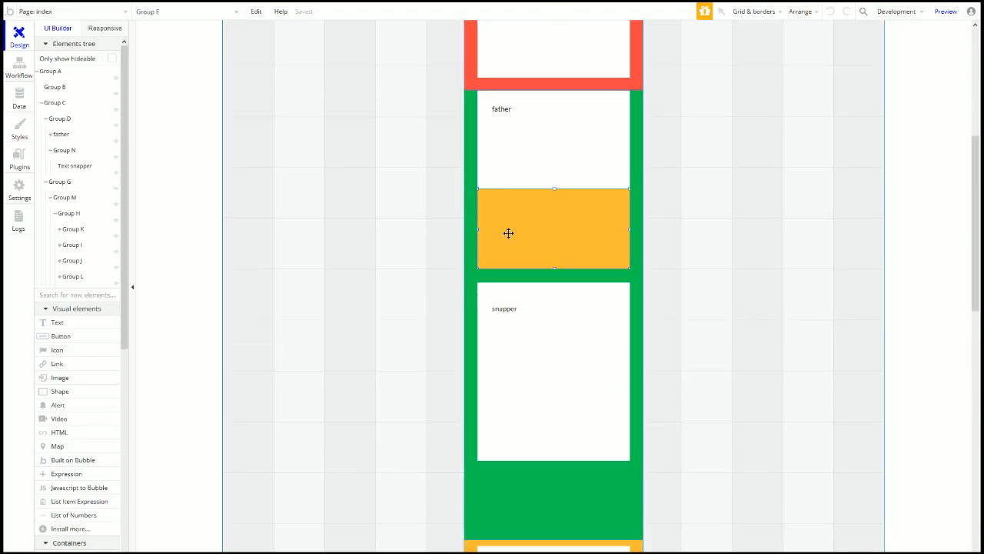
pyautogui.doubleClick(508, 233)
pyautogui.click(869, 238)
pyautogui.click(845, 261)
pyautogui.click(838, 257)
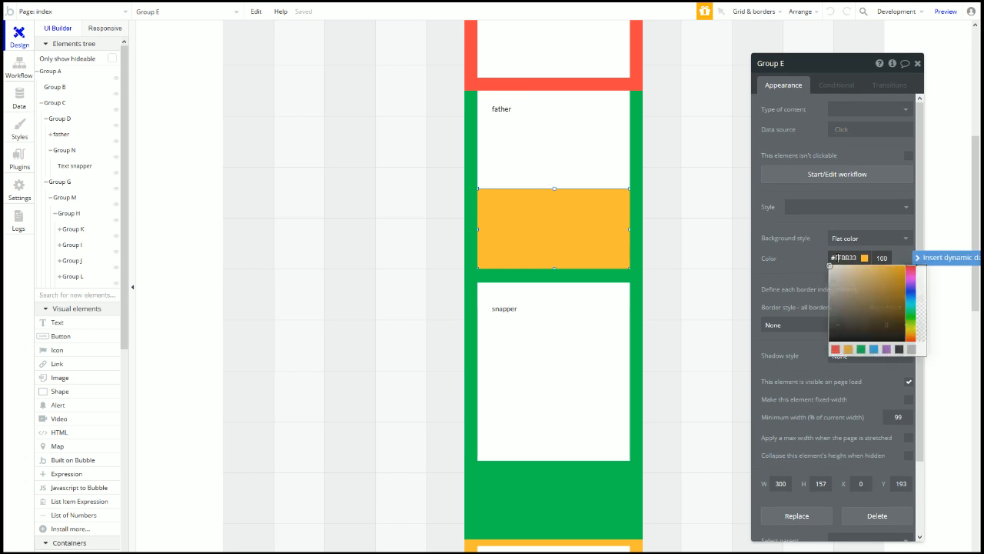
pyautogui.click(887, 349)
pyautogui.scroll(-4, 370, 279)
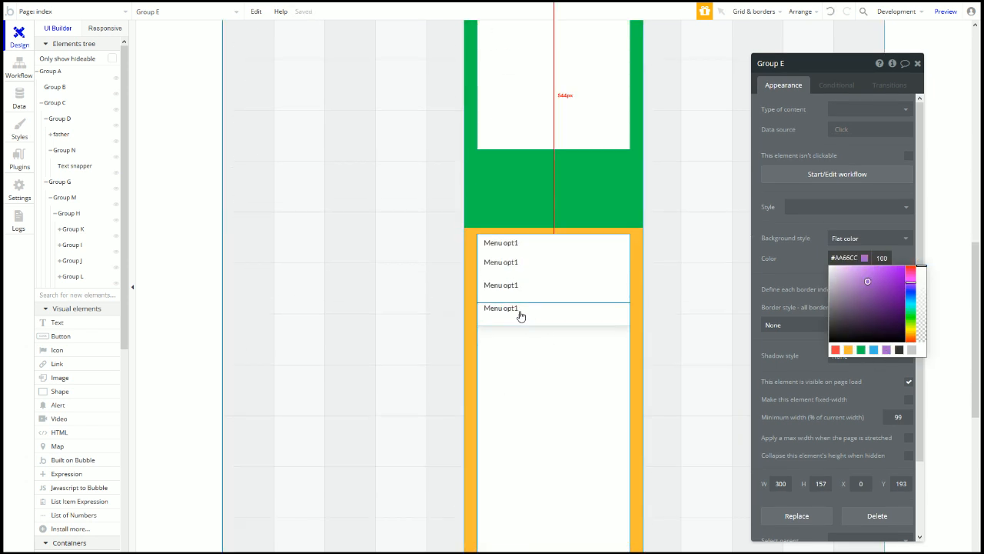
# Step: Select the green group that holds father and snapper
pyautogui.click(472, 274)
pyautogui.scroll(-4, 502, 370)
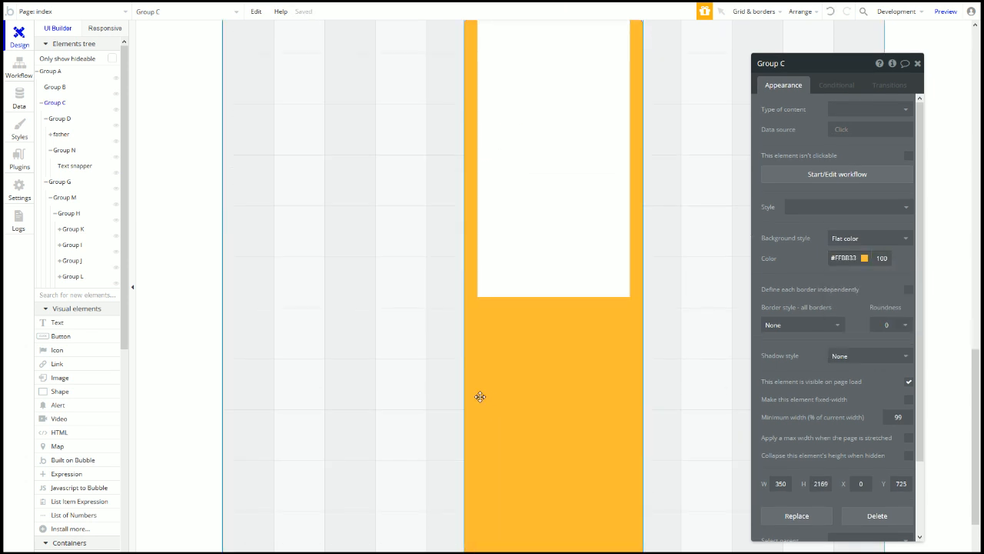
pyautogui.scroll(-1, 503, 402)
pyautogui.scroll(5, 522, 441)
pyautogui.scroll(4, 522, 439)
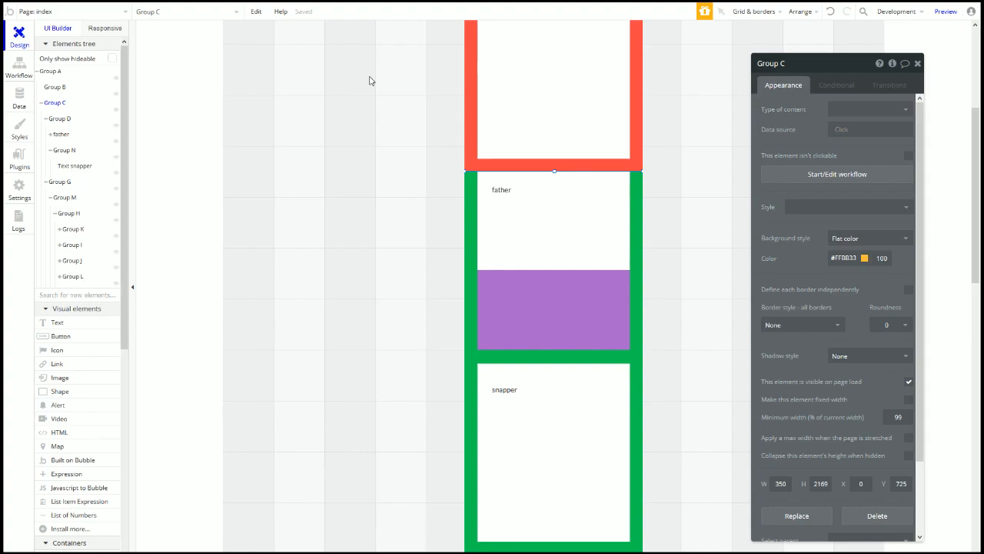
pyautogui.moveTo(482, 248)
pyautogui.mouseDown()
pyautogui.moveTo(510, 264)
pyautogui.moveTo(475, 238)
pyautogui.mouseUp()
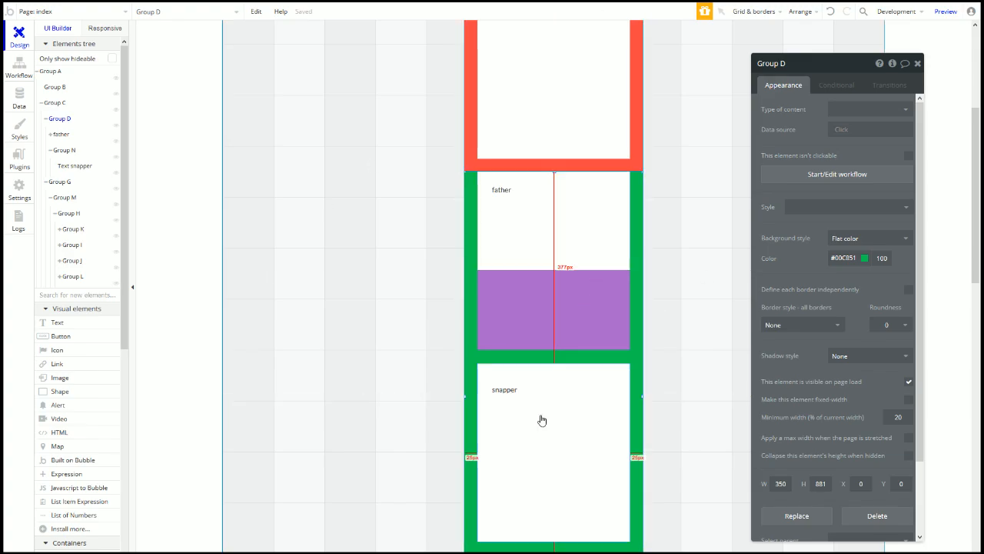
pyautogui.scroll(-2, 567, 450)
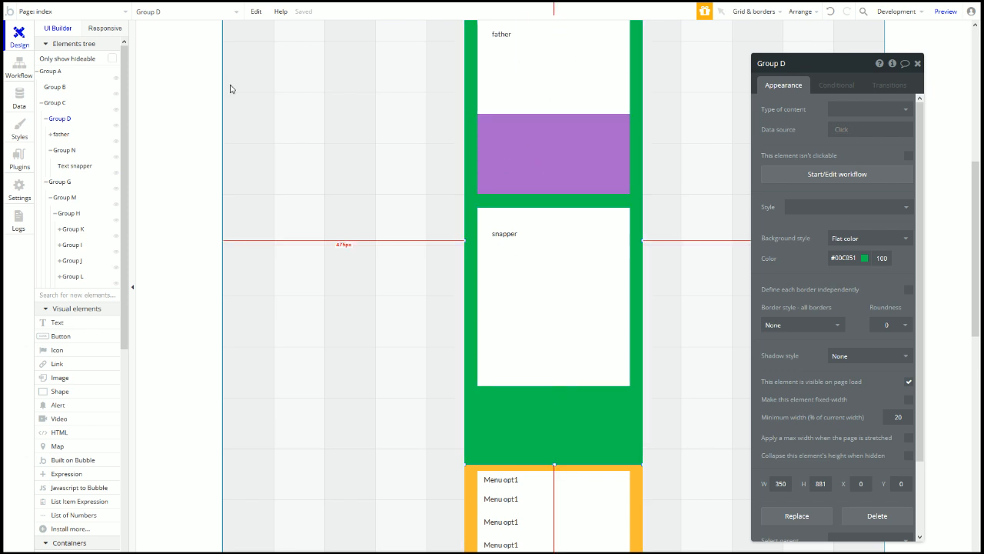
# Step: Give father a fixed width in the responsive view and test reflow on a narrower page
pyautogui.click(105, 27)
pyautogui.click(462, 98)
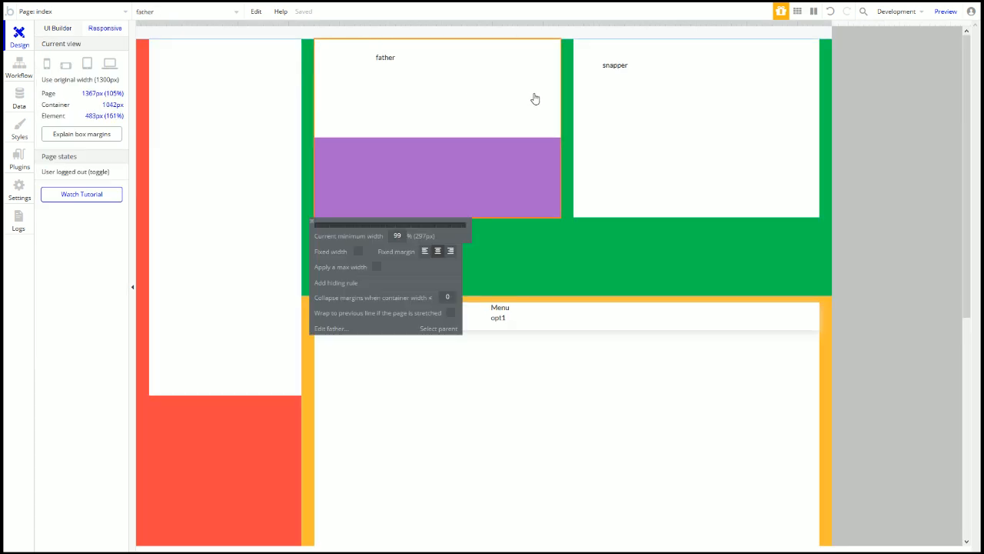
pyautogui.click(359, 251)
pyautogui.moveTo(828, 24); pyautogui.dragTo(610, 21)
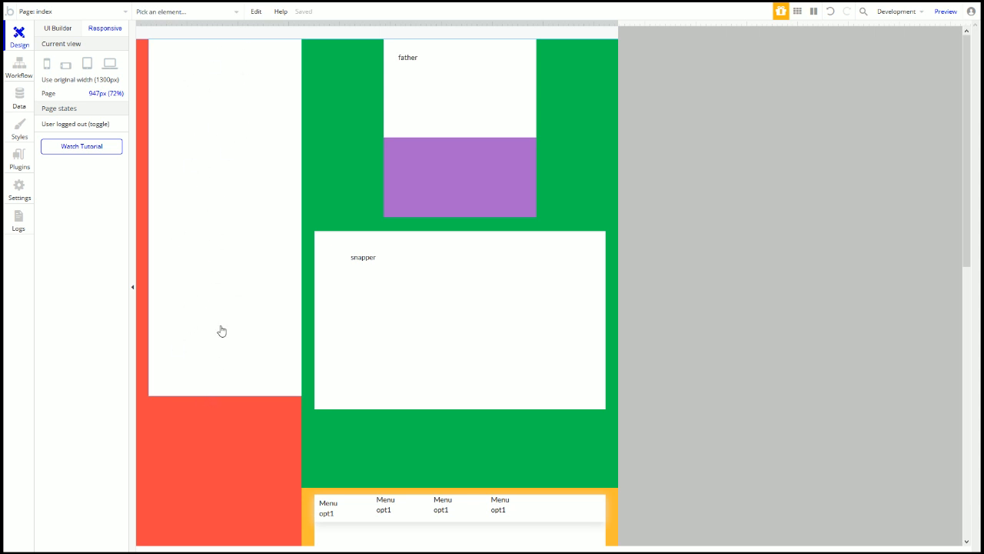
pyautogui.click(21, 69)
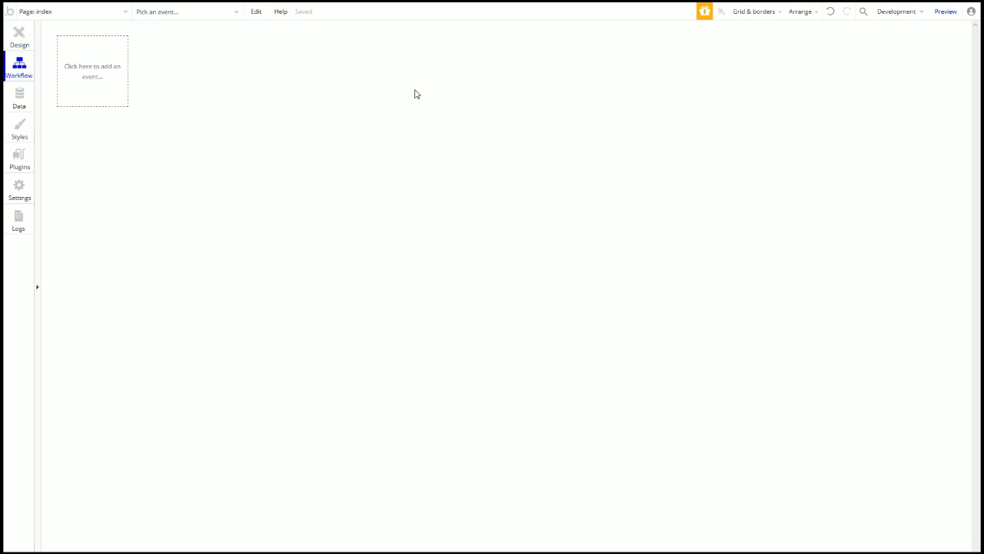
pyautogui.click(18, 36)
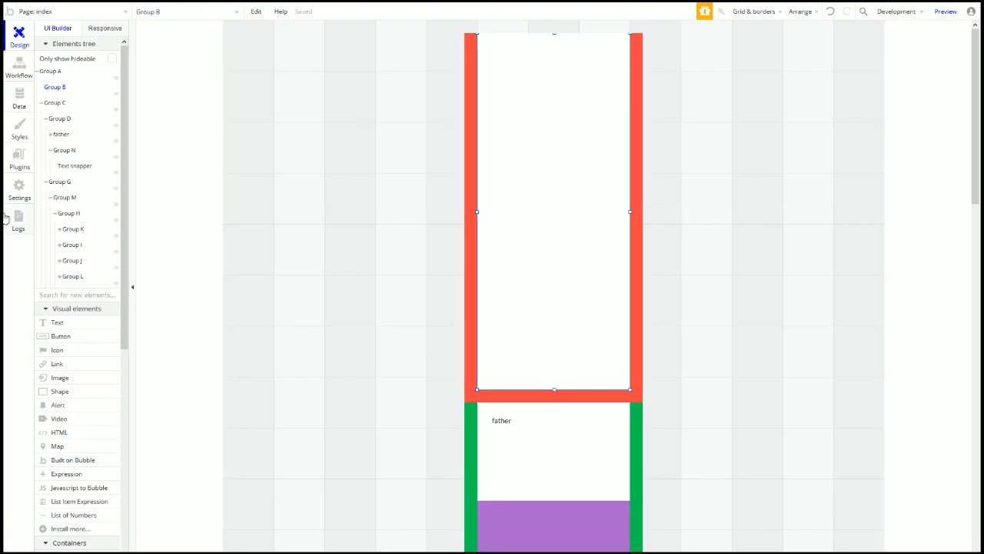
# Step: Draw a group at the white column's top right and size it 30 by 30
pyautogui.scroll(-2, 79, 431)
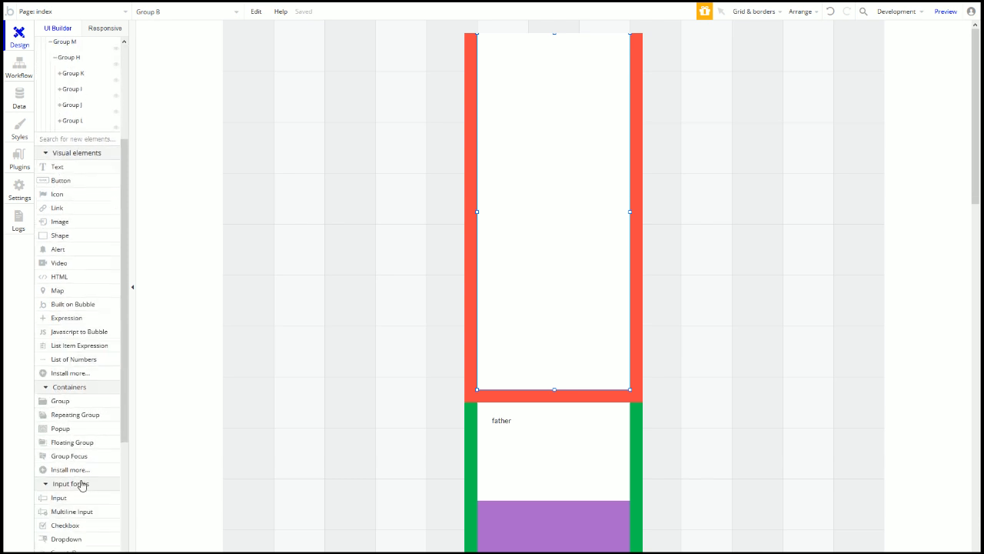
pyautogui.click(69, 401)
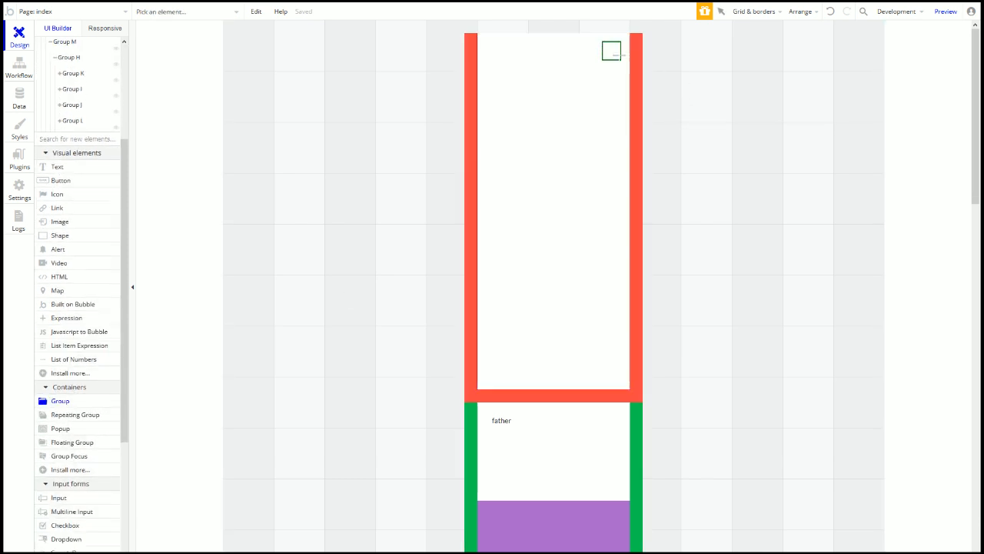
pyautogui.moveTo(602, 41); pyautogui.dragTo(620, 59)
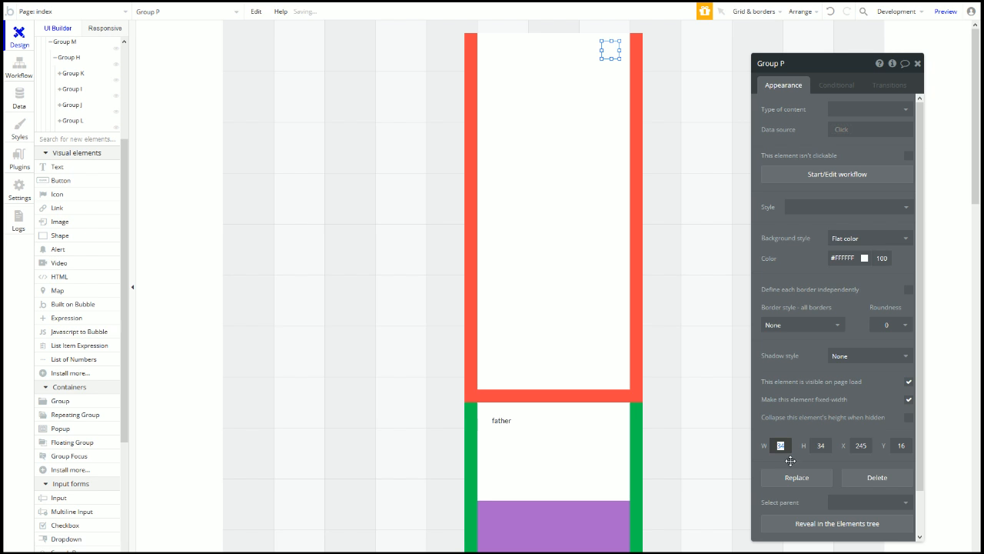
pyautogui.write('26')
pyautogui.click(822, 446)
pyautogui.write('26')
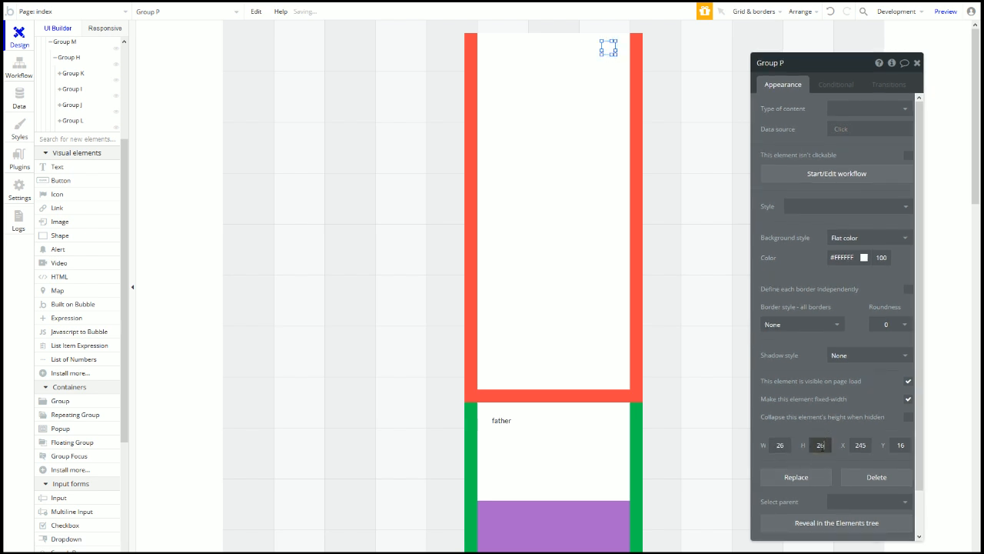
pyautogui.click(784, 445)
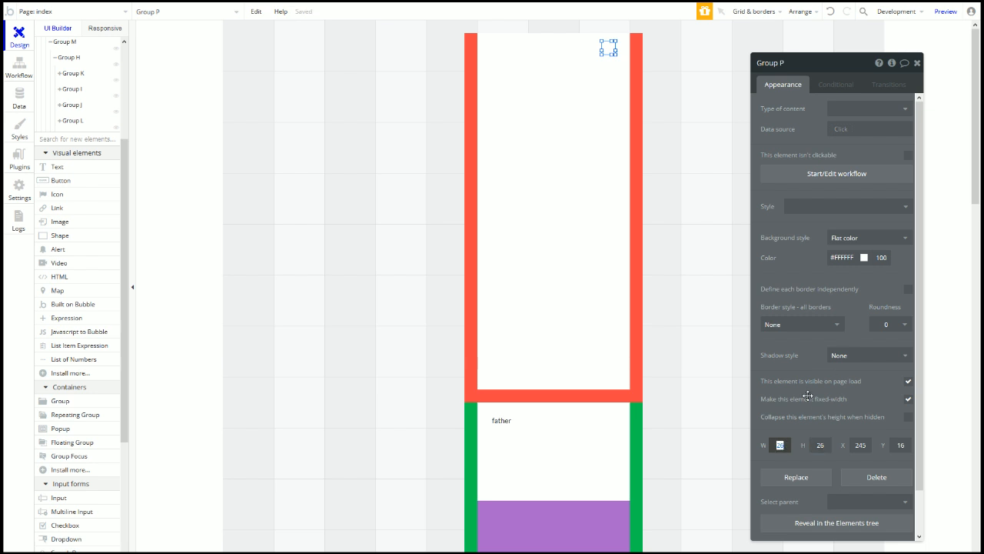
pyautogui.write('30')
pyautogui.click(820, 446)
pyautogui.write('263')
pyautogui.press('BackSpace')
pyautogui.press('BackSpace')
pyautogui.press('BackSpace')
pyautogui.write('30')
# Step: Check the new group's background colour options, leaving it white
pyautogui.click(862, 242)
pyautogui.moveTo(806, 250); pyautogui.dragTo(815, 250)
pyautogui.click(857, 258)
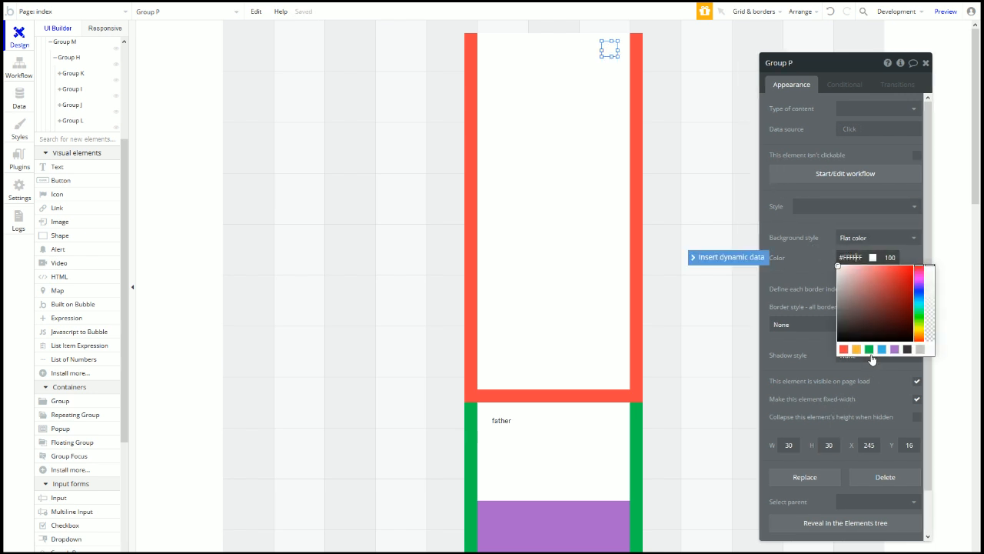
pyautogui.click(800, 248)
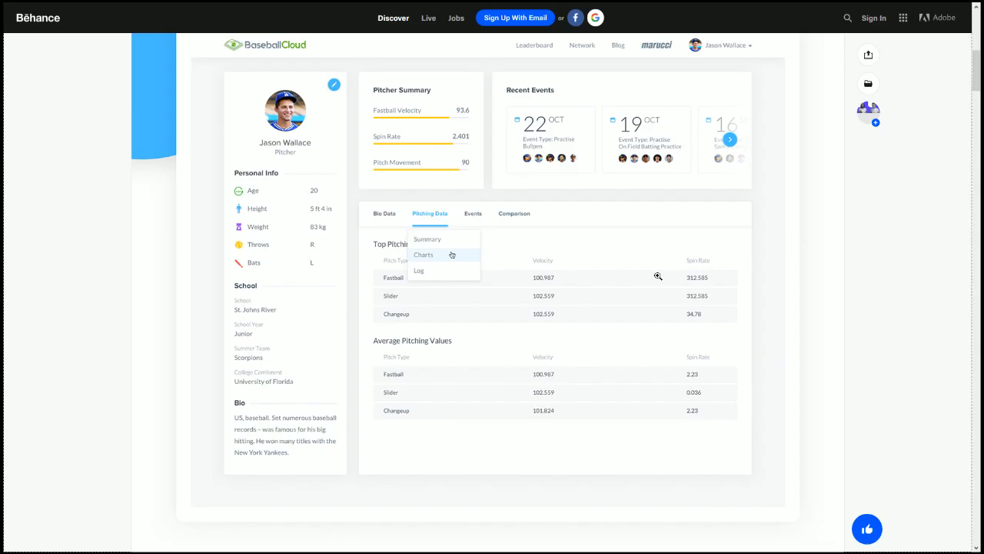
pyautogui.scroll(-10, 655, 275)
pyautogui.scroll(-6, 698, 213)
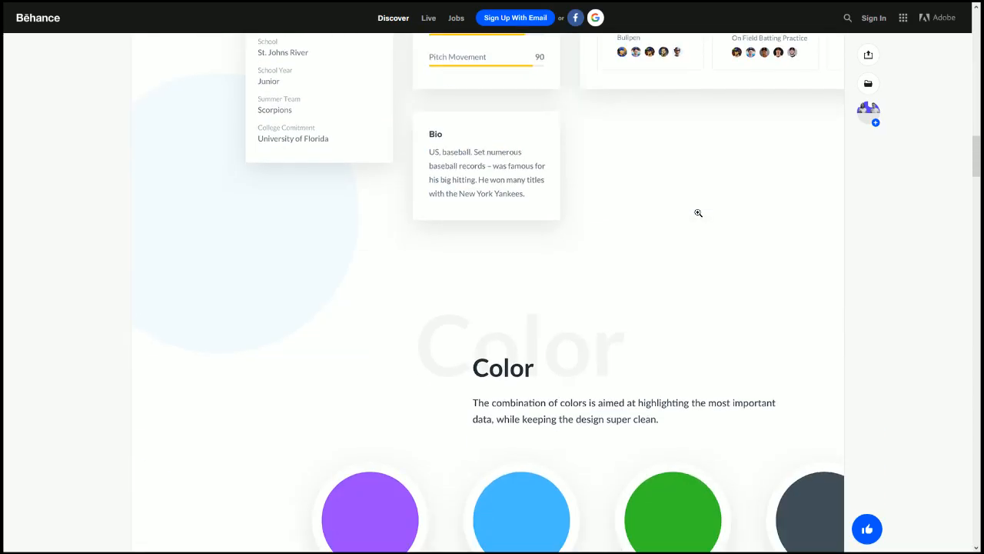
pyautogui.click(526, 343)
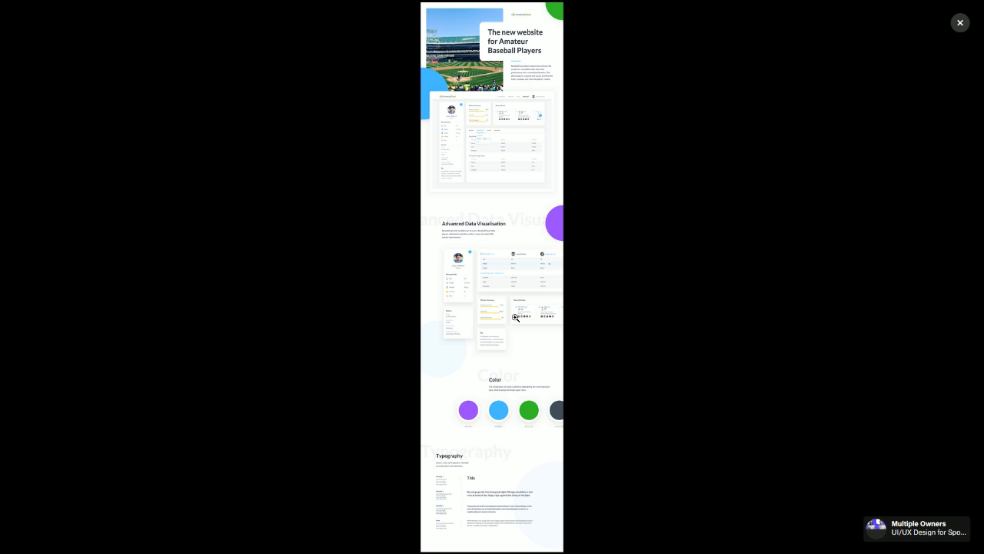
pyautogui.click(601, 319)
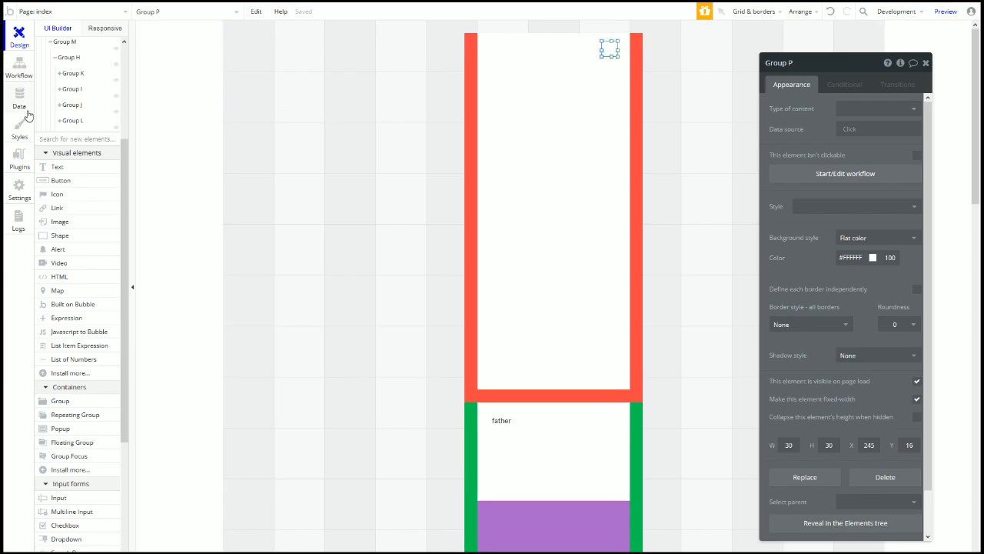
# Step: In Settings > General, clear the first palette colour #FF4444
pyautogui.click(18, 71)
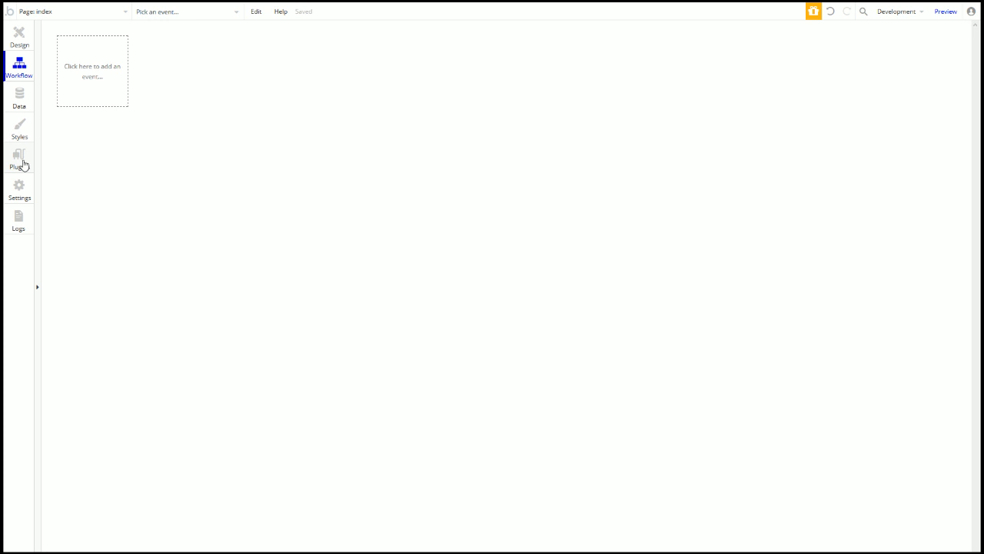
pyautogui.click(23, 186)
pyautogui.click(139, 51)
pyautogui.scroll(-10, 468, 494)
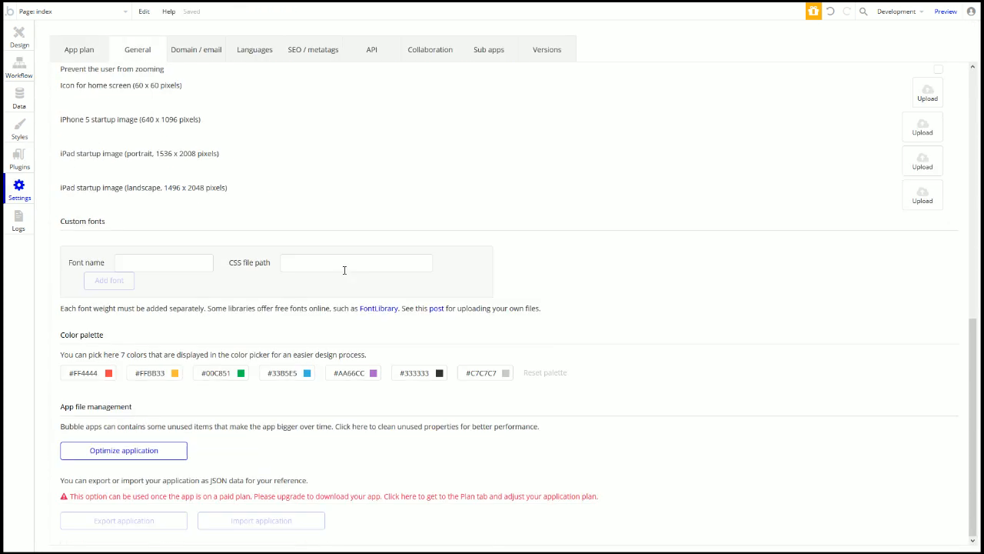
pyautogui.click(84, 373)
pyautogui.click(723, 241)
pyautogui.click(102, 374)
pyautogui.click(94, 373)
pyautogui.click(106, 375)
pyautogui.press('BackSpace')
pyautogui.press('BackSpace')
pyautogui.press('BackSpace')
pyautogui.press('BackSpace')
pyautogui.press('BackSpace')
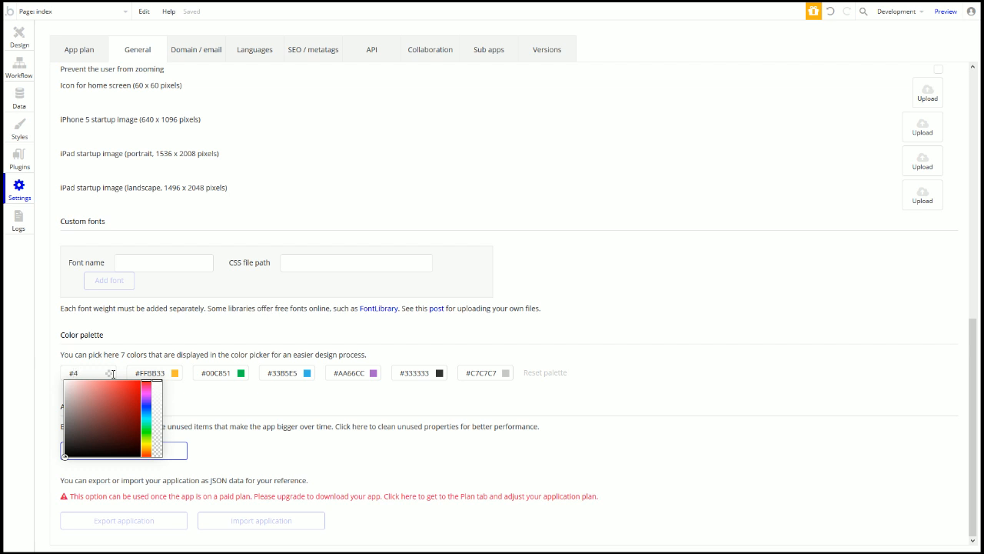
pyautogui.press('Tab')
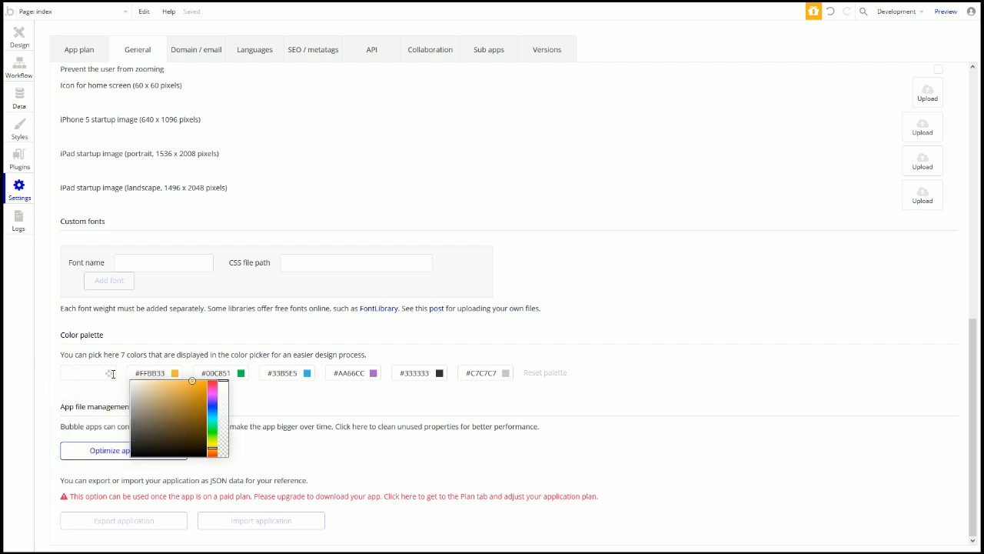
pyautogui.click(182, 340)
# Step: Compare against the Behance blue and enter 48BBFF as the first palette colour
pyautogui.hotkey('ctrl', 'Tab')
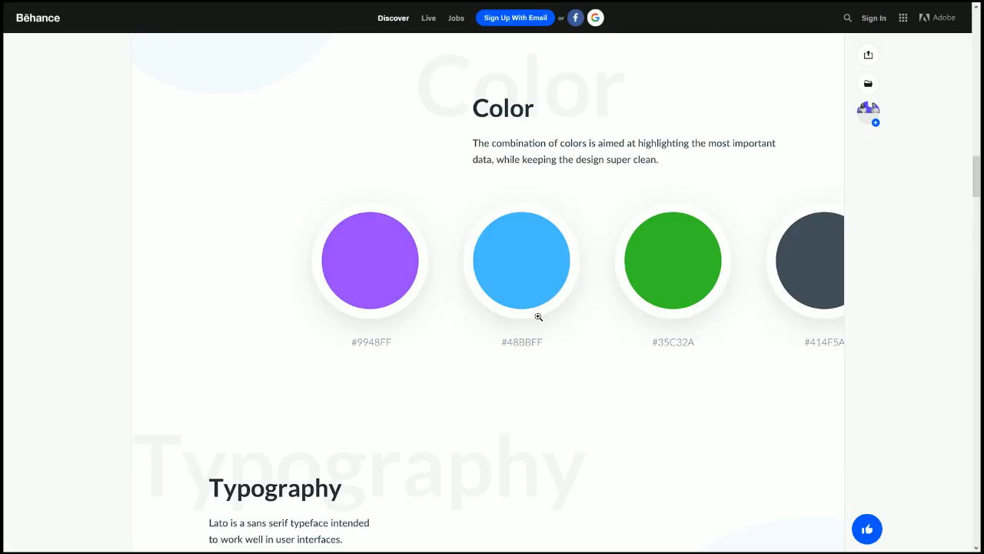
pyautogui.hotkey('ctrl', 'Tab')
pyautogui.doubleClick(96, 373)
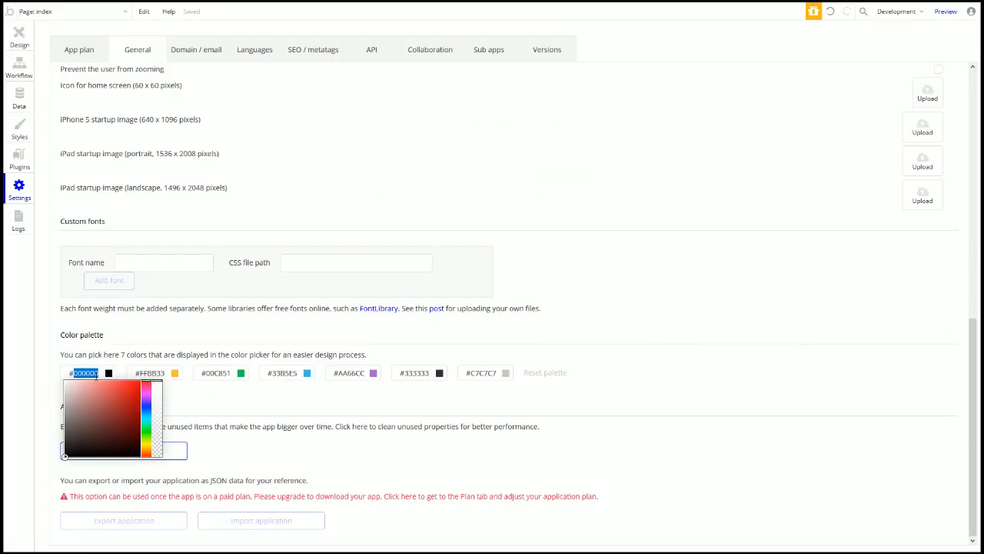
pyautogui.write('48BBFF')
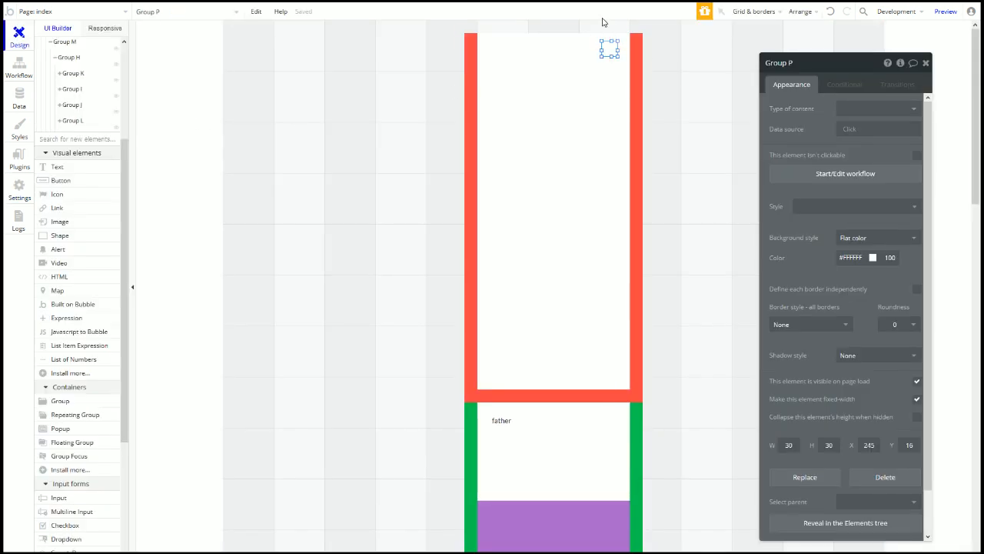
# Step: Make Group P a blue #48BBFF circle with roundness 20
pyautogui.click(877, 238)
pyautogui.click(826, 243)
pyautogui.click(856, 256)
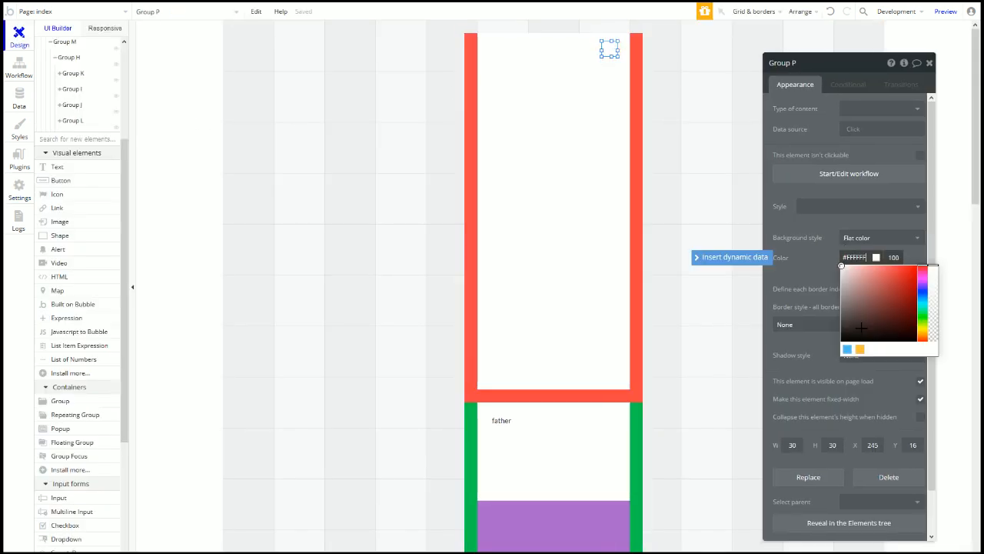
pyautogui.click(851, 355)
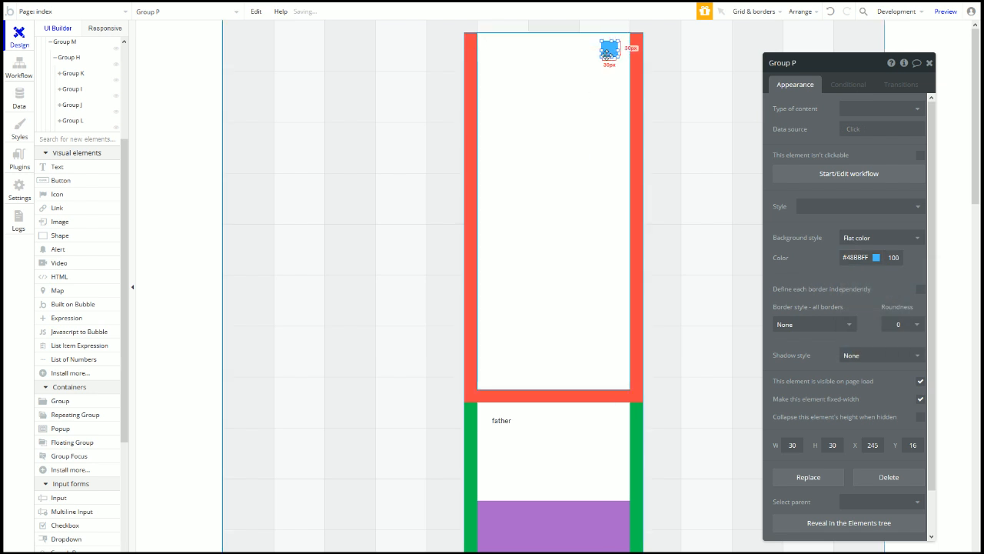
pyautogui.click(898, 323)
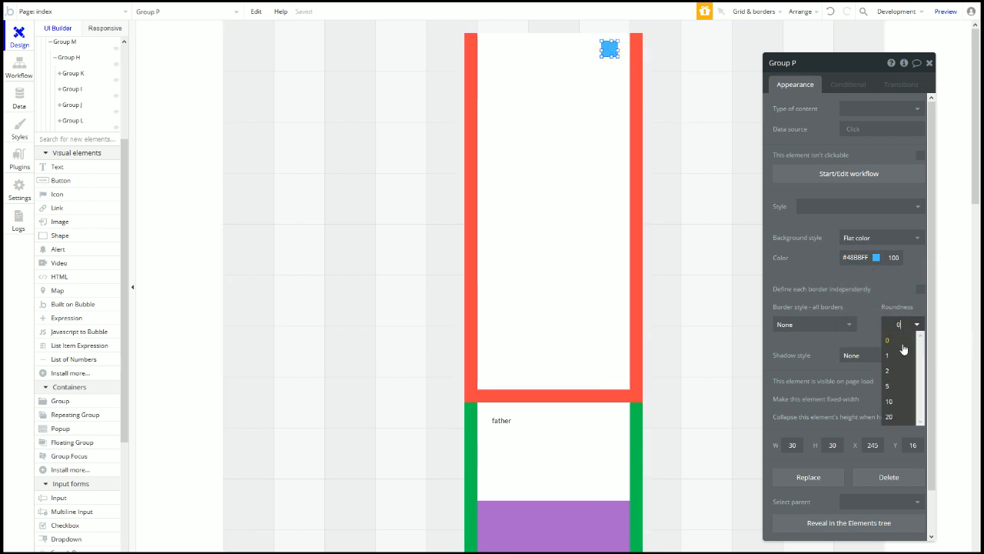
pyautogui.click(889, 416)
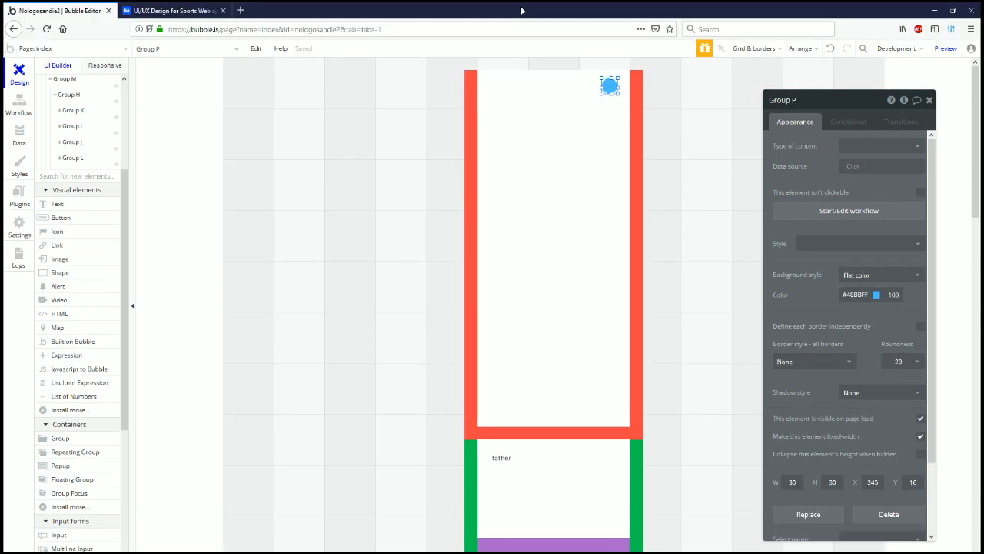
pyautogui.click(390, 143)
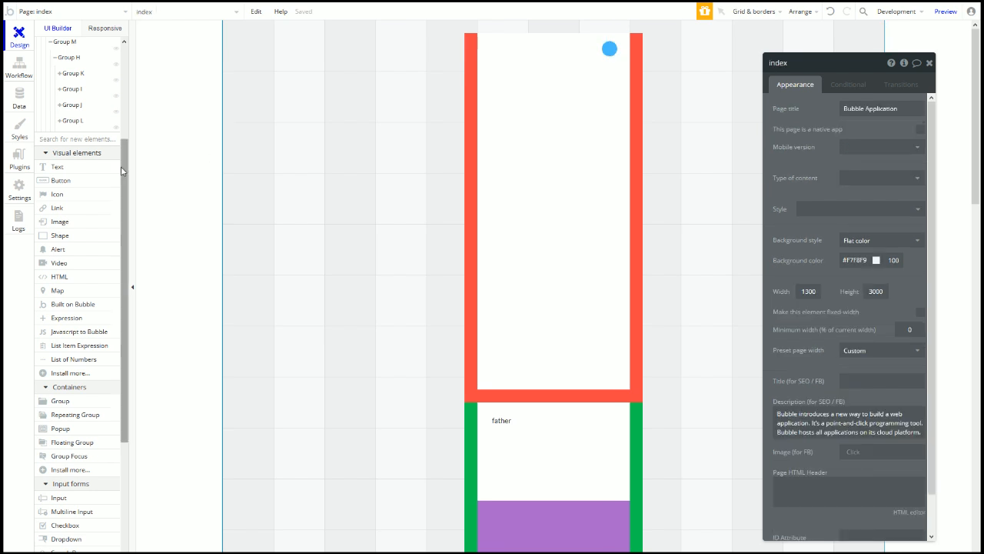
# Step: Draw a 30 by 30 HTML element over the blue circle
pyautogui.click(61, 278)
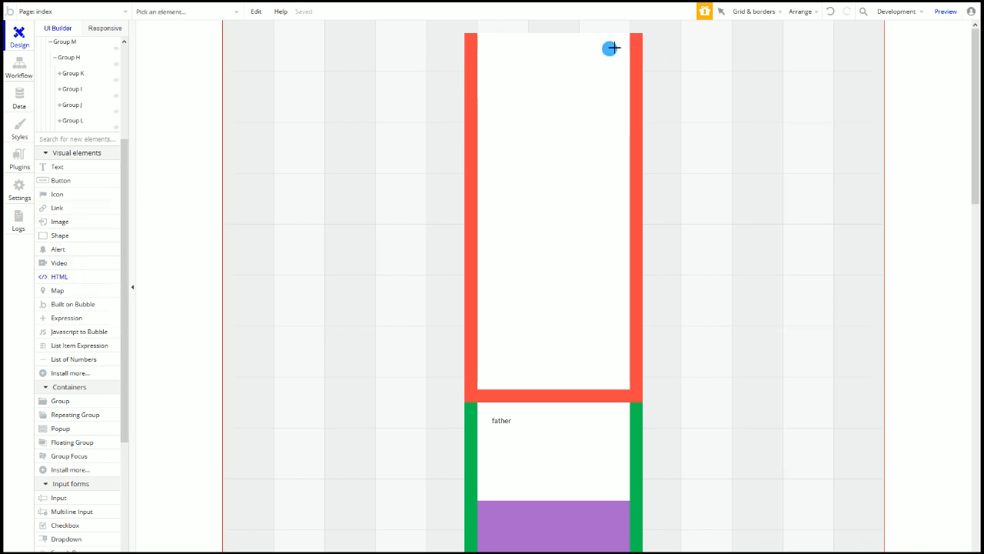
pyautogui.moveTo(606, 54)
pyautogui.mouseDown()
pyautogui.moveTo(575, 70)
pyautogui.moveTo(616, 40)
pyautogui.mouseUp()
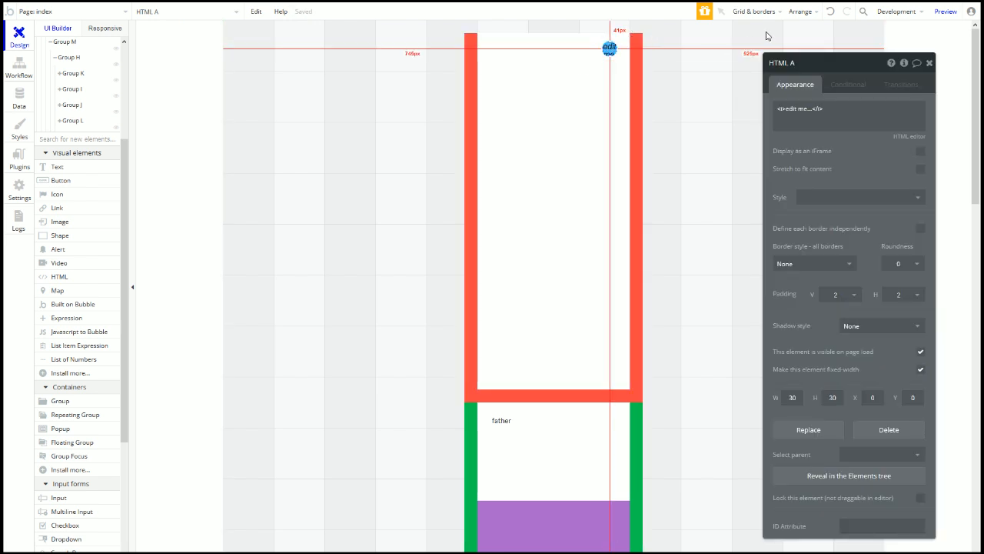
pyautogui.click(758, 11)
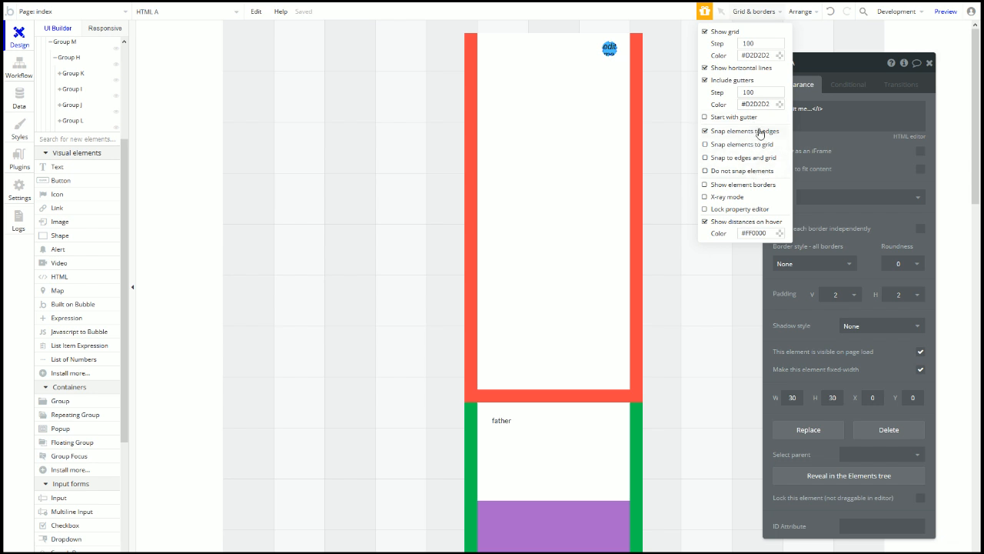
# Step: Turn on Show element borders and select HTML A's placeholder code
pyautogui.click(705, 185)
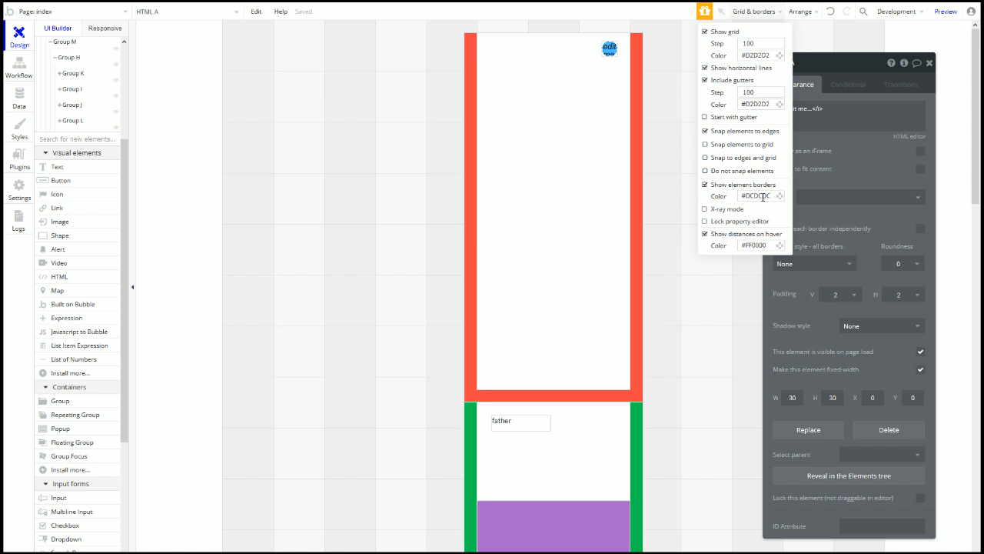
pyautogui.click(666, 151)
pyautogui.click(611, 53)
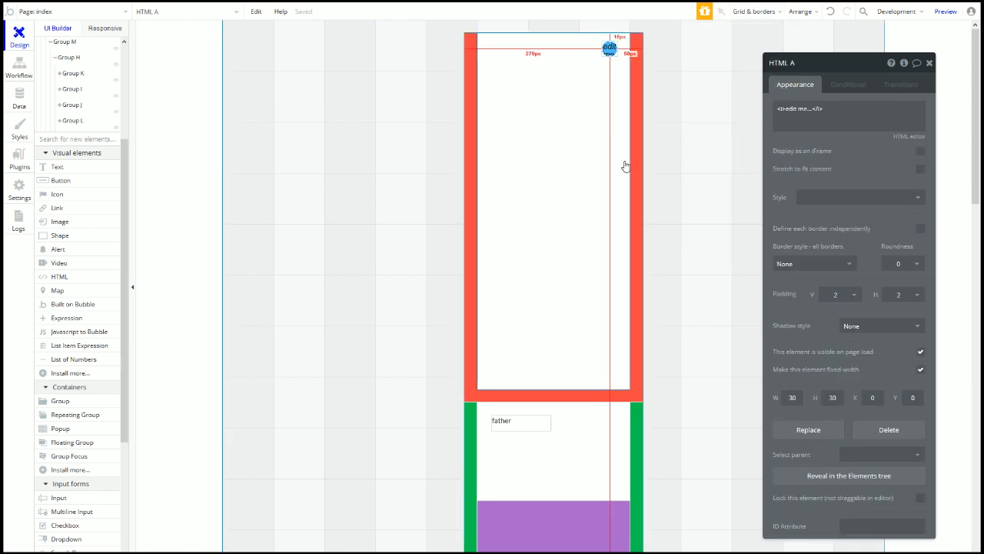
pyautogui.moveTo(849, 113); pyautogui.dragTo(715, 148)
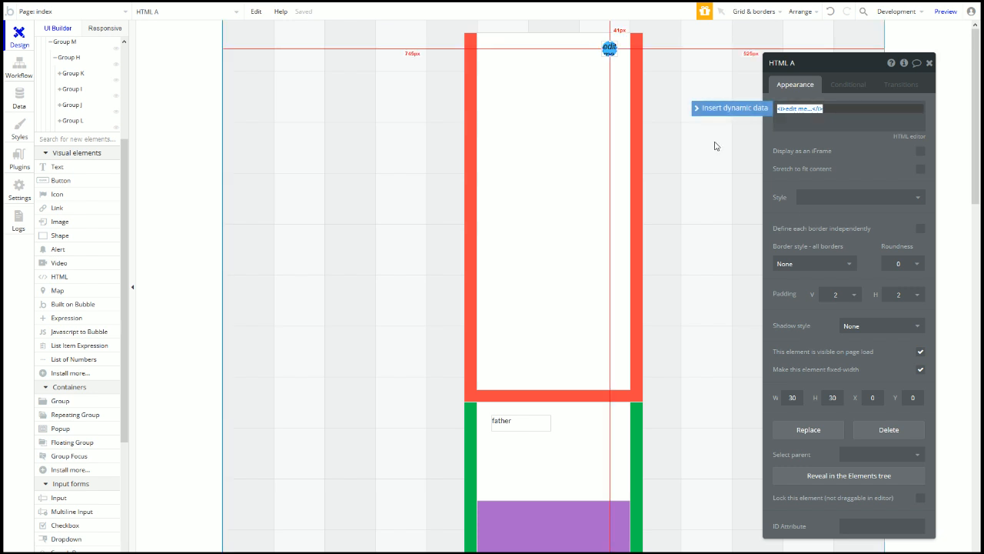
pyautogui.click(653, 141)
# Step: Open a new browser tab and type 'ioni' in the address bar
pyautogui.moveTo(157, 28)
pyautogui.click(240, 10)
pyautogui.write('i')
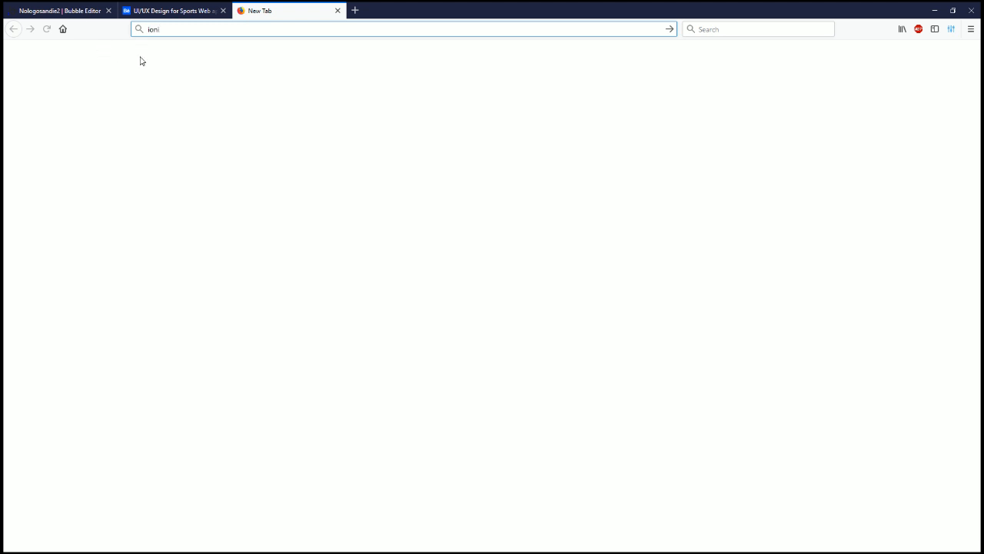
pyautogui.write('oni')
# Step: Load the Ionicons website in the new tab
pyautogui.press('Return')
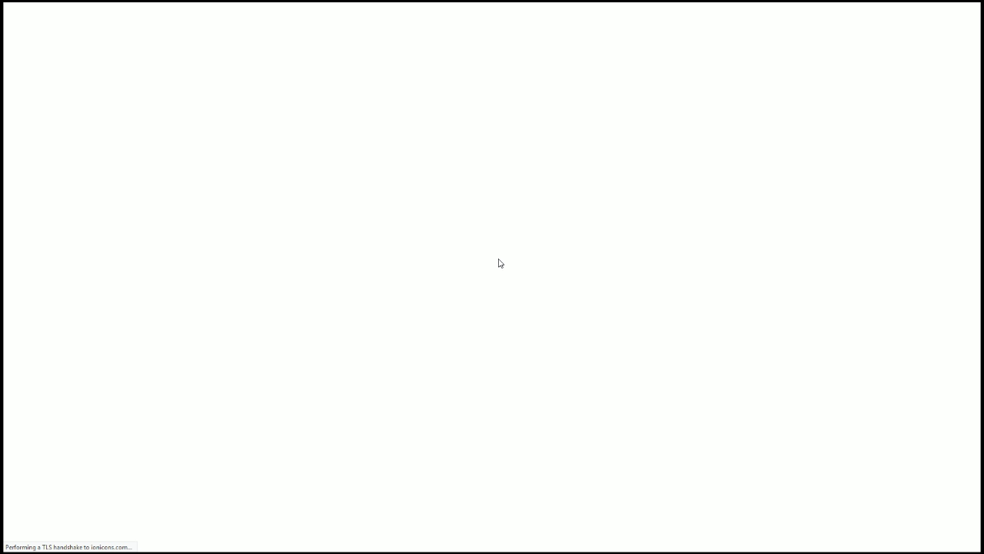
pyautogui.moveTo(405, 7)
pyautogui.moveTo(350, 7)
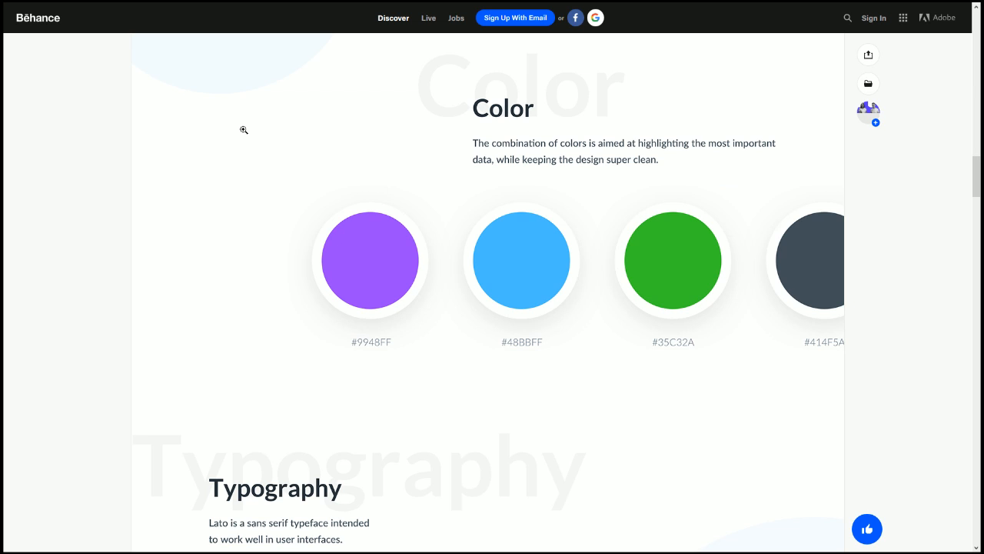
pyautogui.click(271, 11)
# Step: Search Ionicons for 'edi' and pick the pencil 'create' icon
pyautogui.click(478, 190)
pyautogui.write('edi')
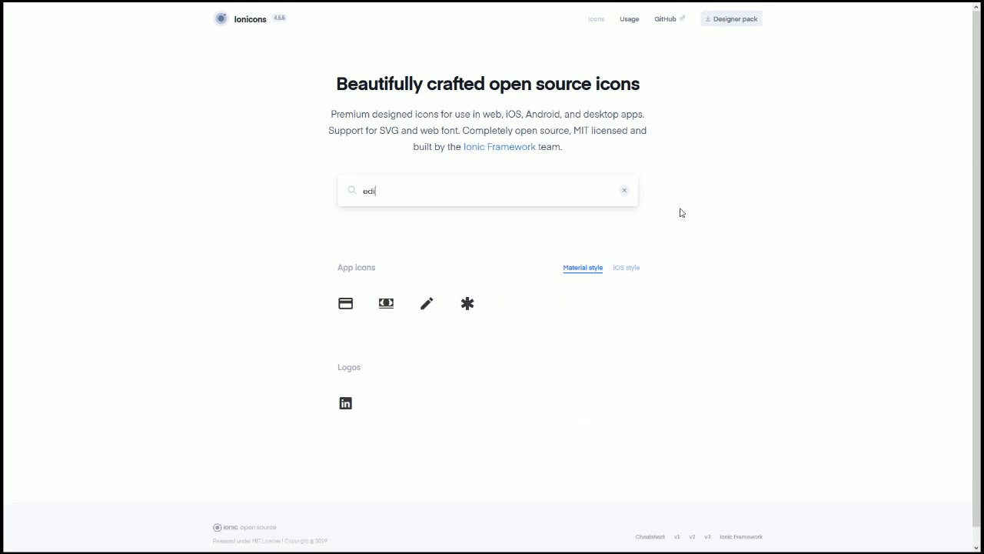
pyautogui.click(427, 303)
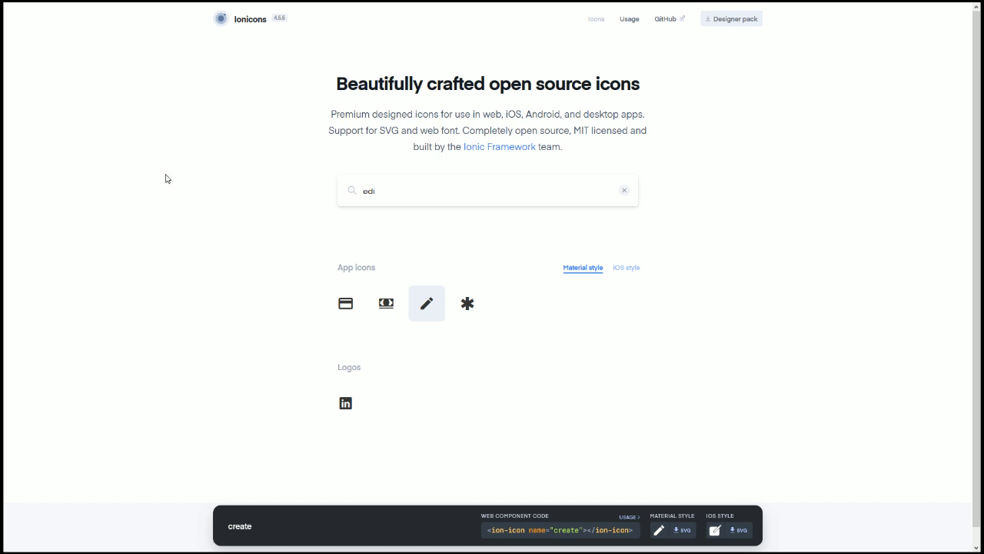
pyautogui.moveTo(136, 4)
pyautogui.click(92, 11)
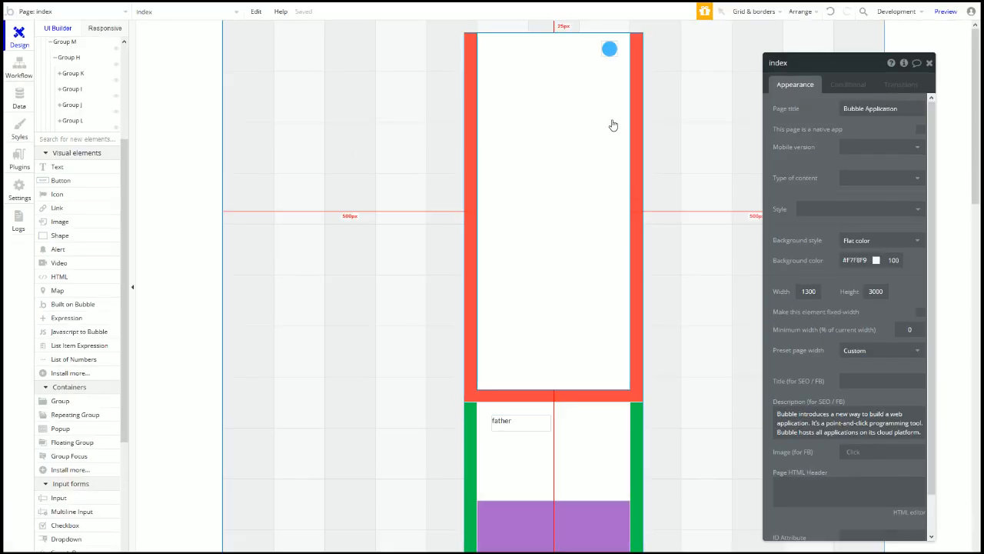
# Step: Paste the pencil SVG into HTML A and add fill="" to its tag
pyautogui.click(610, 49)
pyautogui.click(818, 127)
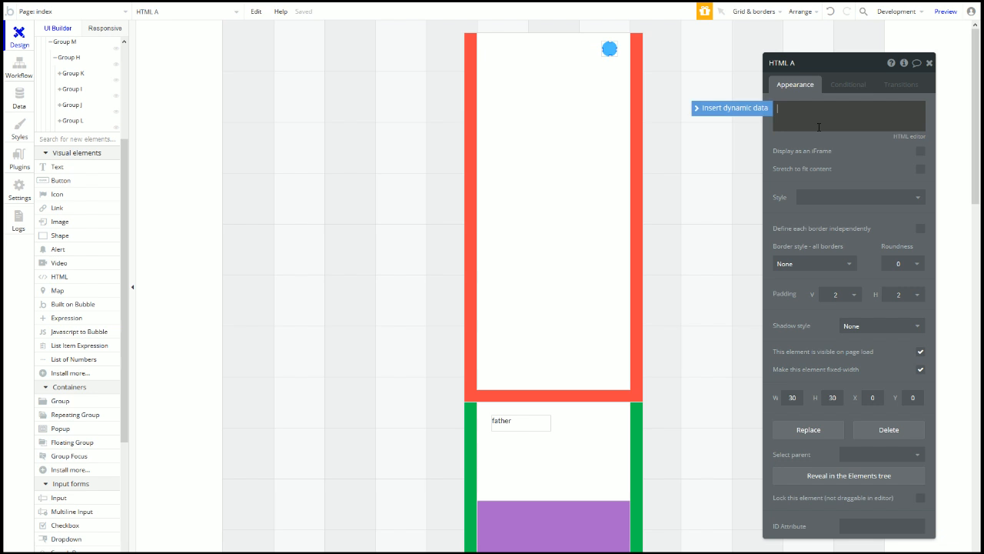
pyautogui.write('<svg xmlns="http://www.w3.org/2000/svg" viewBox="0 0 512 512"><path d="M64 368v80h80l235.727-235.729-79.999-79.998L64 368zm377.602-217.602c8.531-8.531 8.531-21.334 0-29.865l-50.135-50.135c-8.531-8.531-21.334-8.531-29.865 0l-39.468 39.469 79.999 79.998 39.469-39.467z"/></svg>')
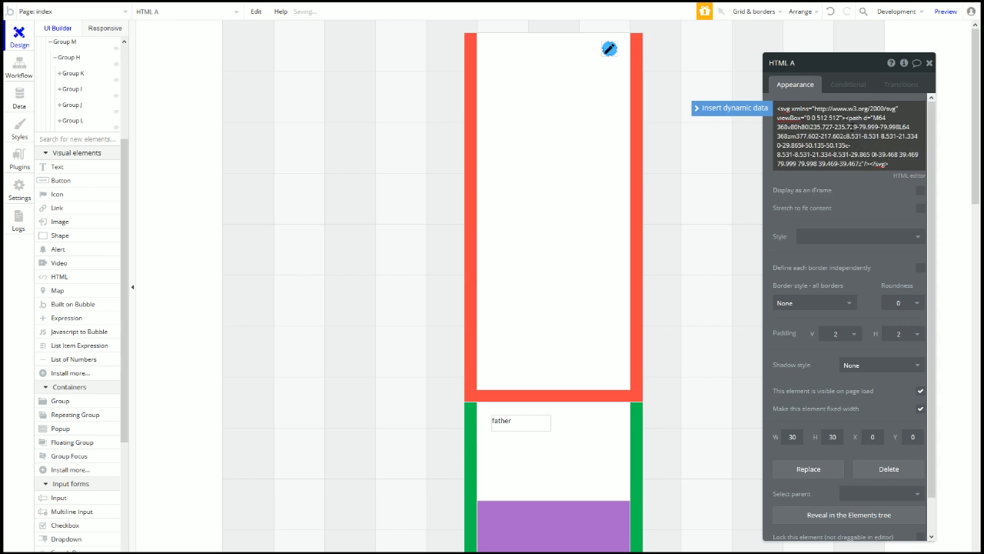
pyautogui.write('fill=""')
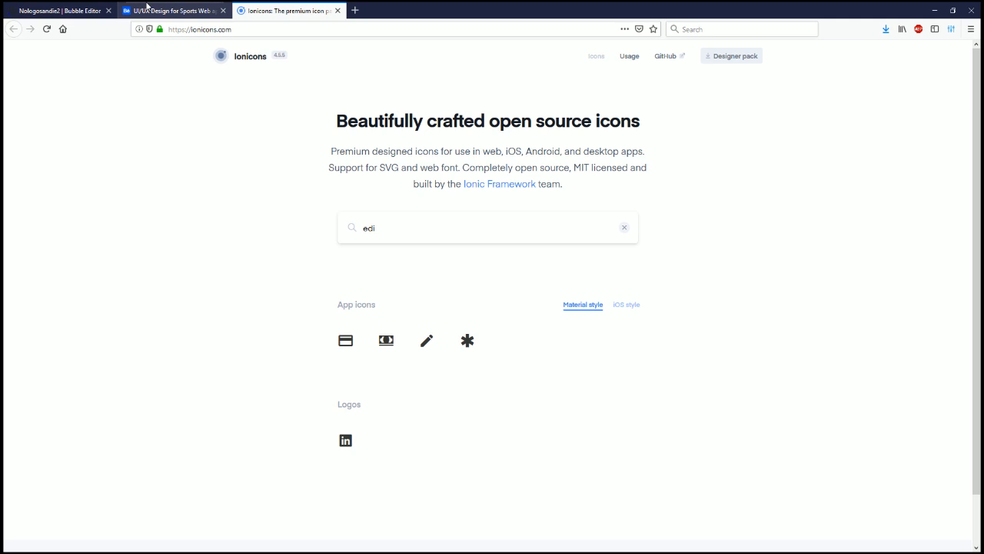
pyautogui.click(173, 10)
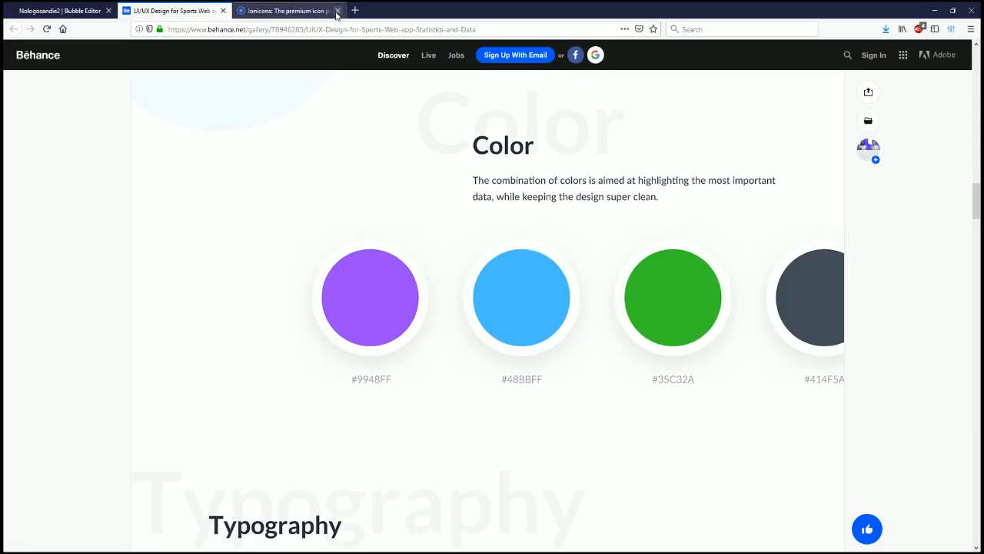
pyautogui.scroll(10, 500, 286)
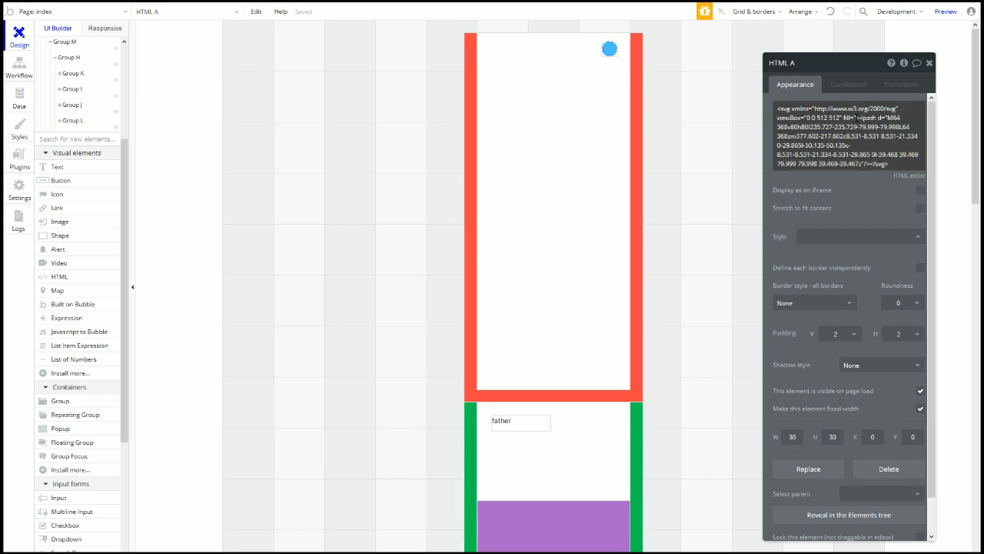
# Step: Set the icon's fill to #fff and its vertical and horizontal padding to 5
pyautogui.click(859, 118)
pyautogui.write('fff>')
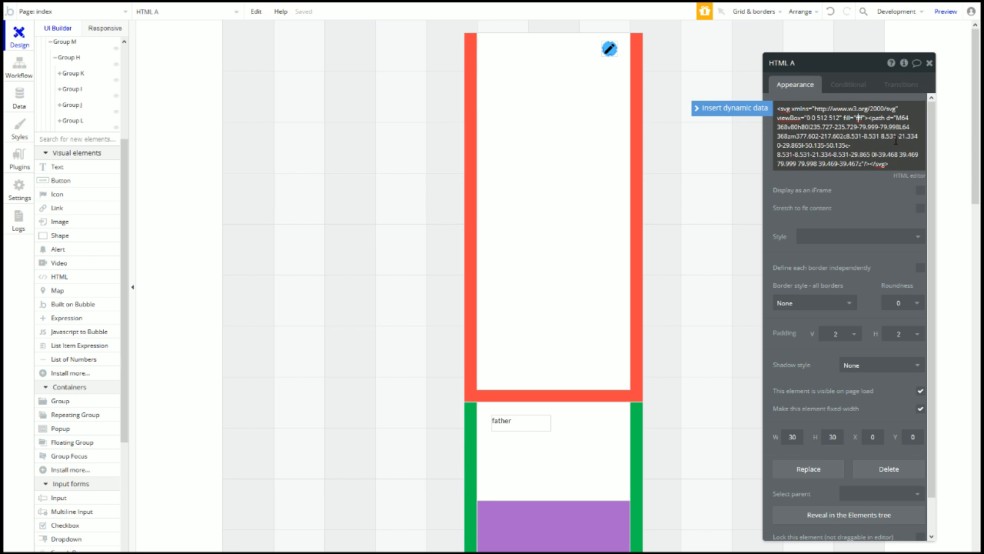
pyautogui.write('#')
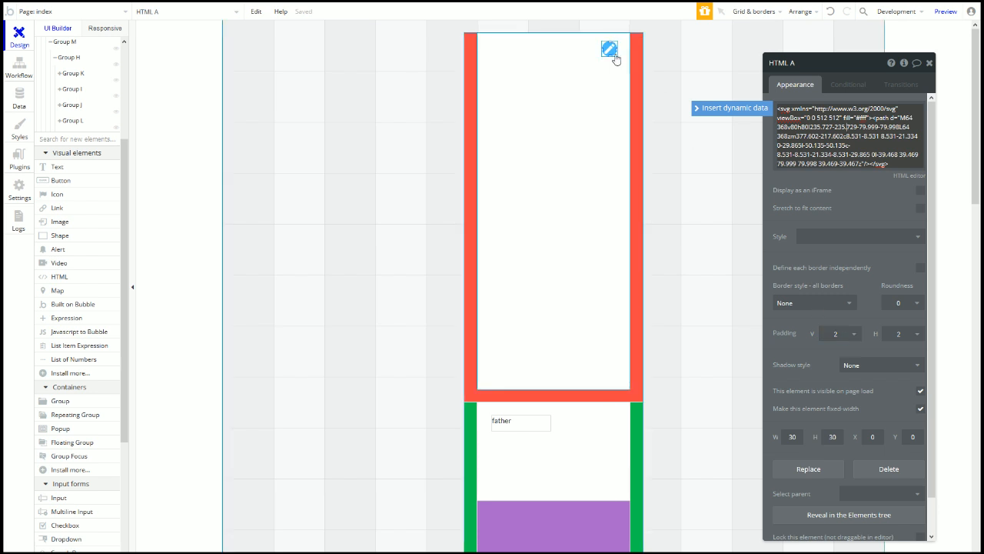
pyautogui.click(854, 336)
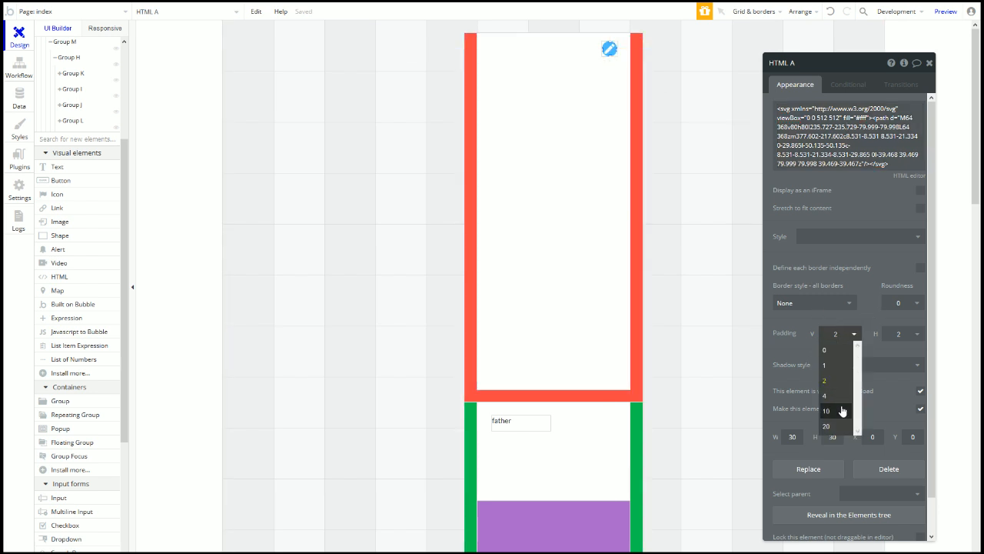
pyautogui.press('BackSpace')
pyautogui.write('5')
pyautogui.click(885, 335)
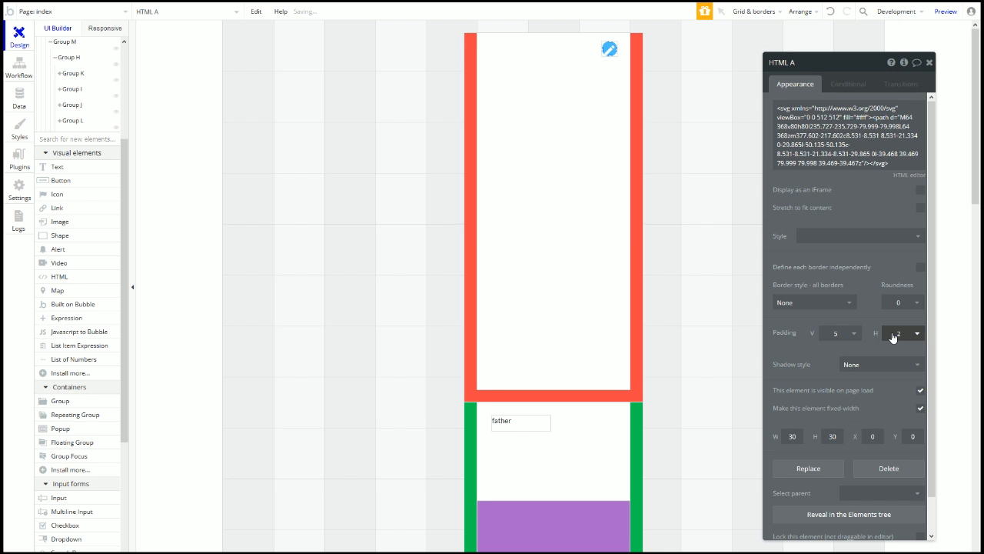
pyautogui.press('BackSpace')
pyautogui.write('5')
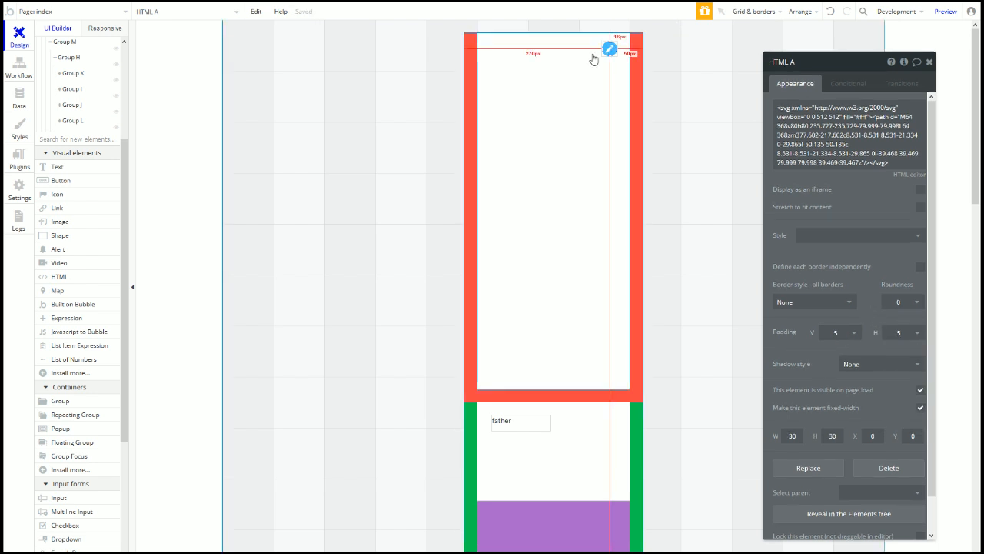
# Step: Save the icon's settings as a new style named pad5
pyautogui.click(827, 234)
pyautogui.click(842, 265)
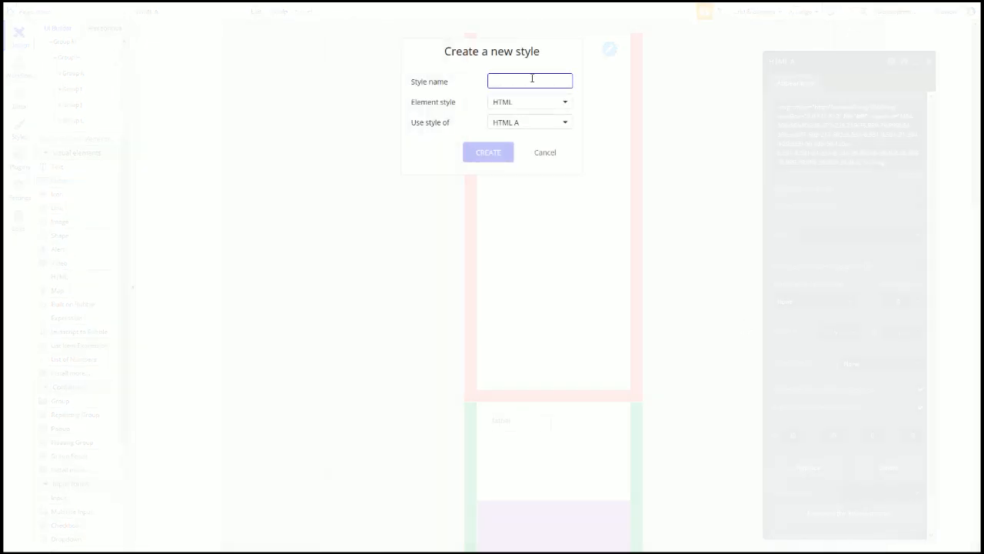
pyautogui.write('pad5')
pyautogui.click(496, 158)
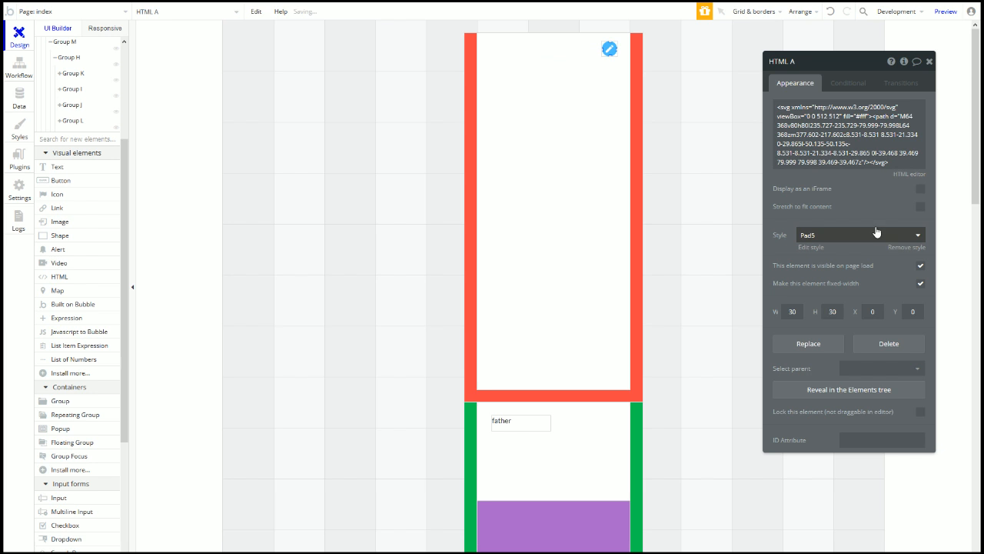
pyautogui.click(582, 92)
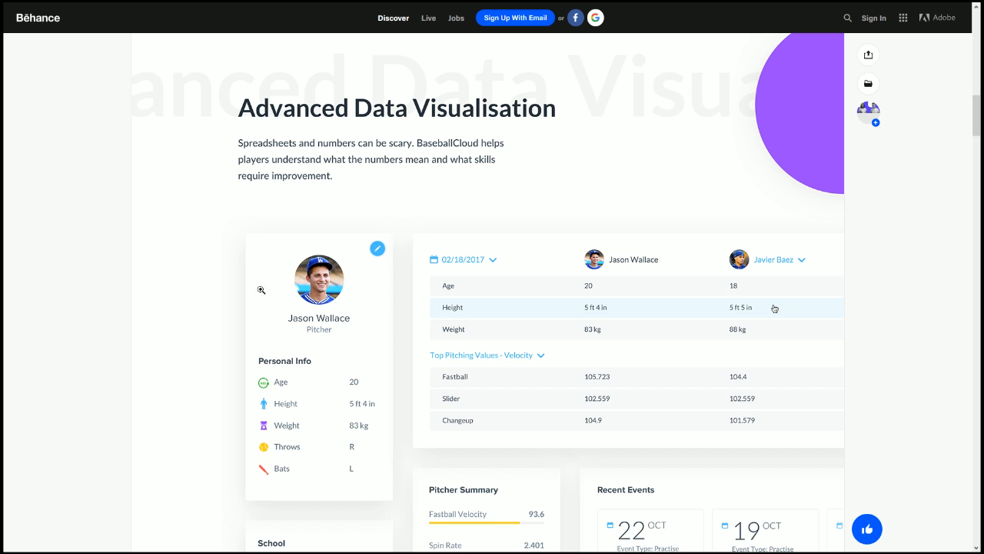
pyautogui.press('Tab')
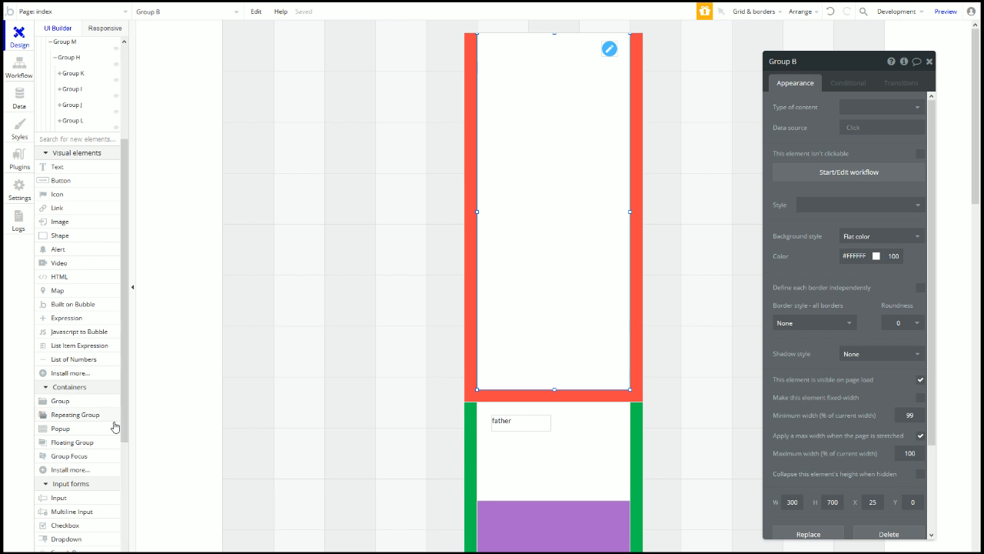
# Step: Draw a new group near the card's top and size it 80 by 80
pyautogui.click(86, 406)
pyautogui.moveTo(536, 61); pyautogui.dragTo(584, 109)
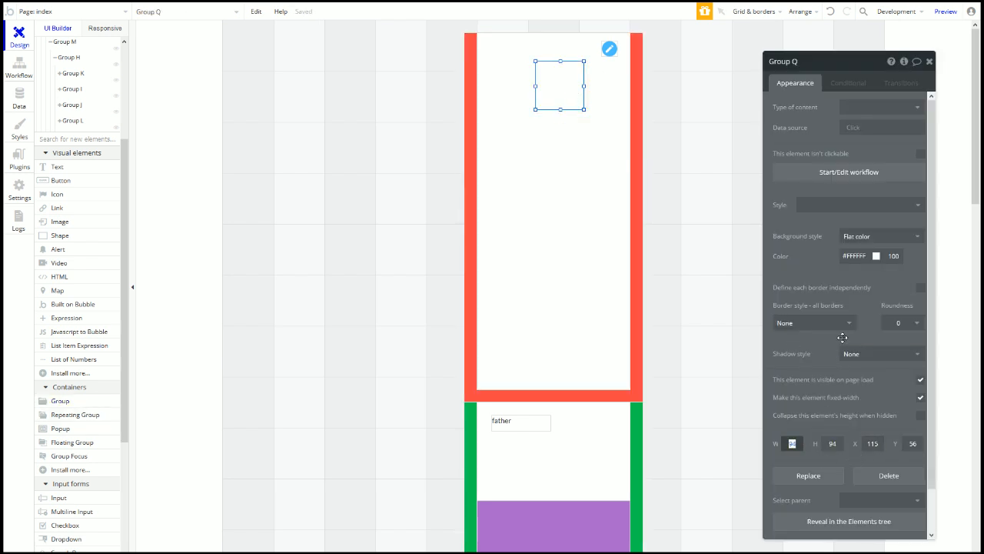
pyautogui.write('80')
pyautogui.click(833, 443)
pyautogui.write('80')
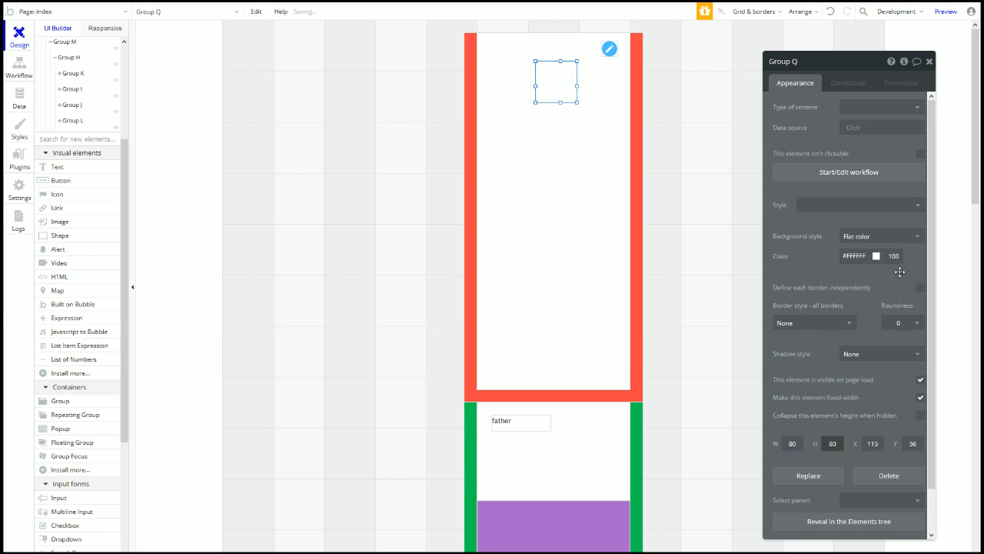
# Step: Set the group's roundness to 100 and its background style to Image
pyautogui.click(902, 323)
pyautogui.doubleClick(901, 323)
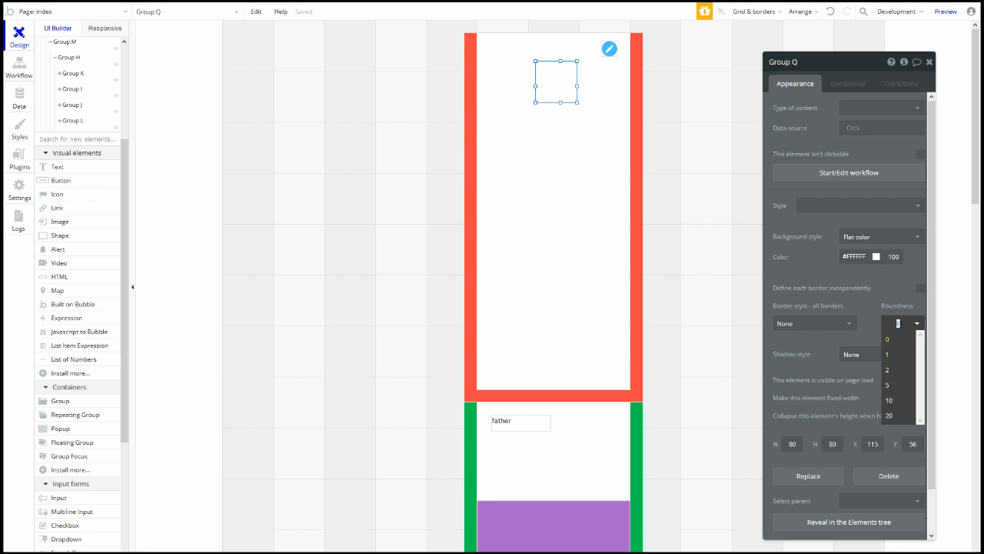
pyautogui.click(872, 296)
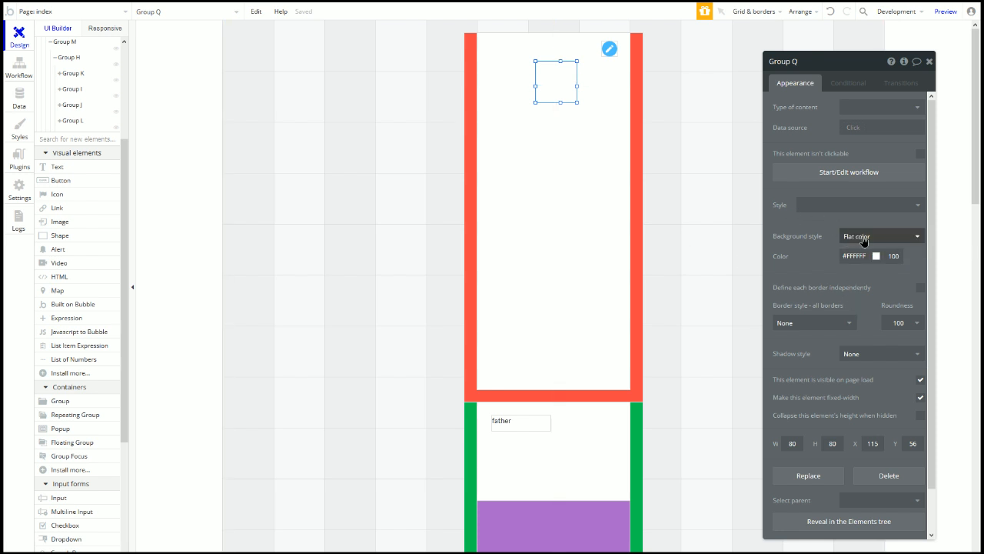
pyautogui.click(863, 241)
pyautogui.click(867, 301)
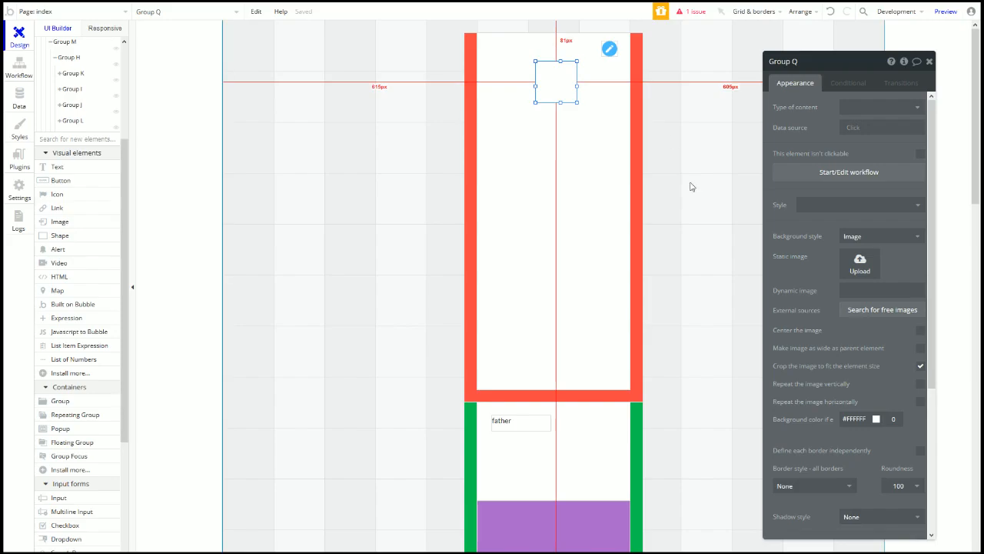
# Step: Center the round image group horizontally and place the pencil icon's group at X 250, Y 20
pyautogui.rightClick(555, 86)
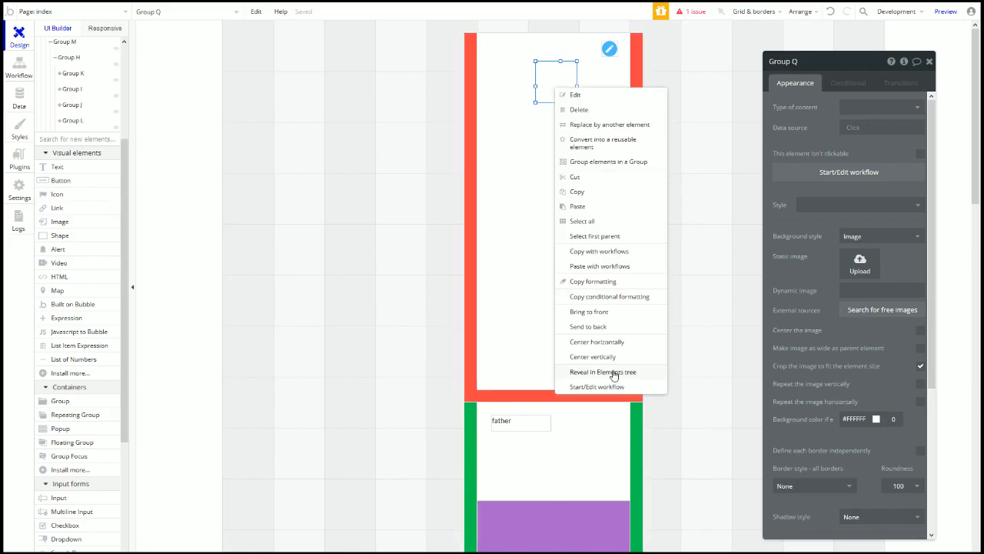
pyautogui.click(536, 345)
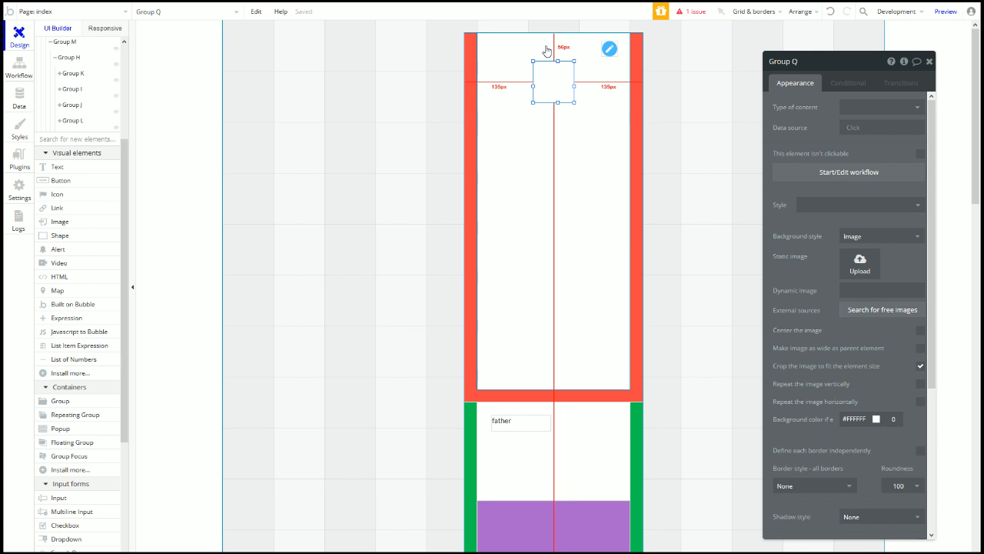
pyautogui.click(616, 53)
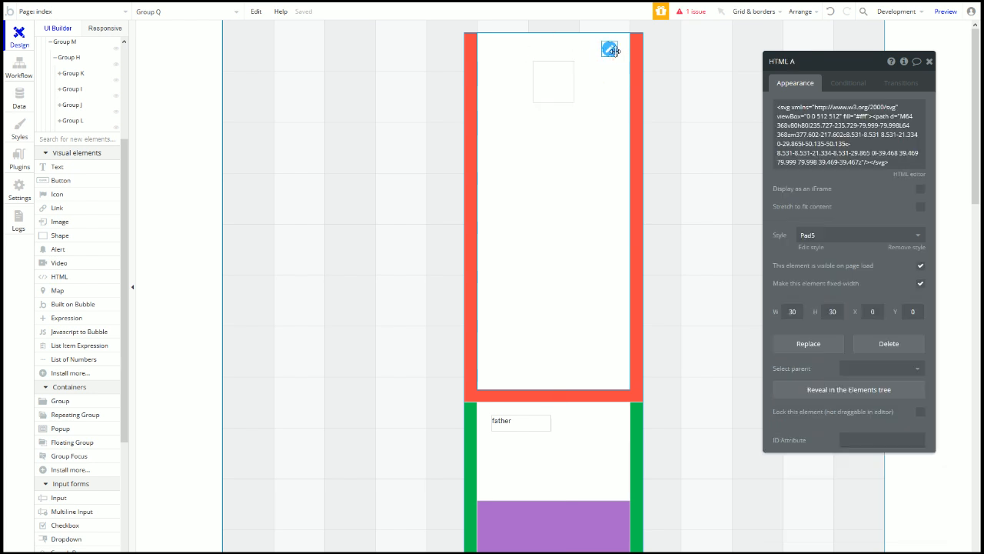
pyautogui.rightClick(611, 54)
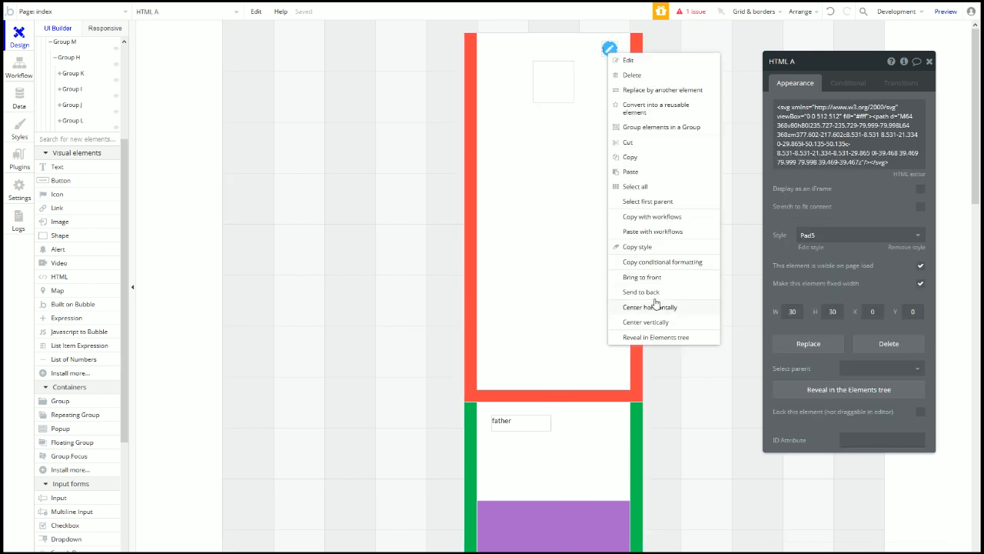
pyautogui.click(642, 201)
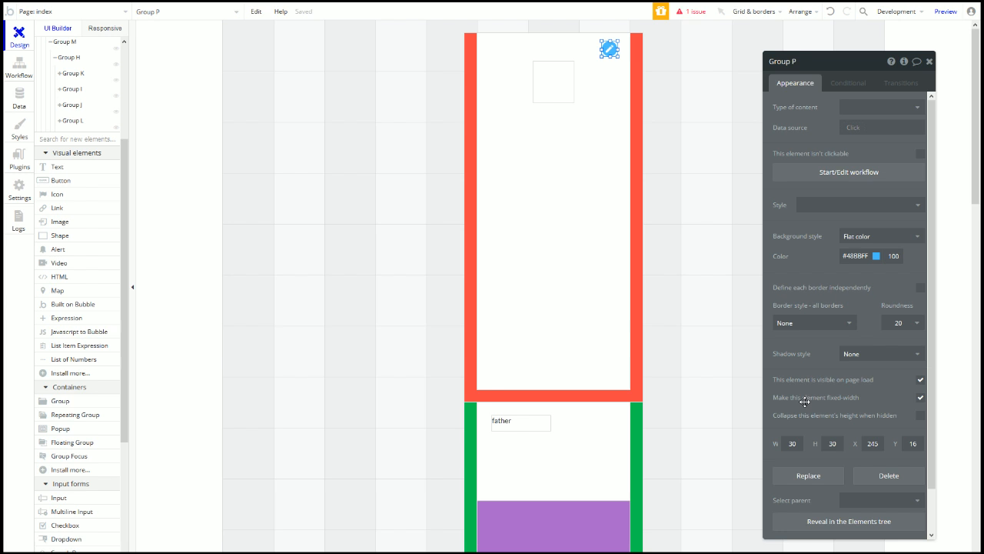
pyautogui.write('20')
pyautogui.click(873, 443)
pyautogui.write('250')
# Step: Lower the round image group to Y 100
pyautogui.click(618, 37)
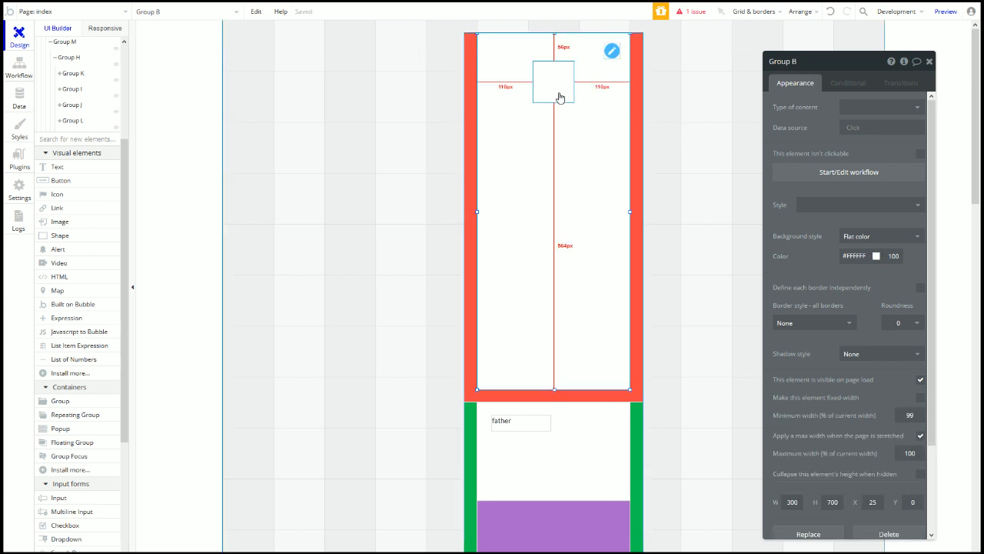
pyautogui.click(567, 68)
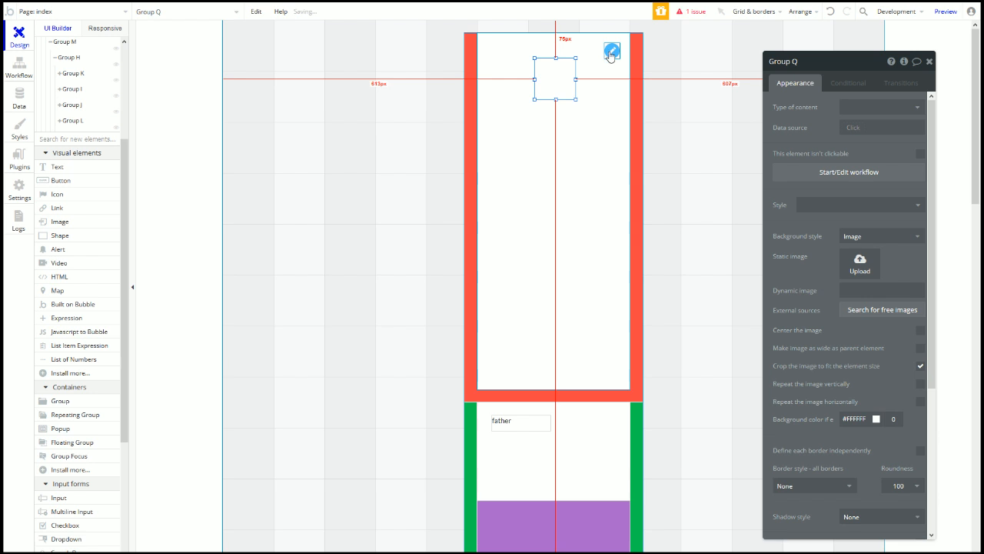
pyautogui.click(551, 92)
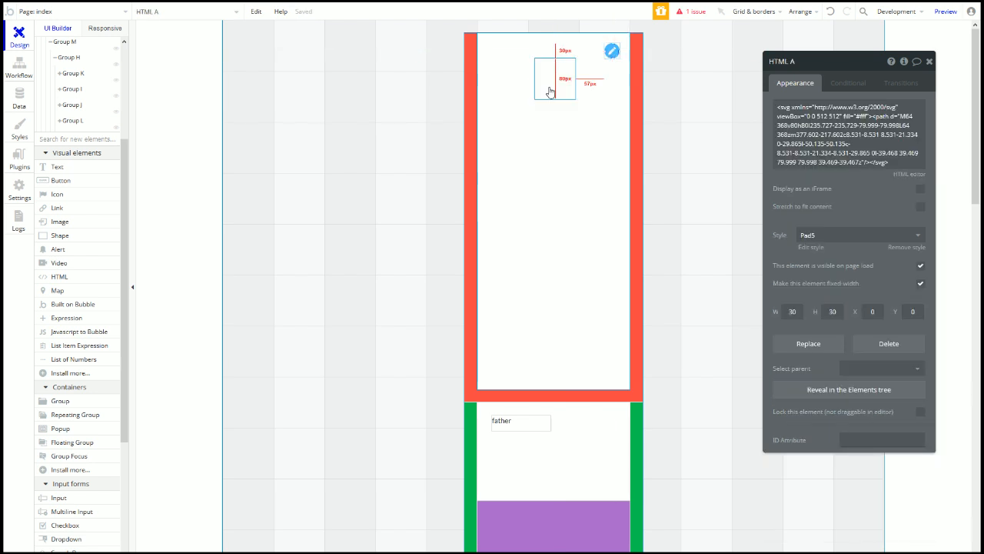
pyautogui.rightClick(611, 52)
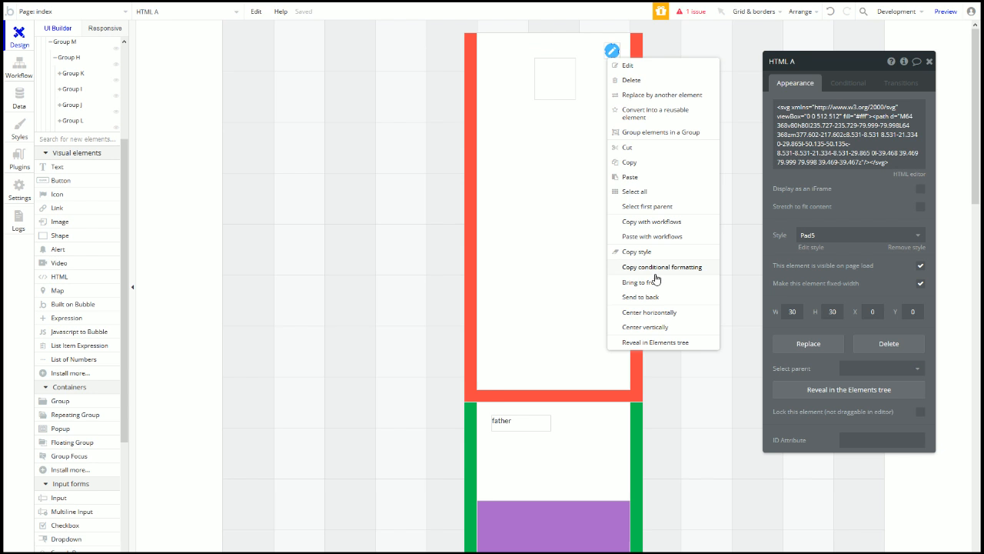
pyautogui.click(652, 206)
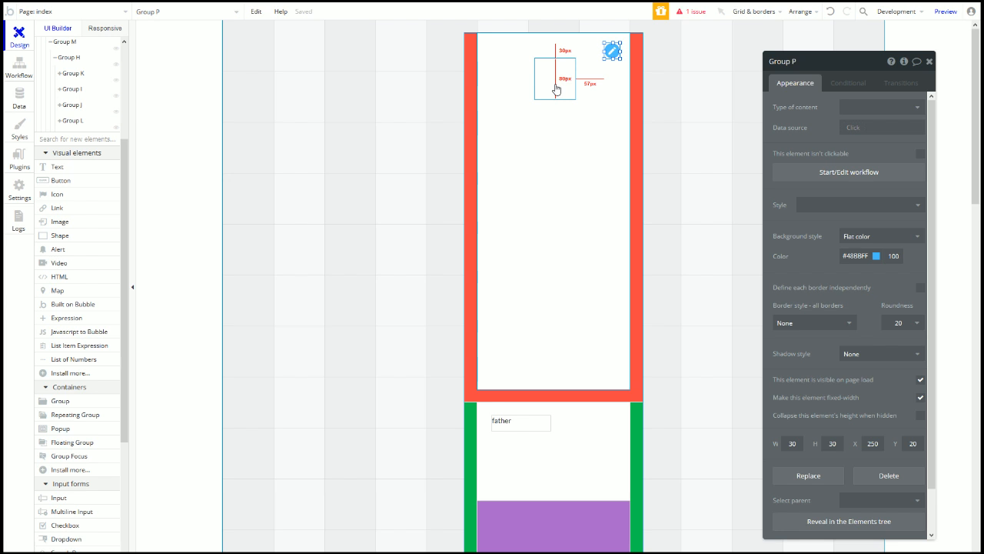
pyautogui.click(557, 89)
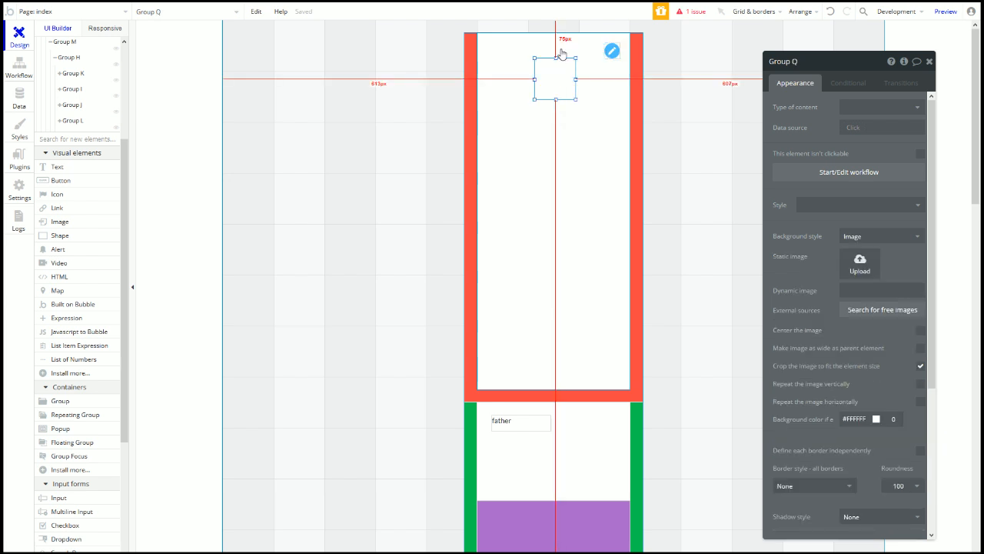
pyautogui.scroll(-5, 796, 352)
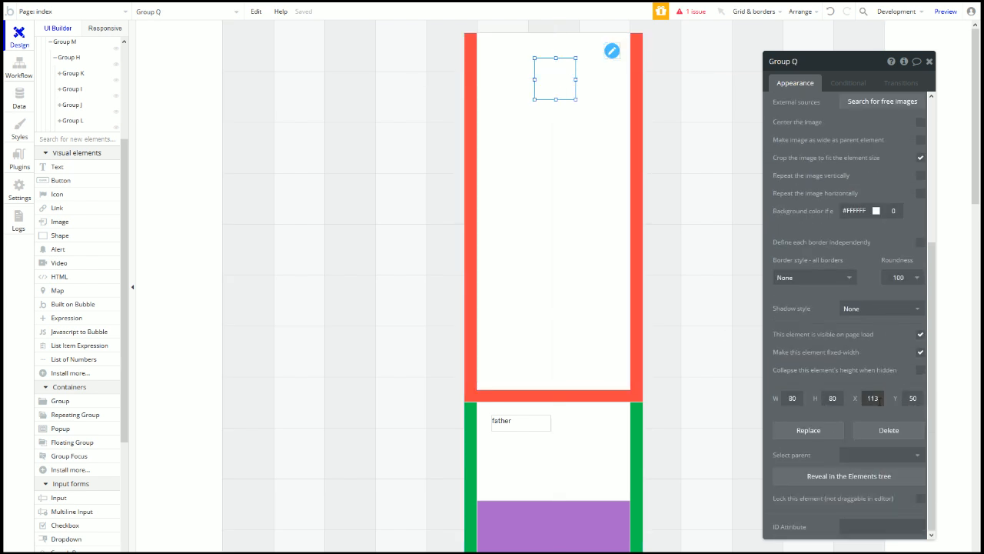
pyautogui.click(912, 398)
pyautogui.write('100')
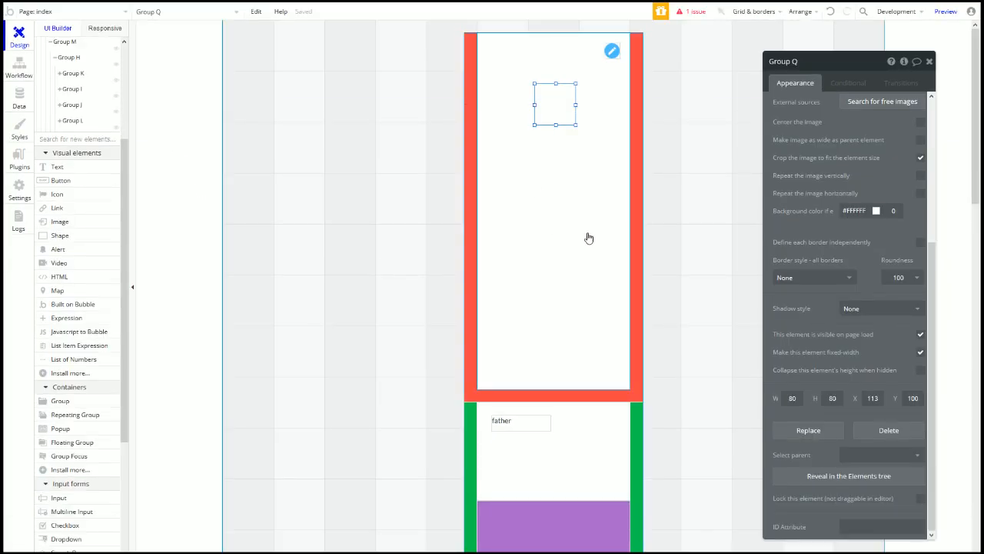
pyautogui.click(567, 95)
# Step: Move the round group up about 33 px and upload a portrait photo as its static image
pyautogui.moveTo(567, 95); pyautogui.dragTo(567, 70)
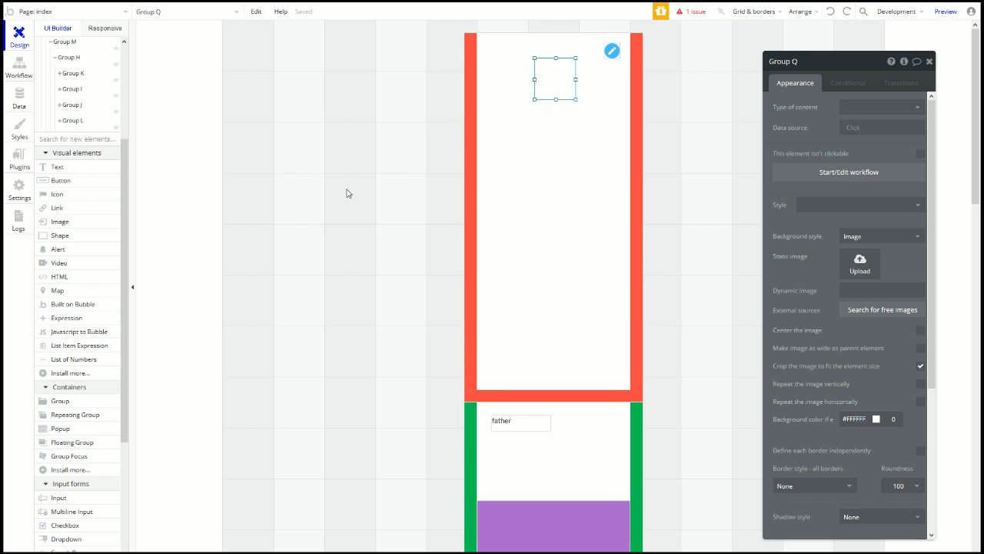
pyautogui.click(705, 223)
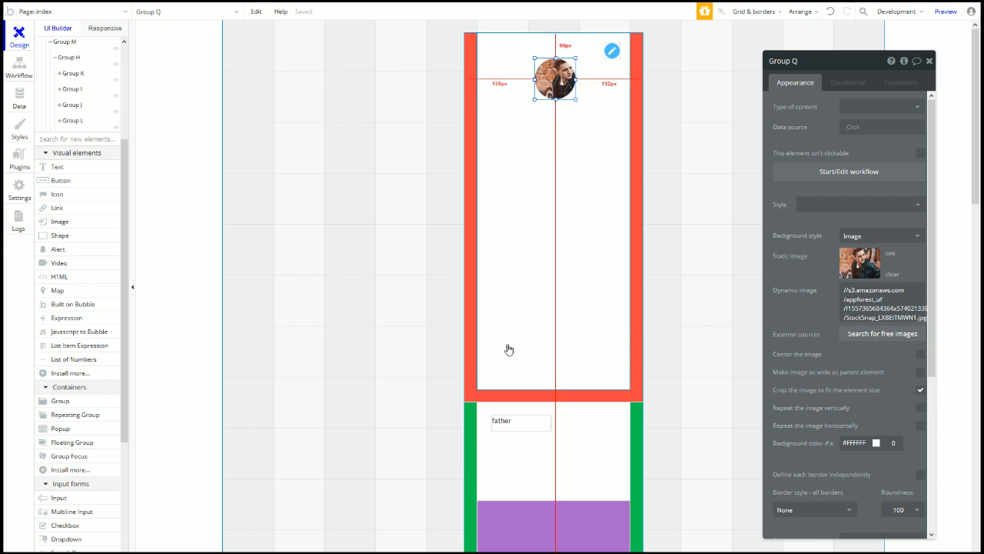
pyautogui.click(562, 223)
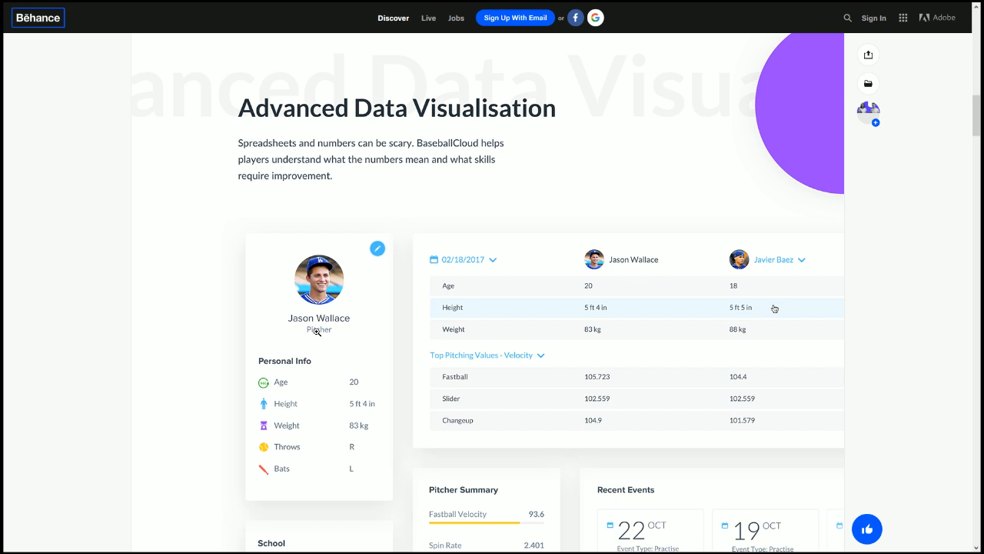
pyautogui.scroll(-14, 409, 300)
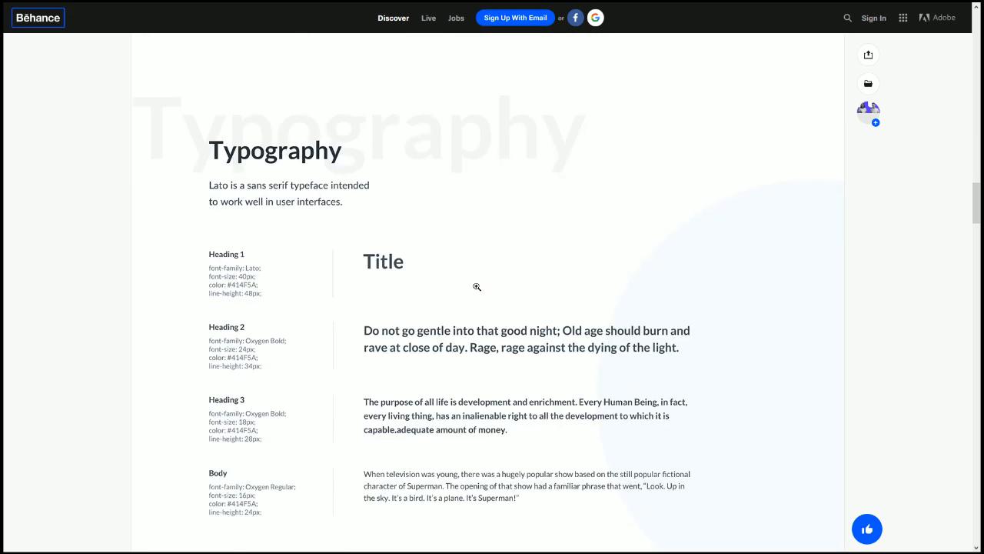
pyautogui.scroll(-2, 217, 278)
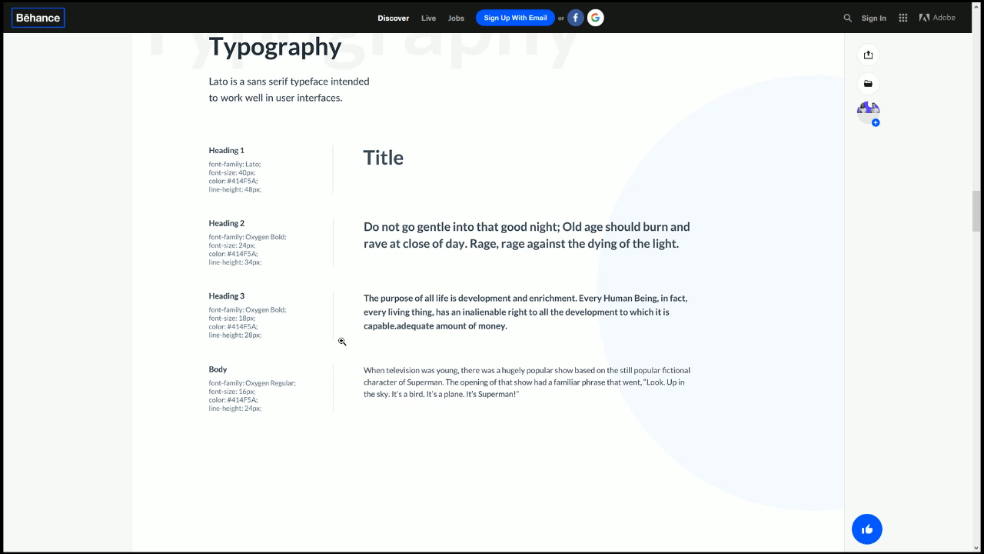
pyautogui.scroll(3, 317, 358)
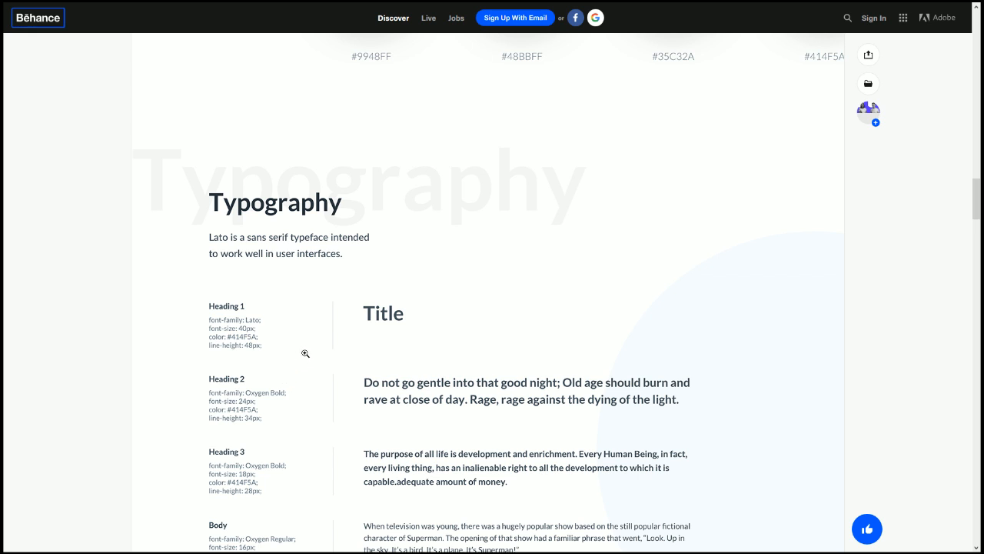
pyautogui.scroll(-2, 305, 353)
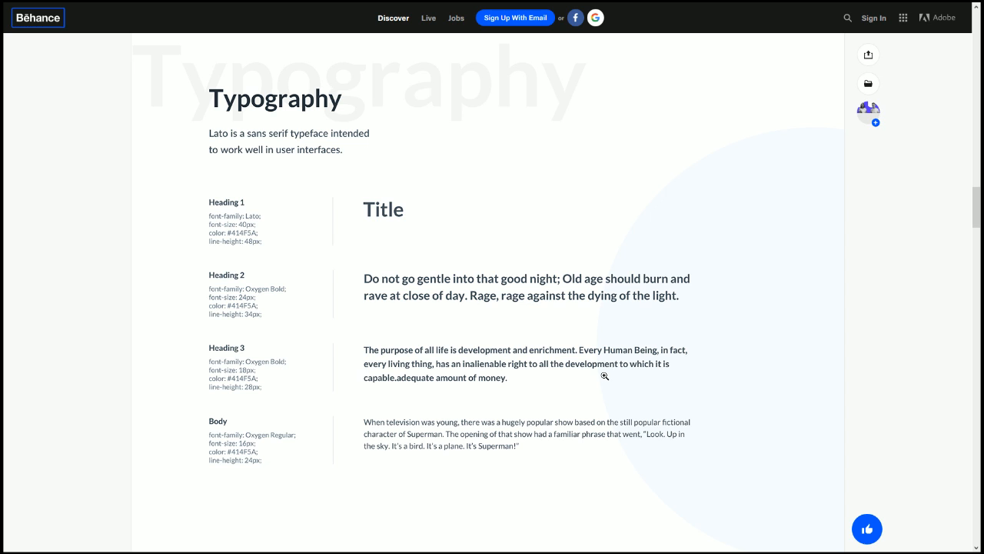
pyautogui.scroll(4, 604, 375)
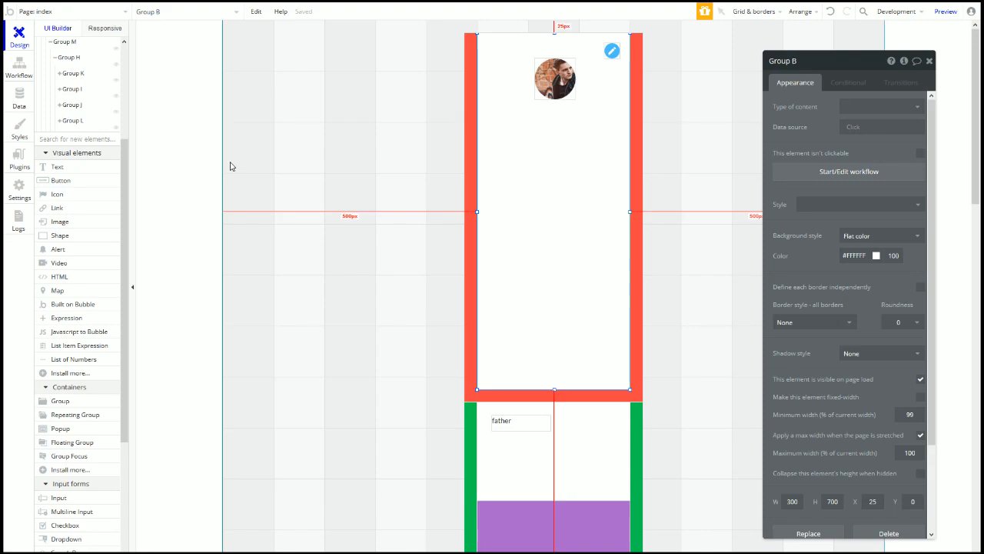
# Step: In General settings, change the second palette colour from #FFBB33 to #414F5A
pyautogui.click(22, 97)
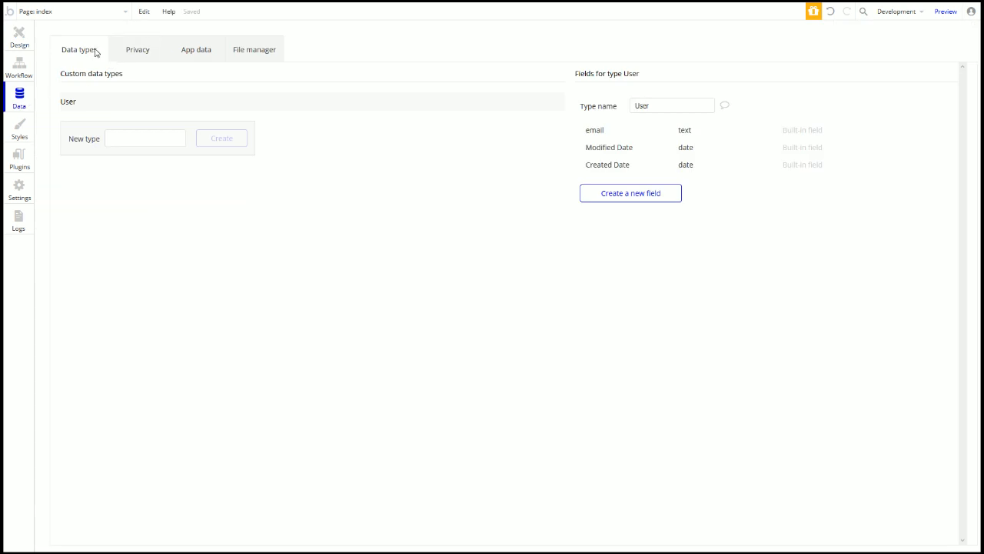
pyautogui.click(23, 137)
pyautogui.click(19, 189)
pyautogui.click(146, 374)
pyautogui.click(146, 375)
pyautogui.click(145, 374)
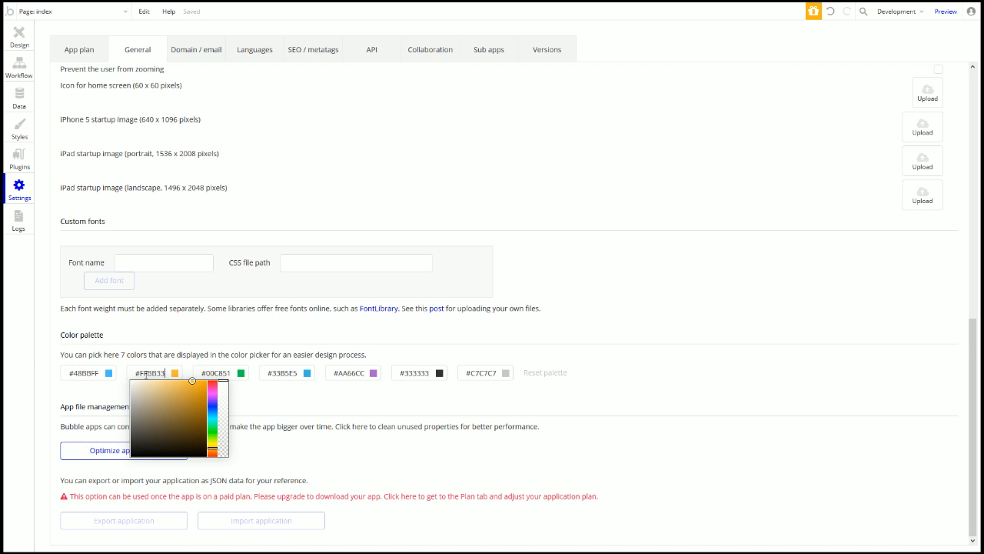
pyautogui.press('BackSpace')
pyautogui.press('BackSpace')
pyautogui.press('BackSpace')
pyautogui.press('BackSpace')
pyautogui.press('BackSpace')
pyautogui.write('414f5')
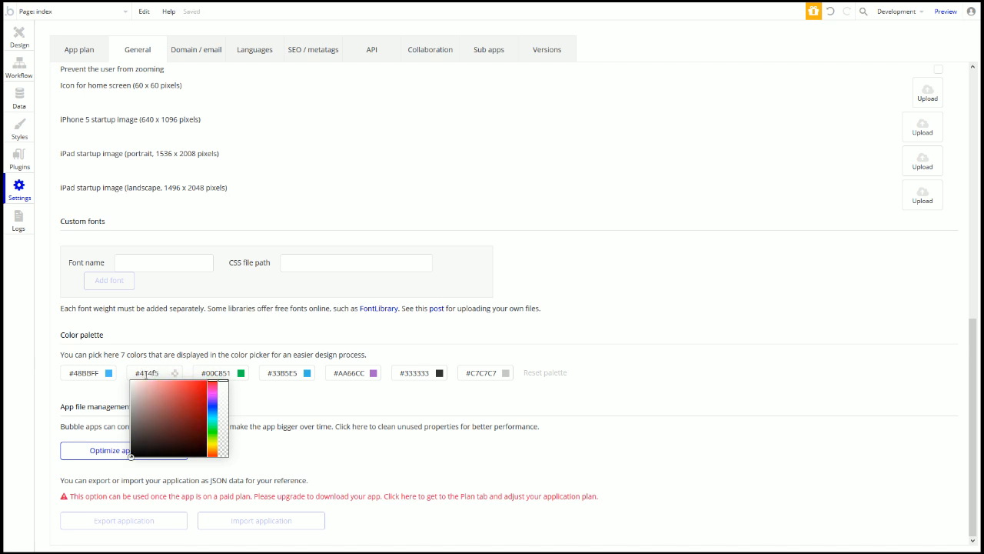
pyautogui.write('6')
pyautogui.click(421, 130)
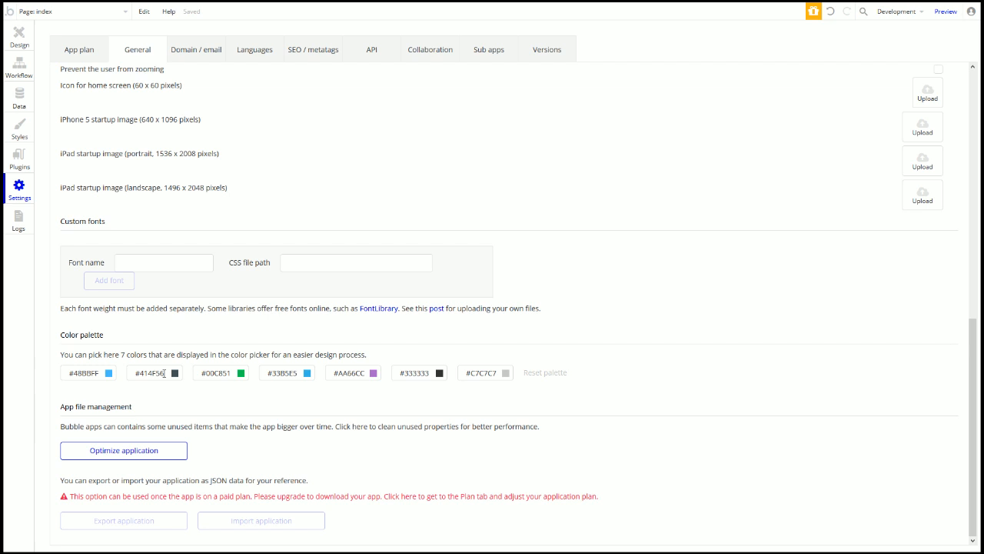
pyautogui.click(163, 373)
pyautogui.write('A')
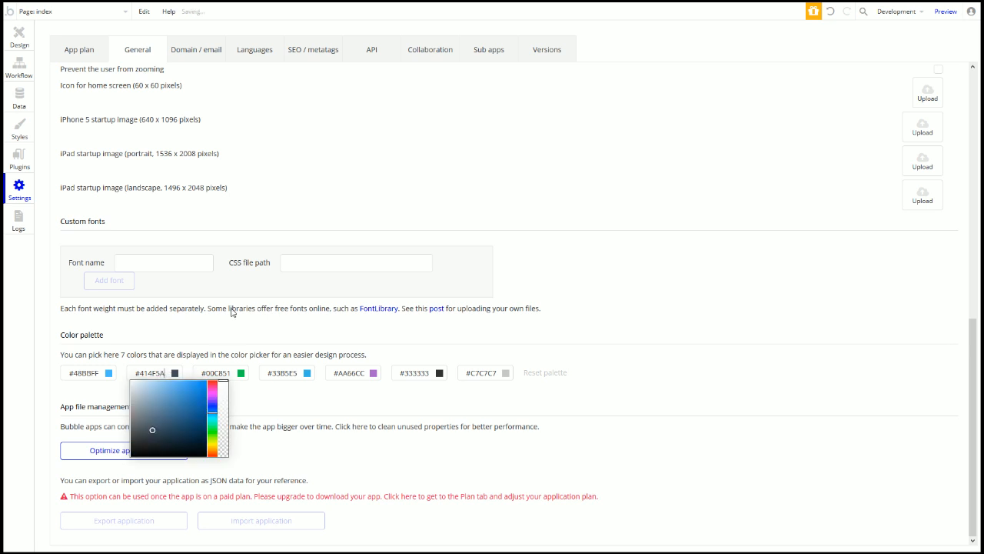
pyautogui.click(314, 132)
# Step: Add a Text element under the avatar: centred, unstyled, centre-aligned, font size 40
pyautogui.click(19, 37)
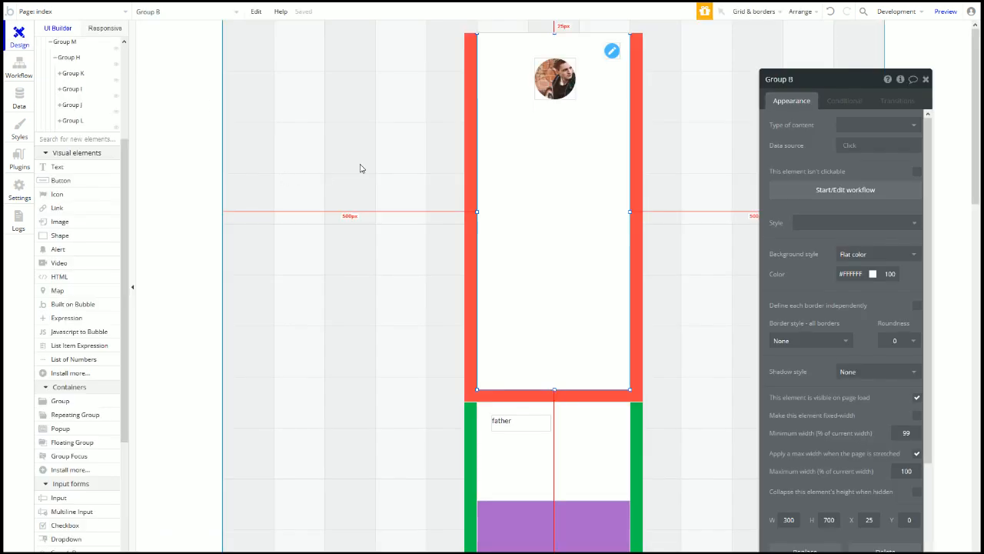
pyautogui.click(92, 171)
pyautogui.moveTo(503, 102); pyautogui.dragTo(599, 124)
pyautogui.rightClick(564, 115)
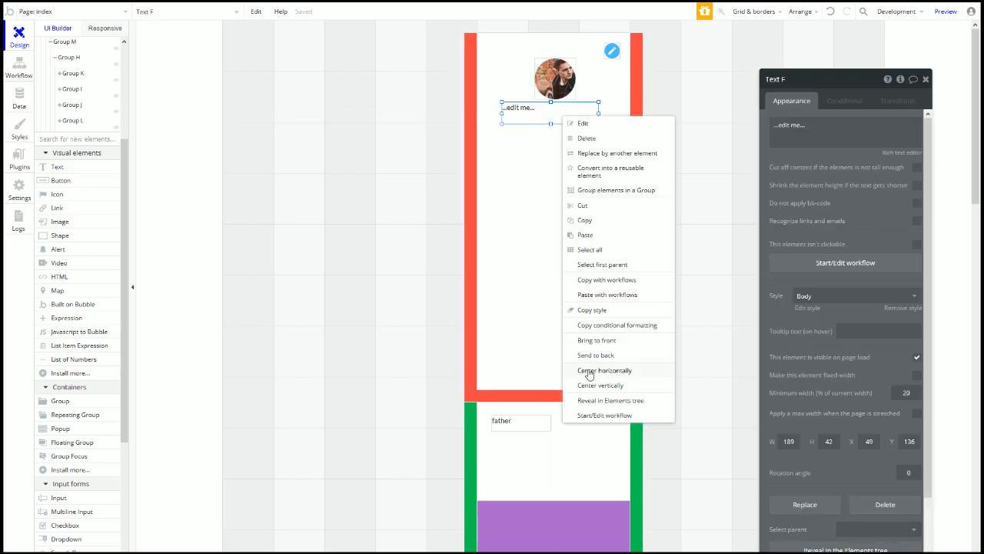
pyautogui.click(530, 367)
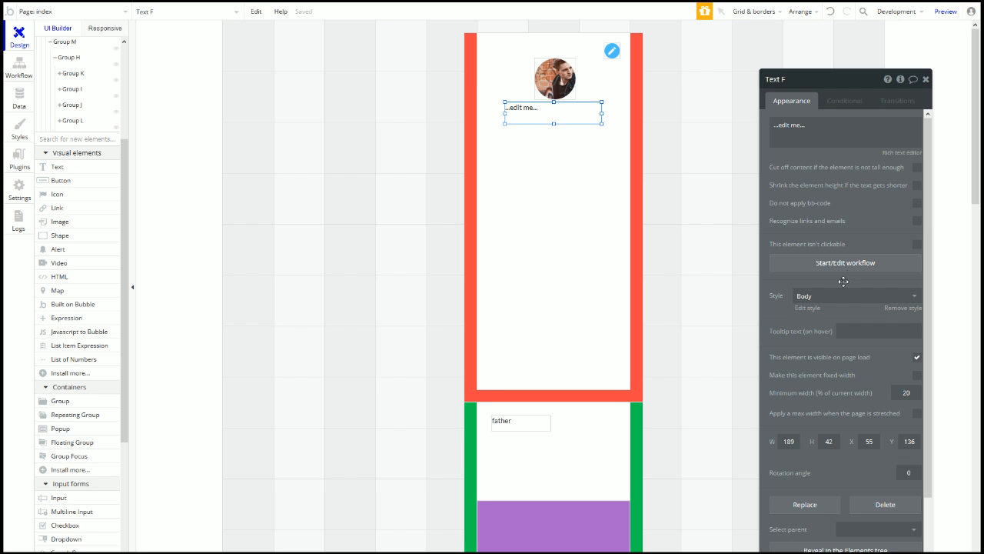
pyautogui.click(894, 311)
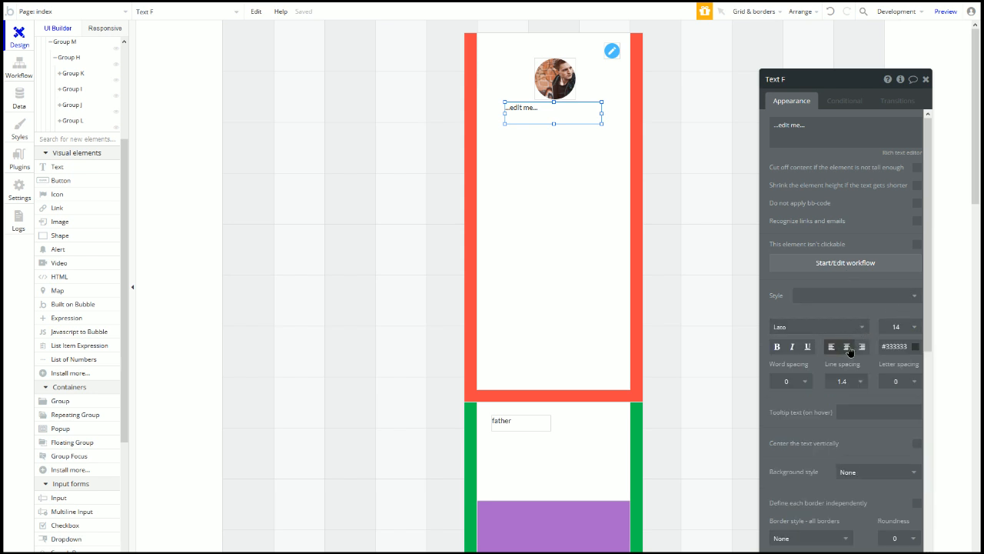
pyautogui.click(846, 346)
pyautogui.click(898, 327)
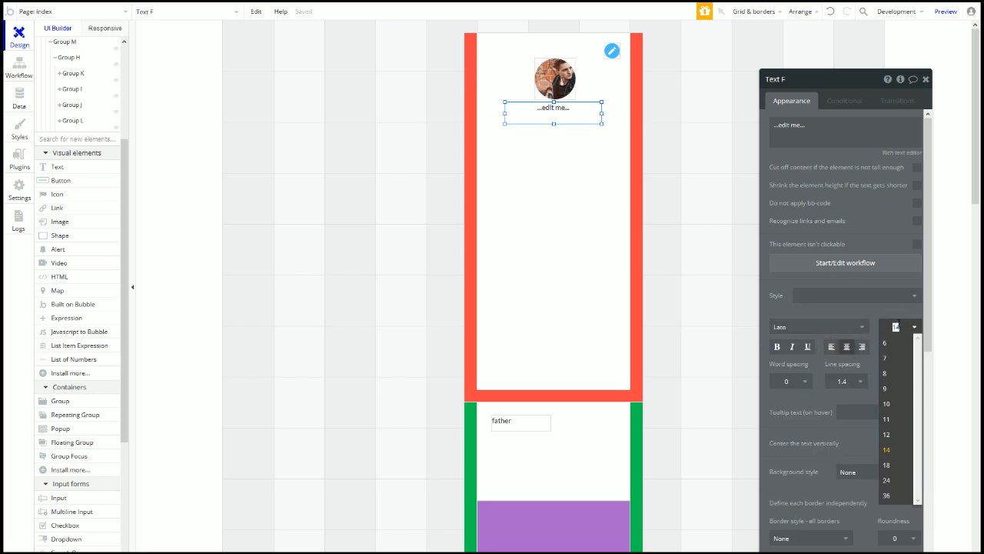
pyautogui.press('Return')
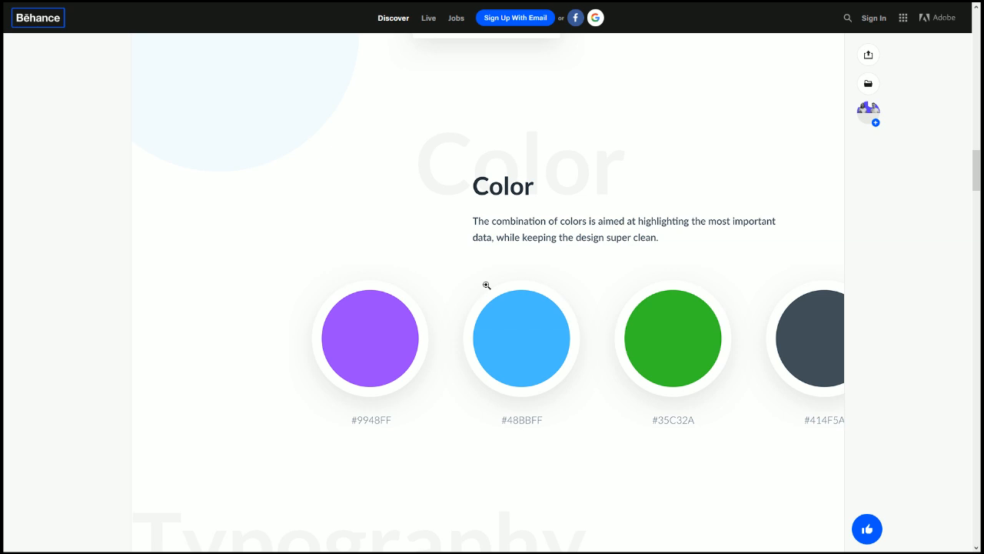
# Step: Scroll the Behance shot up to the reference profile card with its Personal Info rows
pyautogui.scroll(5, 486, 286)
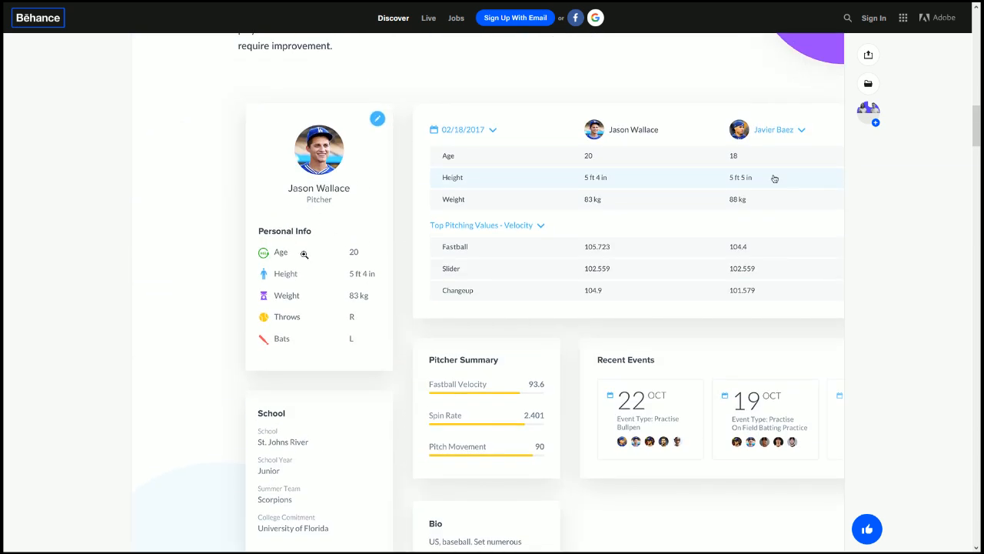
pyautogui.scroll(-10, 294, 250)
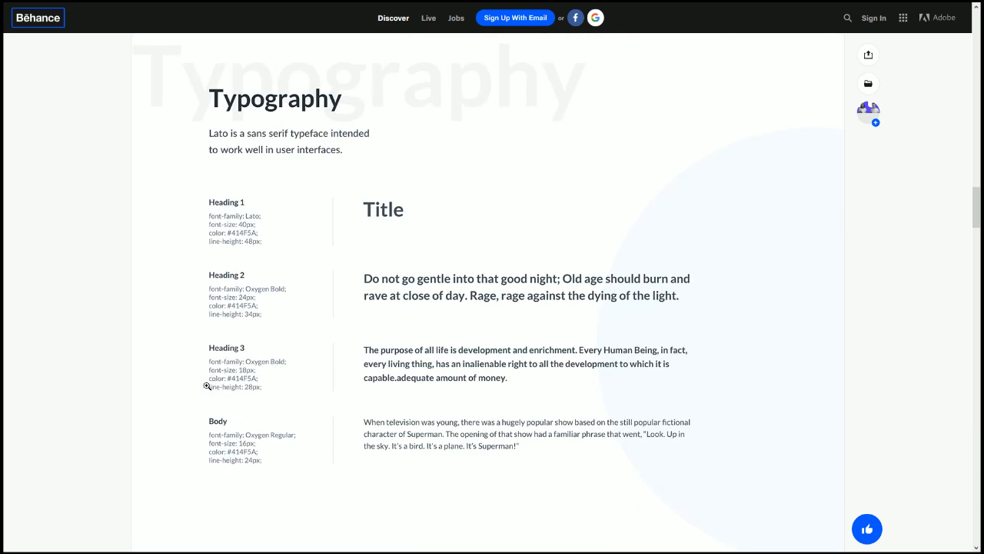
pyautogui.scroll(10, 316, 390)
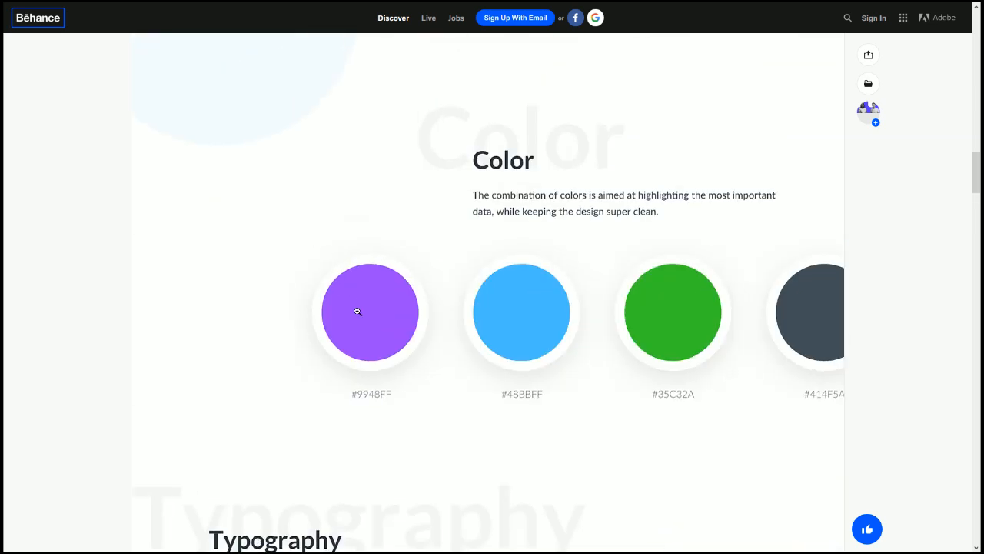
pyautogui.scroll(3, 345, 261)
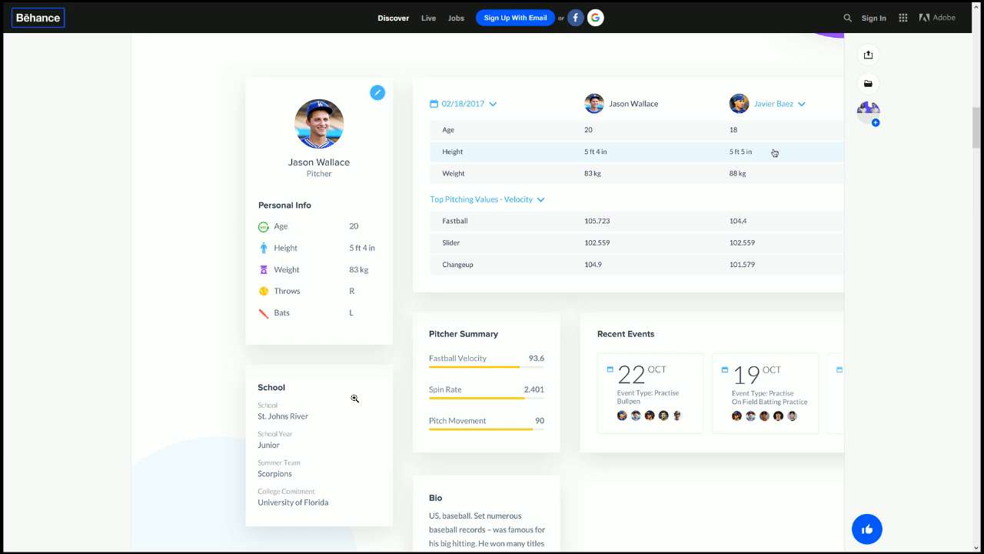
pyautogui.hotkey('alt', 'Tab')
# Step: Set the new text to size 18 and replace its placeholder with the player's name
pyautogui.click(896, 327)
pyautogui.write('18')
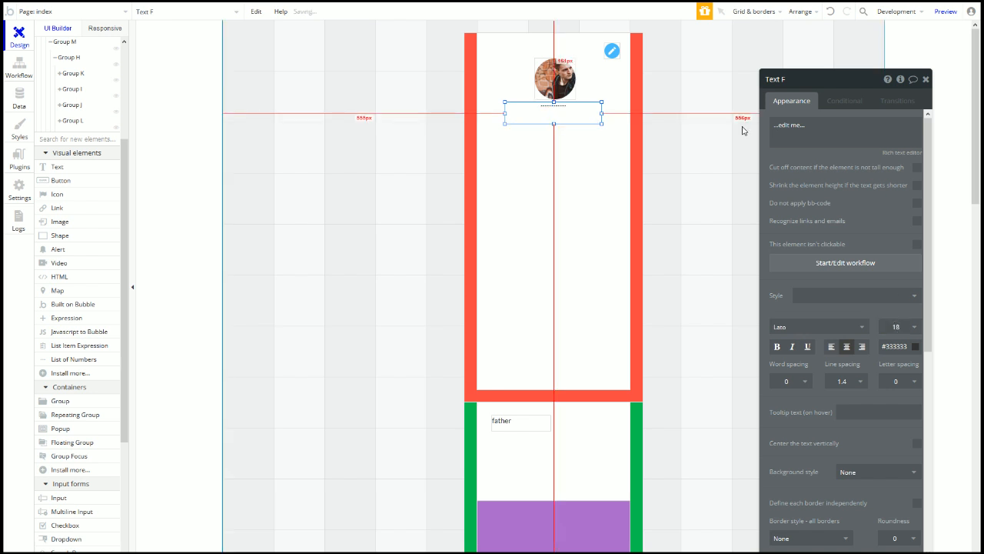
pyautogui.tripleClick(796, 127)
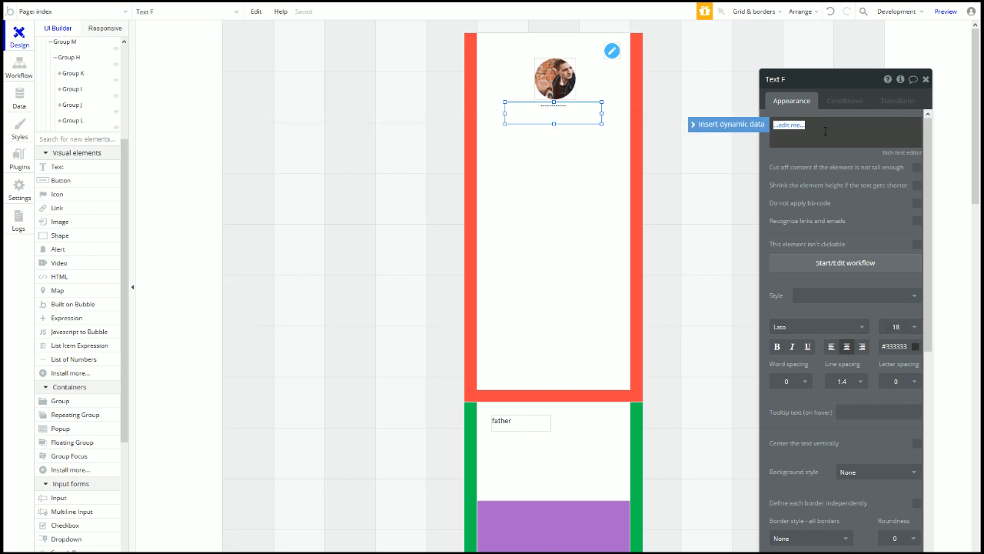
pyautogui.write('Jason Statham')
pyautogui.moveTo(554, 124); pyautogui.dragTo(584, 107)
# Step: Size the name box to 200 wide by 30 tall and centre it horizontally
pyautogui.scroll(-5, 846, 308)
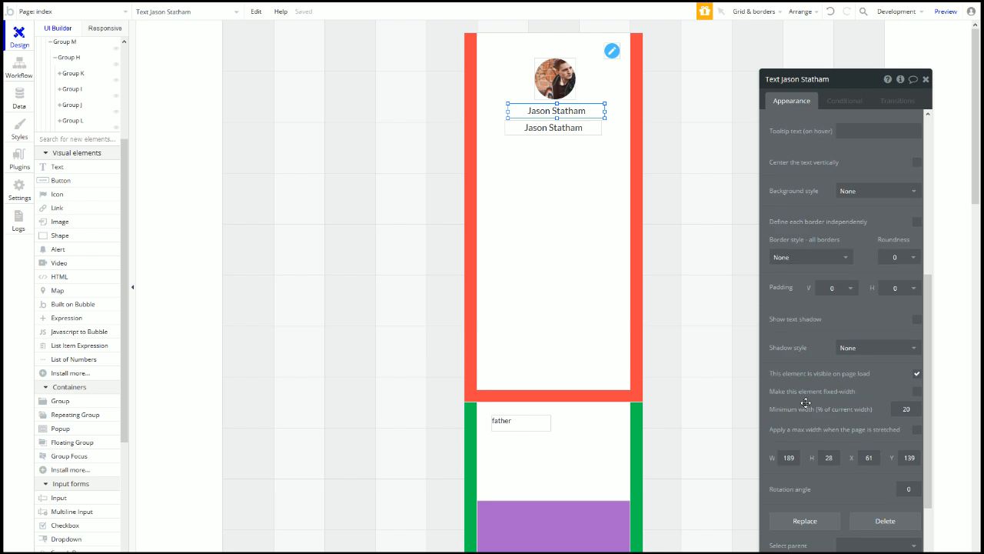
pyautogui.click(829, 401)
pyautogui.write('30')
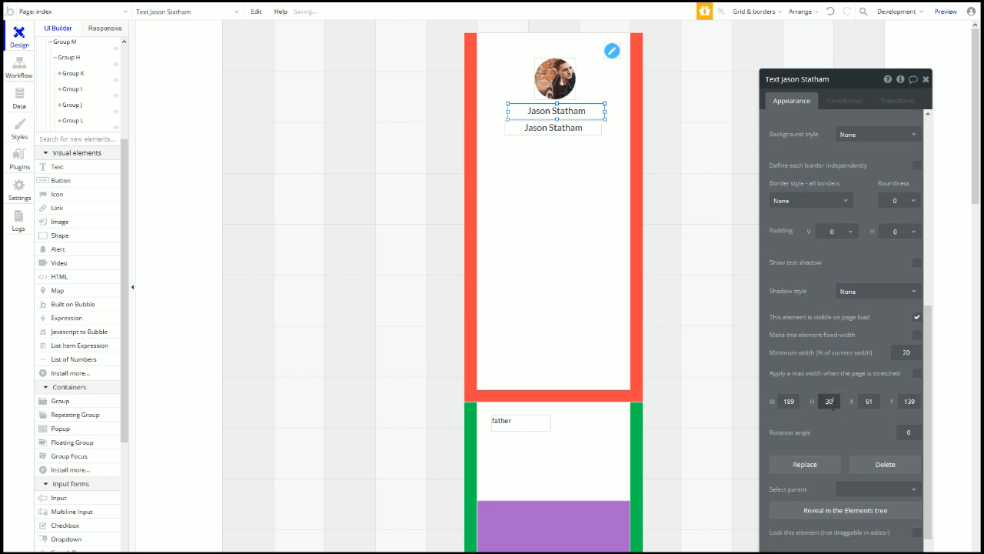
pyautogui.click(790, 406)
pyautogui.write('200')
pyautogui.rightClick(567, 109)
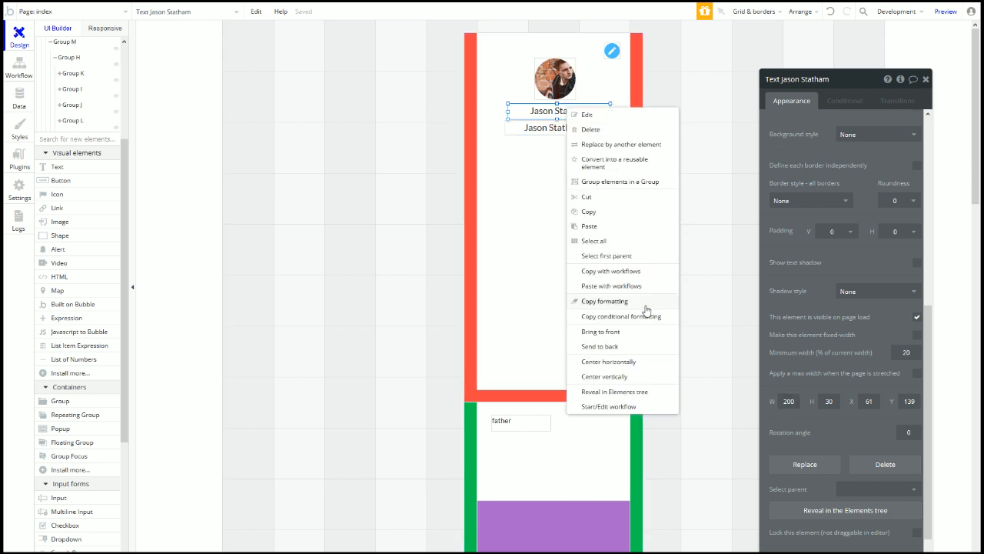
pyautogui.click(626, 363)
# Step: Delete the extra text and duplicate the name just below it at font size 16
pyautogui.click(575, 129)
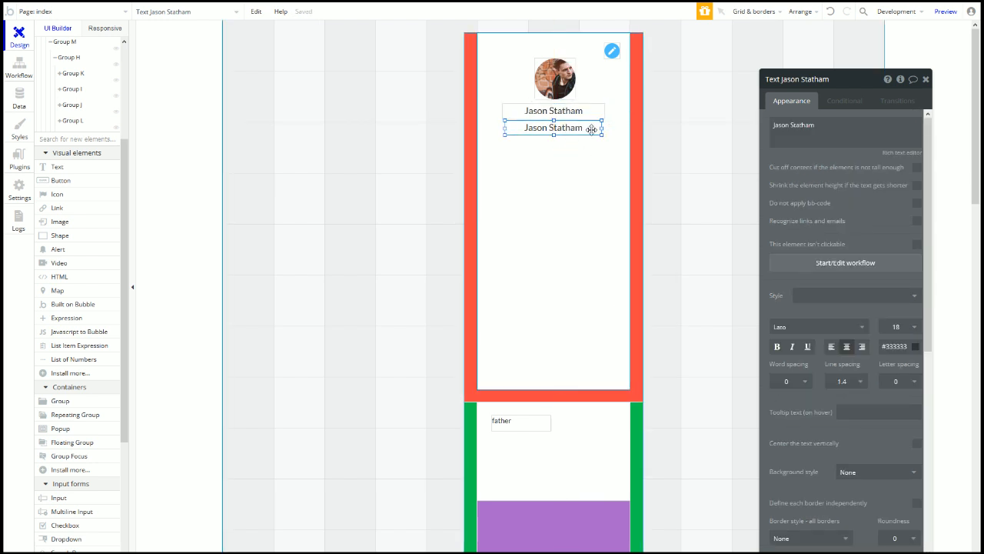
pyautogui.press('Delete')
pyautogui.moveTo(549, 111); pyautogui.dragTo(544, 126)
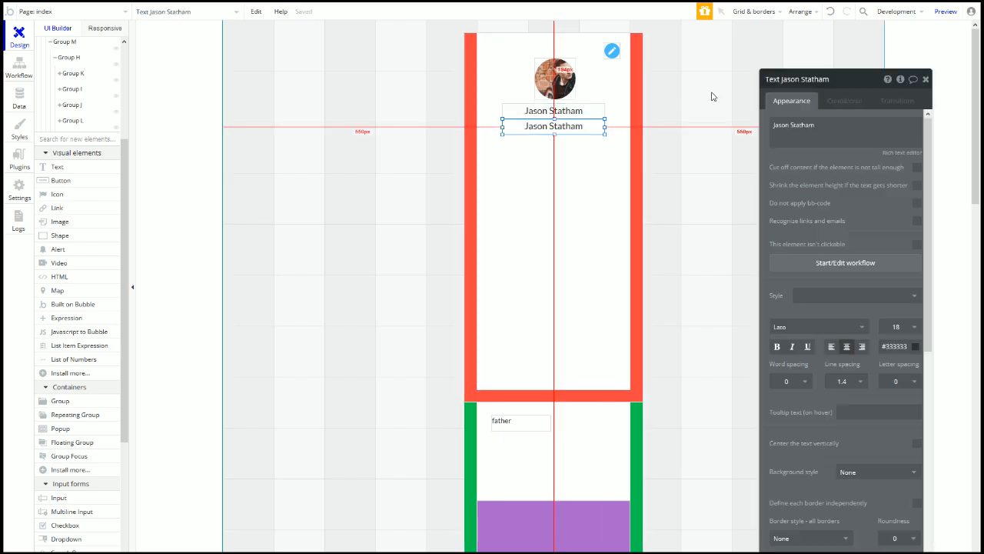
pyautogui.click(754, 49)
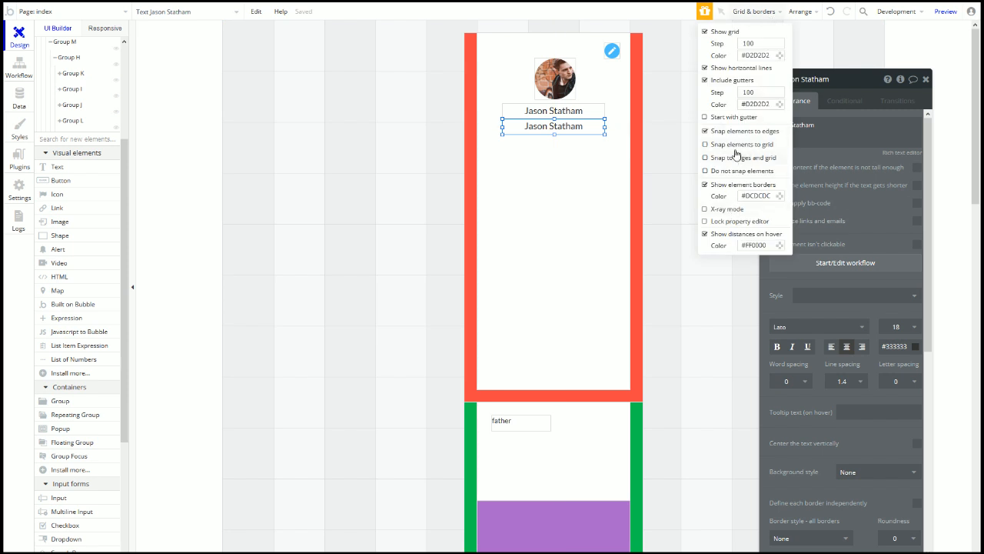
pyautogui.click(568, 127)
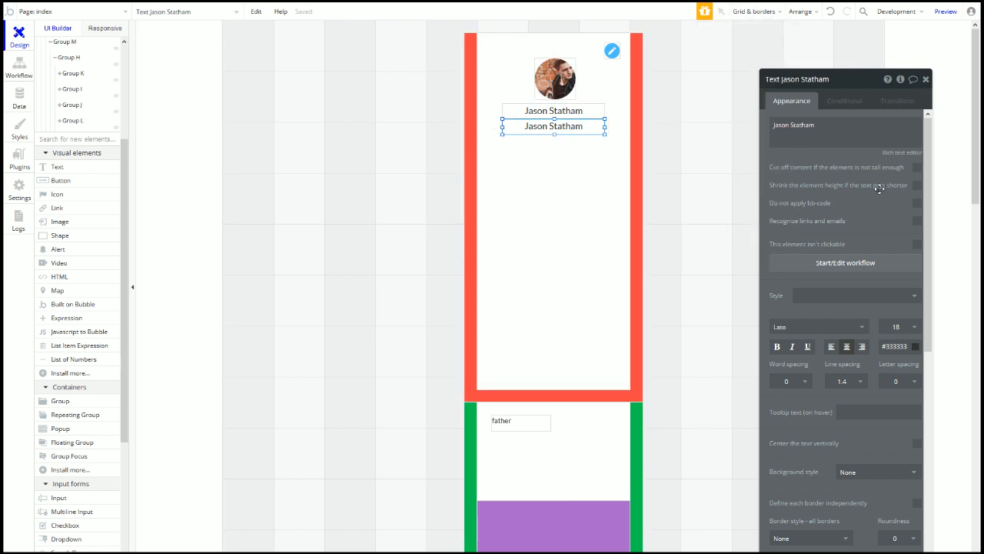
pyautogui.click(897, 329)
pyautogui.write('16')
pyautogui.press('Return')
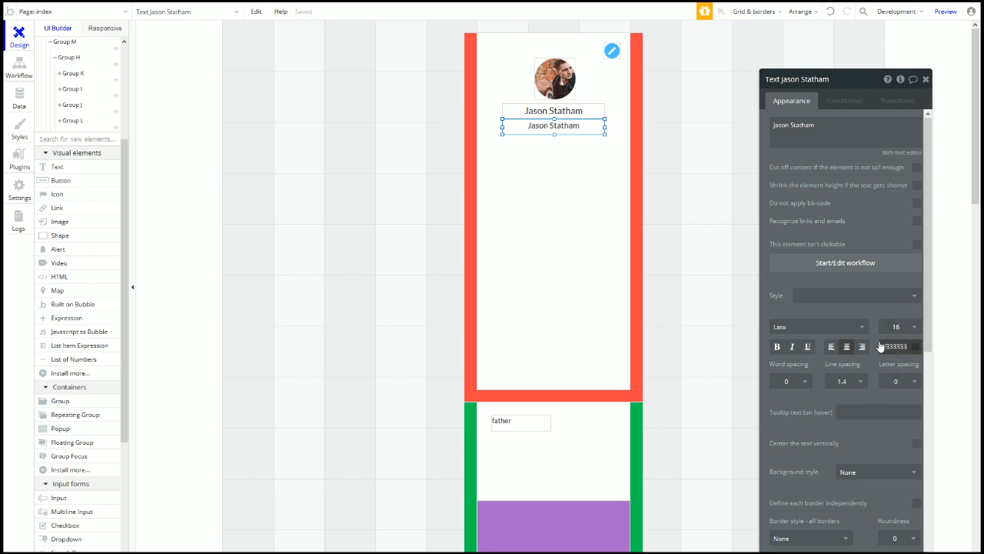
# Step: Colour the name text dark slate grey #414F5A and check the Behance typography guide
pyautogui.click(576, 106)
pyautogui.click(906, 346)
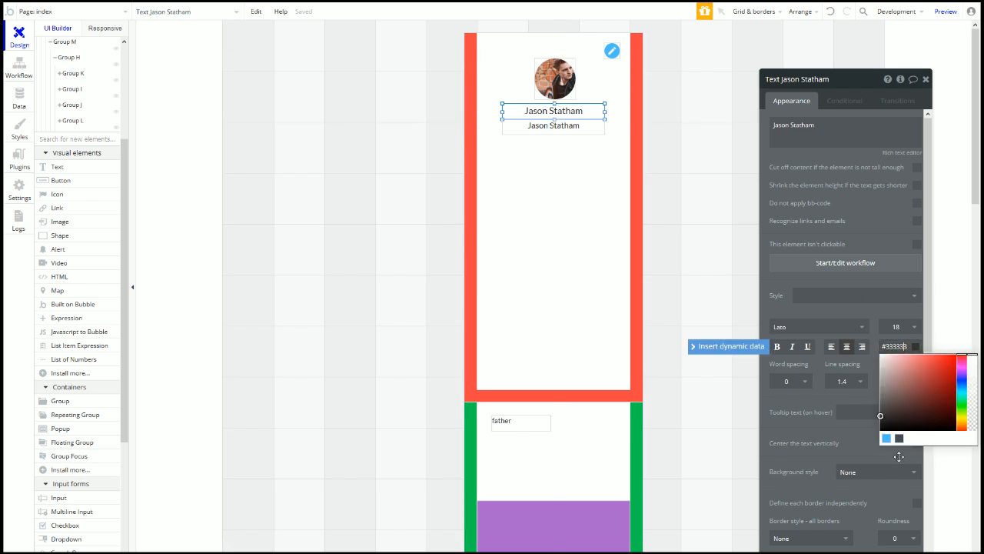
pyautogui.click(899, 438)
pyautogui.click(865, 312)
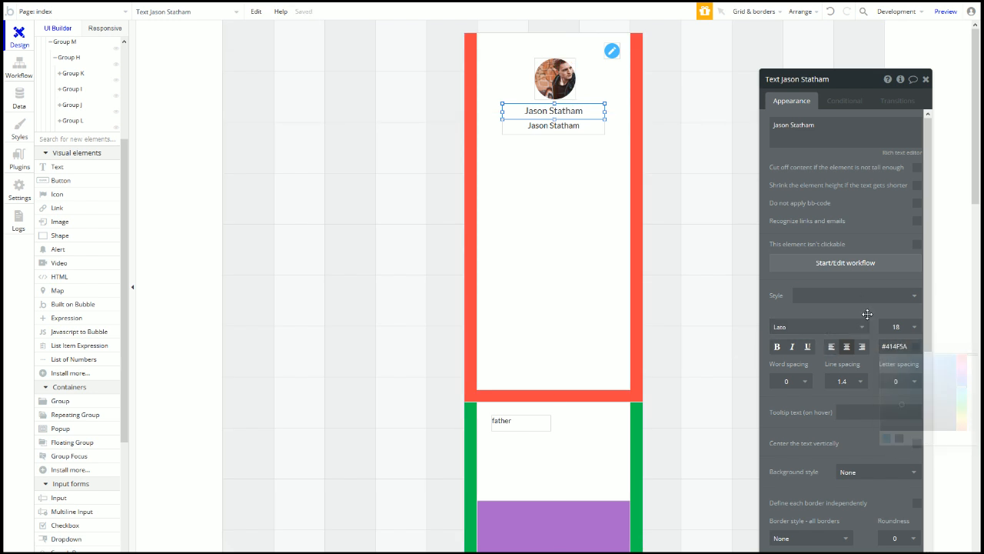
pyautogui.moveTo(41, 6)
pyautogui.click(173, 10)
pyautogui.scroll(-10, 389, 266)
pyautogui.scroll(-5, 425, 315)
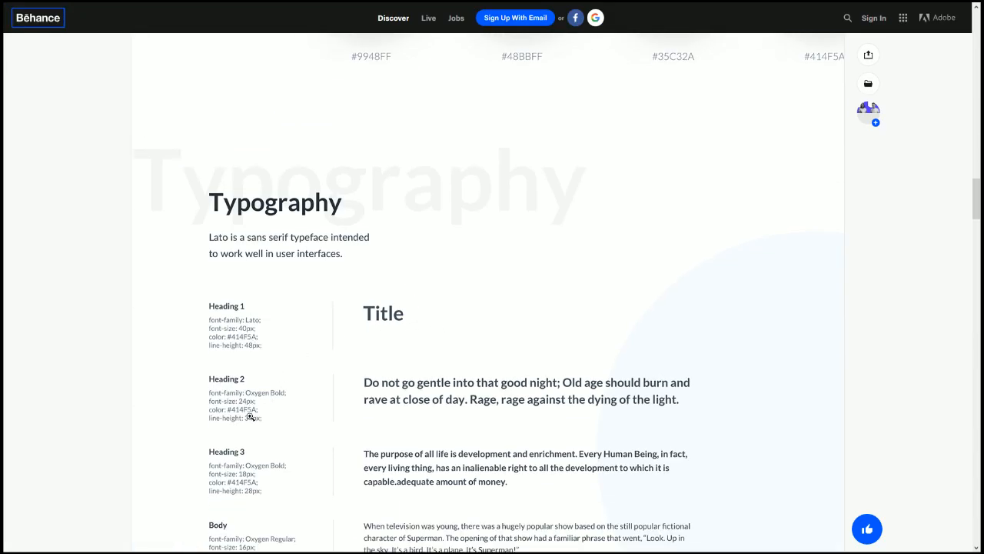
pyautogui.scroll(-1, 270, 426)
pyautogui.scroll(5, 381, 352)
pyautogui.scroll(9, 381, 352)
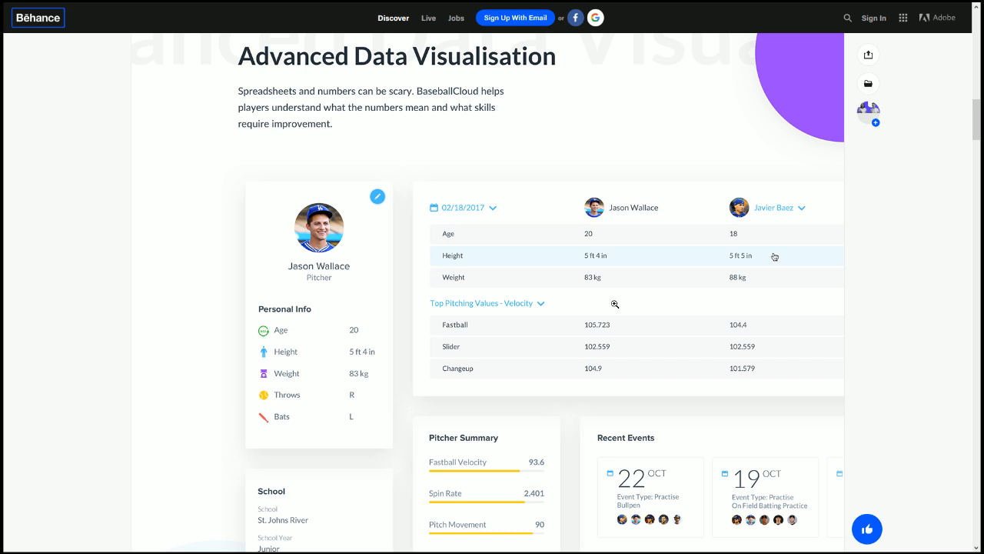
pyautogui.scroll(-7, 377, 336)
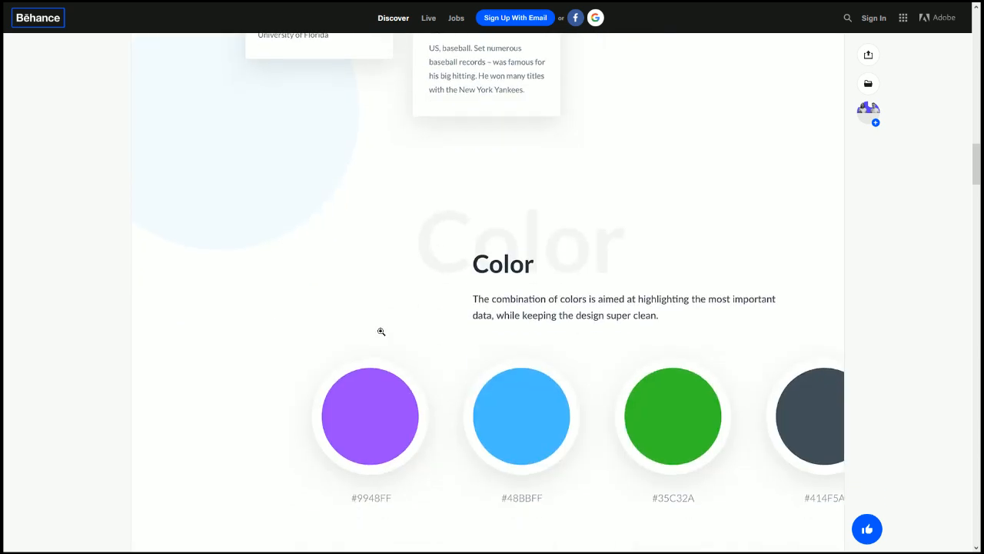
pyautogui.scroll(-5, 380, 331)
pyautogui.scroll(-2, 381, 332)
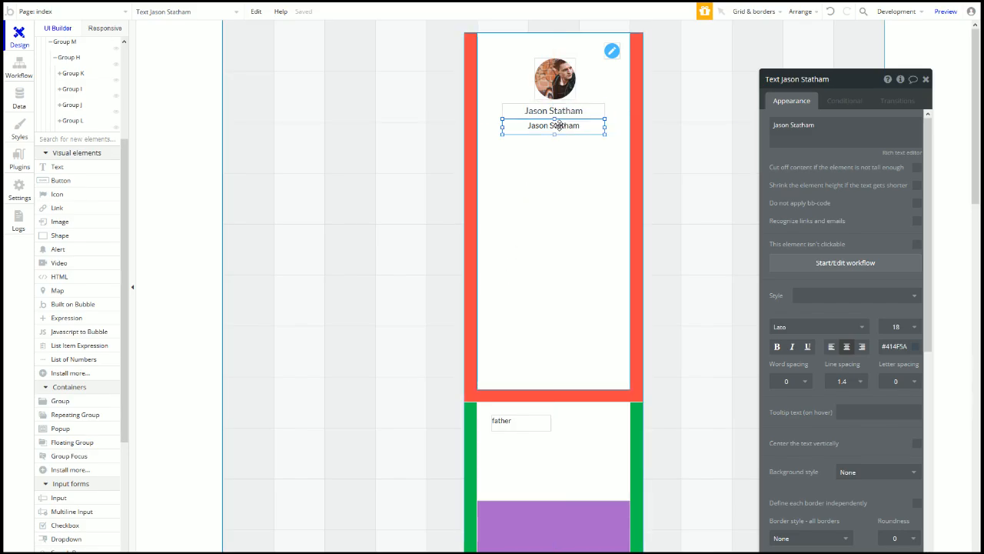
# Step: Colour the second name line a lighter grey, #5C6C78
pyautogui.click(894, 346)
pyautogui.click(900, 439)
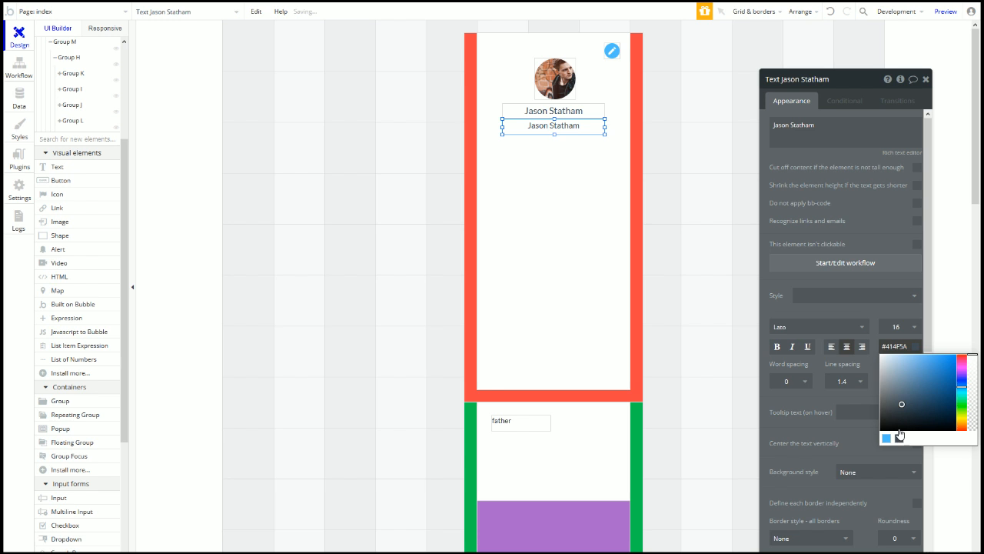
pyautogui.moveTo(902, 404); pyautogui.dragTo(900, 395)
pyautogui.moveTo(897, 395); pyautogui.dragTo(897, 395)
# Step: Change the second line's text to 'Pitcher'
pyautogui.tripleClick(834, 129)
pyautogui.write('P')
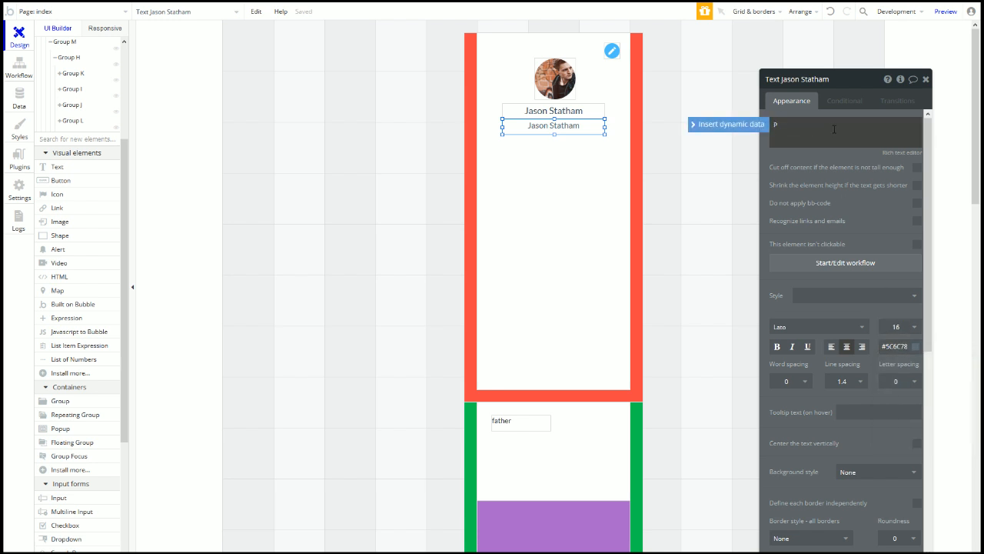
pyautogui.write('ri')
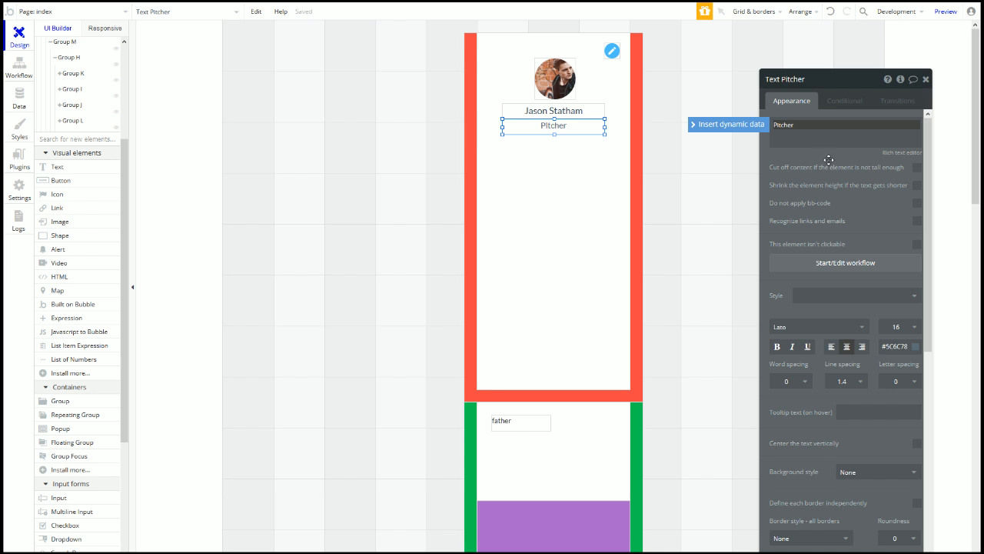
pyautogui.click(829, 159)
pyautogui.click(563, 110)
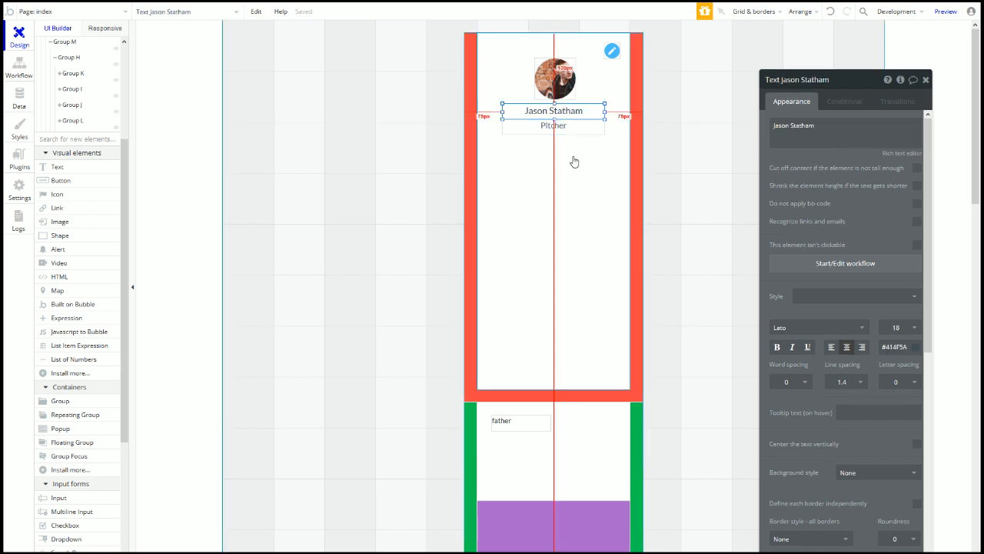
pyautogui.click(549, 130)
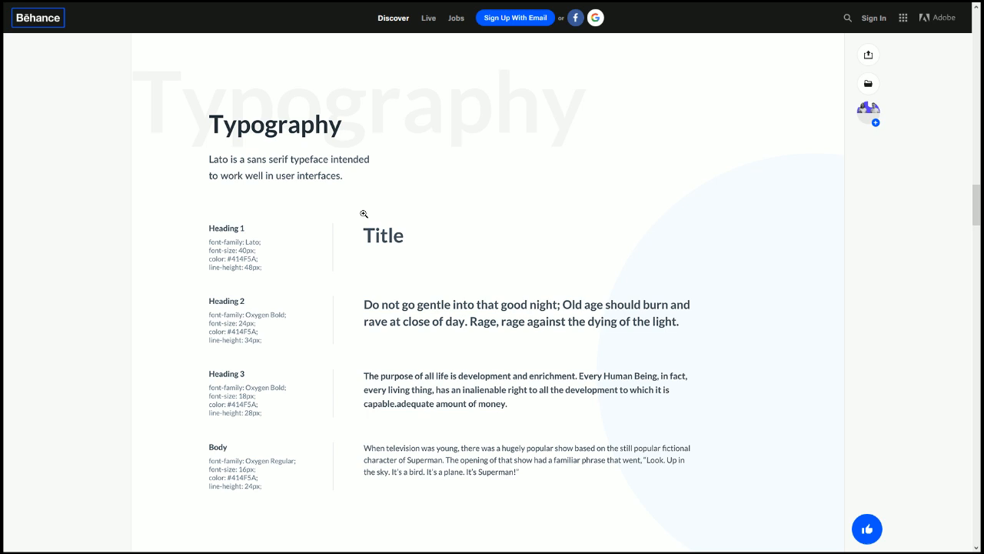
pyautogui.scroll(12, 364, 213)
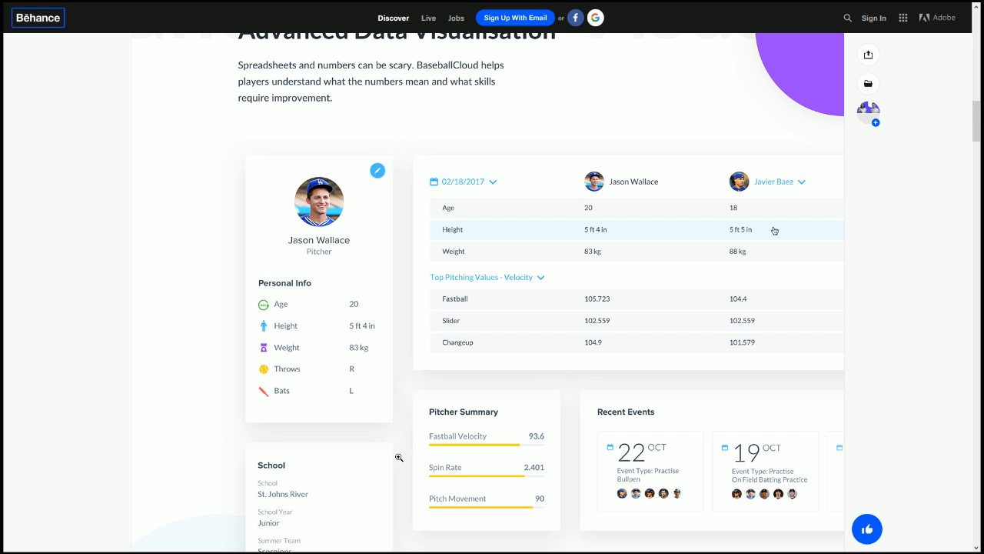
pyautogui.scroll(-13, 342, 439)
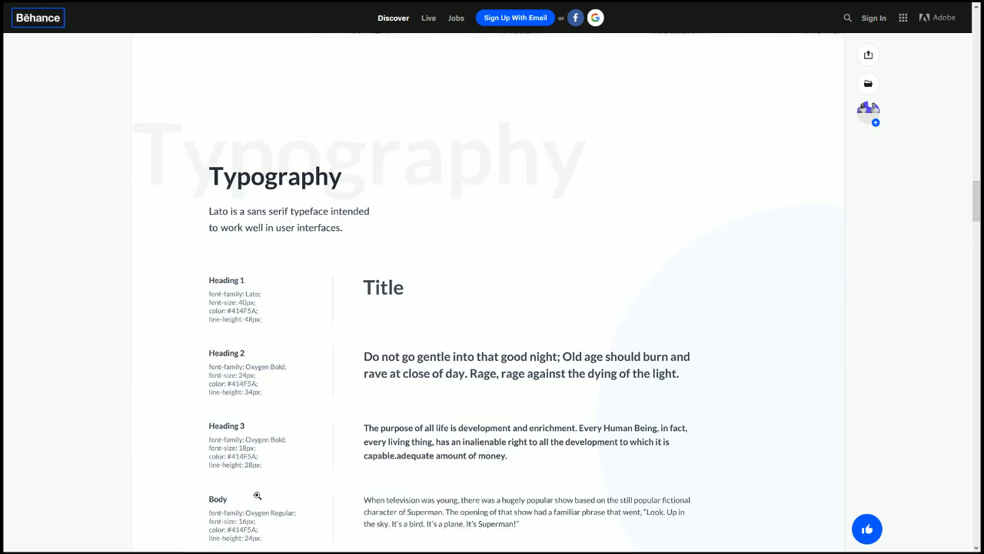
pyautogui.scroll(-2, 282, 447)
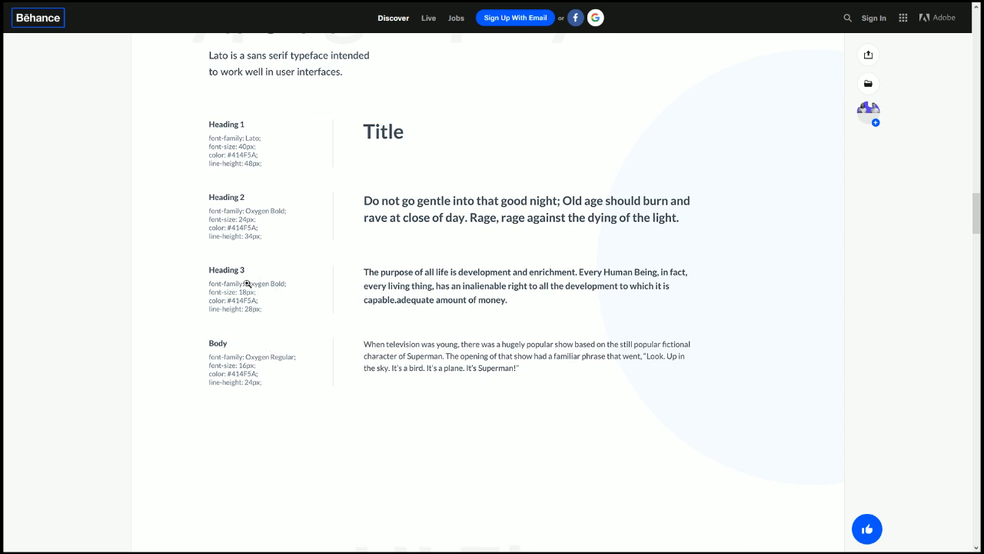
pyautogui.scroll(14, 295, 324)
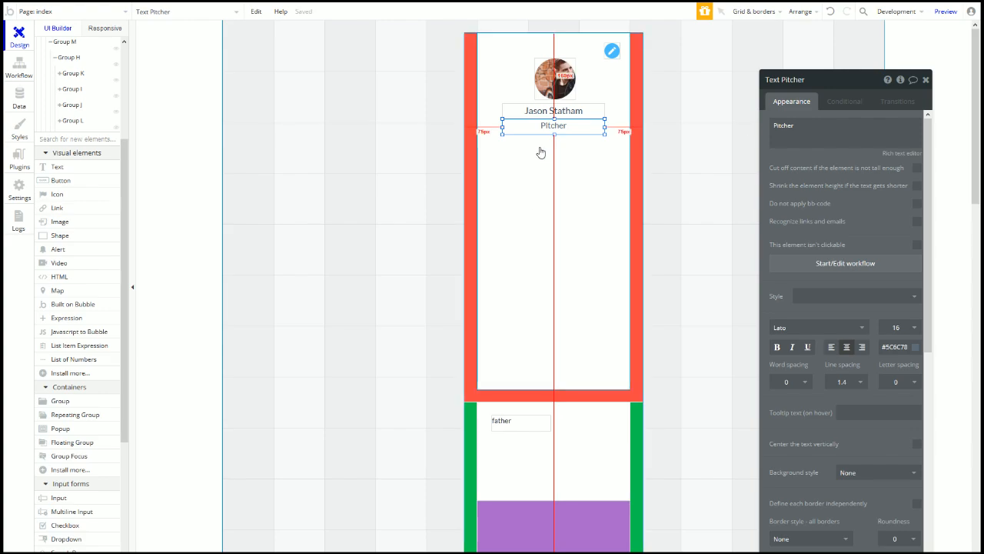
# Step: Lighten the Pitcher subtitle colour to #758694
pyautogui.click(896, 347)
pyautogui.click(896, 388)
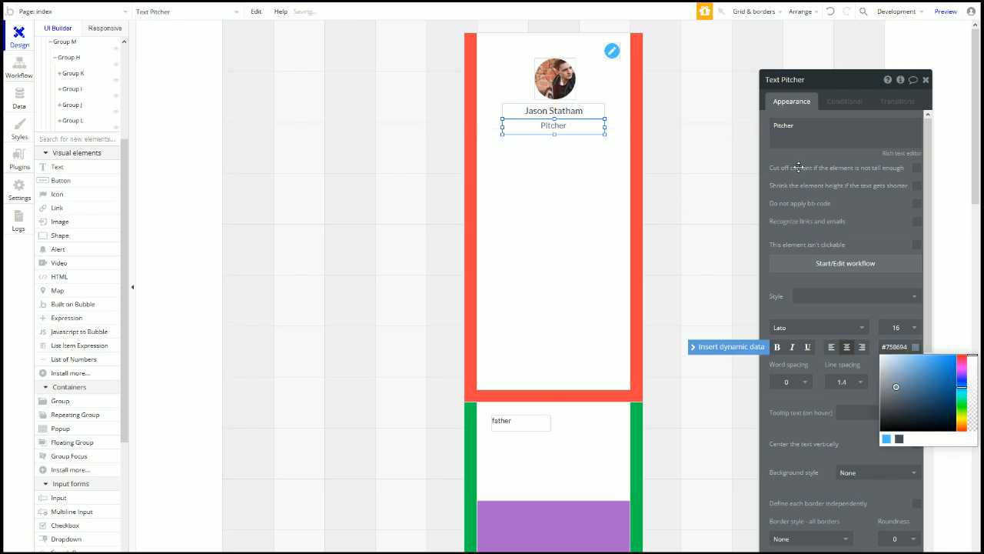
pyautogui.moveTo(798, 168); pyautogui.dragTo(792, 169)
# Step: Duplicate the name text further down the card, below Pitcher
pyautogui.click(514, 243)
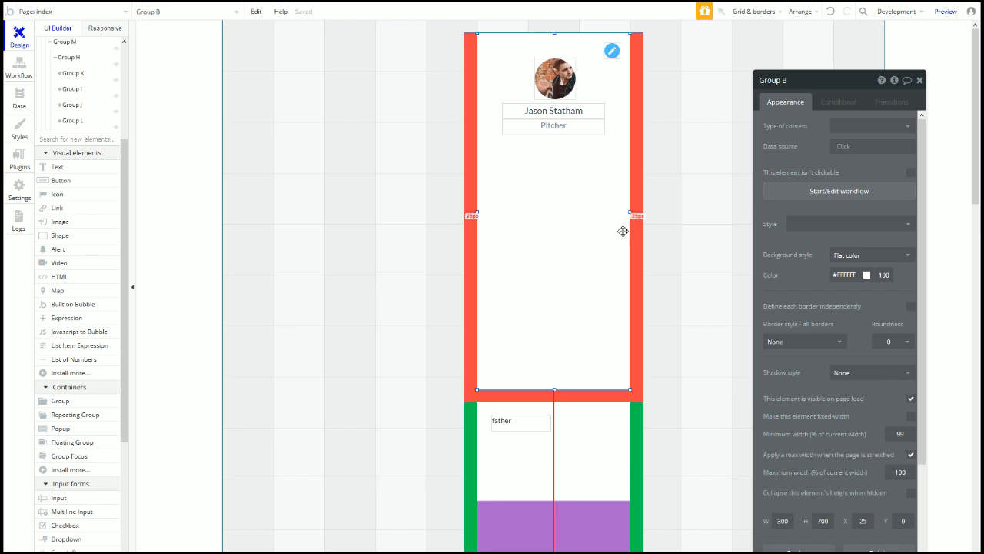
pyautogui.click(543, 129)
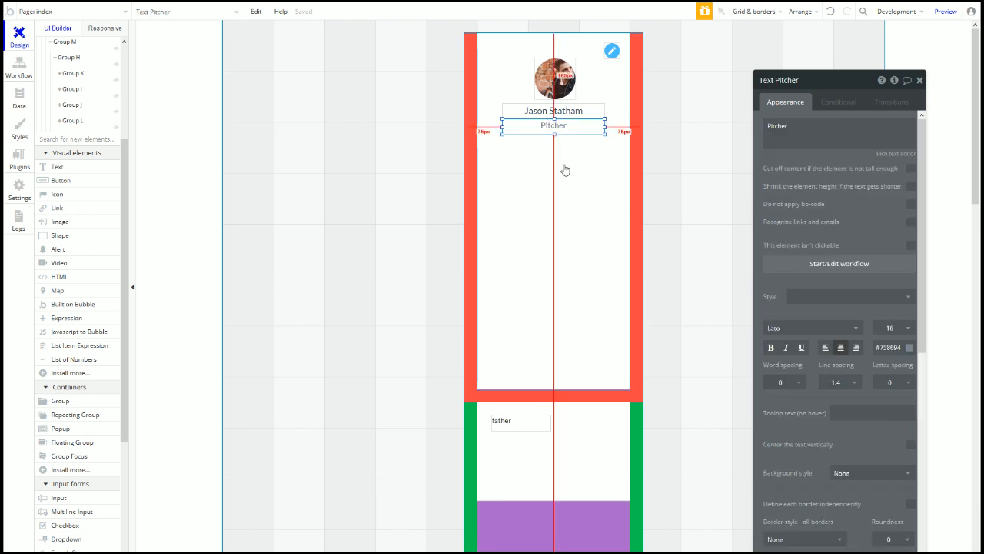
pyautogui.moveTo(543, 111); pyautogui.dragTo(537, 177)
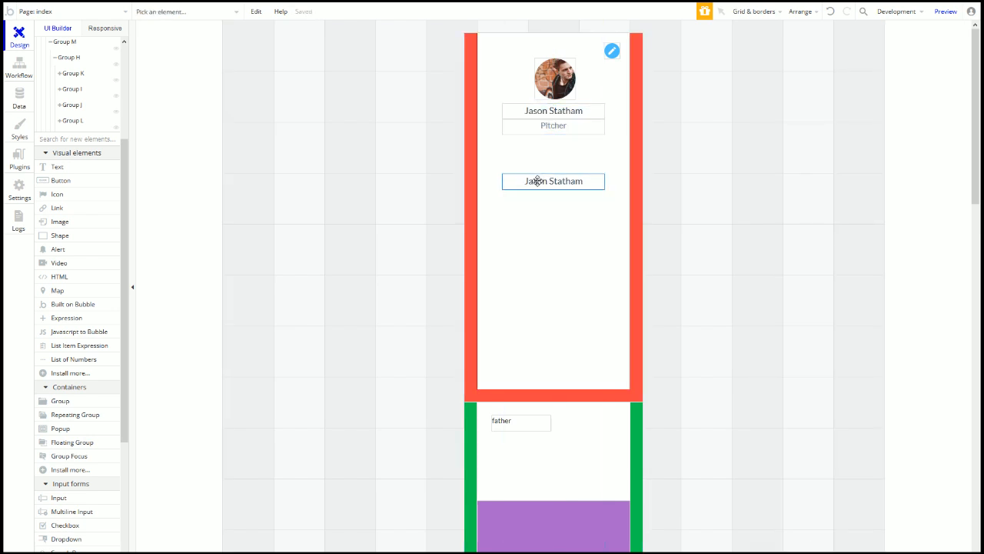
# Step: Set the copied name text's width to 260 px
pyautogui.scroll(-3, 814, 473)
pyautogui.scroll(-3, 814, 473)
pyautogui.click(783, 402)
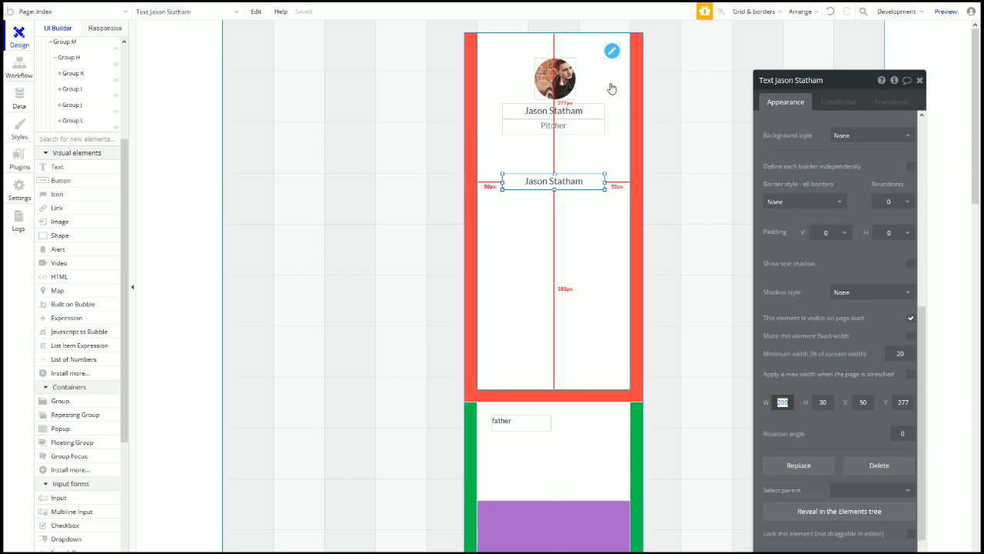
pyautogui.click(615, 52)
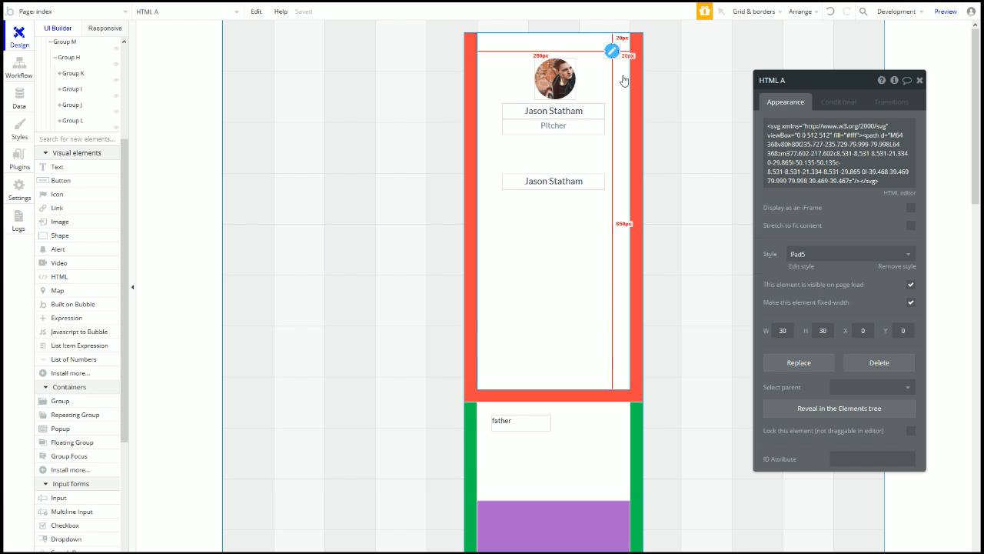
pyautogui.click(592, 186)
pyautogui.moveTo(603, 183); pyautogui.dragTo(617, 184)
pyautogui.scroll(-5, 872, 520)
pyautogui.doubleClick(783, 386)
pyautogui.click(625, 290)
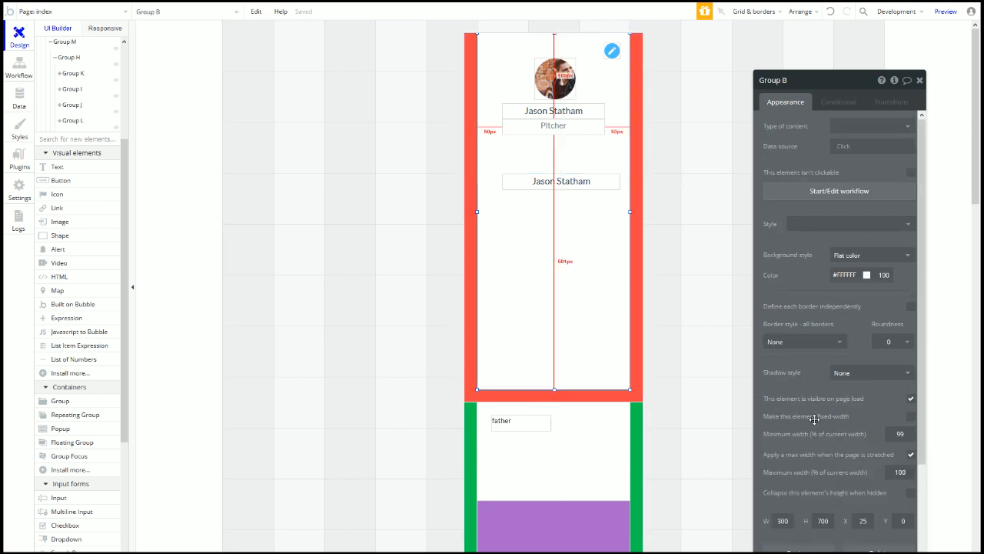
pyautogui.click(549, 186)
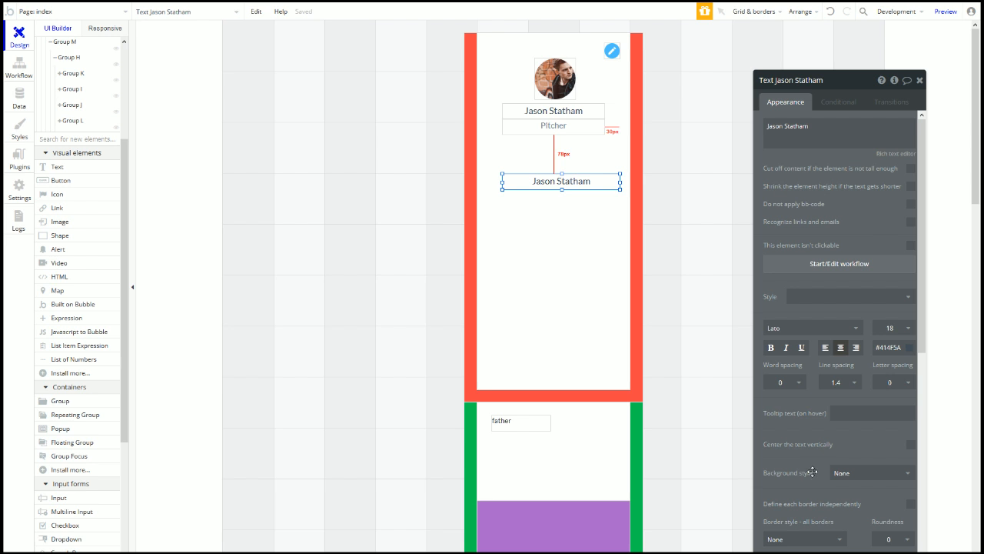
pyautogui.scroll(-5, 812, 483)
pyautogui.doubleClick(783, 386)
pyautogui.write('260')
# Step: Centre the copied name text horizontally in the card and nudge it up
pyautogui.rightClick(579, 185)
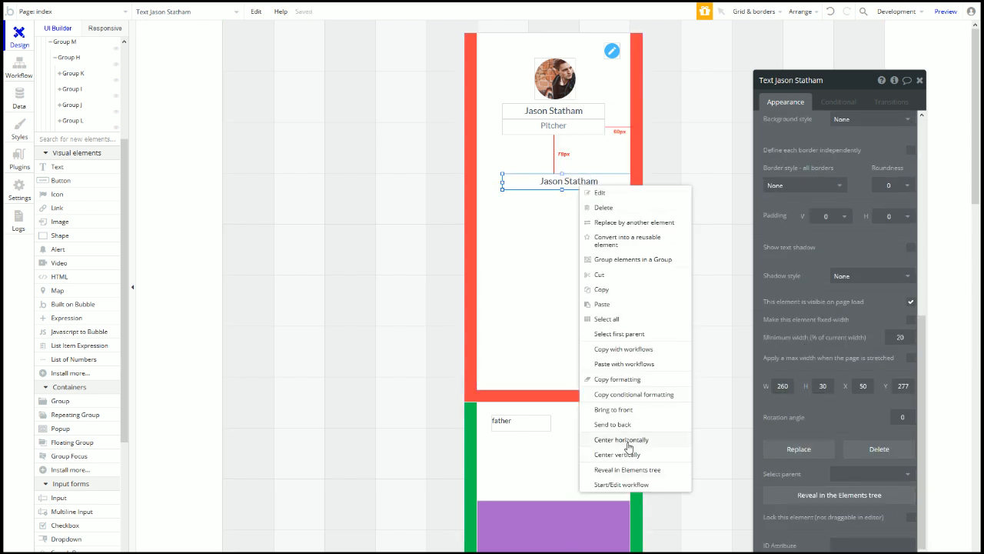
pyautogui.click(622, 439)
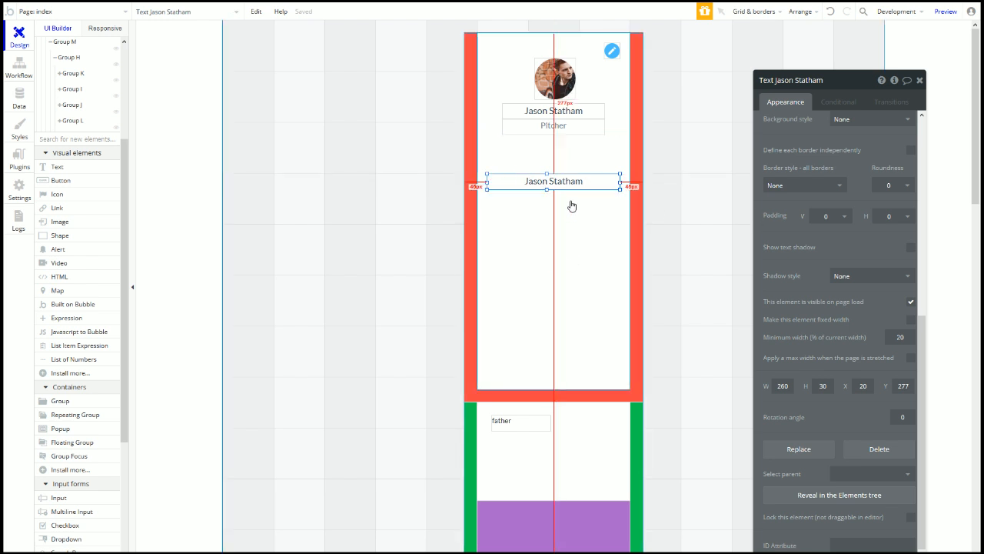
pyautogui.click(563, 44)
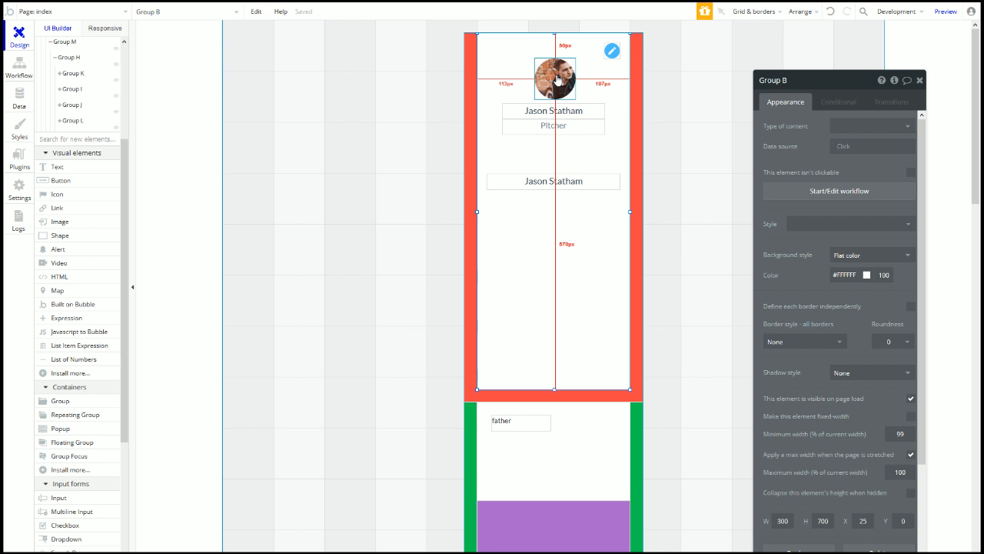
pyautogui.click(513, 186)
pyautogui.press('Up')
pyautogui.press('Up')
pyautogui.press('Up')
pyautogui.press('Up')
pyautogui.press('Up')
pyautogui.press('Up')
pyautogui.press('Up')
pyautogui.press('Up')
pyautogui.press('Up')
pyautogui.press('Up')
pyautogui.press('Up')
pyautogui.press('Up')
pyautogui.press('Up')
pyautogui.press('Up')
pyautogui.press('Up')
pyautogui.press('Up')
pyautogui.press('Up')
pyautogui.press('Up')
pyautogui.press('Up')
pyautogui.press('Up')
# Step: Keep Pitcher in place, set the copied name text to Y 249, and adjust Pitcher's height
pyautogui.click(552, 131)
pyautogui.press('Down')
pyautogui.press('Down')
pyautogui.press('Down')
pyautogui.press('Down')
pyautogui.press('Down')
pyautogui.press('Down')
pyautogui.press('Down')
pyautogui.press('Down')
pyautogui.press('Up')
pyautogui.press('Up')
pyautogui.press('Up')
pyautogui.press('Up')
pyautogui.press('Up')
pyautogui.press('Up')
pyautogui.press('Up')
pyautogui.press('Up')
pyautogui.click(530, 156)
pyautogui.press('Down')
pyautogui.press('Down')
pyautogui.press('Down')
pyautogui.press('Down')
pyautogui.press('Down')
pyautogui.press('Down')
pyautogui.press('Down')
pyautogui.press('Down')
pyautogui.press('Down')
pyautogui.press('Down')
pyautogui.press('Down')
pyautogui.press('Down')
pyautogui.press('Down')
pyautogui.press('Down')
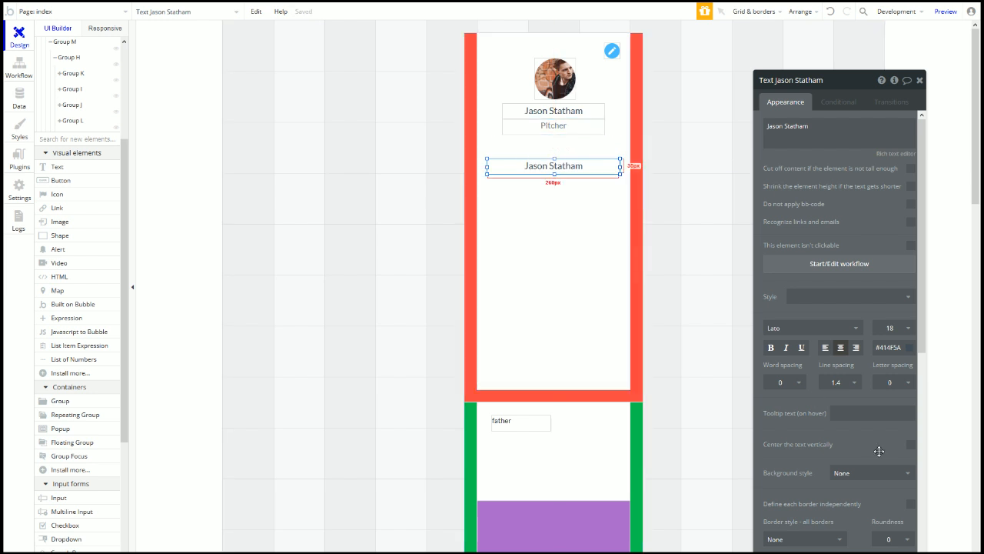
pyautogui.scroll(-5, 876, 450)
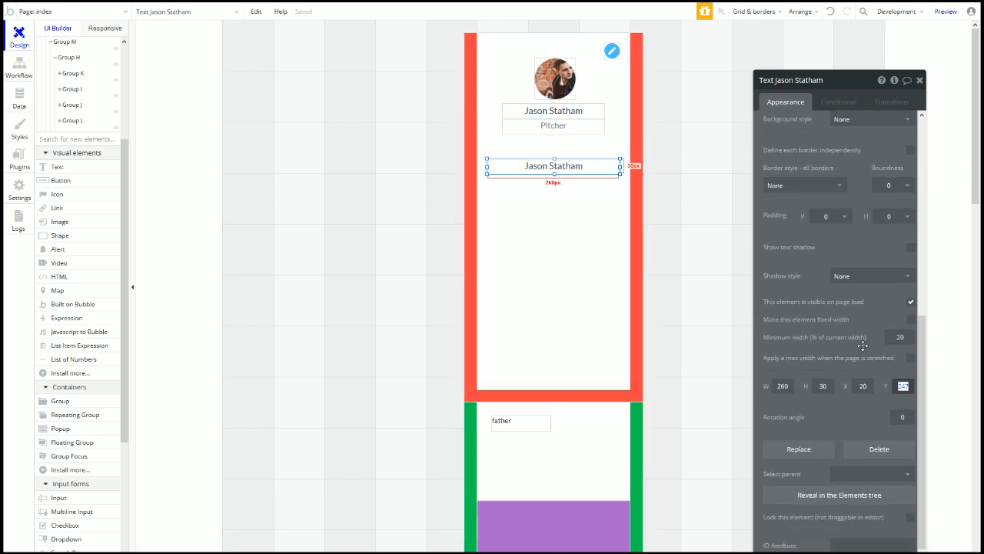
pyautogui.write('249')
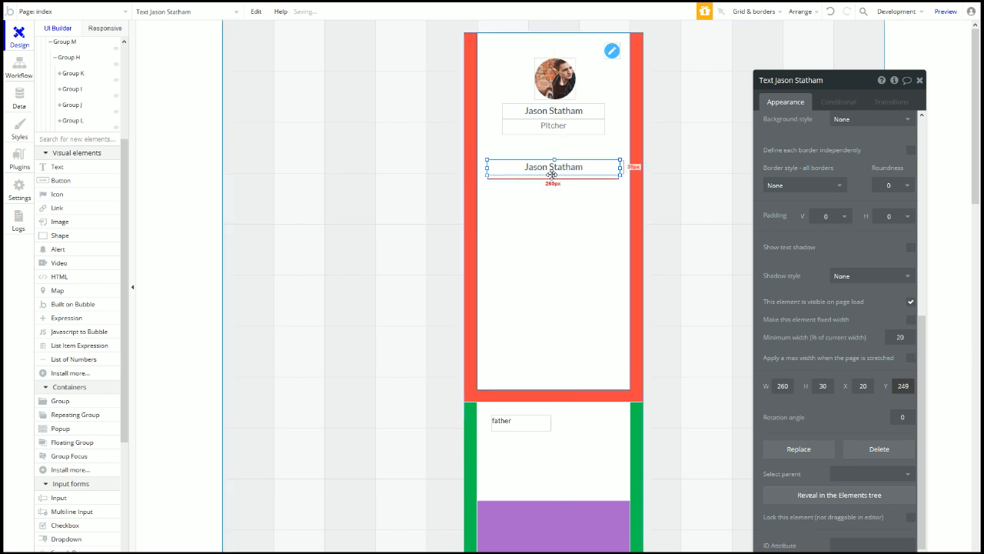
pyautogui.click(553, 136)
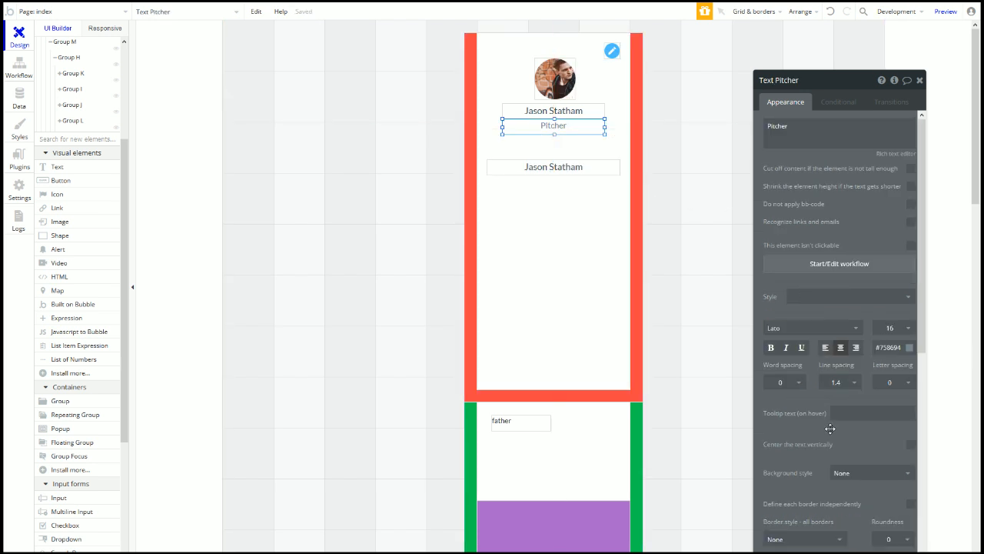
pyautogui.scroll(-5, 820, 466)
pyautogui.click(821, 386)
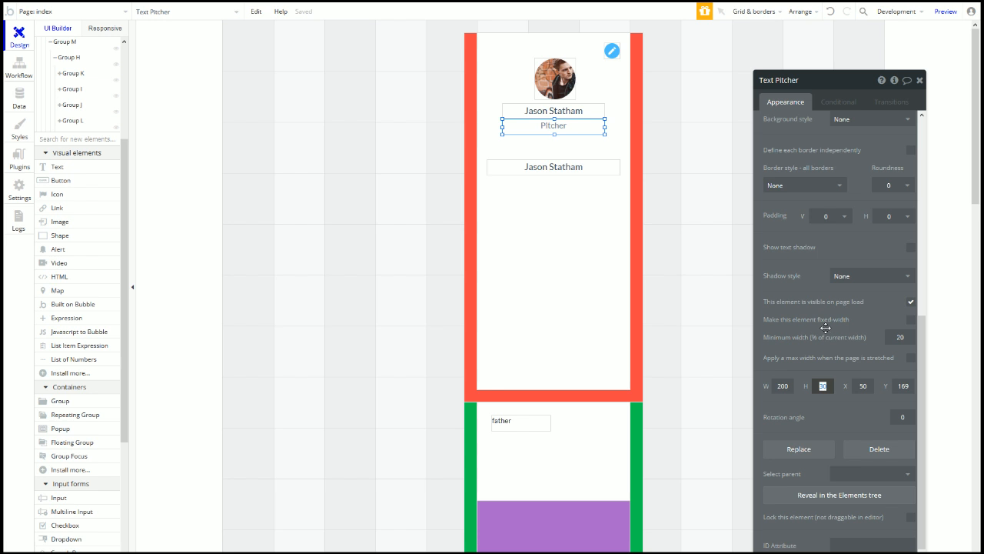
pyautogui.click(547, 170)
# Step: Left-align the lower text, change it to 'Personal Info', and make it bold at size 16
pyautogui.click(825, 347)
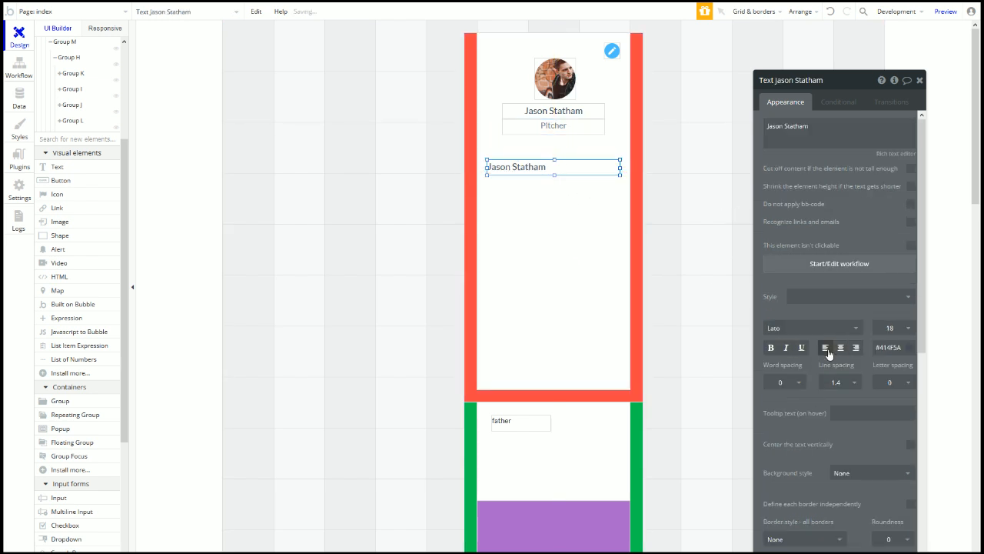
pyautogui.moveTo(768, 127); pyautogui.dragTo(837, 138)
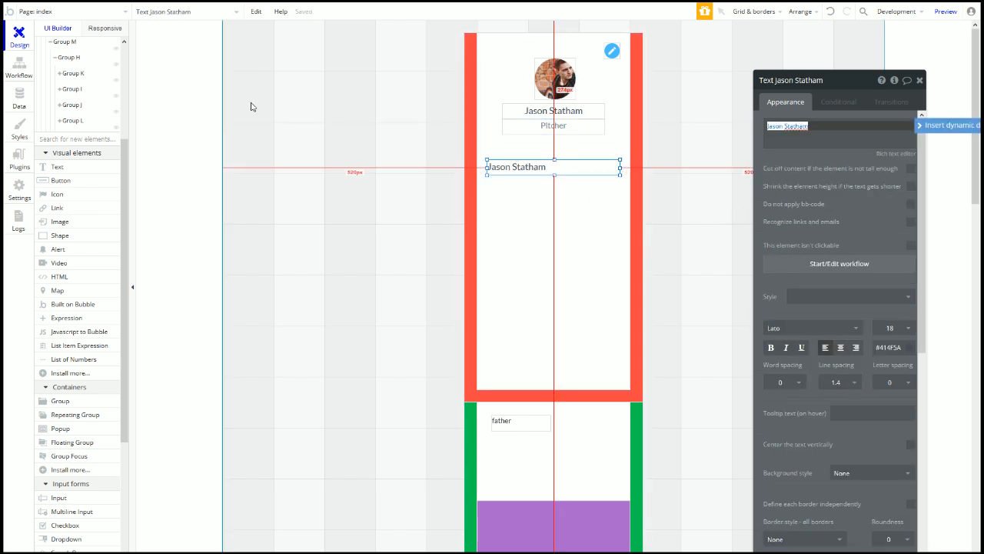
pyautogui.hotkey('alt', 'Tab')
pyautogui.hotkey('alt', 'Tab')
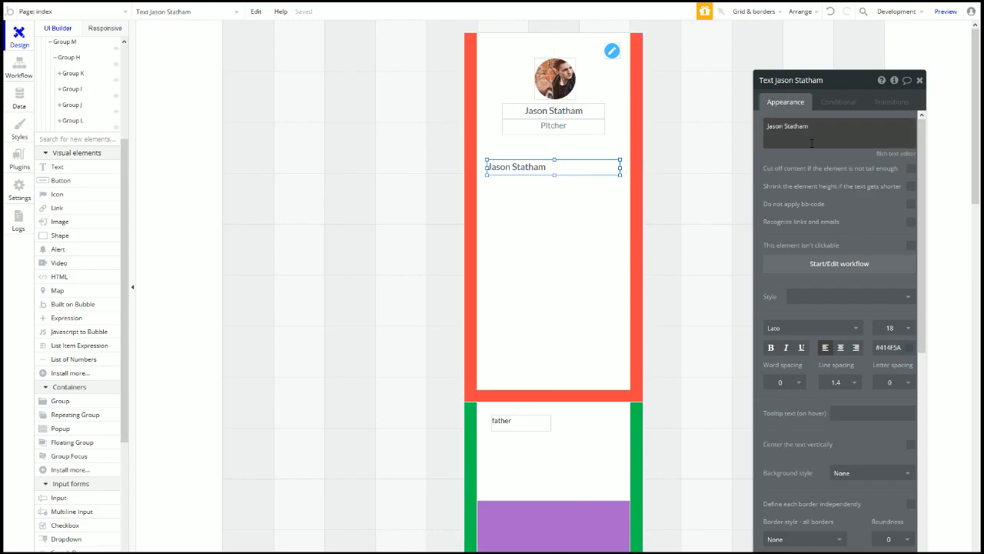
pyautogui.write('Personal Info')
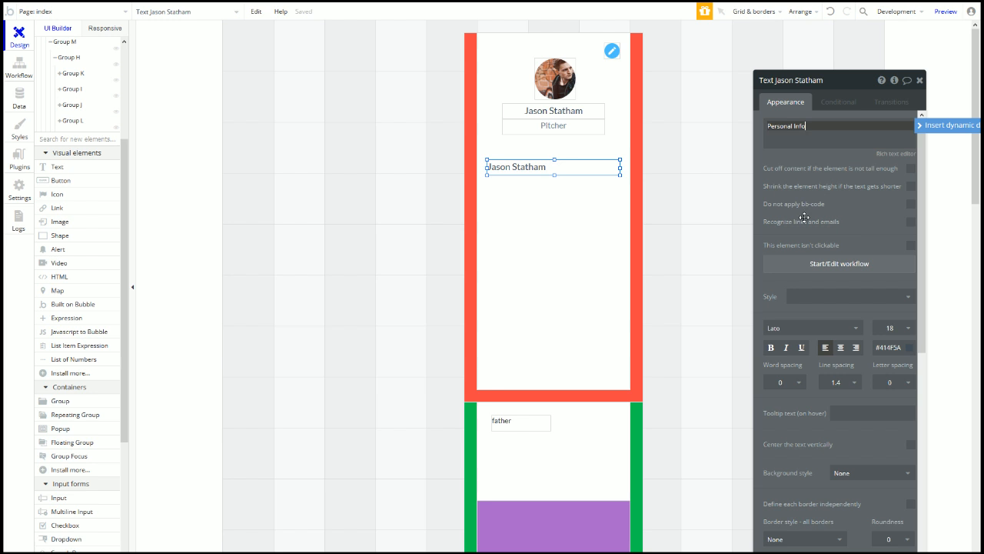
pyautogui.click(772, 348)
pyautogui.click(897, 330)
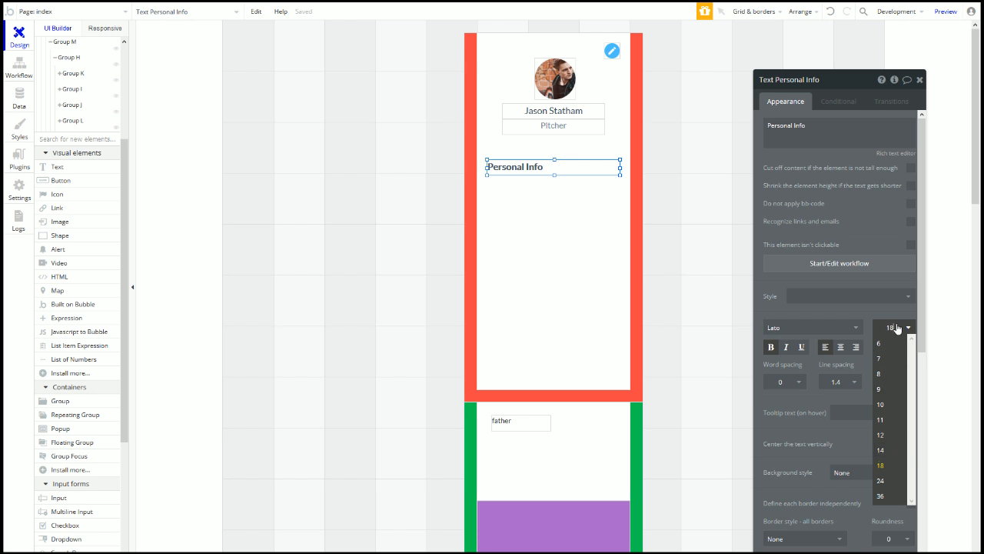
pyautogui.click(815, 297)
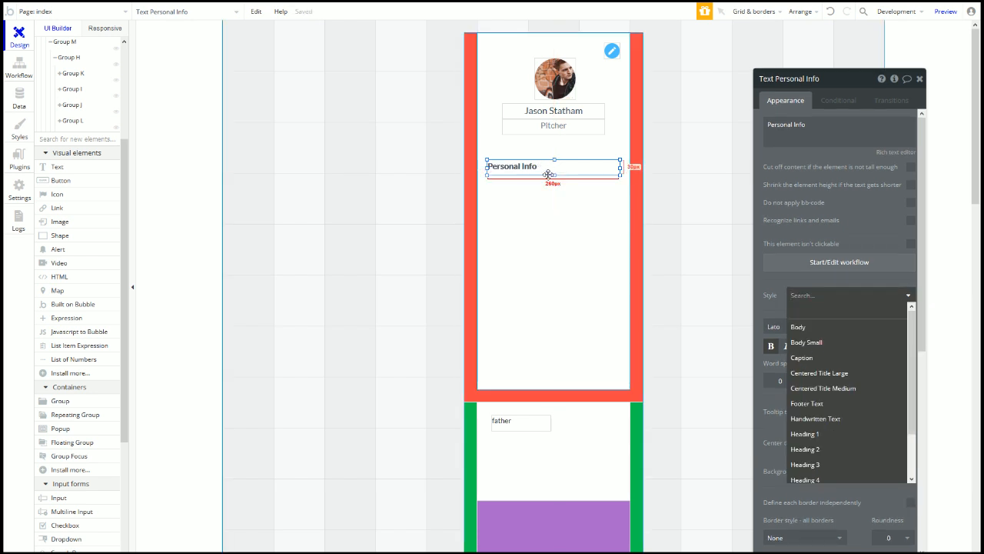
pyautogui.click(780, 393)
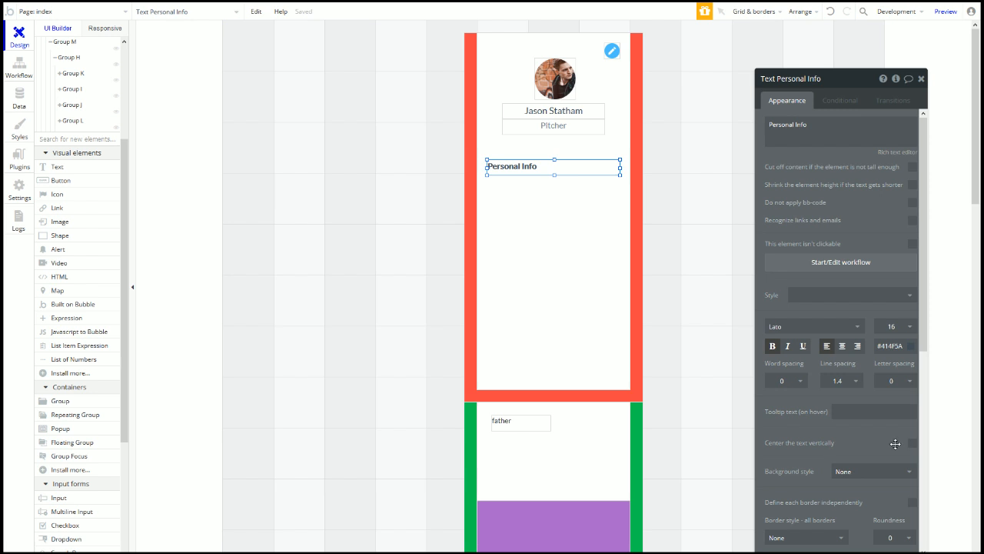
# Step: Set the Personal Info heading's height to 25 and place a copy just beneath it
pyautogui.scroll(-3, 834, 464)
pyautogui.scroll(-3, 834, 464)
pyautogui.doubleClick(826, 384)
pyautogui.write('25')
pyautogui.press('Return')
pyautogui.moveTo(501, 166)
pyautogui.mouseDown()
pyautogui.moveTo(512, 197)
pyautogui.moveTo(496, 173)
pyautogui.mouseUp()
pyautogui.hotkey('ctrl', 'z')
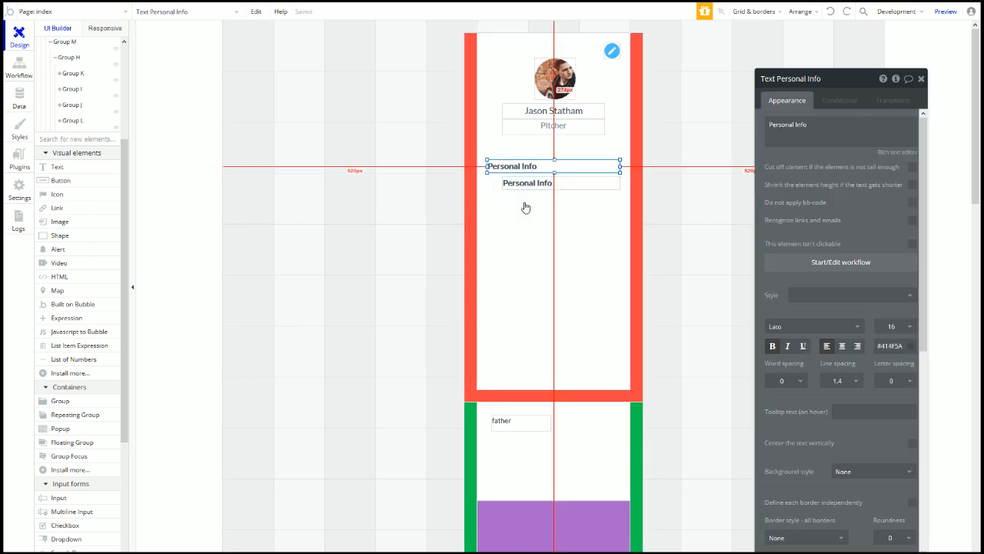
pyautogui.scroll(-1, 87, 430)
pyautogui.scroll(-2, 87, 430)
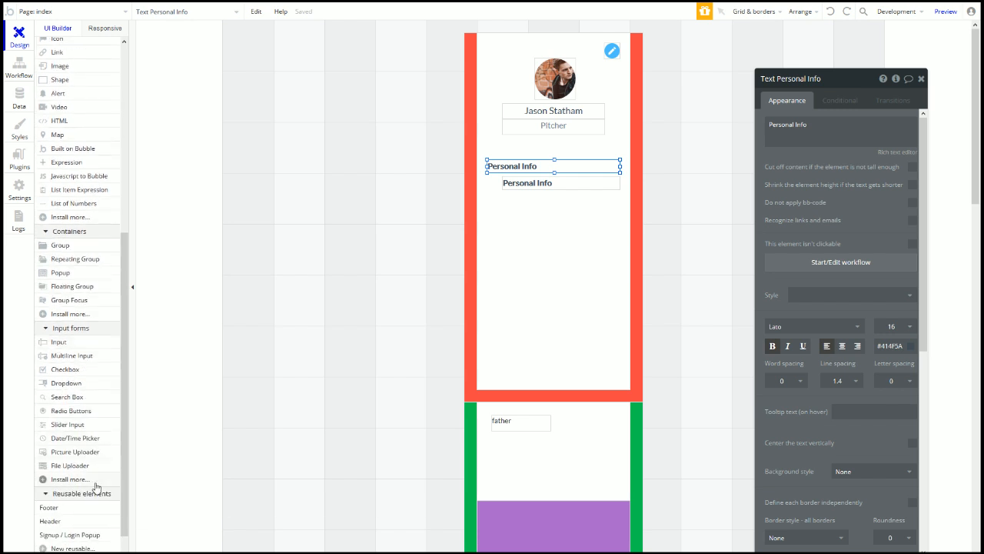
# Step: Draw a 23×23 HTML element at X 20, Y 282 beside the lower Personal Info text
pyautogui.click(69, 123)
pyautogui.moveTo(487, 177)
pyautogui.mouseDown()
pyautogui.moveTo(502, 190)
pyautogui.moveTo(495, 183)
pyautogui.mouseUp()
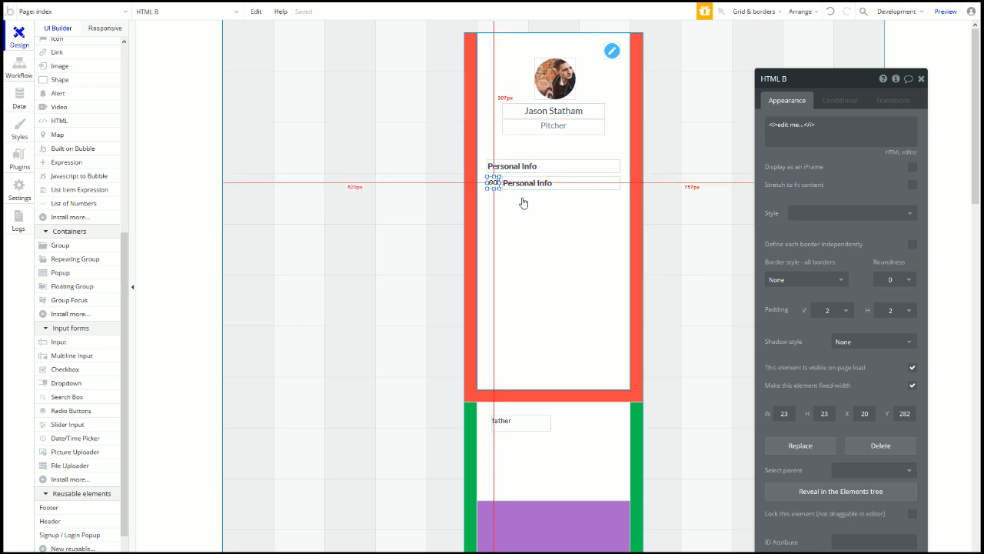
pyautogui.click(806, 131)
# Step: Open the Ionicons website in a new browser tab
pyautogui.moveTo(383, 6)
pyautogui.click(240, 10)
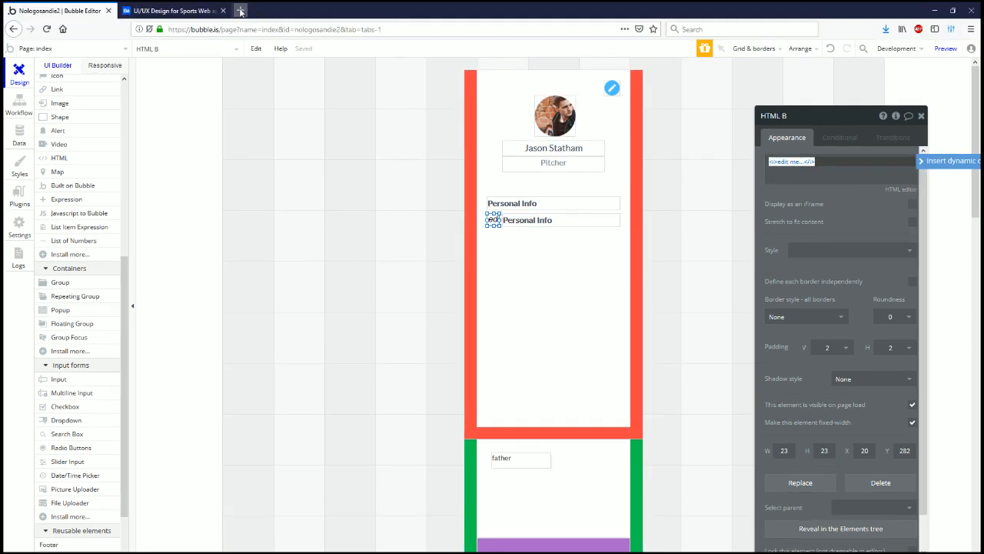
pyautogui.write('ioni')
pyautogui.press('Return')
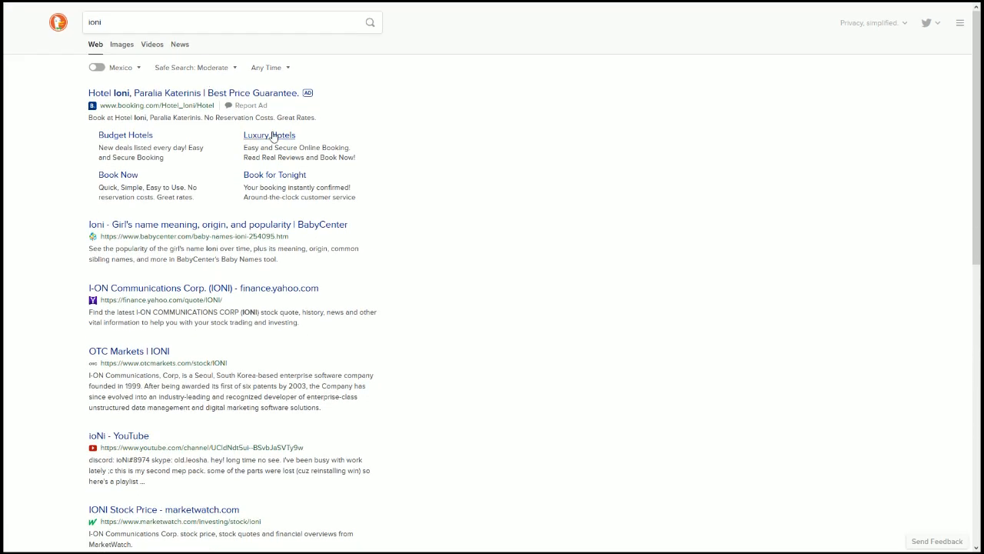
pyautogui.click(220, 29)
pyautogui.write('ioni')
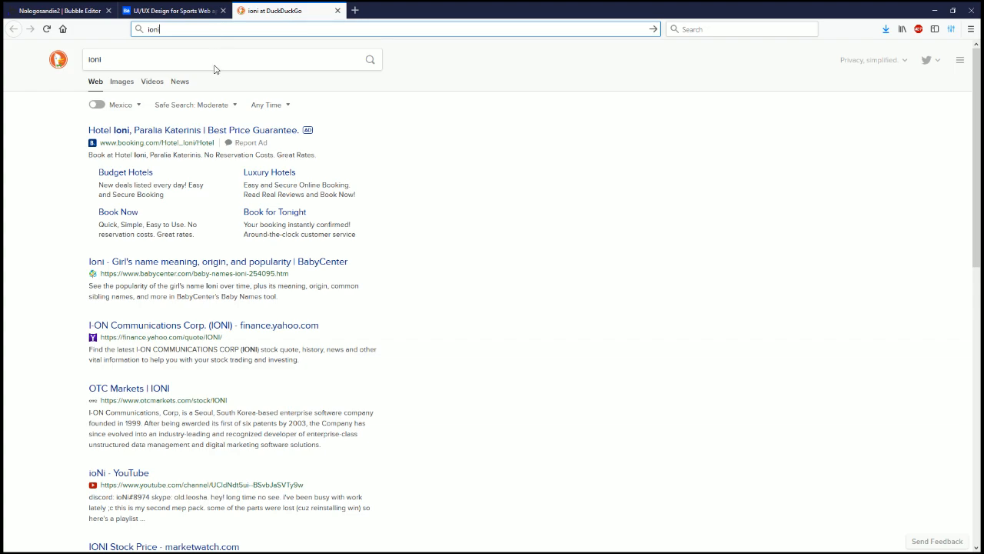
pyautogui.press('Return')
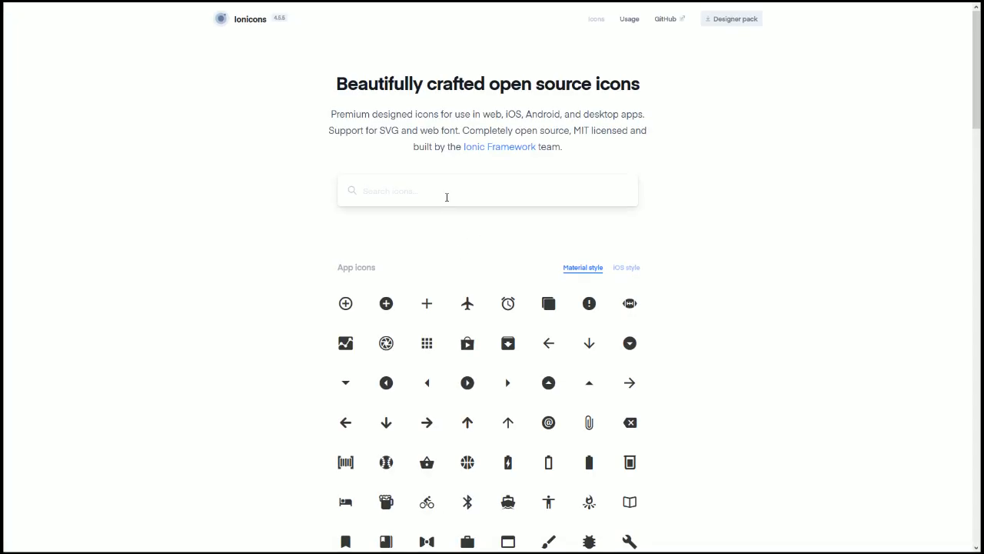
# Step: Search Ionicons for 'us' and paste the person icon's SVG into the HTML element
pyautogui.click(447, 197)
pyautogui.write('us')
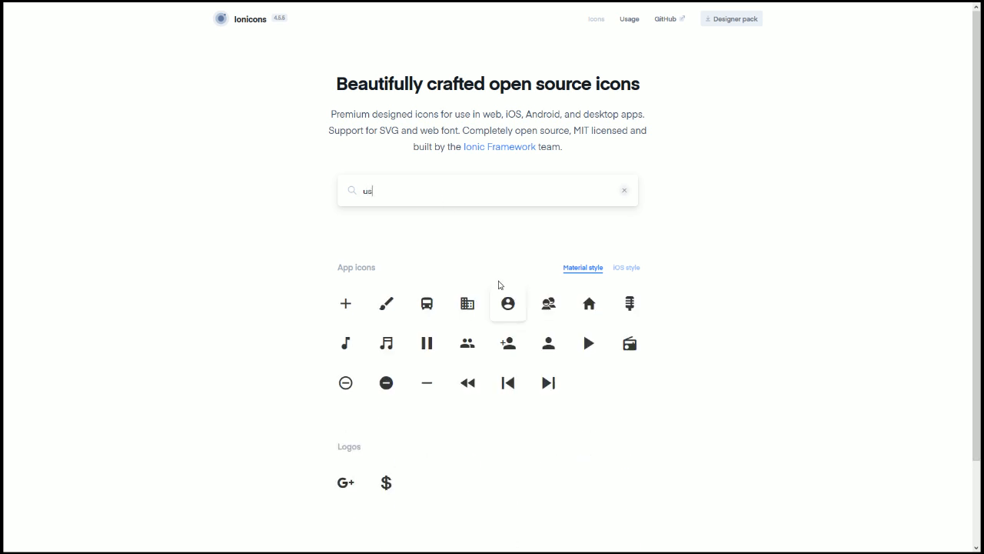
pyautogui.click(549, 351)
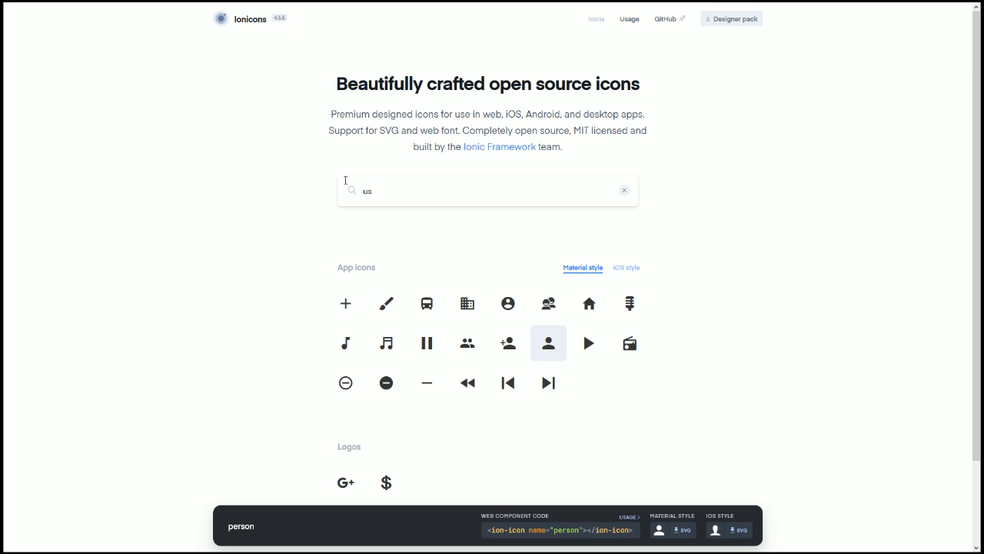
pyautogui.click(80, 14)
pyautogui.click(765, 136)
pyautogui.hotkey('ctrl', 'a')
pyautogui.write('<svg xmlns="http://www.w3.org/2000/svg" viewBox="0 0 512 512"><path d="M256 256c52.805 0 96-43.201 96-96s-43.195-96-96-96-96 43.201-96 96 43.195 96 96 96zm0 48c-63.598 0-192 32.402-192 96v48h384v-48c0-63.598-128.402-96-192-96z"/></svg>')
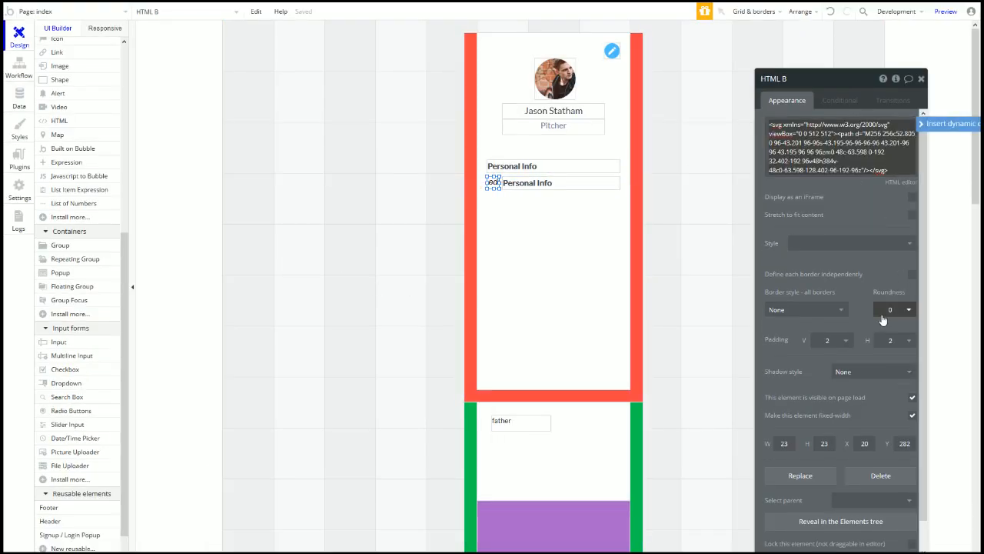
# Step: Apply the Pad5 style to the person icon and start a fill=" attribute in its SVG
pyautogui.click(820, 242)
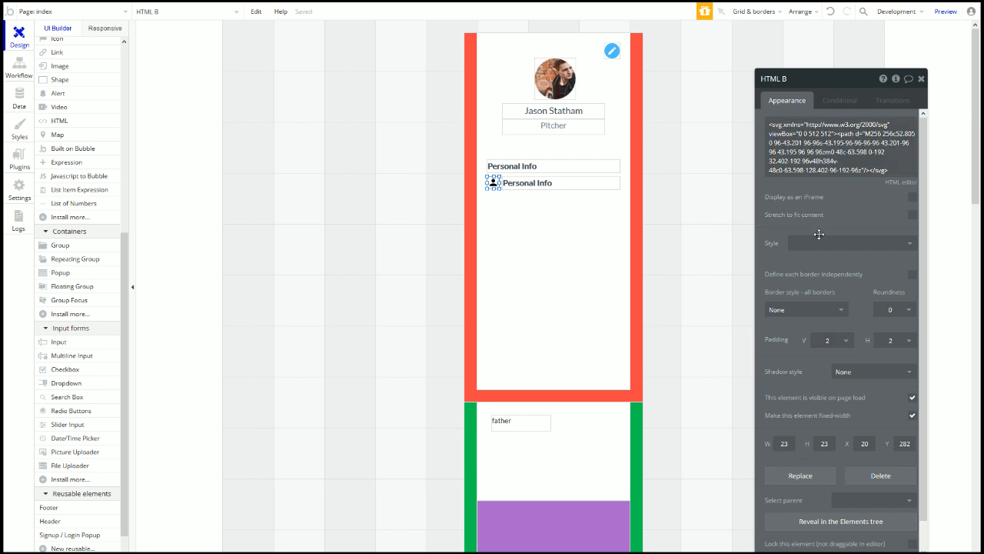
pyautogui.click(832, 280)
pyautogui.click(835, 135)
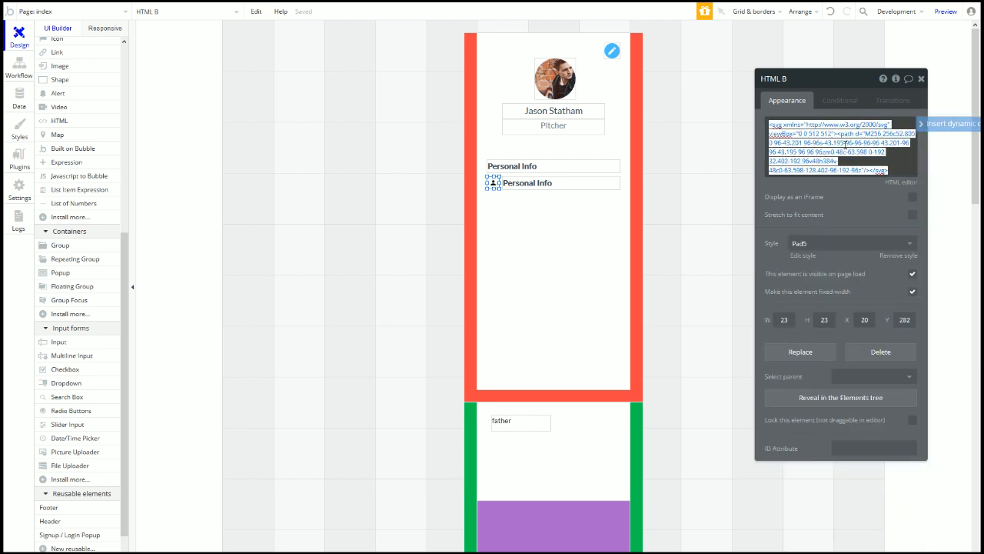
pyautogui.click(833, 133)
pyautogui.press('BackSpace')
pyautogui.press('Right')
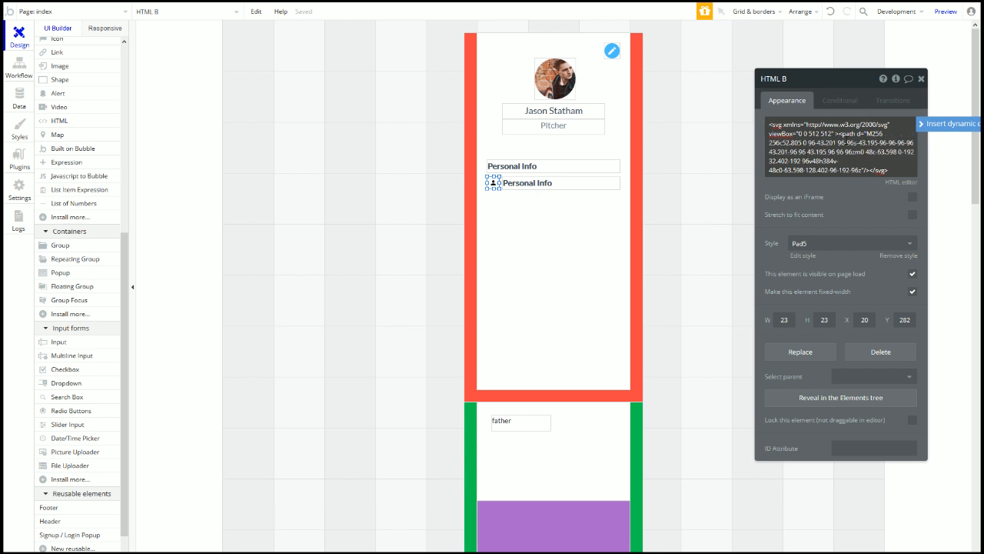
pyautogui.press('alt')
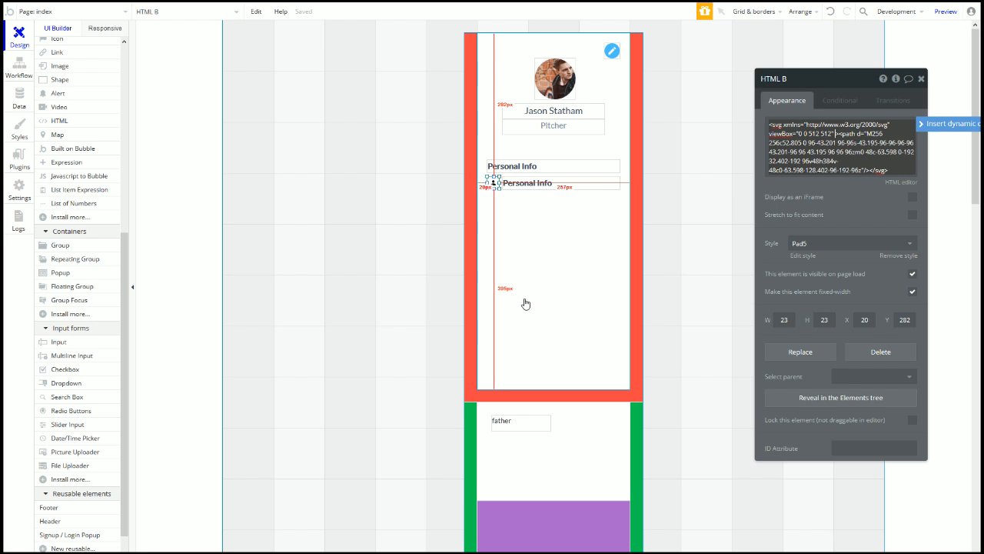
pyautogui.write('fill="')
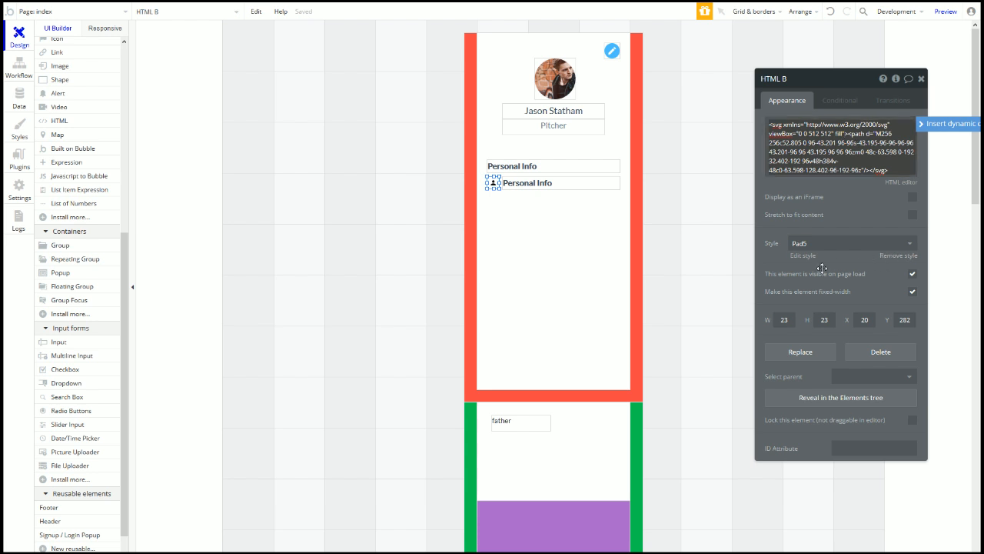
# Step: Paste the Personal Info heading's #414F5A colour as the icon's SVG fill
pyautogui.click(540, 166)
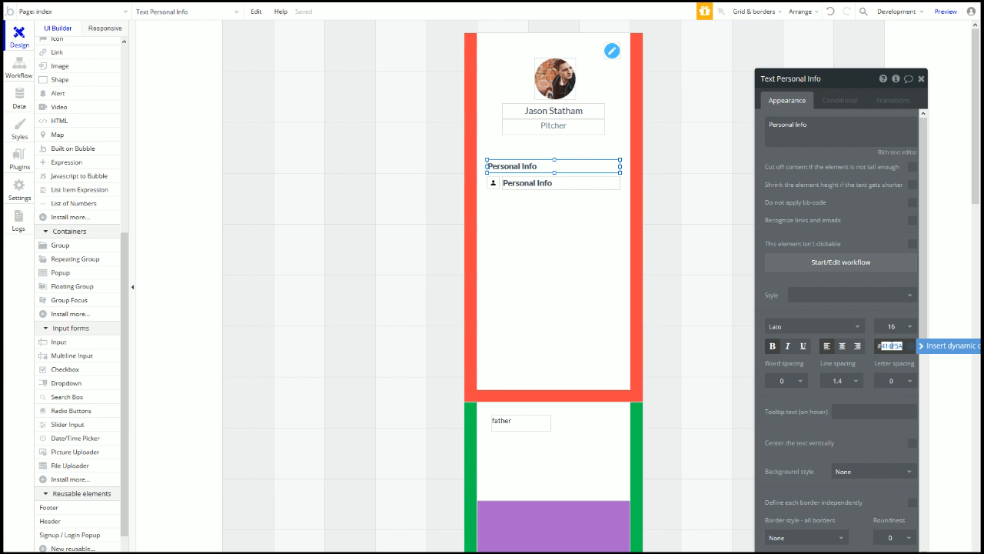
pyautogui.click(493, 182)
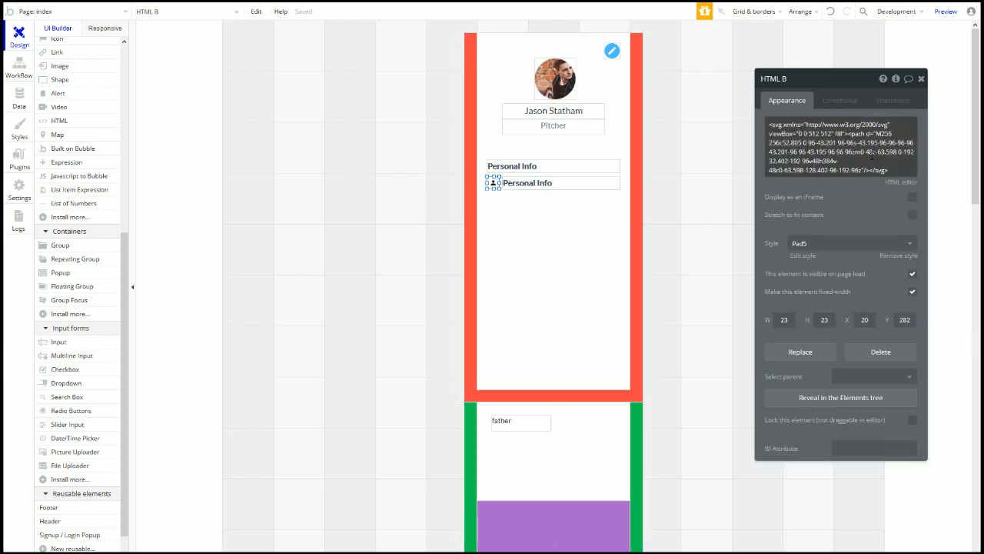
pyautogui.click(846, 135)
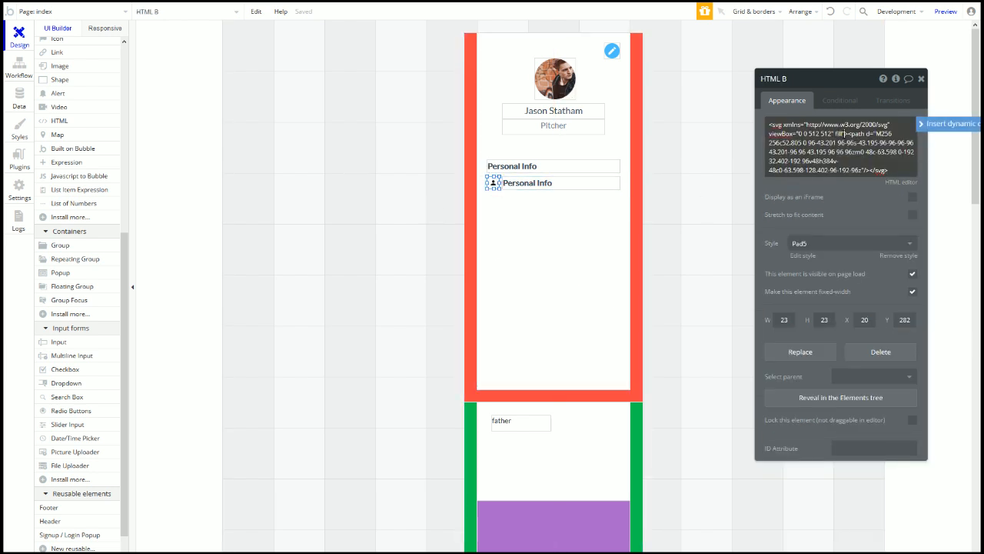
pyautogui.write('#41455A')
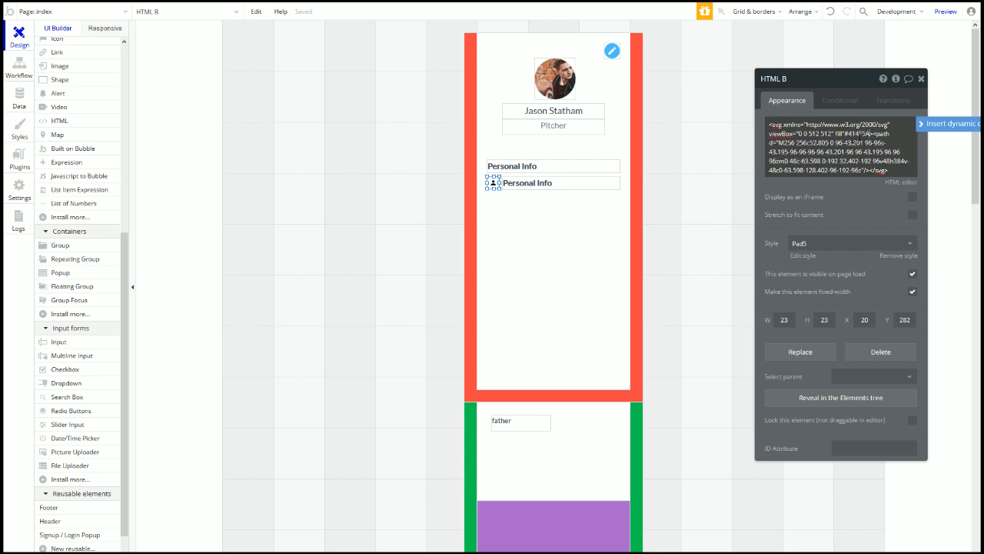
pyautogui.click(266, 7)
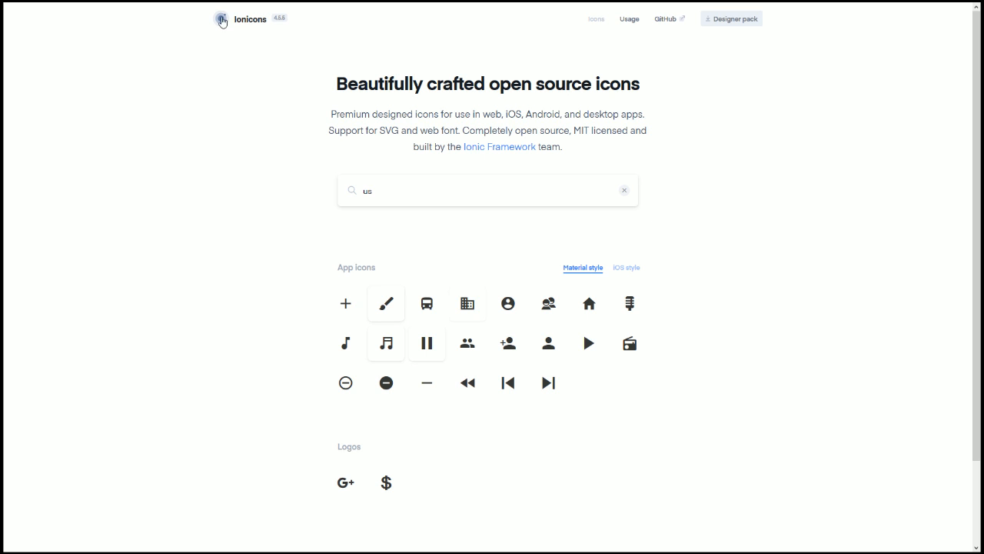
# Step: Review the Behance mockup's Personal Info card and icon rows, then return to Bubble
pyautogui.click(62, 7)
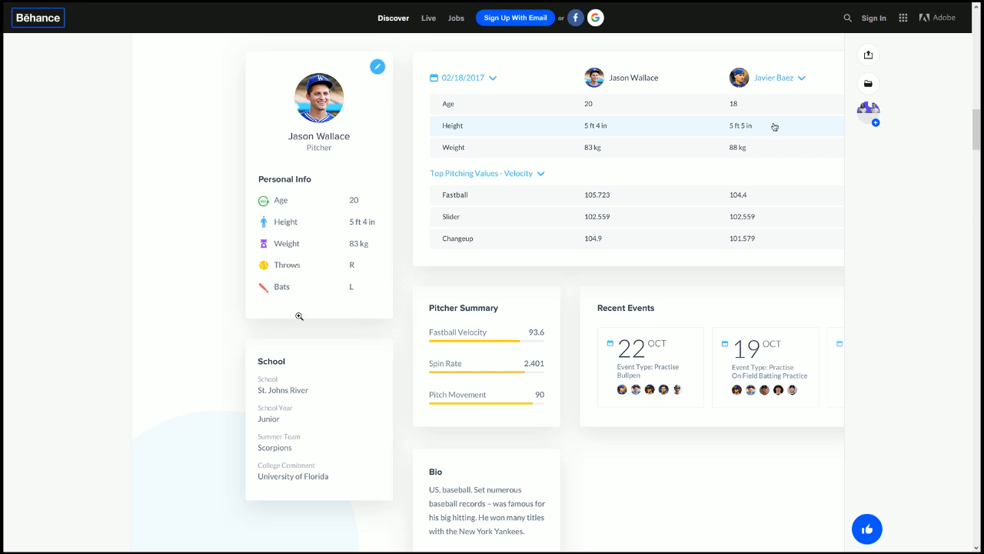
pyautogui.scroll(10, 345, 359)
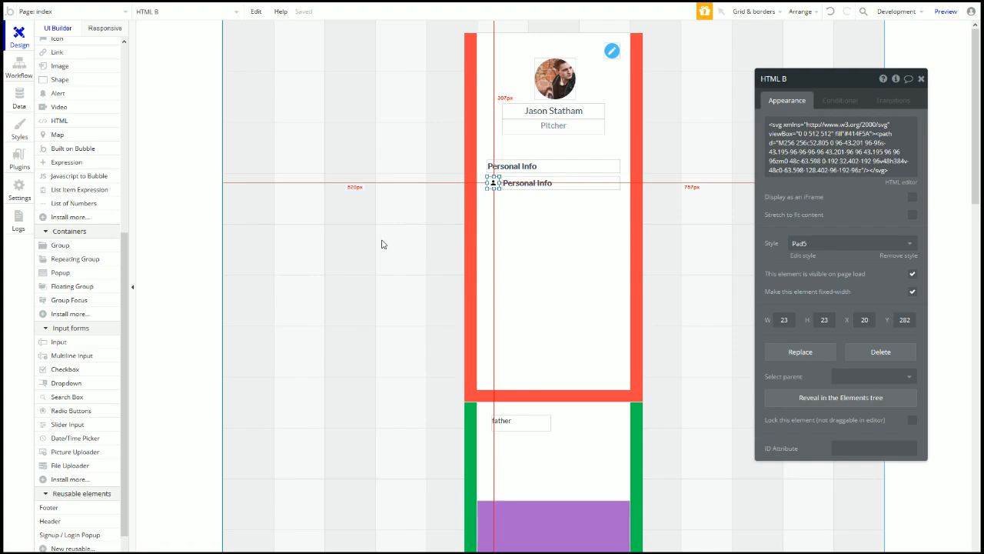
pyautogui.moveTo(382, 242); pyautogui.dragTo(501, 183)
# Step: Change the second row's text to 'Age'
pyautogui.doubleClick(538, 183)
pyautogui.click(786, 115)
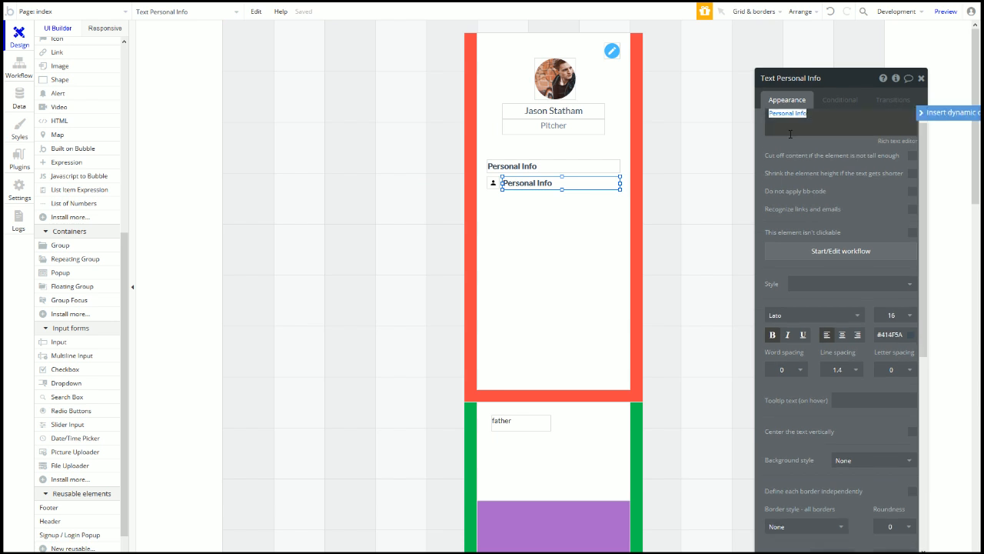
pyautogui.write('Ag')
# Step: Save the Personal Info heading's look as a new style named Heading2(mine)
pyautogui.click(539, 166)
pyautogui.click(869, 295)
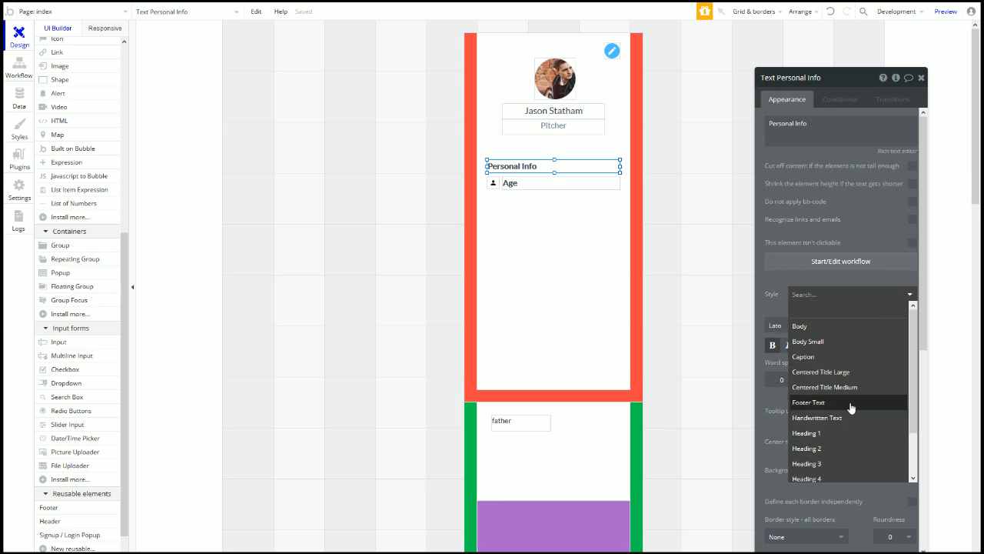
pyautogui.scroll(-2, 826, 462)
pyautogui.click(828, 475)
pyautogui.write('Heading2(min')
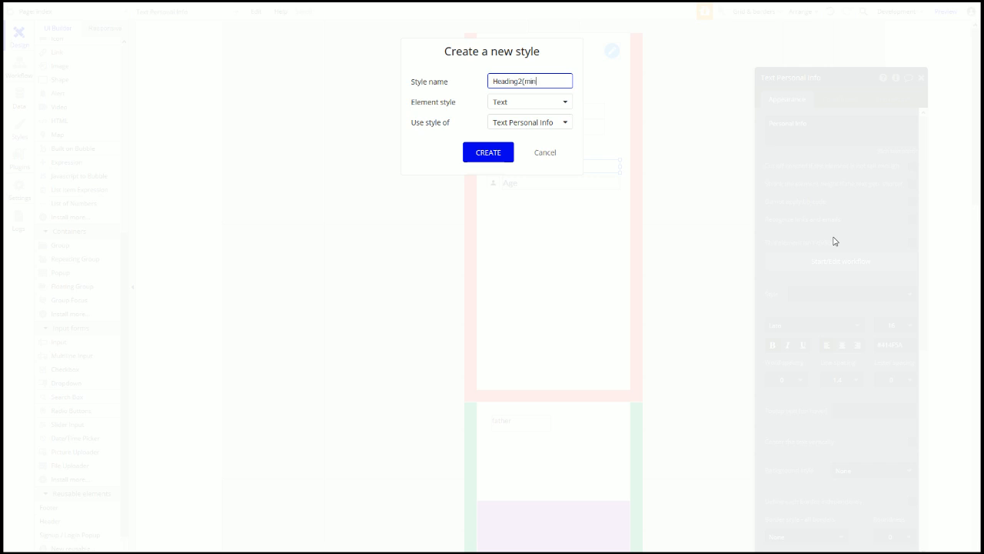
pyautogui.click(494, 158)
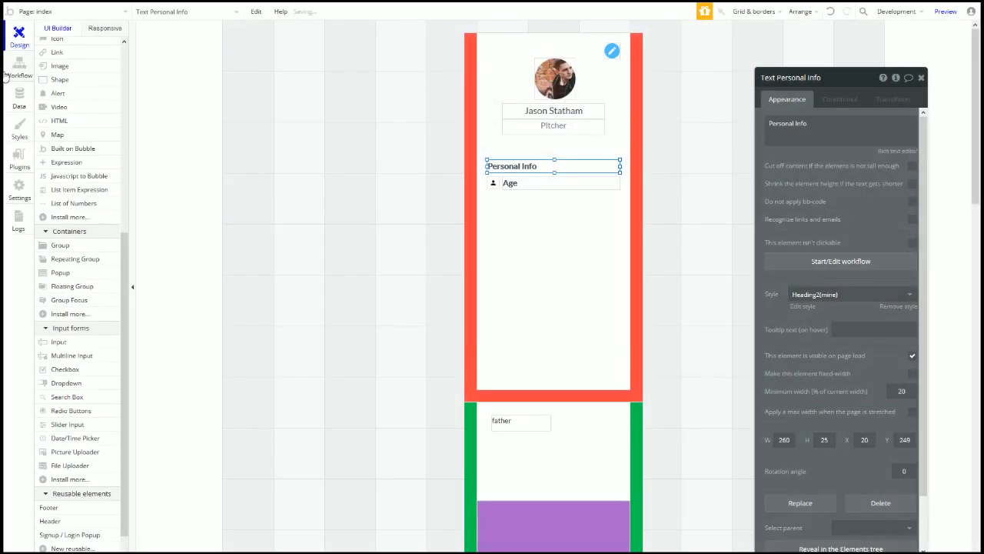
pyautogui.click(20, 131)
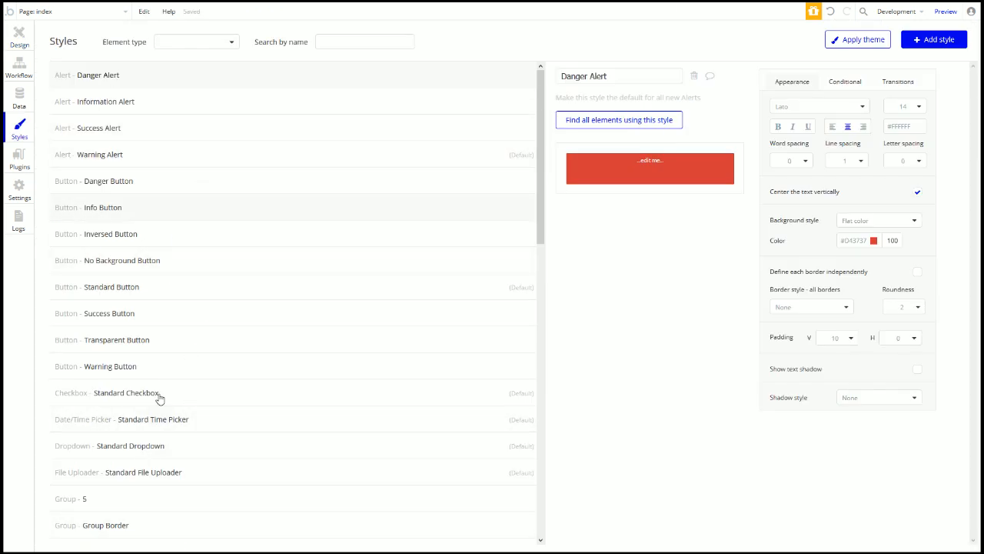
pyautogui.click(20, 37)
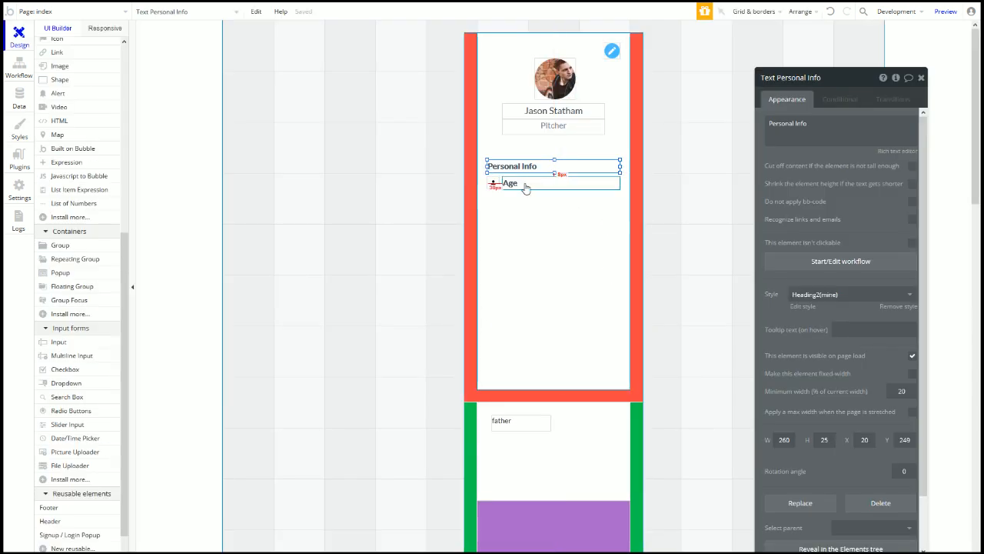
# Step: Make the Age label regular weight and narrow it to about half width
pyautogui.click(506, 183)
pyautogui.click(773, 347)
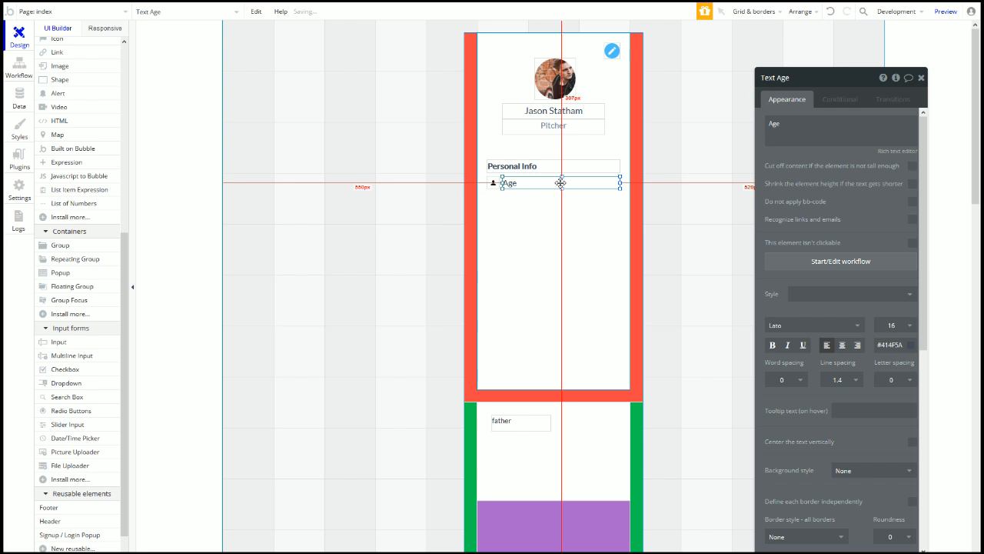
pyautogui.moveTo(562, 177); pyautogui.dragTo(562, 178)
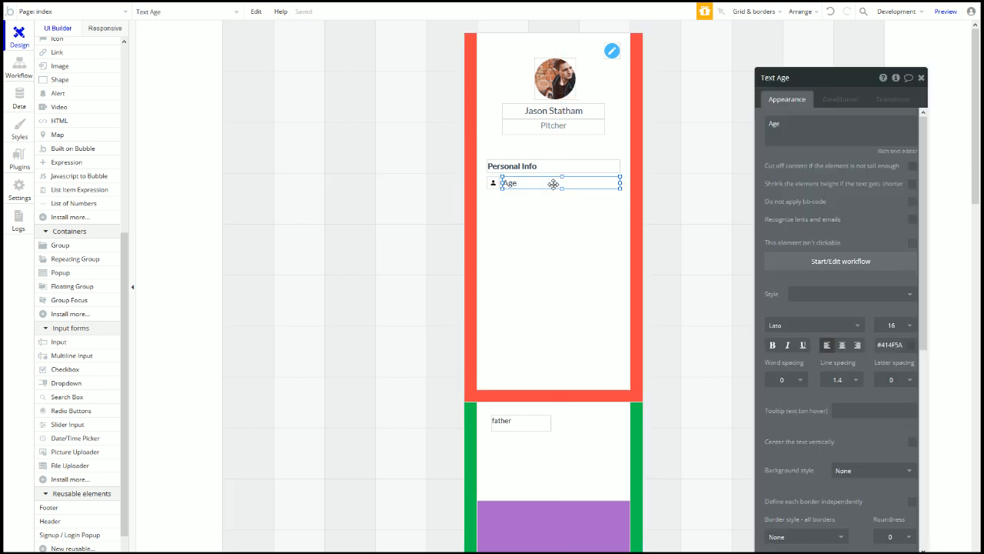
pyautogui.click(489, 185)
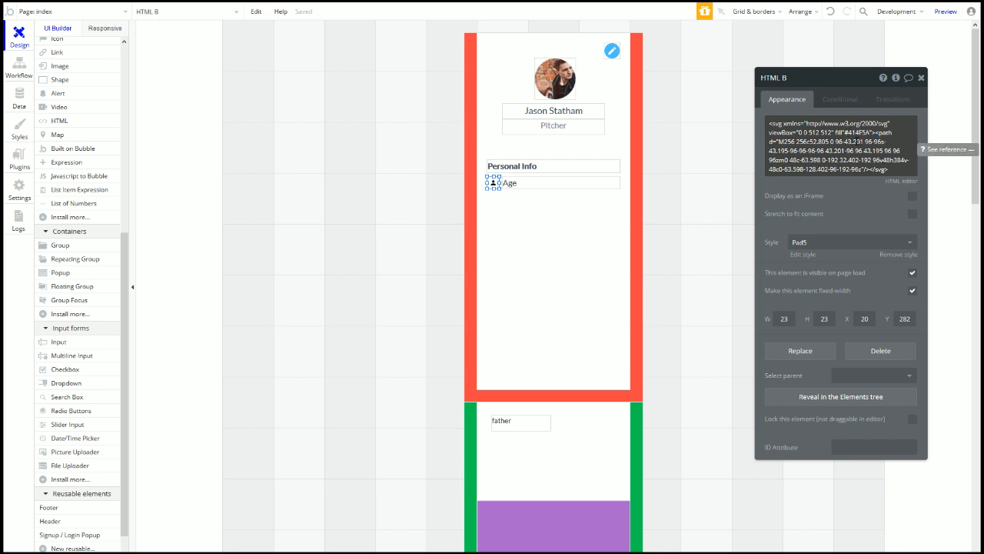
pyautogui.tripleClick(840, 132)
pyautogui.click(841, 133)
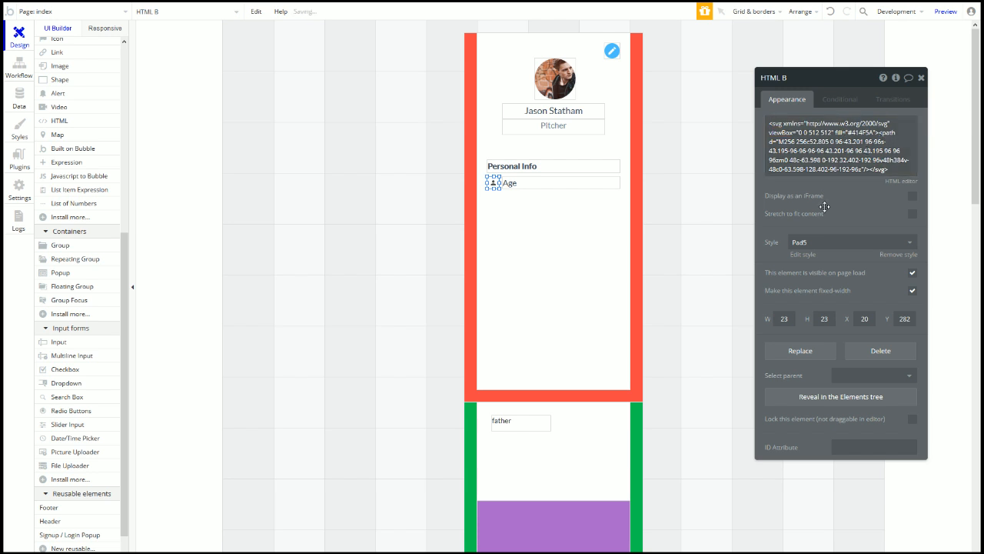
pyautogui.click(583, 184)
pyautogui.moveTo(621, 187); pyautogui.dragTo(567, 185)
# Step: Paste a copy of the Age text to the right of the original
pyautogui.hotkey('ctrl', 'c')
pyautogui.hotkey('ctrl', 'v')
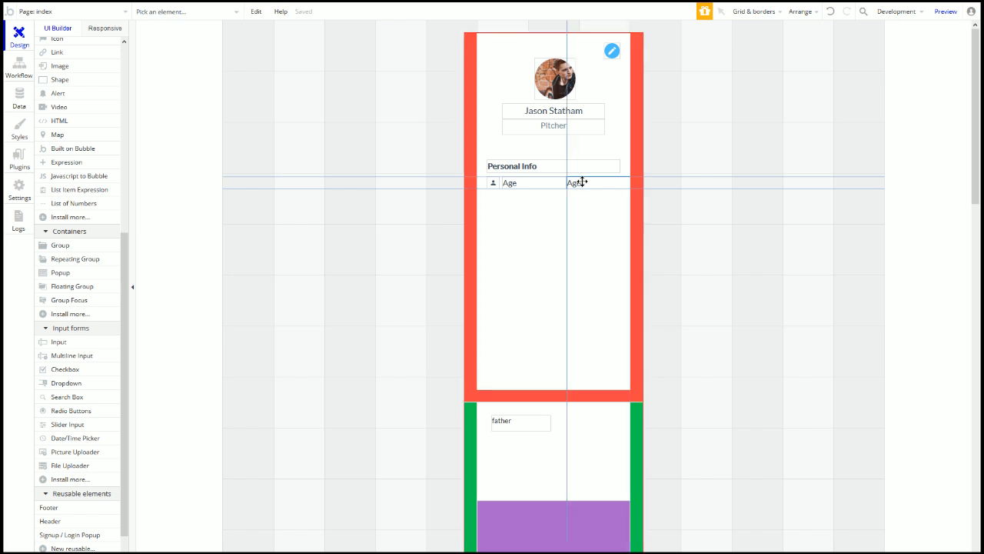
pyautogui.click(579, 181)
pyautogui.hotkey('ctrl', 'z')
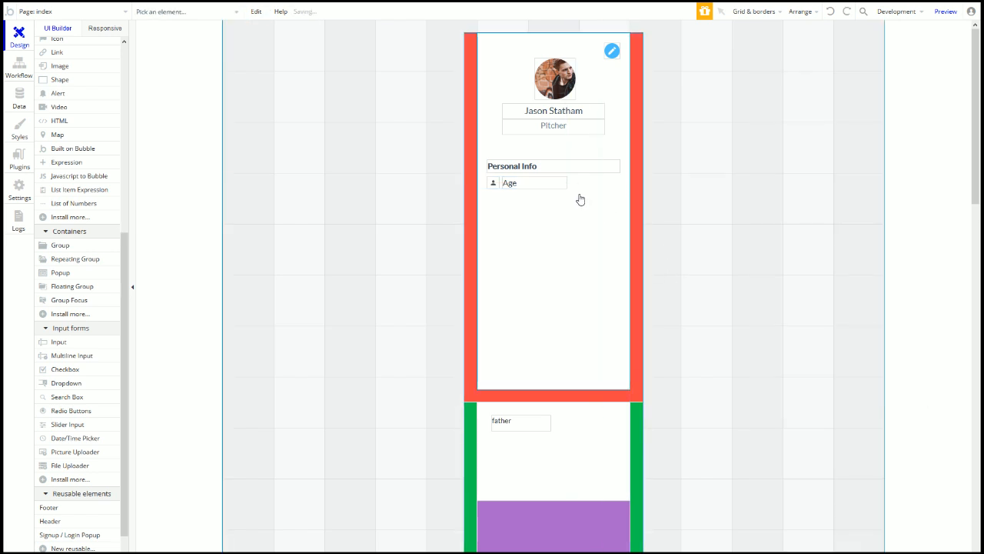
pyautogui.click(549, 185)
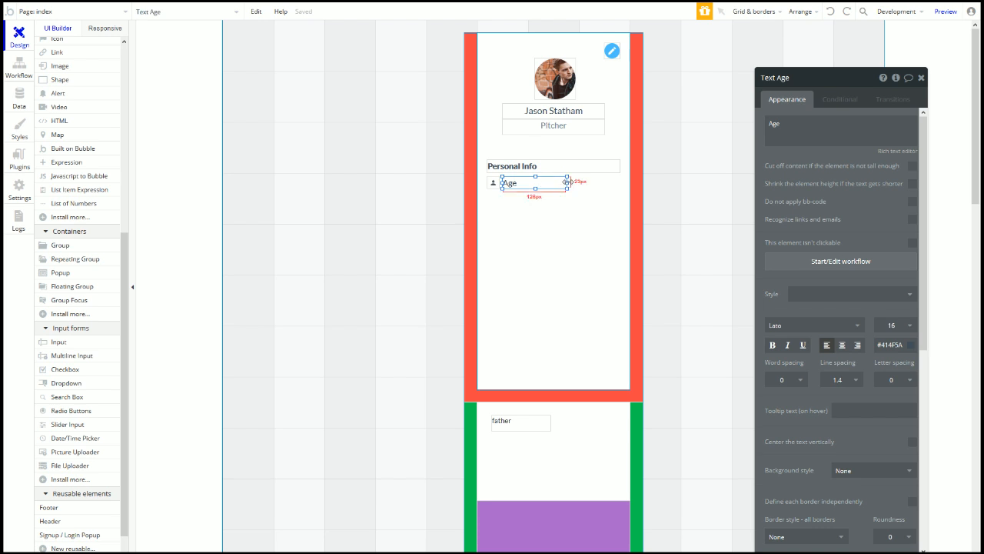
pyautogui.hotkey('ctrl', 'v')
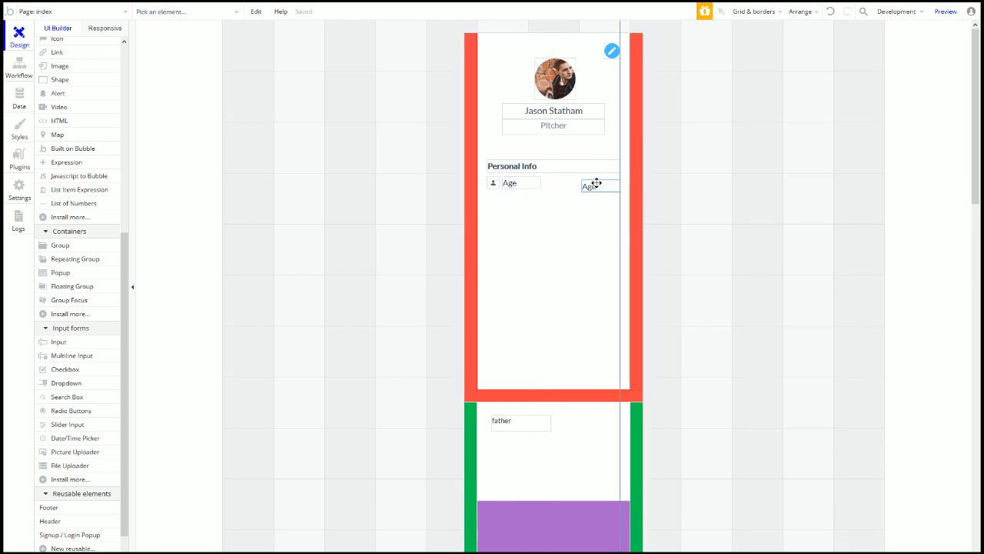
pyautogui.click(589, 184)
pyautogui.moveTo(581, 183); pyautogui.dragTo(557, 184)
# Step: Resize both texts and change the copy's text to 29
pyautogui.click(539, 187)
pyautogui.click(569, 185)
pyautogui.click(580, 185)
pyautogui.click(566, 259)
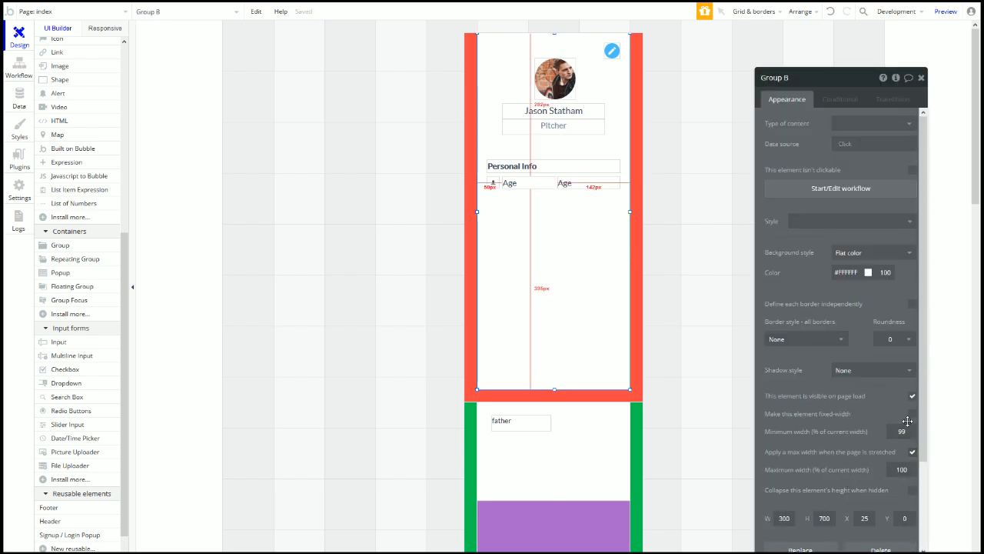
pyautogui.click(583, 190)
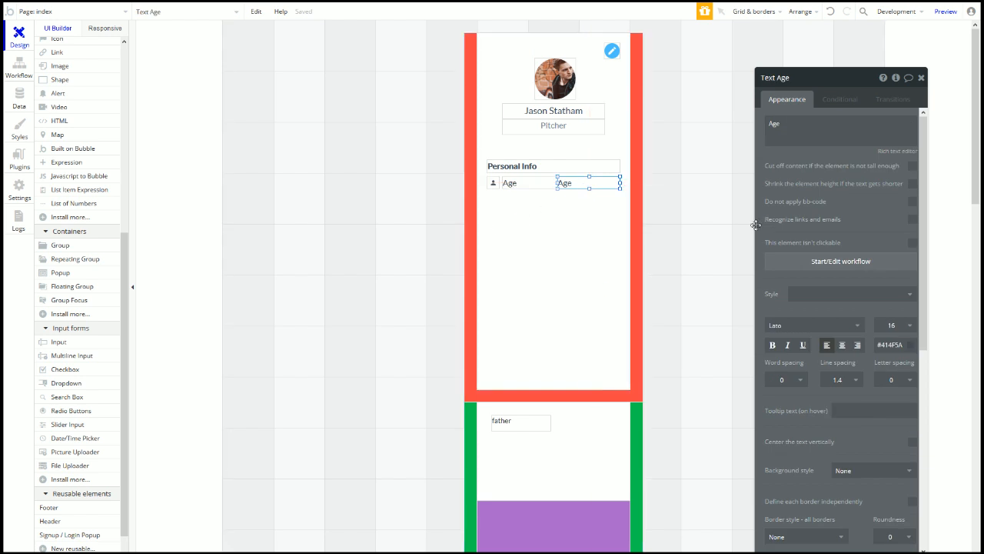
pyautogui.doubleClick(792, 120)
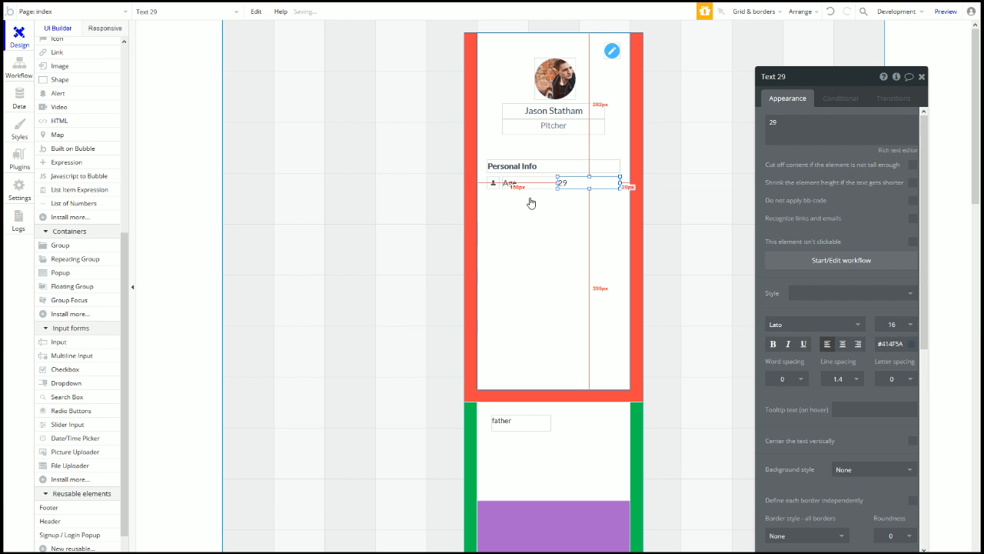
pyautogui.click(544, 235)
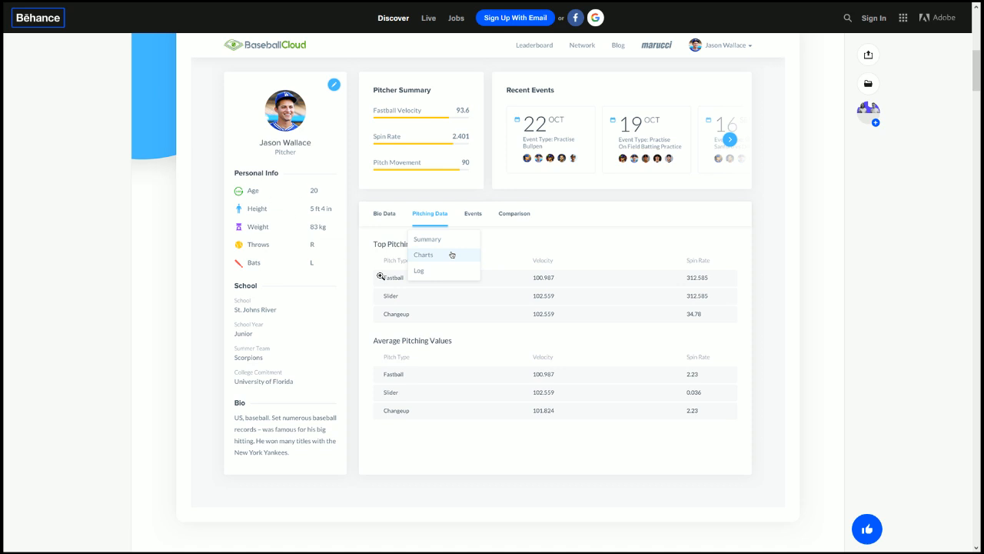
# Step: Scroll through Behance's Typography and UI Elements sections, then return to Bubble
pyautogui.scroll(-15, 381, 276)
pyautogui.scroll(-4, 444, 266)
pyautogui.scroll(-1, 323, 423)
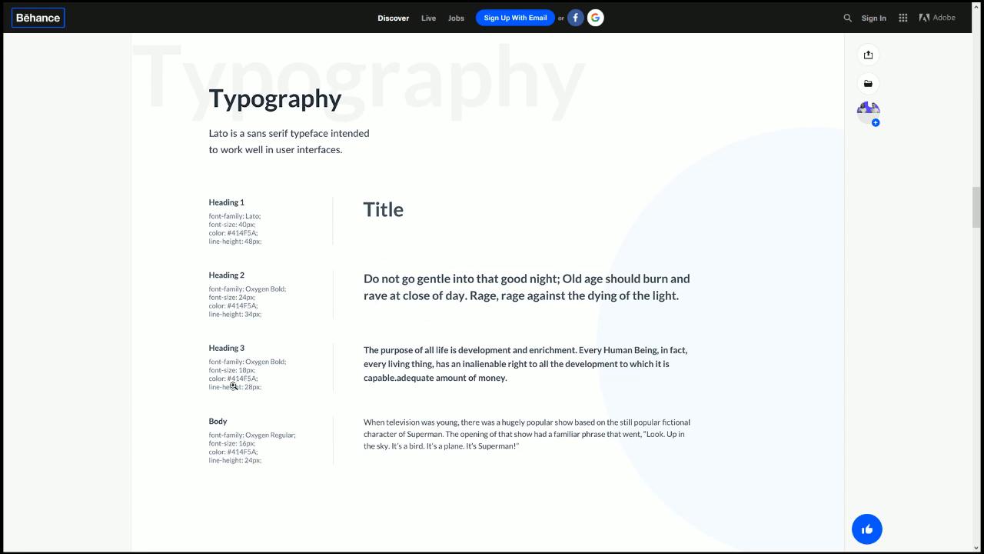
pyautogui.scroll(-6, 345, 426)
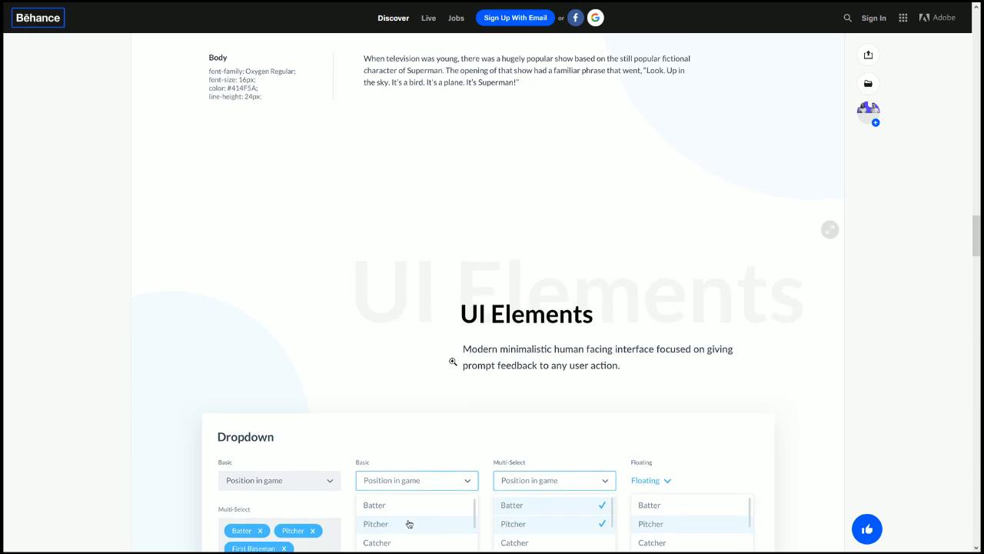
pyautogui.scroll(-3, 453, 361)
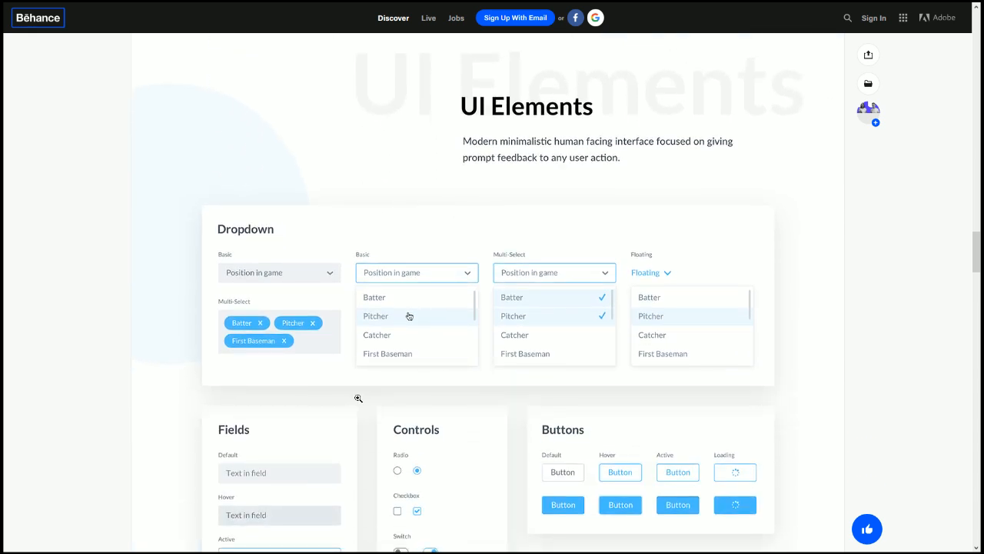
pyautogui.scroll(2, 366, 368)
pyautogui.scroll(1, 365, 361)
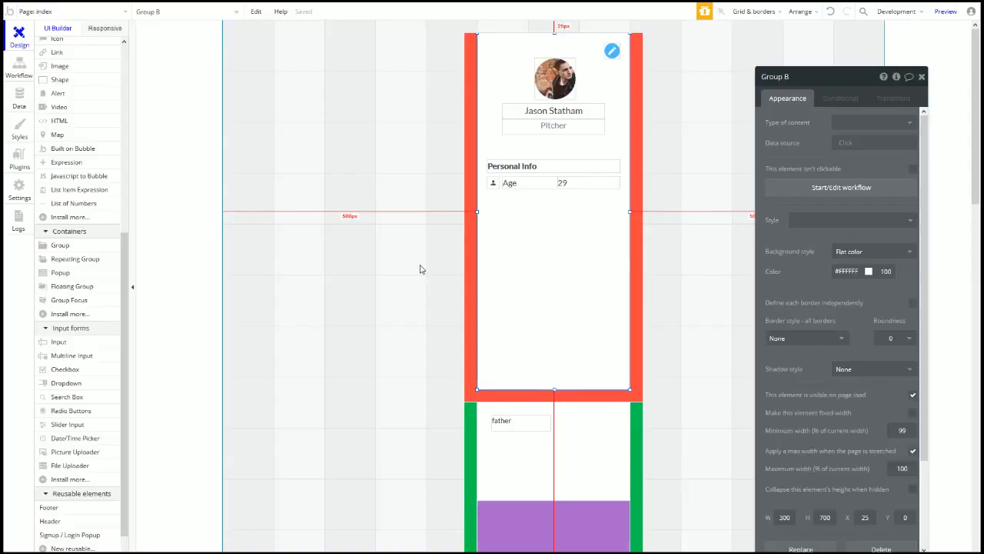
pyautogui.moveTo(523, 243); pyautogui.dragTo(555, 187)
# Step: Change the 29 value's font colour and set the Age label's colour to #808080
pyautogui.click(564, 183)
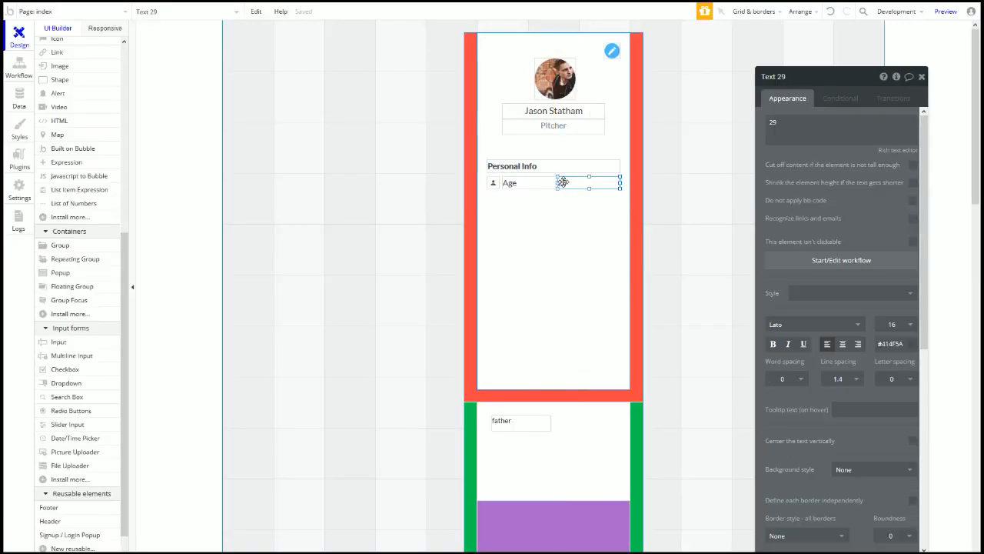
pyautogui.doubleClick(891, 344)
pyautogui.write('808080')
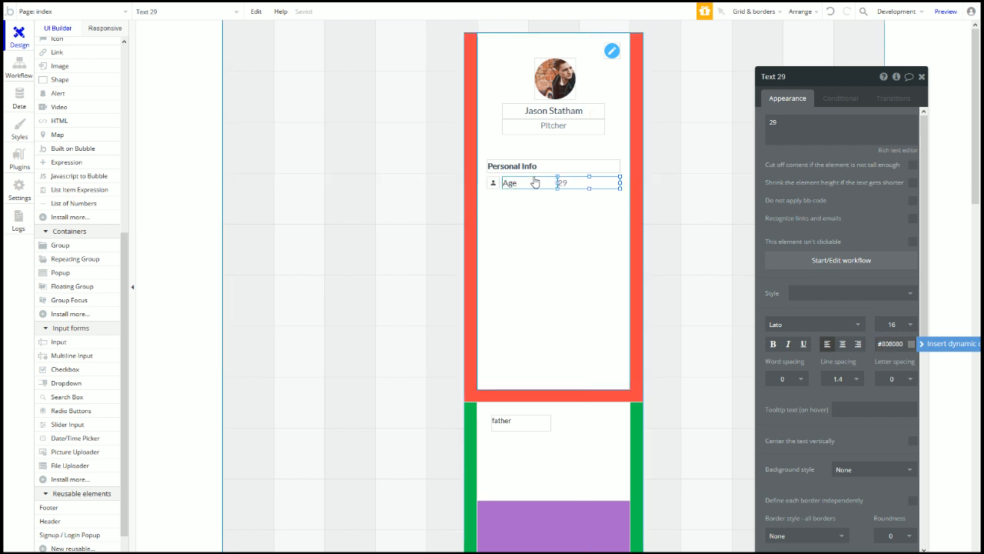
pyautogui.click(511, 183)
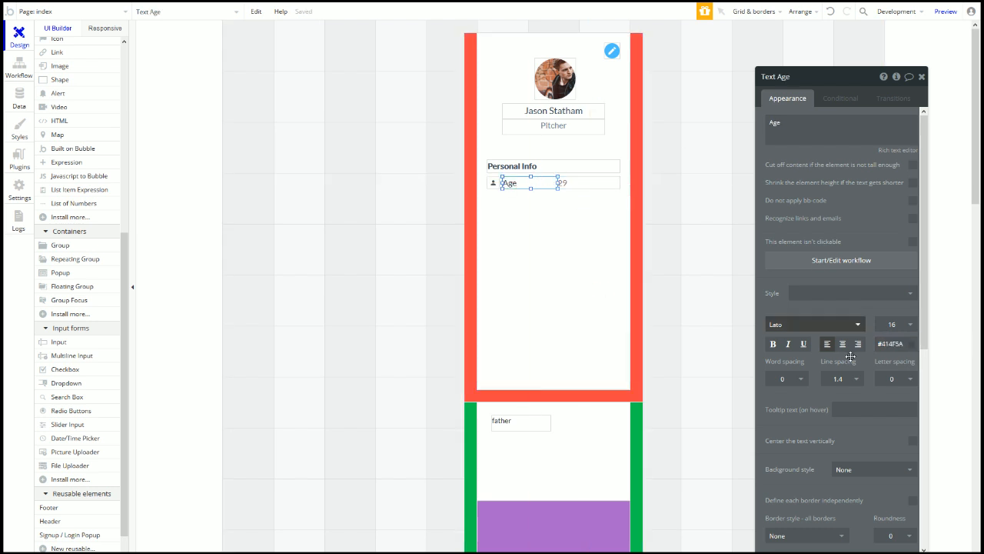
pyautogui.doubleClick(892, 344)
pyautogui.write('808080')
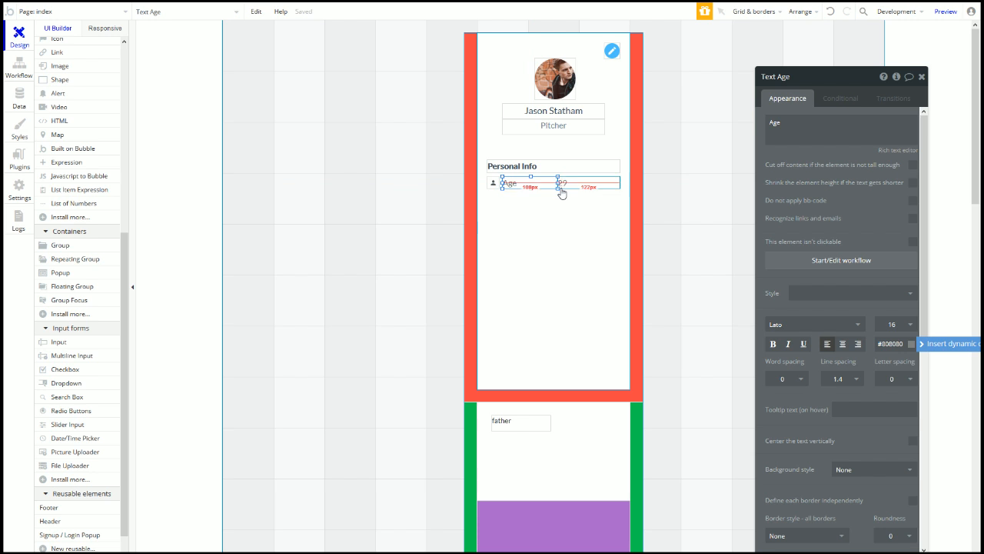
pyautogui.moveTo(557, 183); pyautogui.dragTo(557, 182)
# Step: Group the icon, Age and 29 into one row and place a duplicate below it
pyautogui.keyDown('shift'); pyautogui.click(493, 183); pyautogui.keyUp('shift')
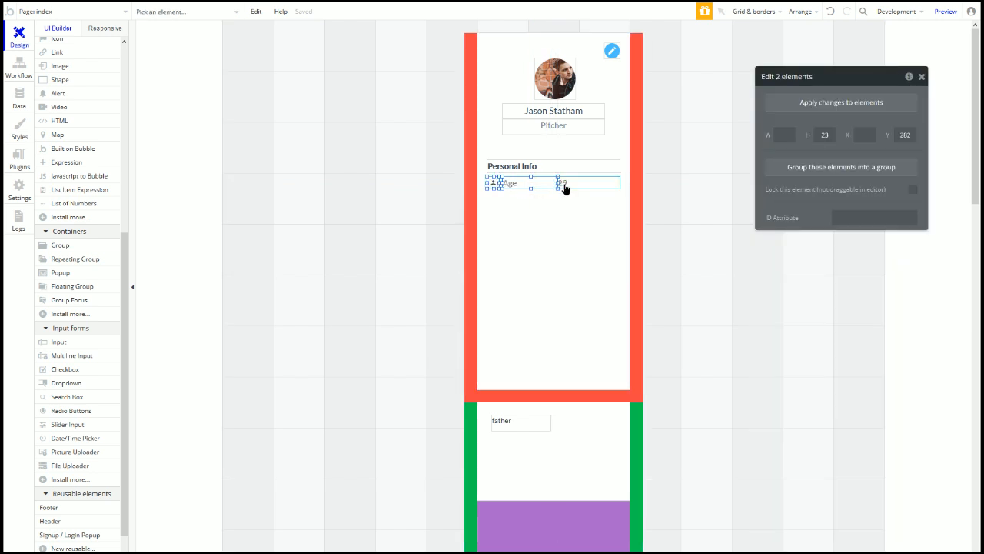
pyautogui.rightClick(564, 183)
pyautogui.click(583, 241)
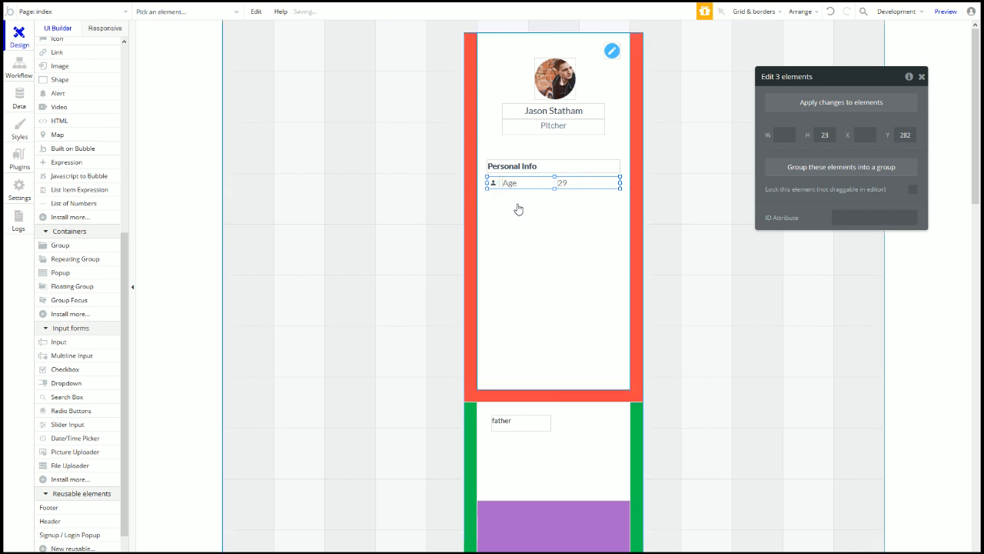
pyautogui.moveTo(501, 185); pyautogui.dragTo(497, 205)
pyautogui.click(497, 182)
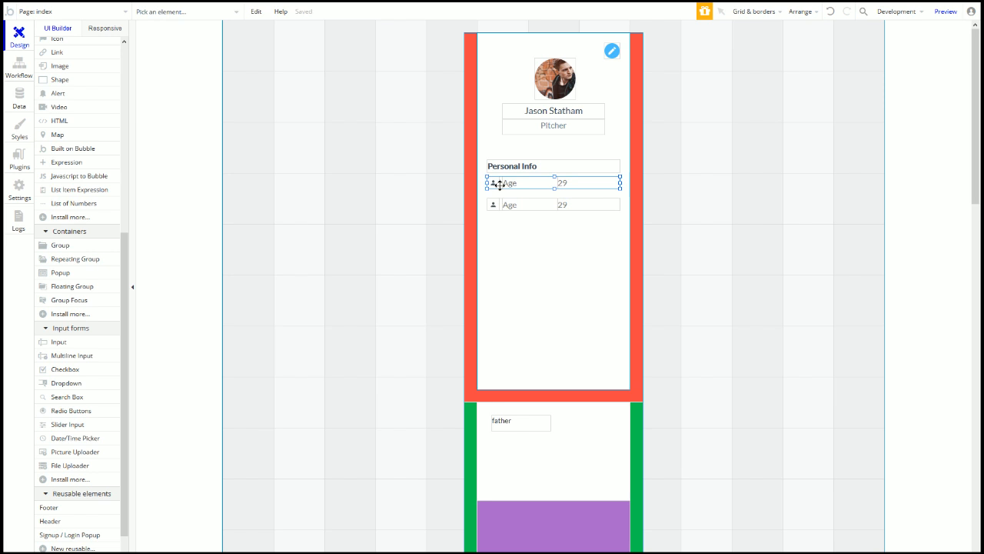
pyautogui.moveTo(555, 189); pyautogui.dragTo(556, 194)
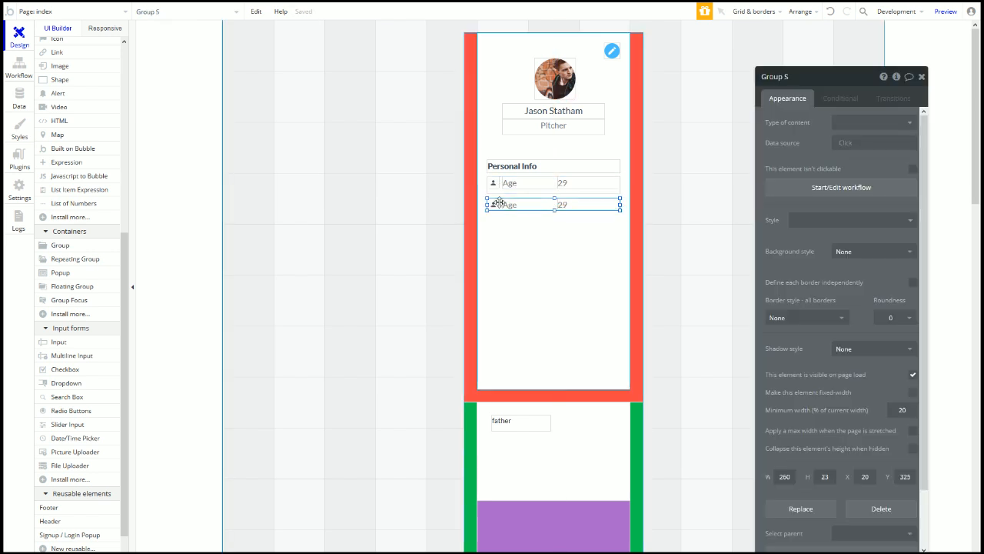
pyautogui.moveTo(500, 204); pyautogui.dragTo(502, 189)
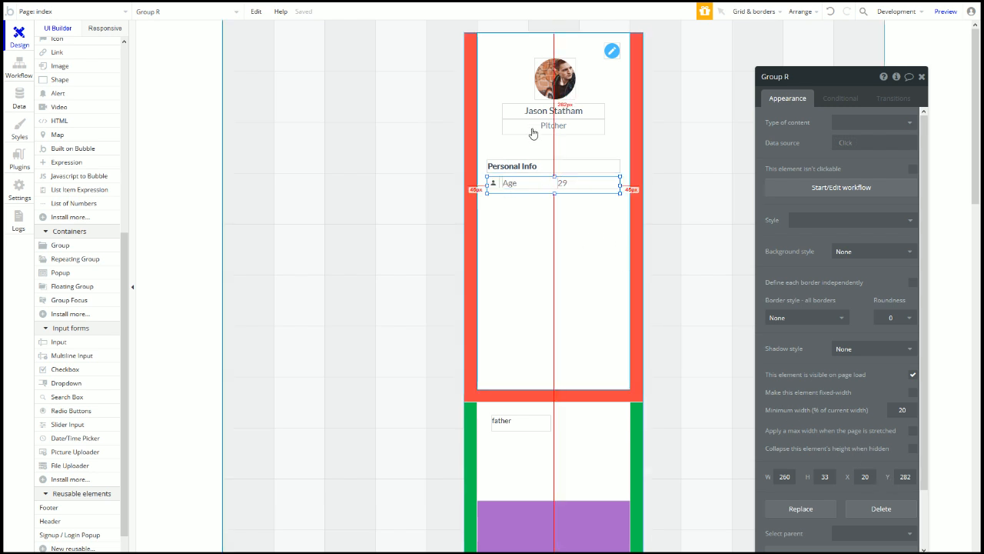
# Step: Add more copies of the Age row beneath until five rows are stacked
pyautogui.moveTo(504, 190); pyautogui.dragTo(501, 203)
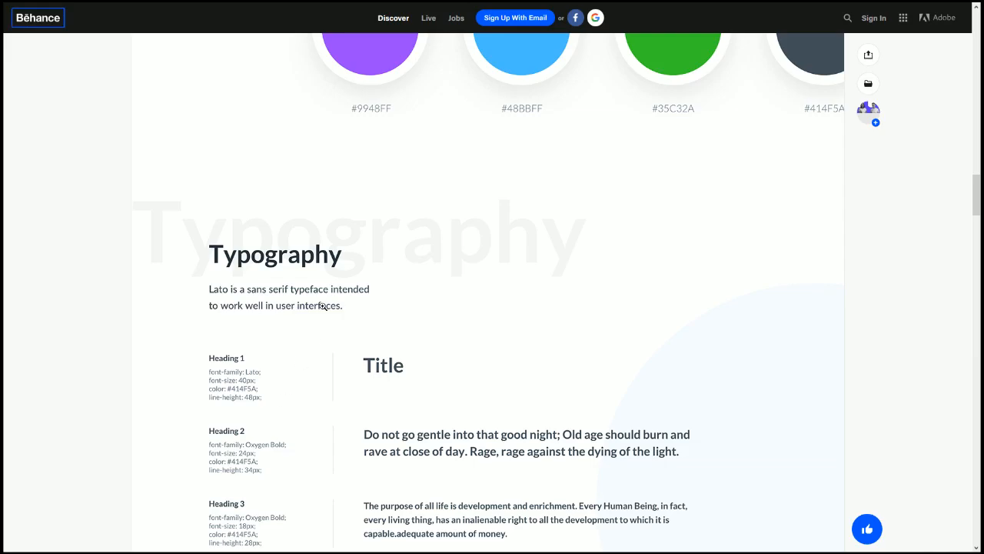
pyautogui.scroll(15, 323, 306)
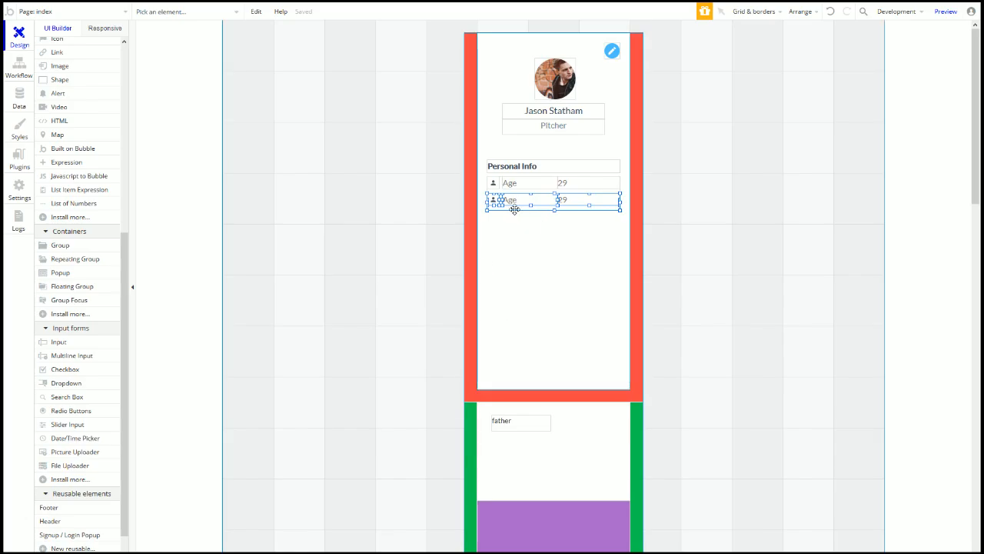
pyautogui.moveTo(516, 219); pyautogui.dragTo(496, 258)
pyautogui.hotkey('ctrl', 'd')
pyautogui.hotkey('ctrl', 'd')
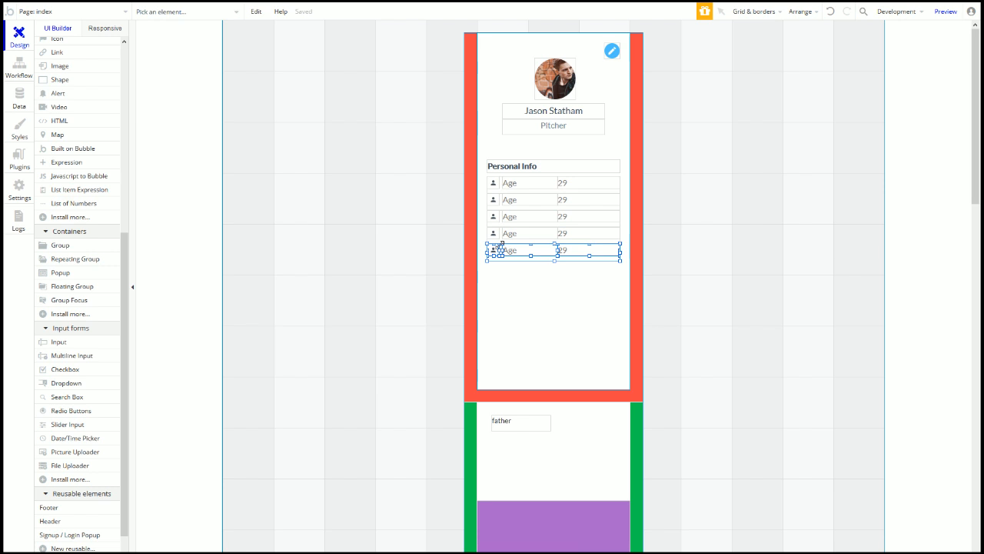
# Step: Relabel the second and third rows as Weight and Height
pyautogui.doubleClick(520, 202)
pyautogui.click(857, 136)
pyautogui.hotkey('ctrl', 'a')
pyautogui.write('Weight')
pyautogui.doubleClick(531, 216)
pyautogui.click(790, 133)
pyautogui.hotkey('ctrl', 'a')
pyautogui.write('Height')
# Step: Relabel the fourth and fifth rows as Throws and Bats
pyautogui.click(530, 233)
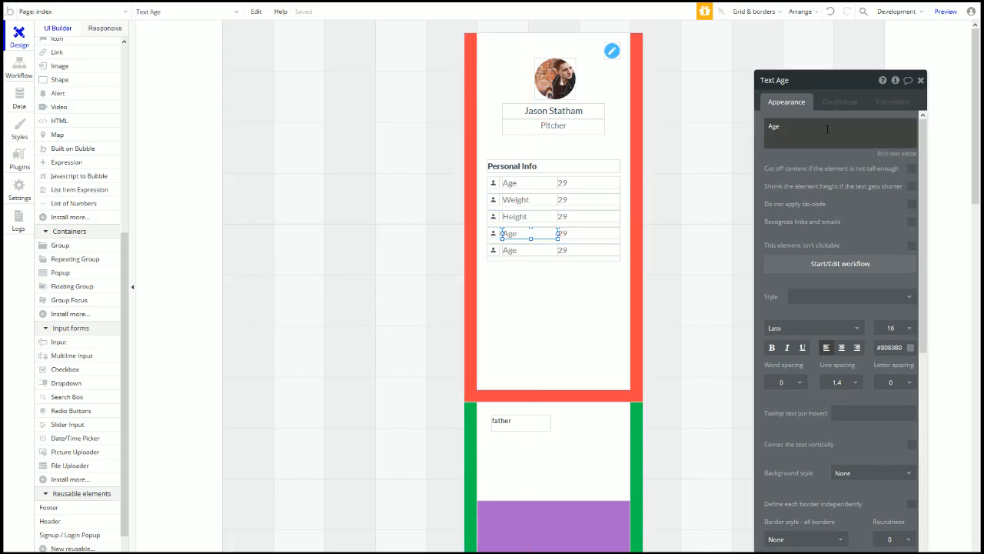
pyautogui.tripleClick(827, 130)
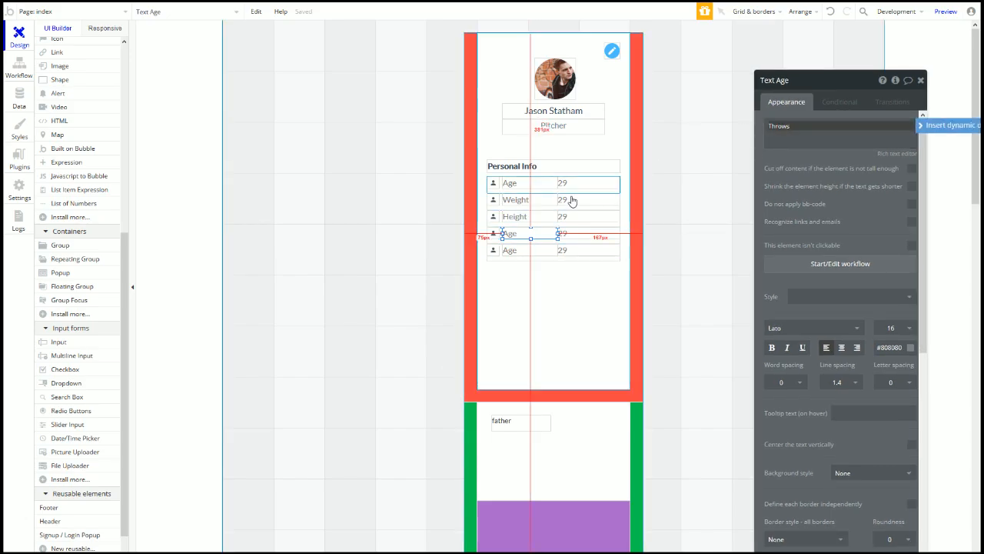
pyautogui.click(527, 254)
pyautogui.click(524, 254)
pyautogui.tripleClick(828, 139)
pyautogui.write('Bats')
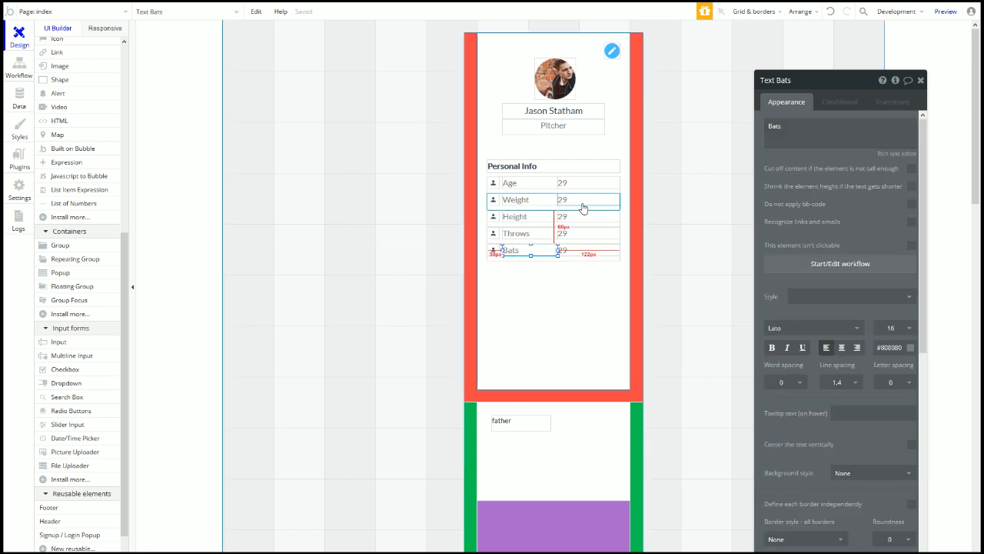
pyautogui.click(524, 271)
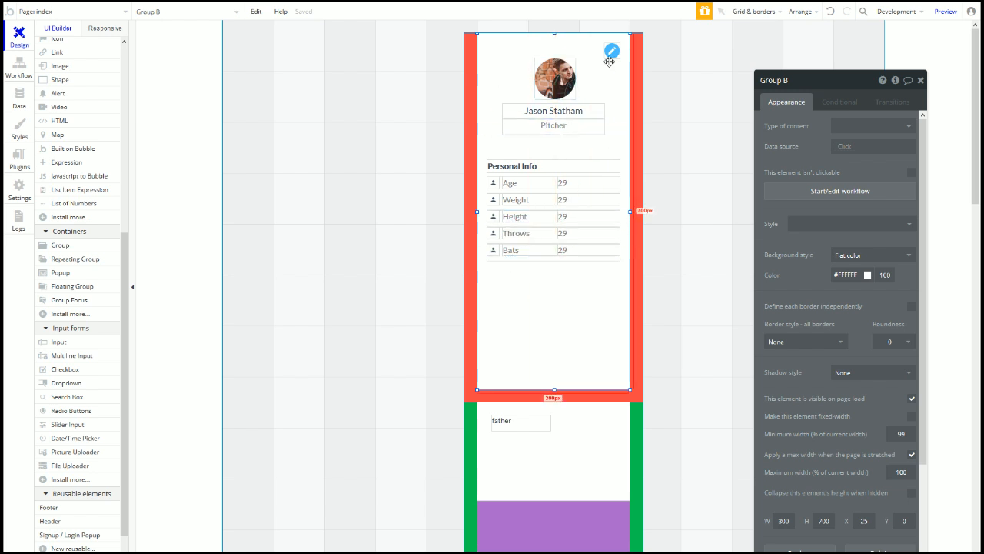
# Step: Set the white card container's type of content to User
pyautogui.click(577, 199)
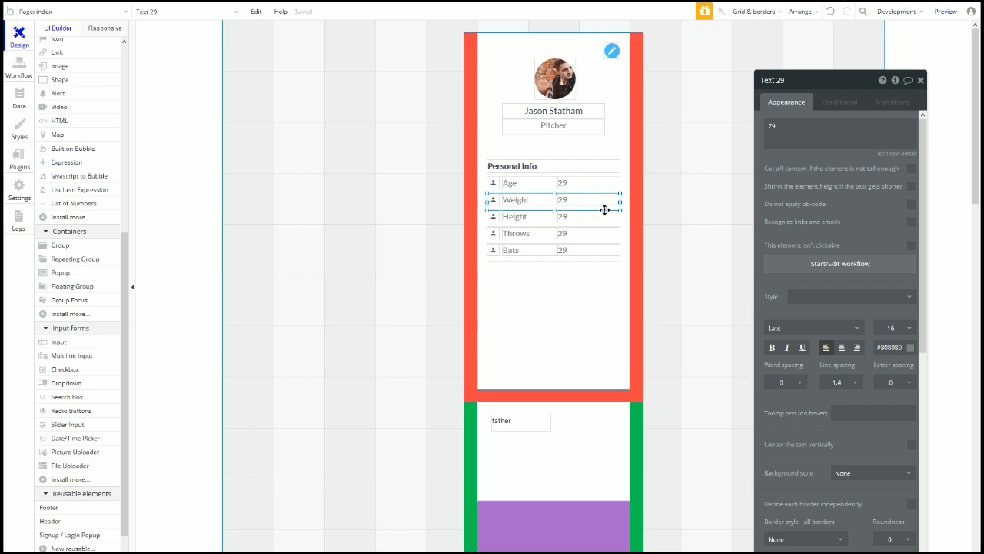
pyautogui.click(620, 181)
pyautogui.click(622, 168)
pyautogui.click(833, 126)
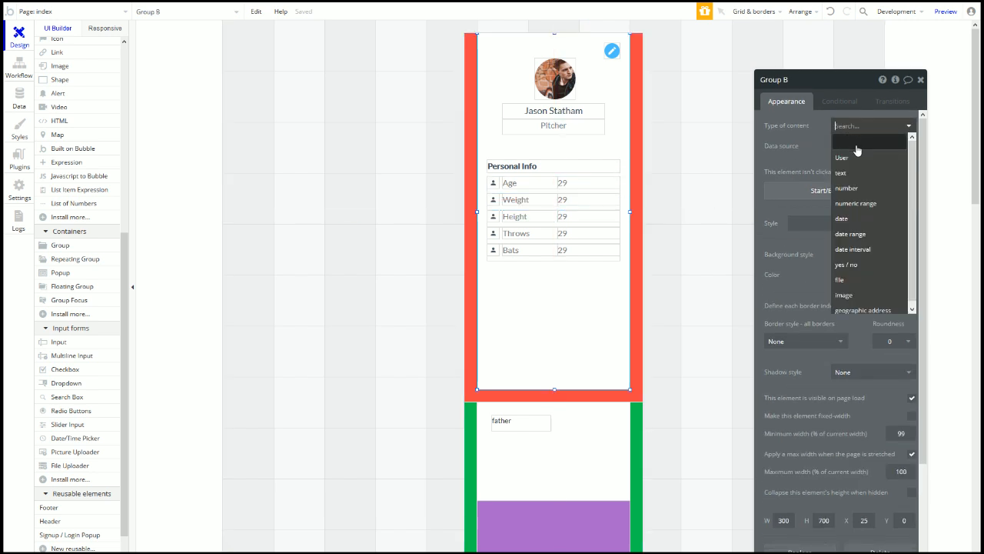
pyautogui.click(827, 145)
pyautogui.click(846, 147)
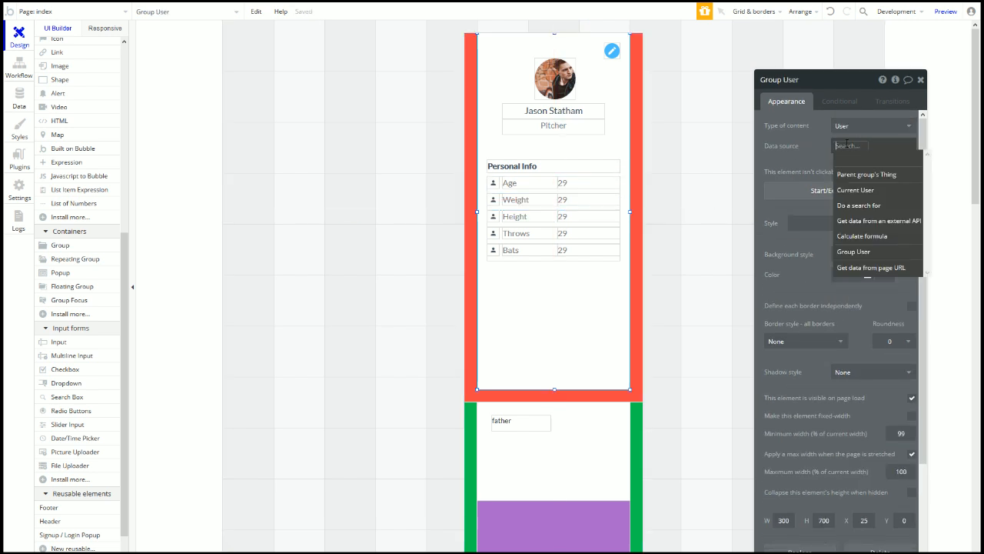
pyautogui.click(814, 153)
# Step: Set the Age row group to User content with Parent group's User as data source
pyautogui.click(554, 191)
pyautogui.click(873, 125)
pyautogui.click(846, 140)
pyautogui.click(850, 147)
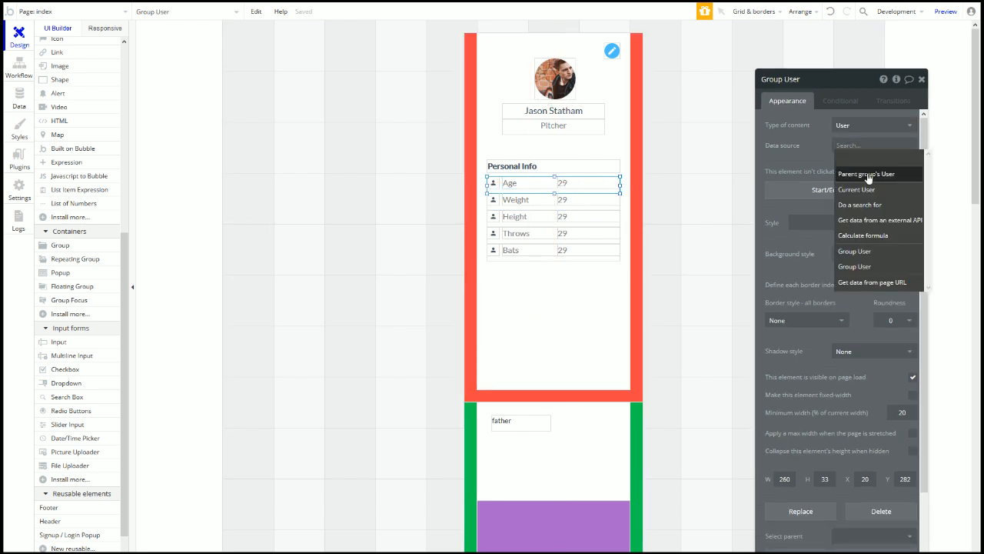
pyautogui.click(866, 174)
# Step: Try inserting parent group's User data into the Age value, then keep it as 29
pyautogui.click(592, 184)
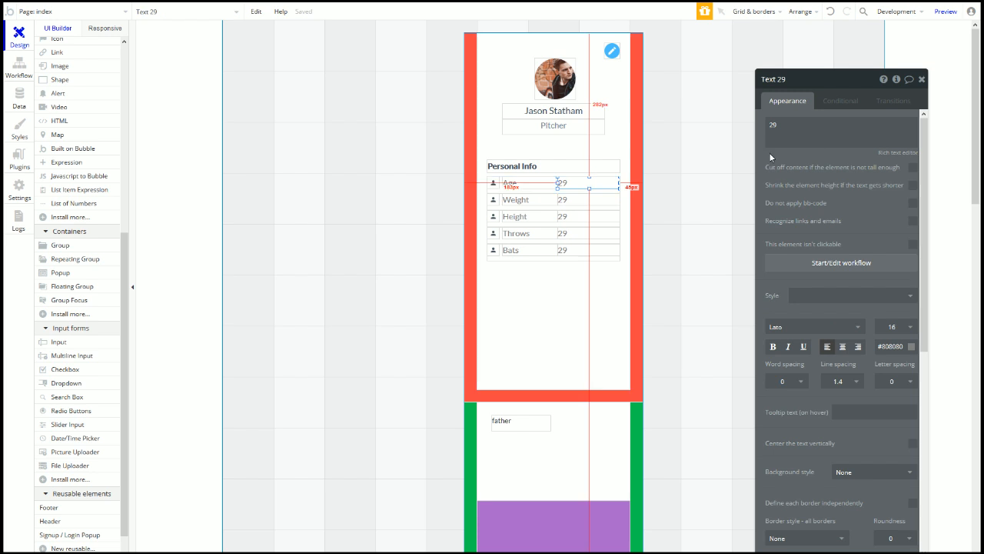
pyautogui.doubleClick(774, 126)
pyautogui.click(929, 126)
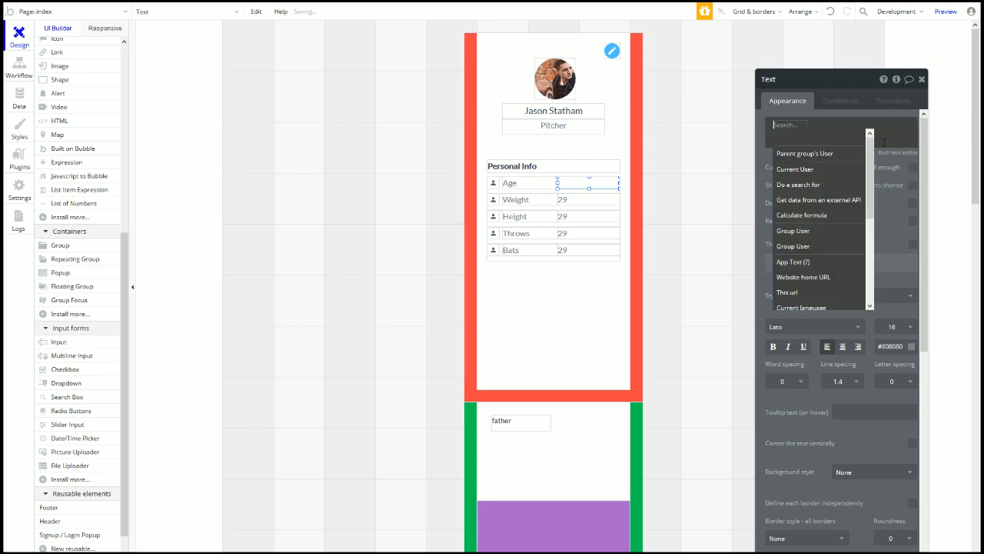
pyautogui.click(869, 133)
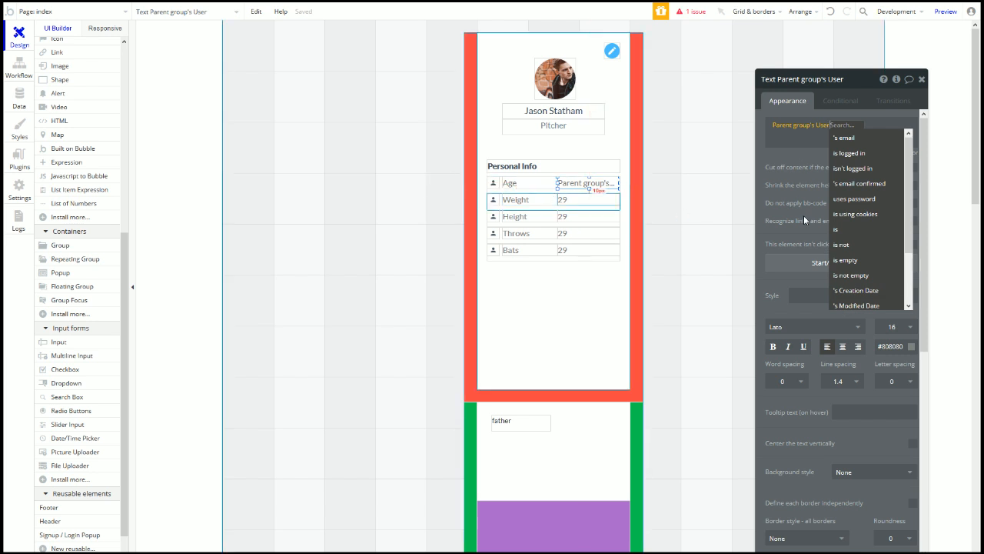
pyautogui.click(792, 151)
pyautogui.click(798, 126)
pyautogui.press('BackSpace')
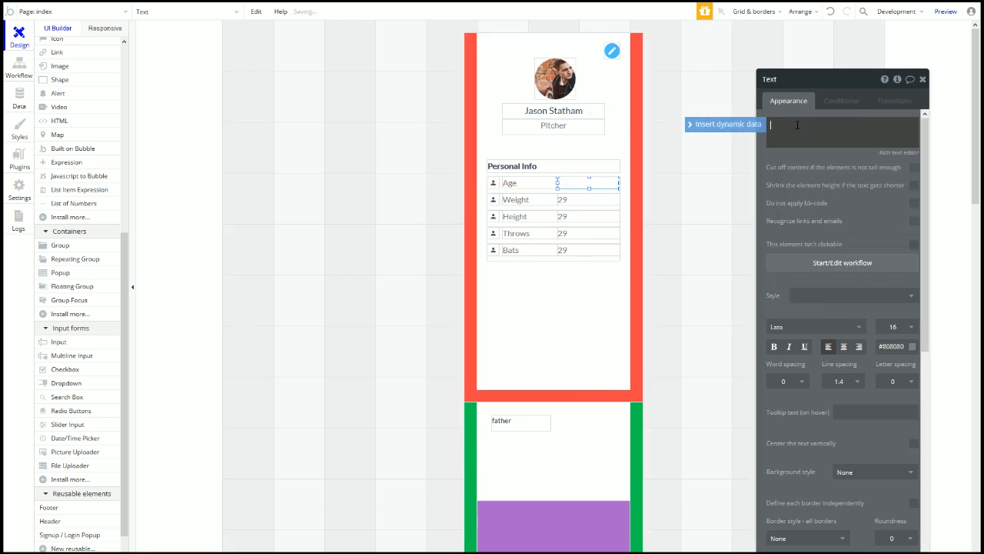
pyautogui.click(790, 136)
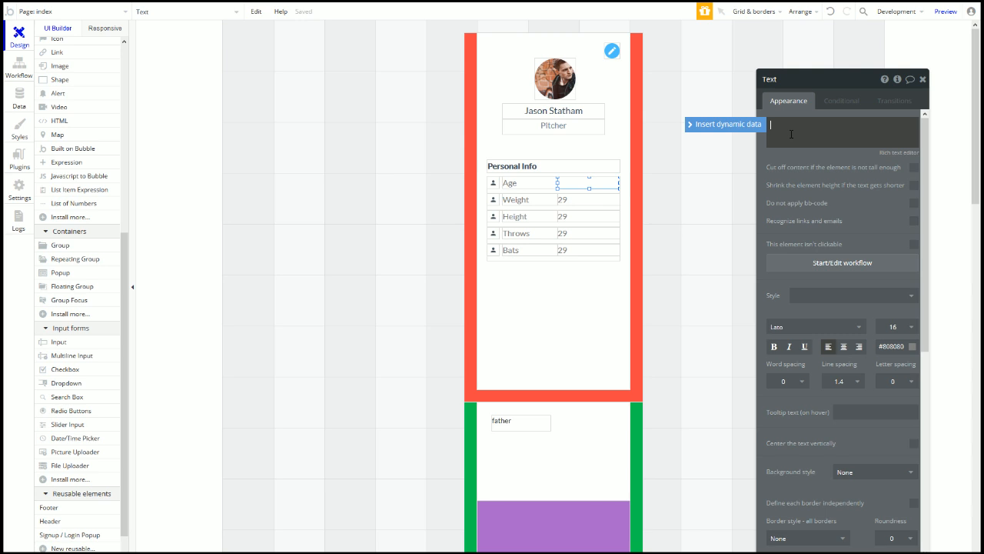
pyautogui.click(821, 156)
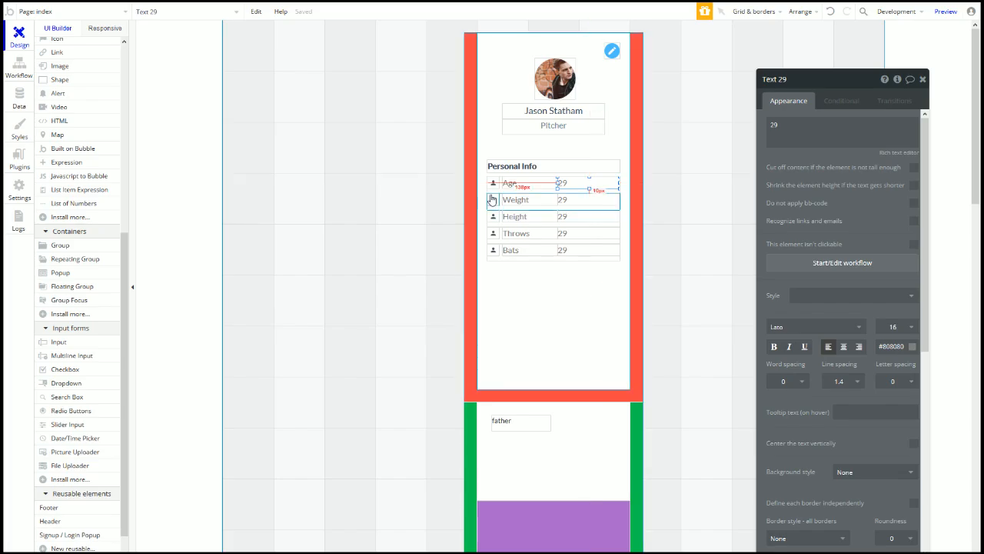
pyautogui.moveTo(565, 201); pyautogui.dragTo(567, 250)
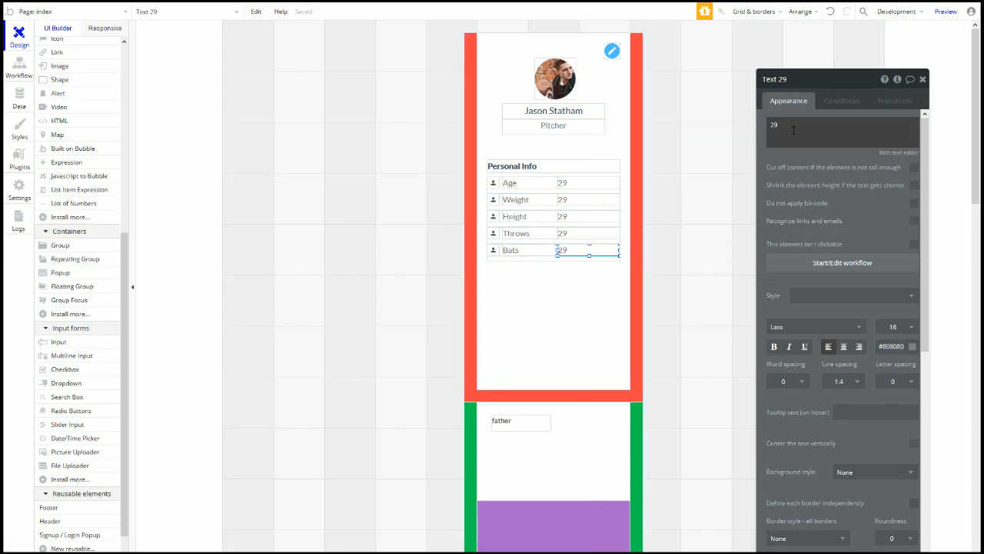
# Step: Replace the placeholder 29 with L for Bats and R for Throws
pyautogui.doubleClick(794, 130)
pyautogui.write('L')
pyautogui.click(589, 233)
pyautogui.doubleClick(821, 131)
pyautogui.write('R')
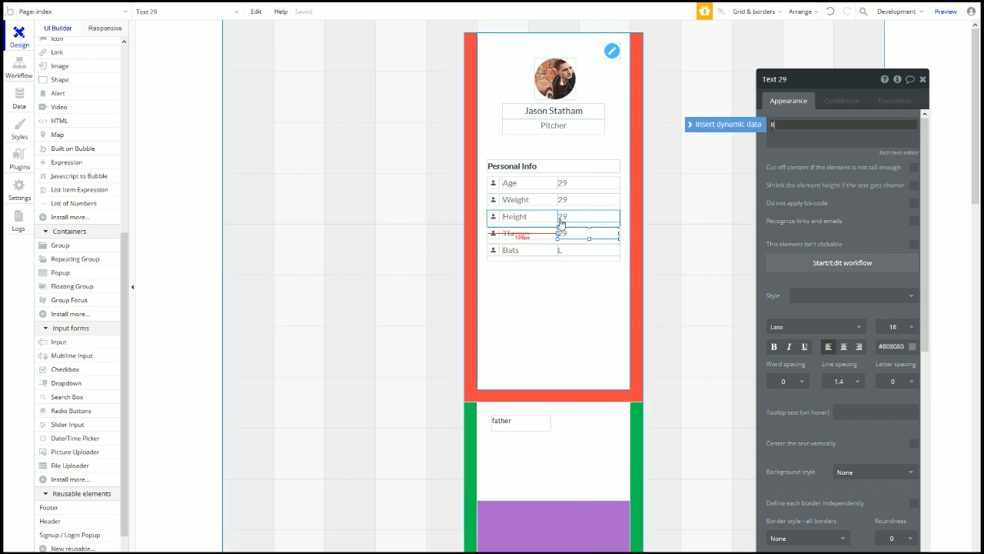
# Step: Set the Height value to 83kg and the Weight value to 5ft 4in
pyautogui.click(563, 218)
pyautogui.doubleClick(807, 134)
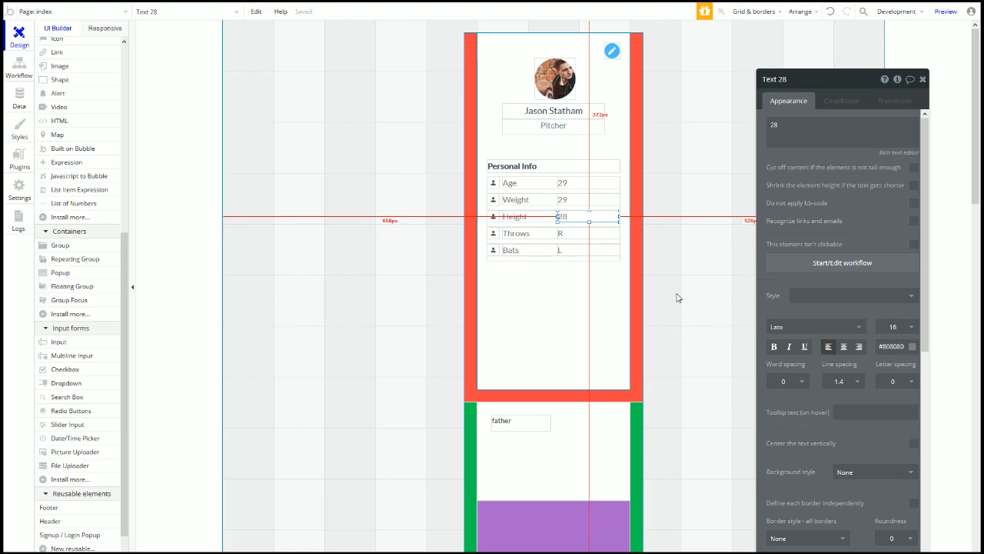
pyautogui.doubleClick(775, 124)
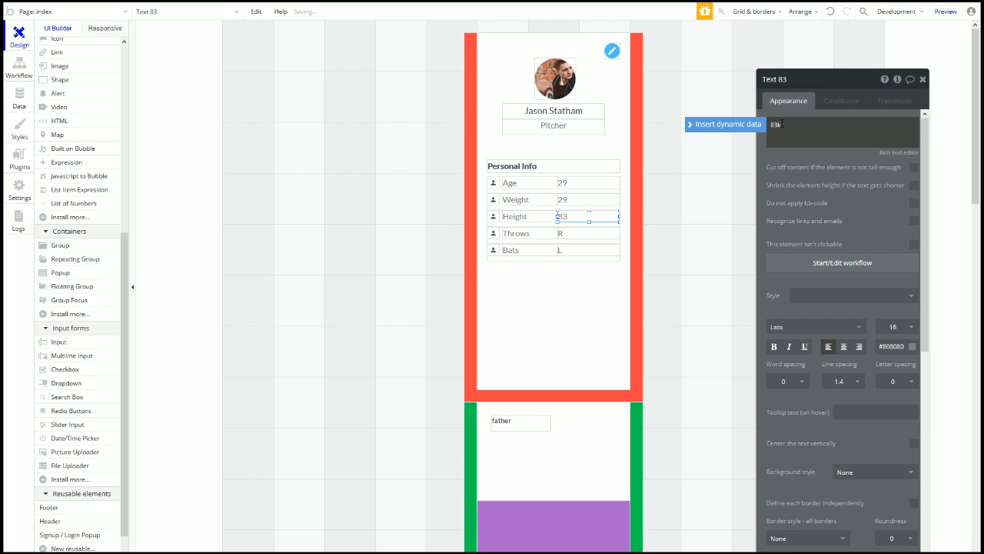
pyautogui.click(562, 200)
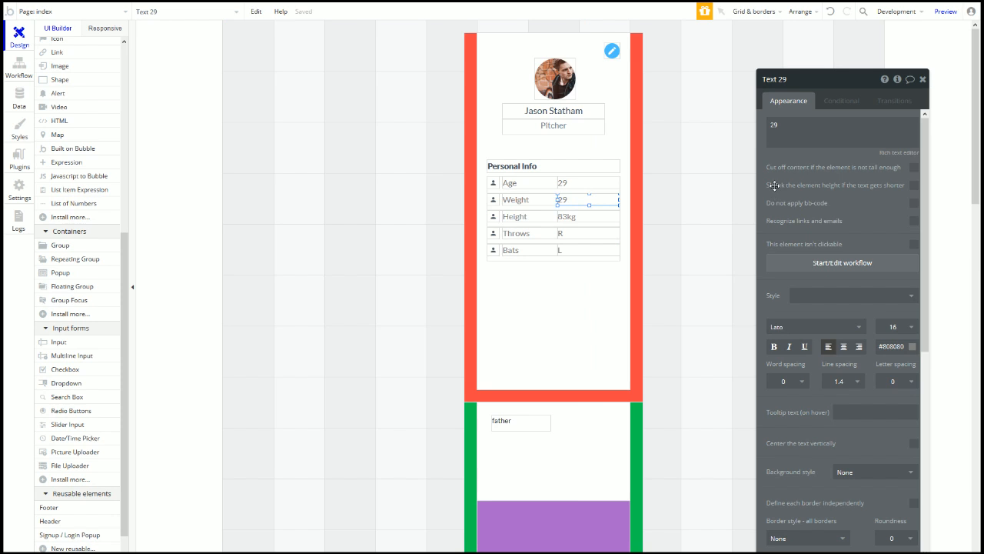
pyautogui.click(790, 130)
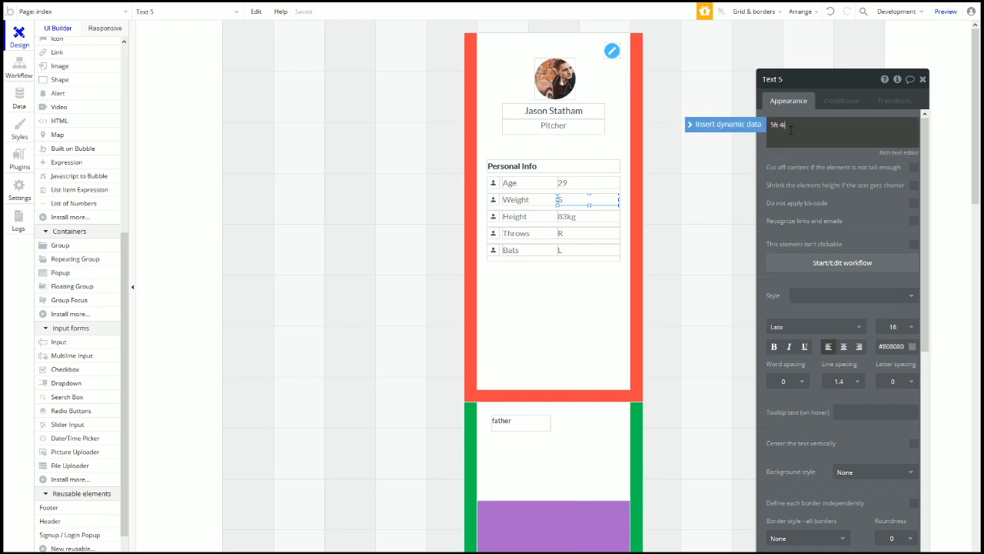
pyautogui.click(523, 262)
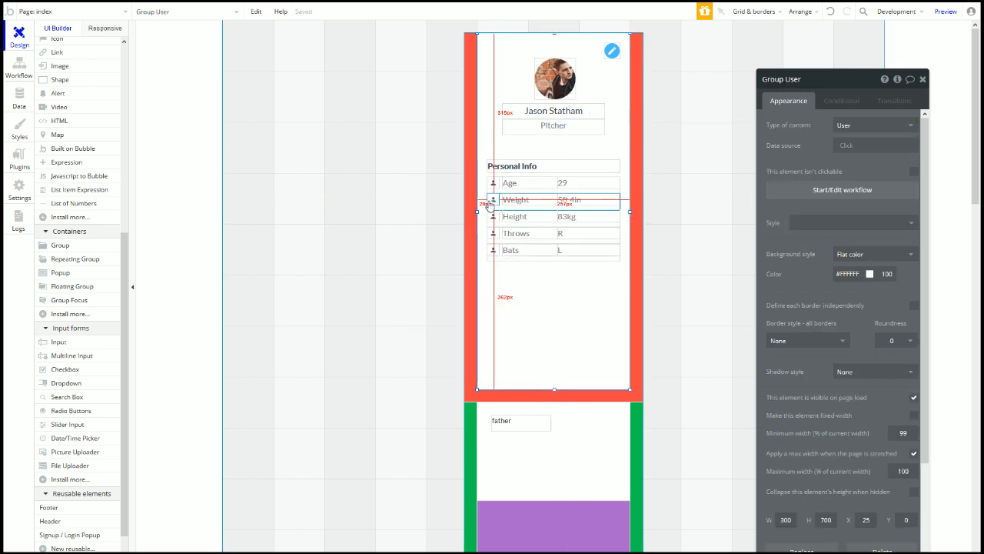
pyautogui.click(495, 204)
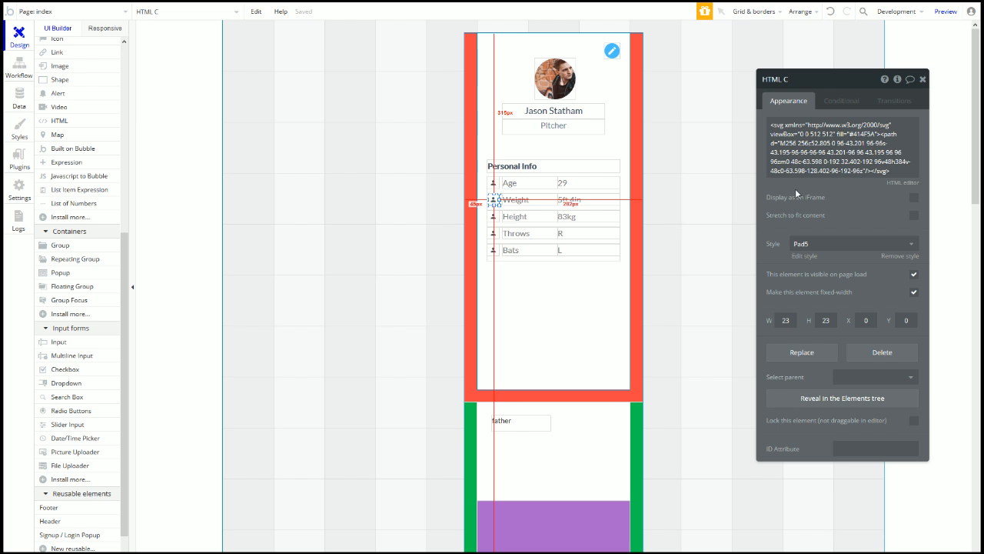
pyautogui.click(493, 238)
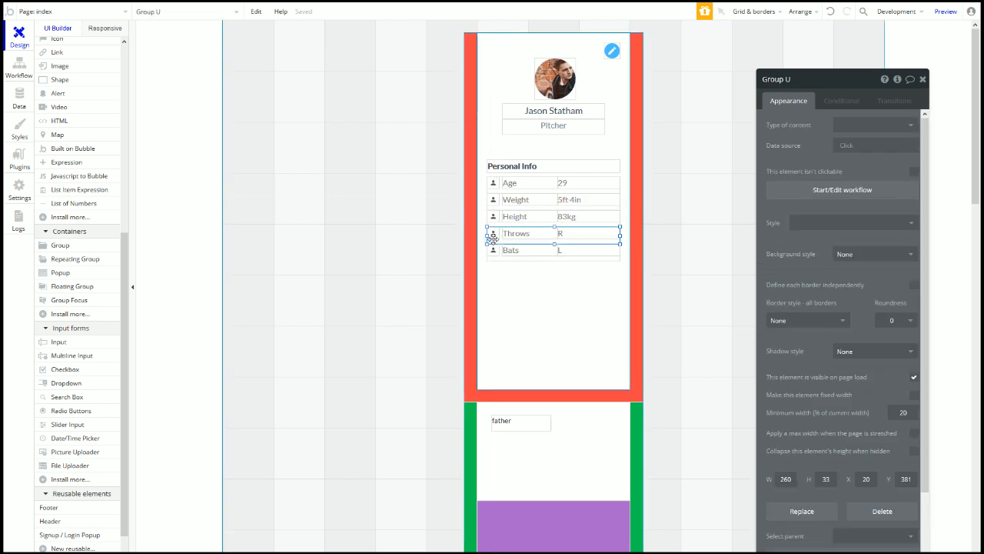
pyautogui.click(493, 234)
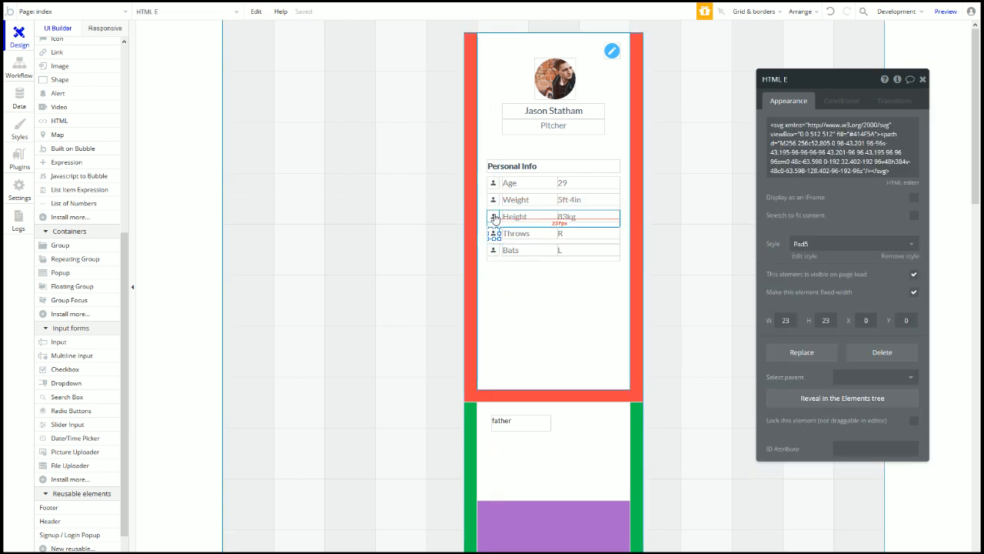
pyautogui.click(505, 257)
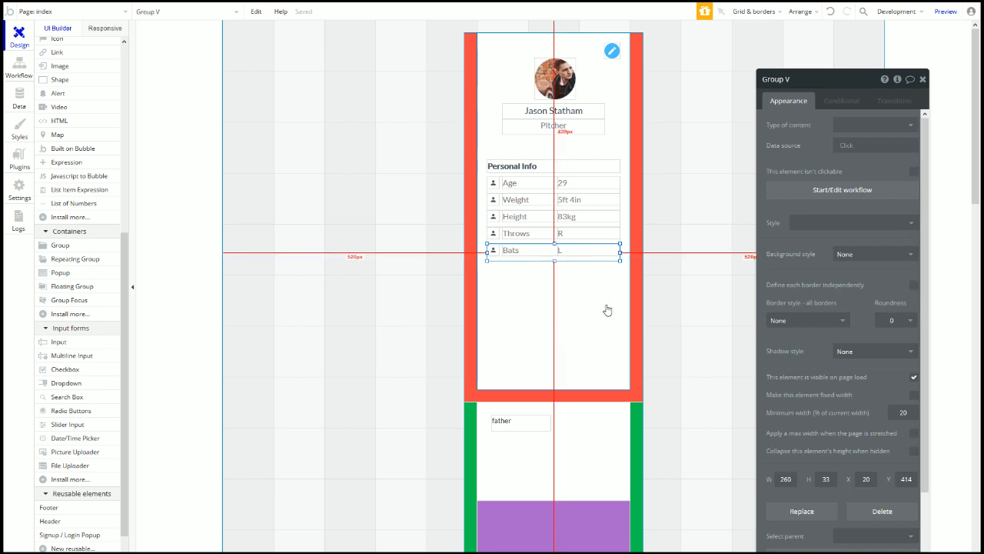
pyautogui.click(549, 274)
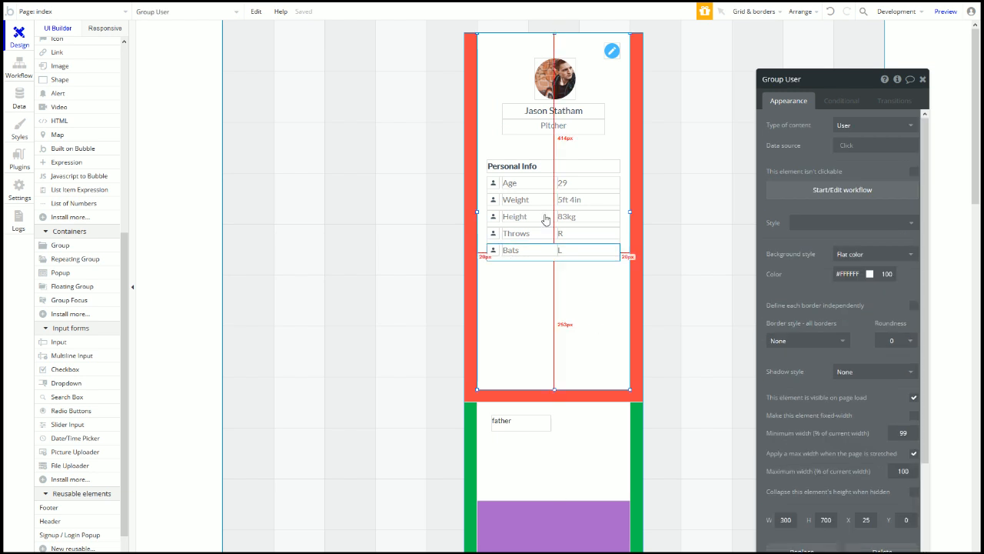
pyautogui.click(494, 199)
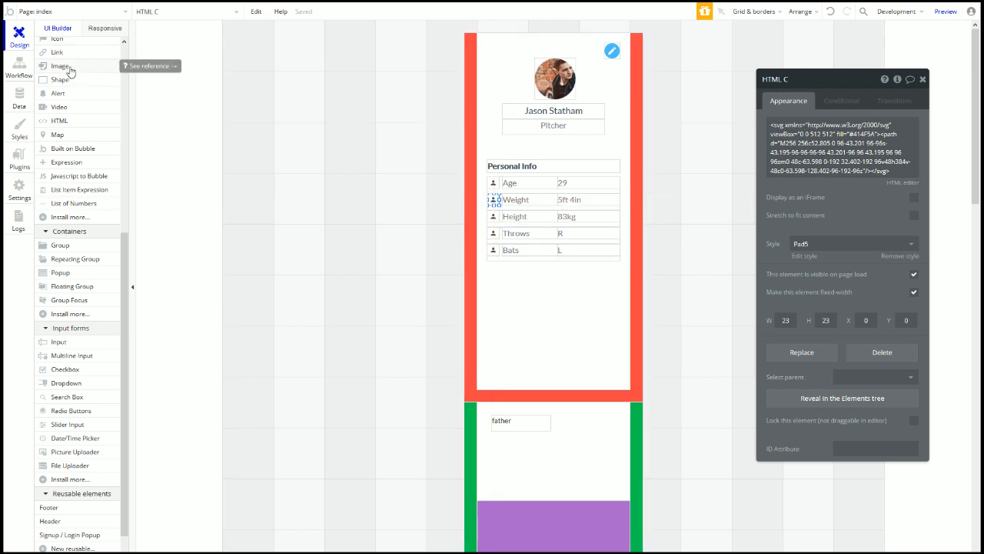
pyautogui.moveTo(70, 72); pyautogui.dragTo(552, 304)
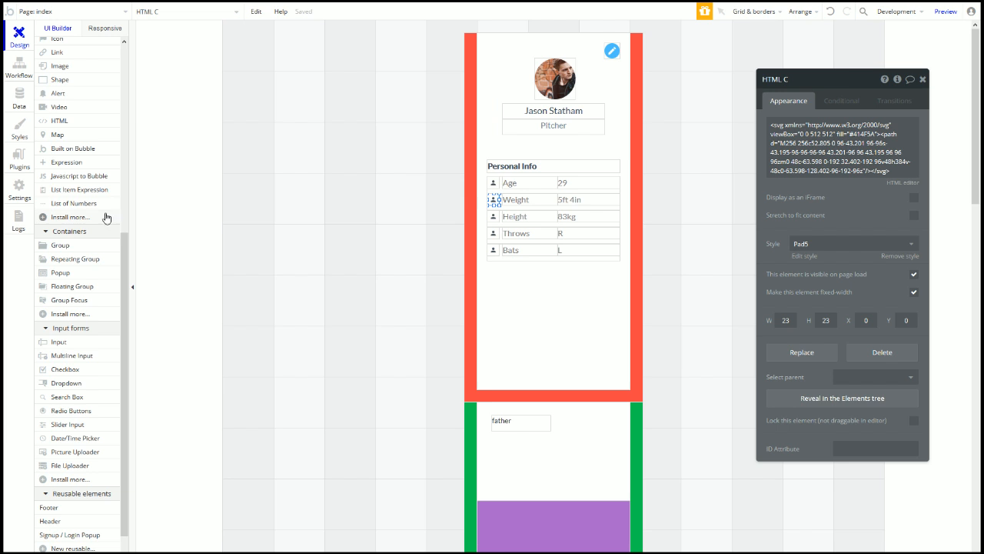
pyautogui.scroll(4, 96, 204)
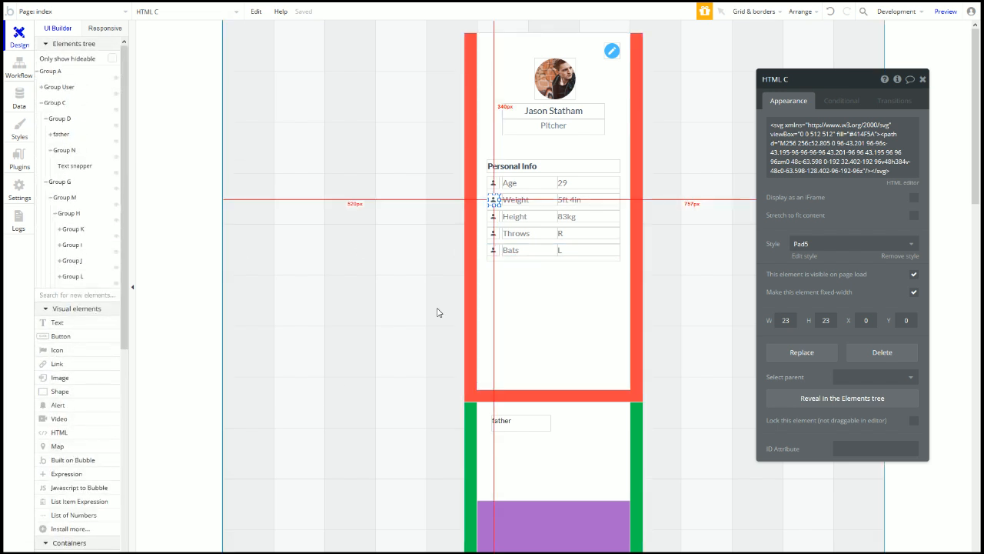
pyautogui.click(525, 314)
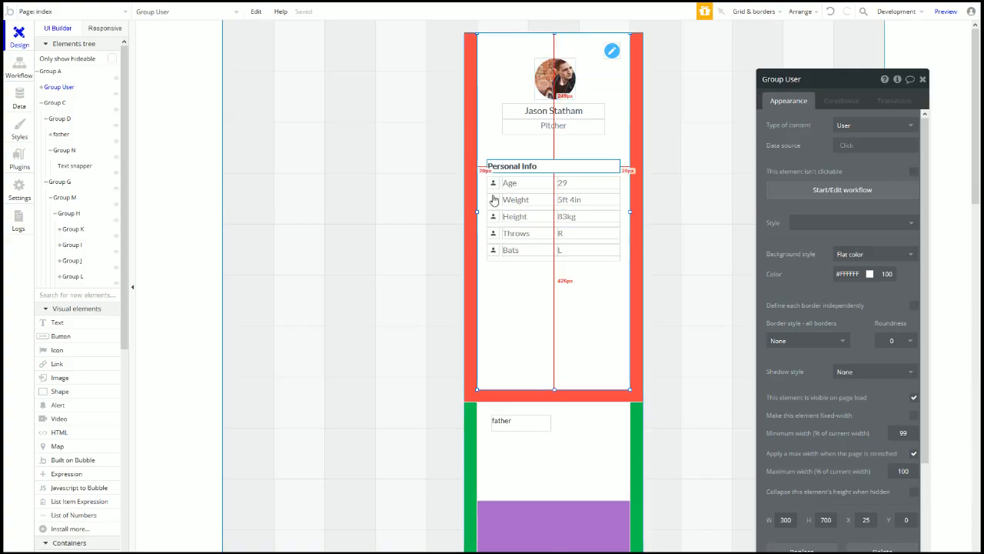
# Step: Narrow the Personal Info heading, draw a divider shape beside it, and make the heading fixed-width
pyautogui.click(615, 166)
pyautogui.moveTo(619, 166)
pyautogui.mouseDown()
pyautogui.moveTo(541, 173)
pyautogui.moveTo(619, 165)
pyautogui.mouseUp()
pyautogui.click(68, 393)
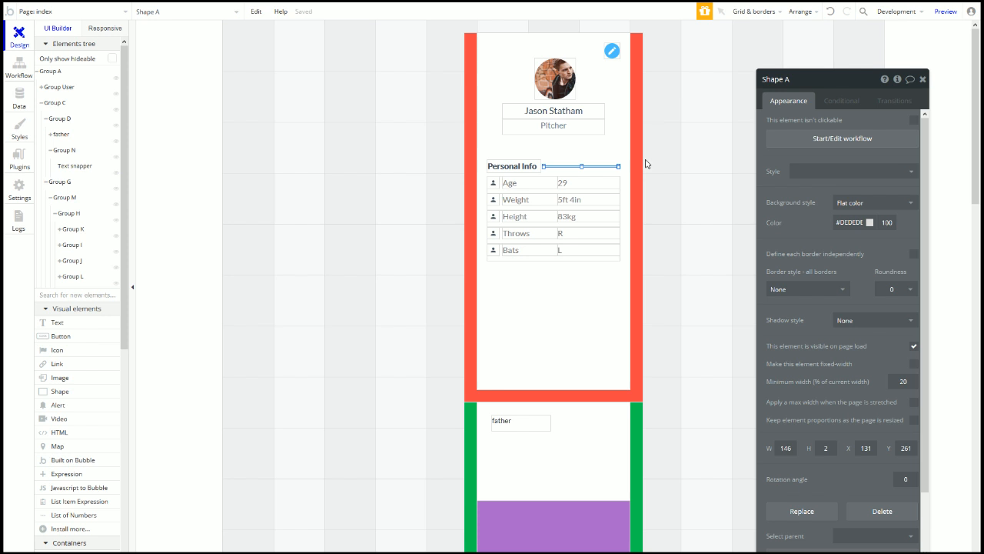
pyautogui.moveTo(619, 166); pyautogui.dragTo(621, 166)
pyautogui.moveTo(546, 168); pyautogui.dragTo(540, 167)
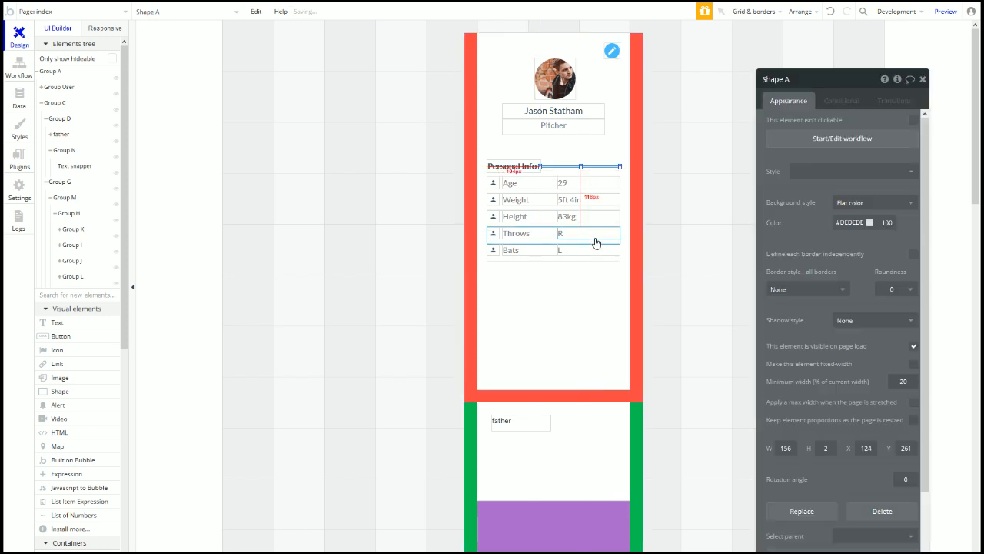
pyautogui.moveTo(542, 166); pyautogui.dragTo(541, 167)
pyautogui.click(536, 168)
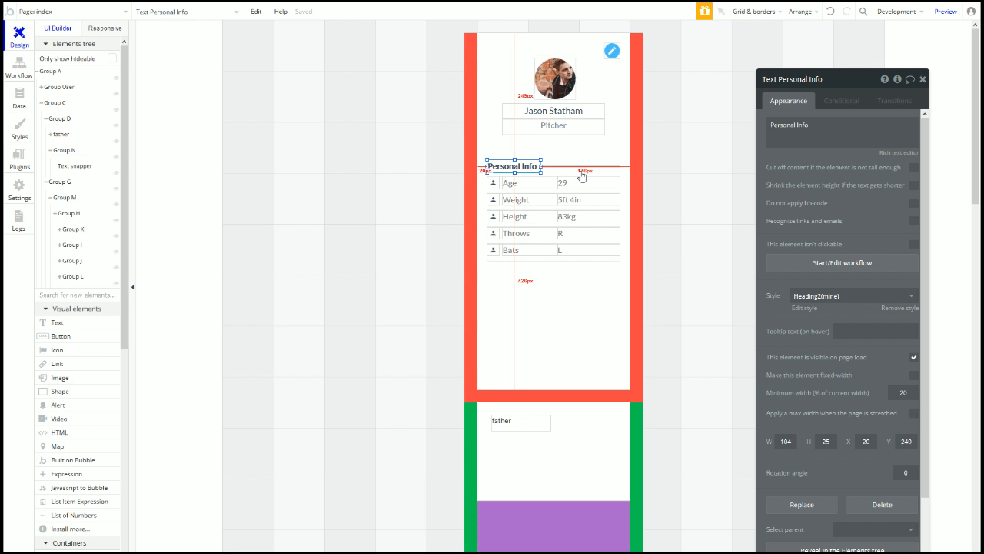
pyautogui.click(913, 375)
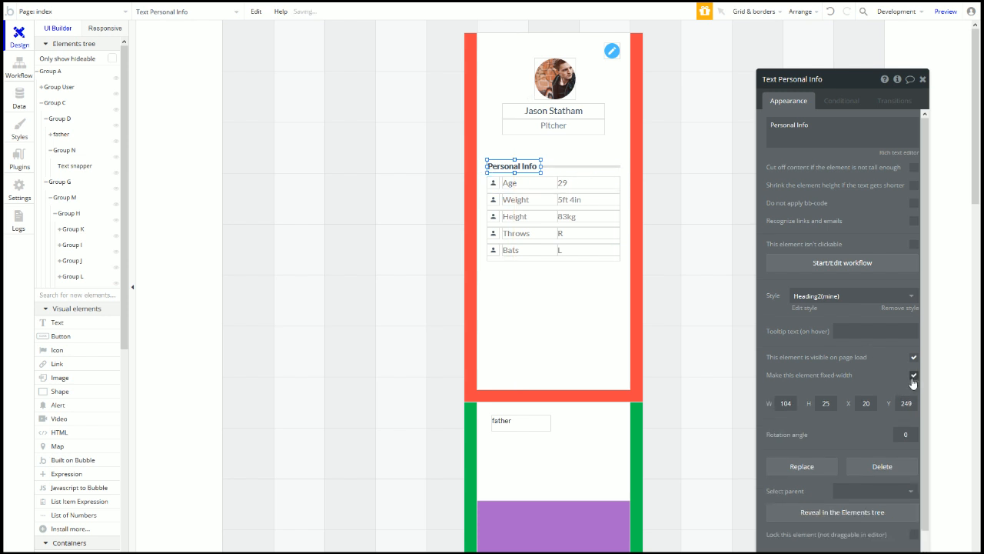
# Step: Set the divider line's height to 1 px
pyautogui.click(561, 166)
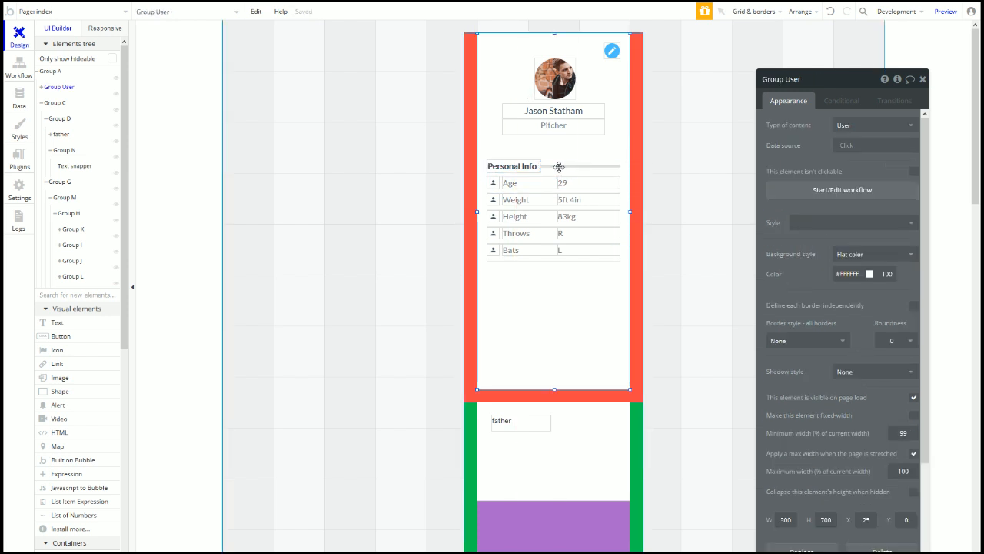
pyautogui.click(559, 166)
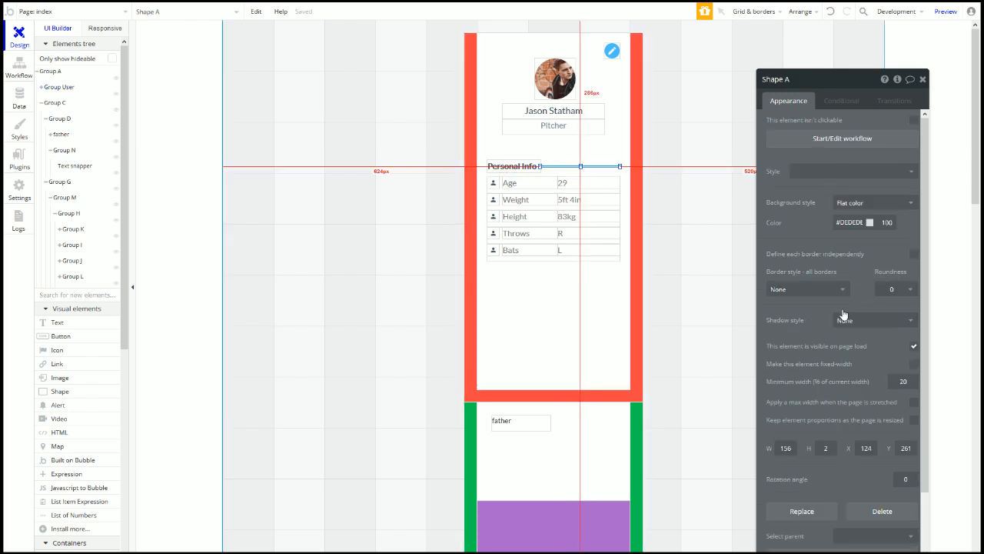
pyautogui.click(826, 450)
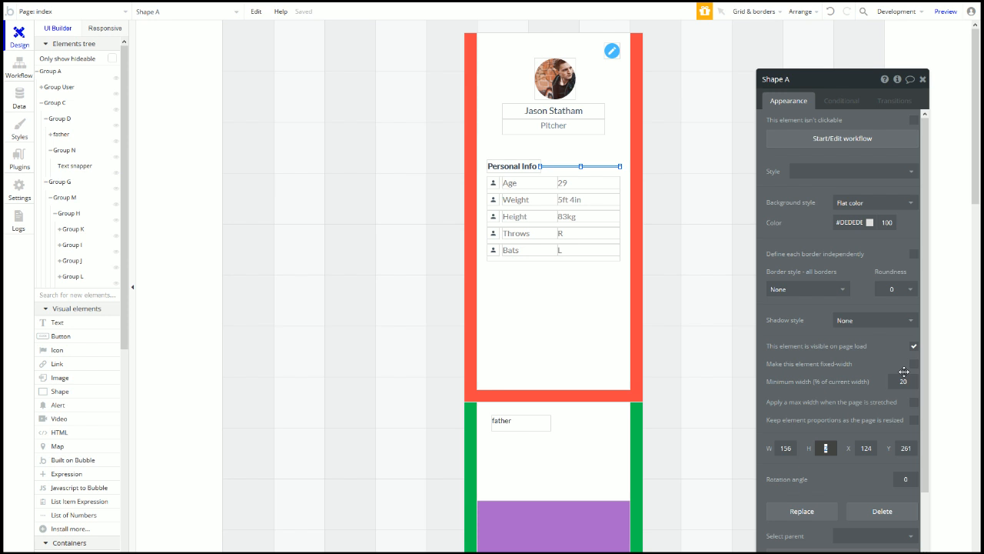
pyautogui.write('1')
pyautogui.click(850, 223)
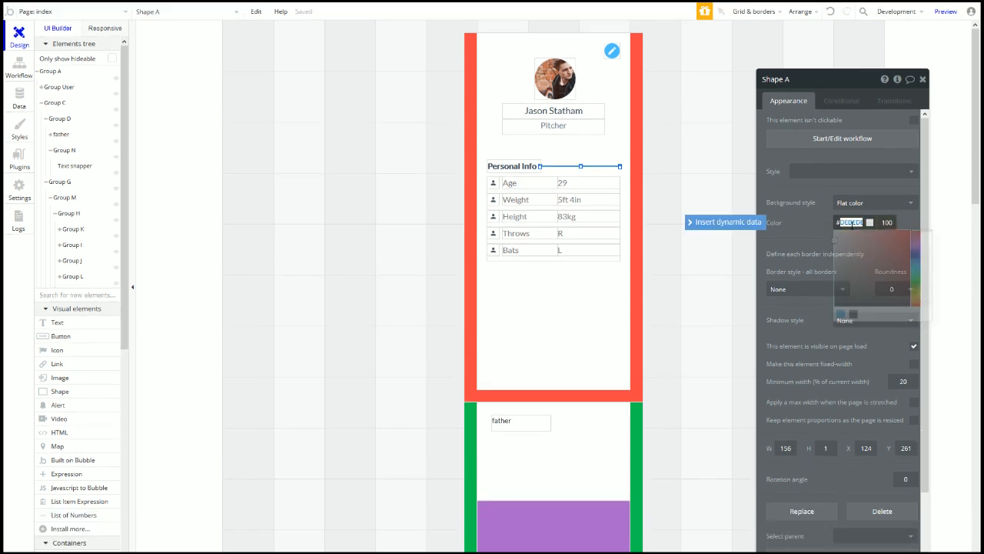
# Step: Colour the divider line light grey #EEEEEE
pyautogui.write('Cecec')
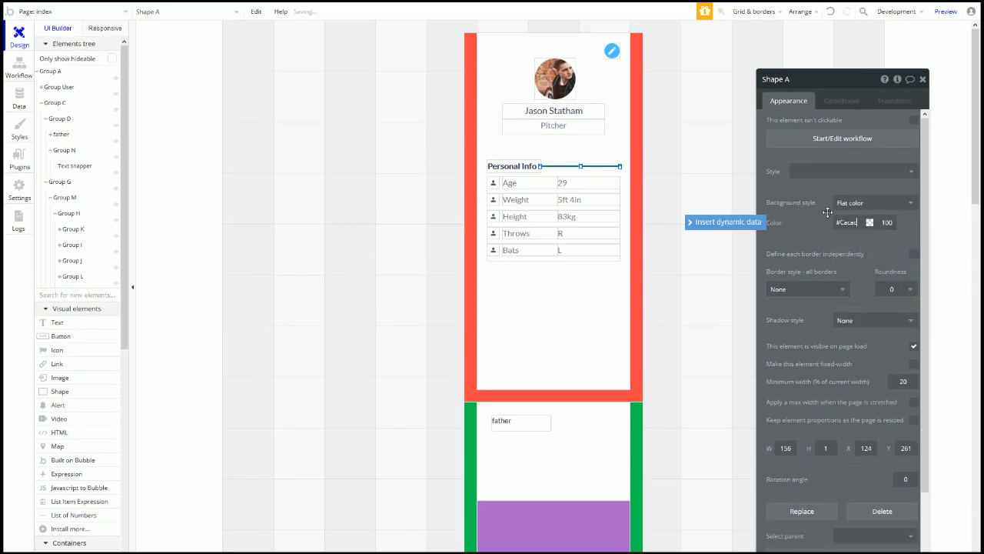
pyautogui.click(556, 315)
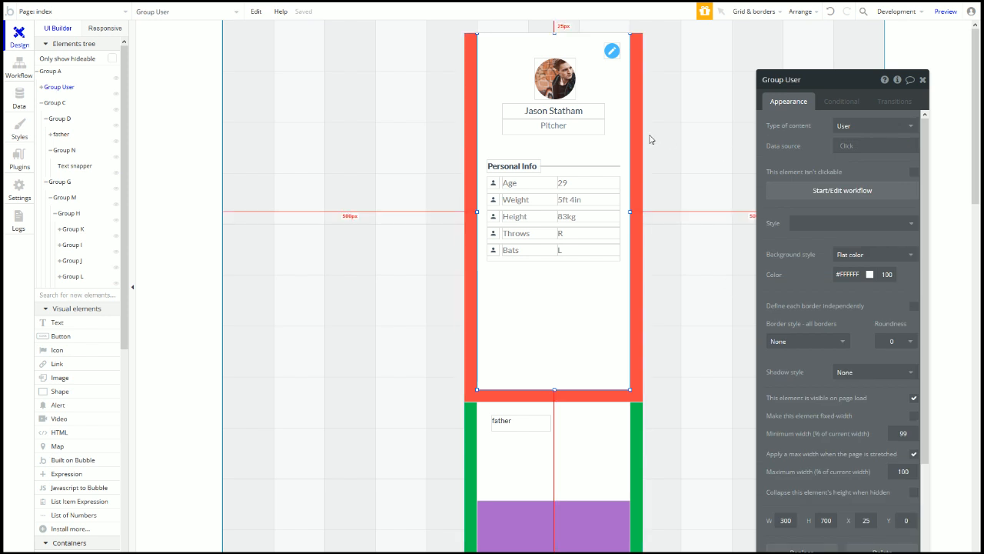
pyautogui.click(608, 166)
pyautogui.click(846, 223)
pyautogui.write('EEEE')
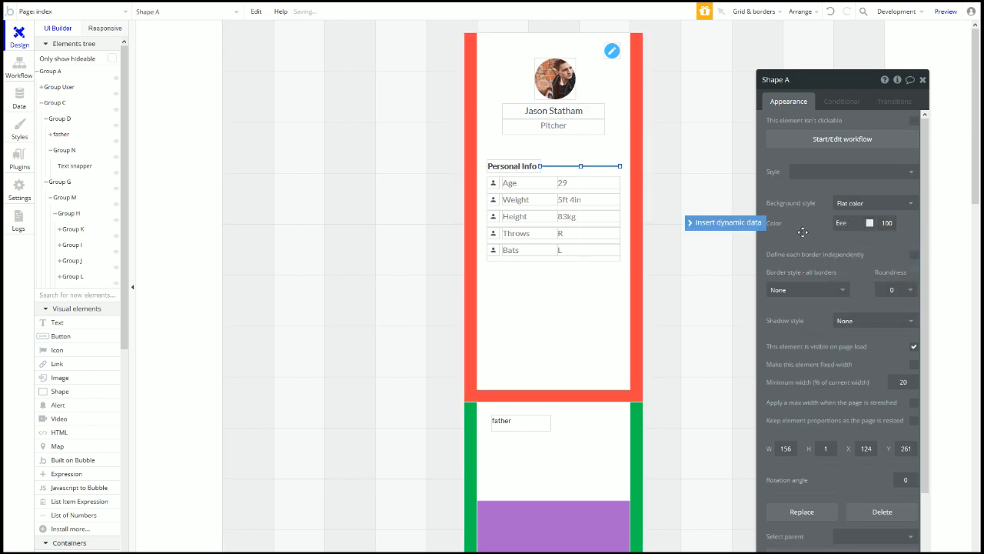
pyautogui.press('BackSpace')
pyautogui.click(806, 232)
pyautogui.click(566, 294)
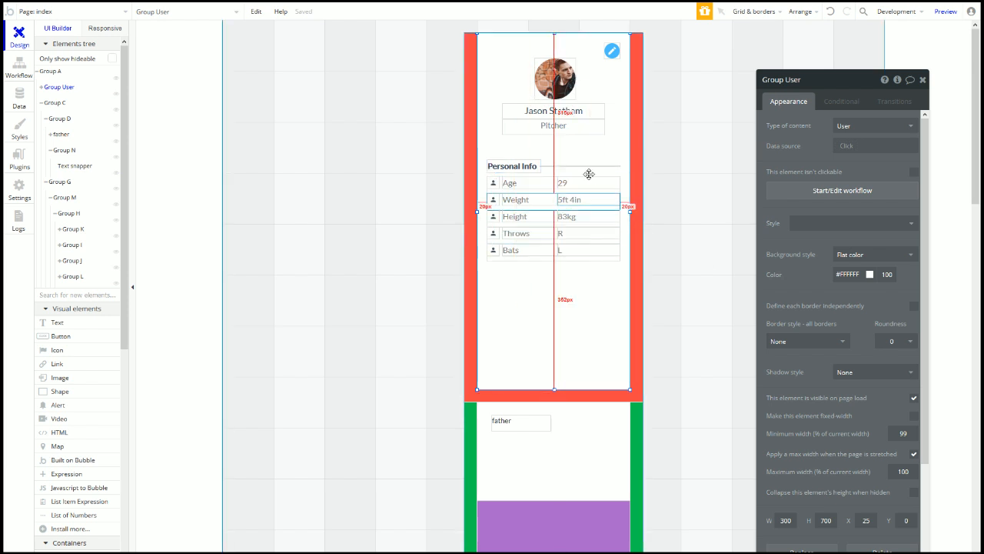
# Step: Copy the Personal Info heading and its divider line below the Bats row
pyautogui.click(523, 166)
pyautogui.keyDown('shift'); pyautogui.click(548, 167); pyautogui.keyUp('shift')
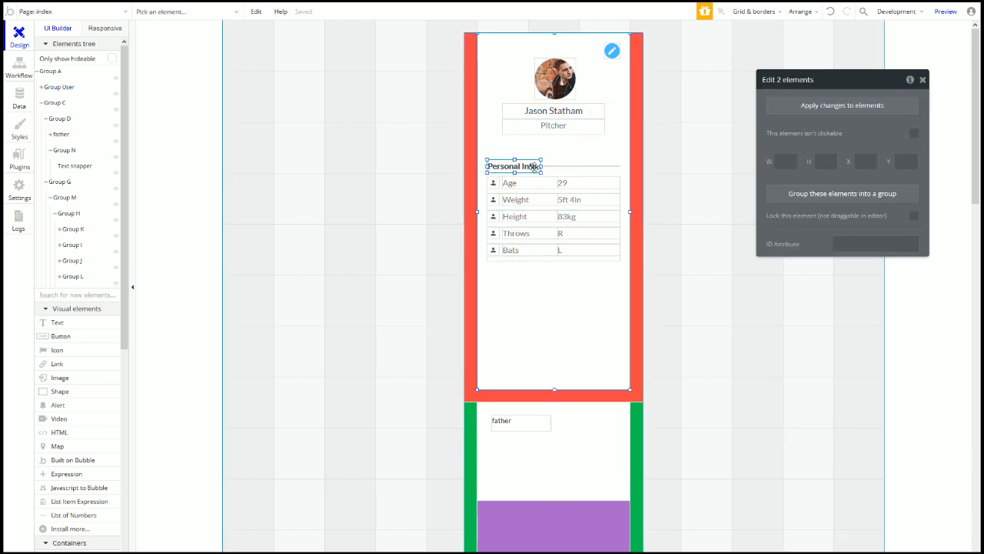
pyautogui.keyDown('shift'); pyautogui.click(558, 166); pyautogui.keyUp('shift')
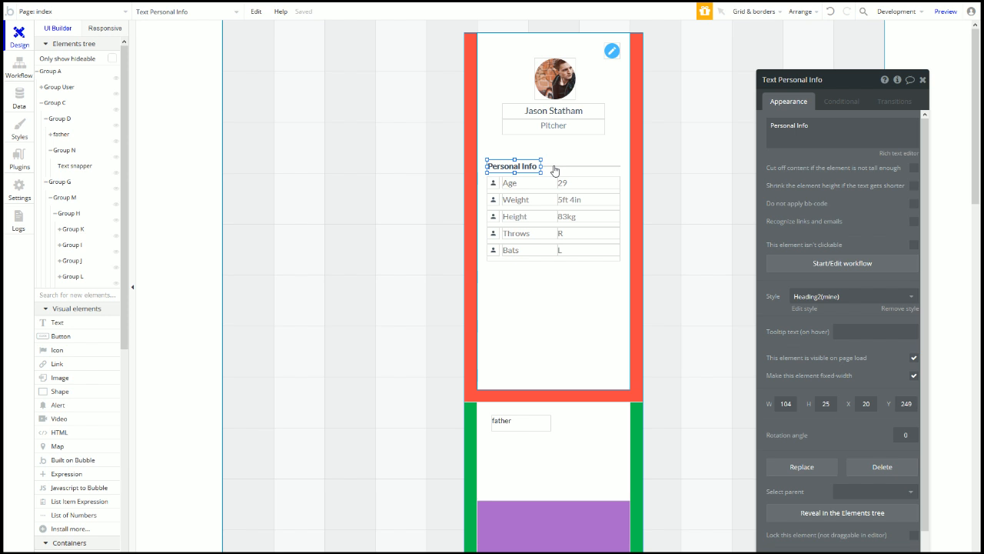
pyautogui.keyDown('shift'); pyautogui.click(554, 166); pyautogui.keyUp('shift')
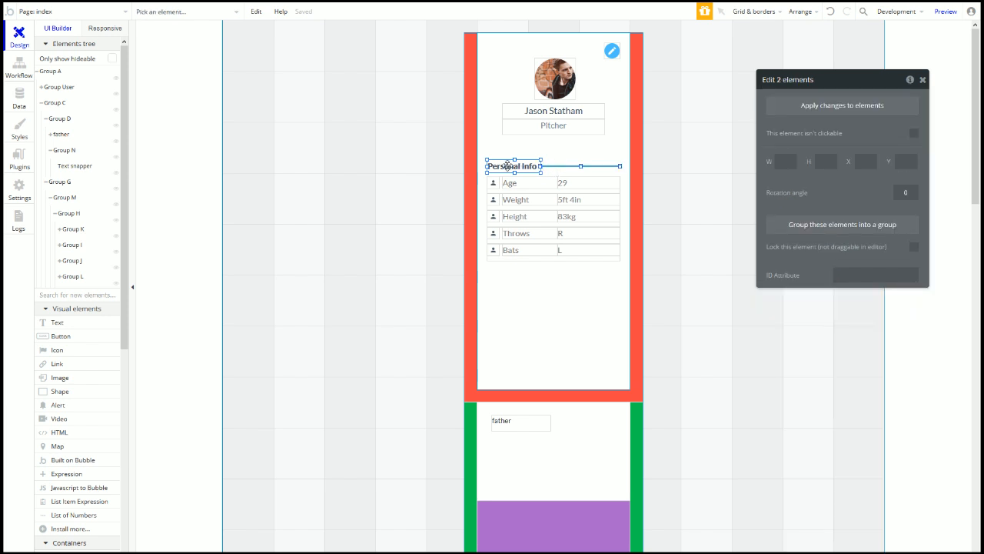
pyautogui.moveTo(506, 166); pyautogui.dragTo(500, 280)
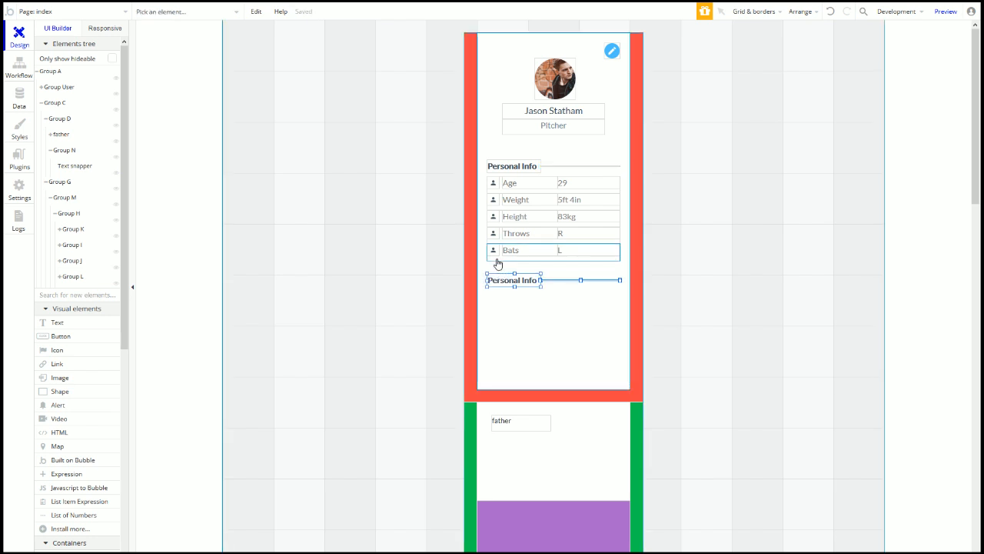
# Step: Position the copied heading at Y 472 and move the upper divider line to Y 262
pyautogui.doubleClick(500, 282)
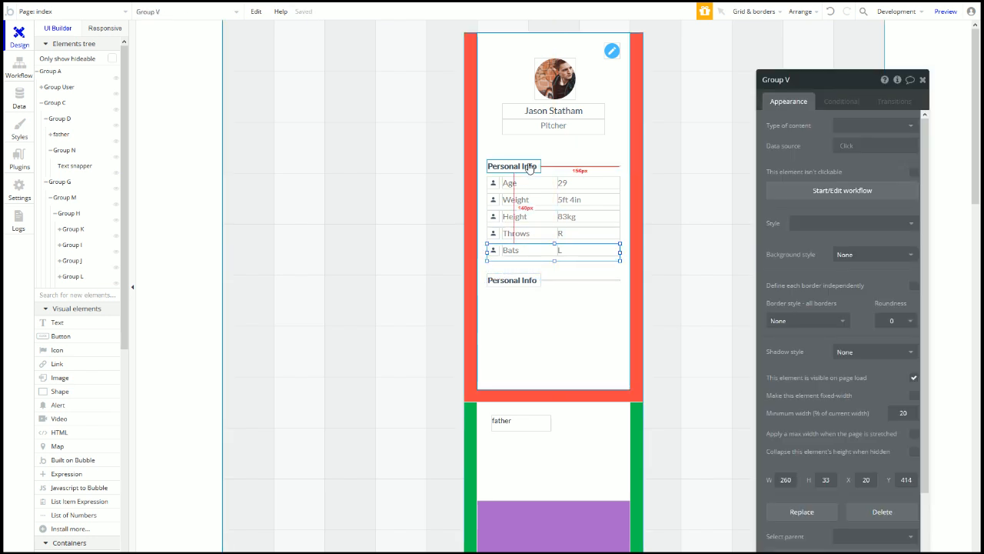
pyautogui.click(511, 282)
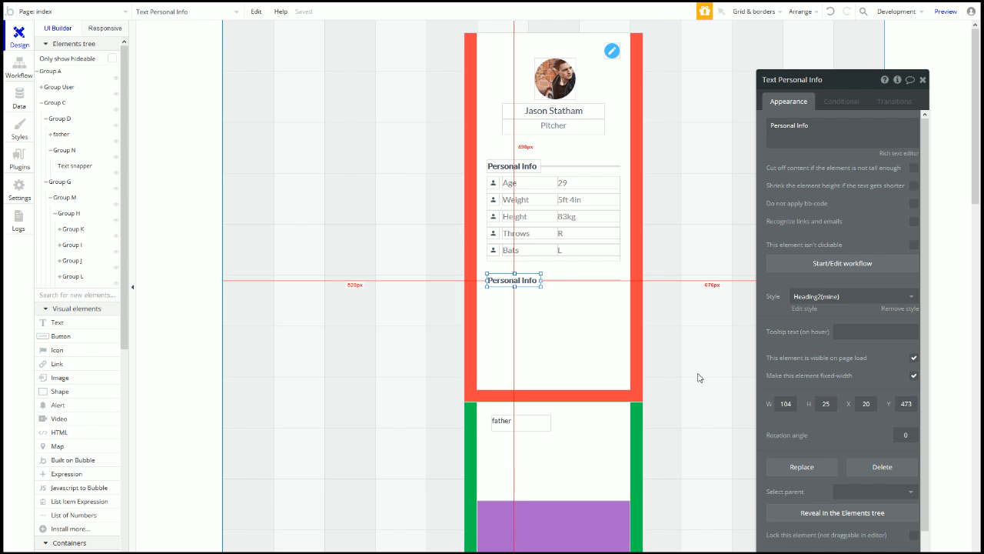
pyautogui.write('472')
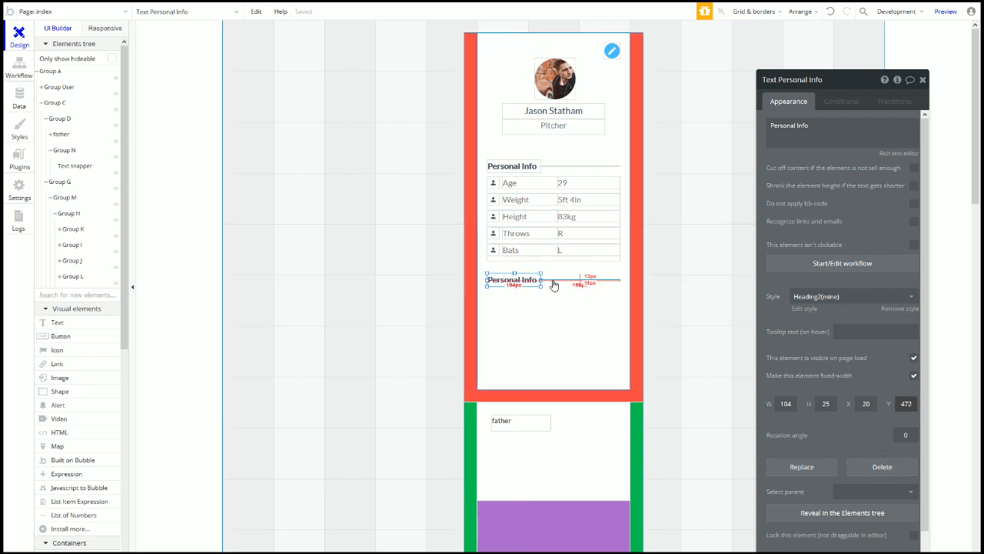
pyautogui.click(554, 282)
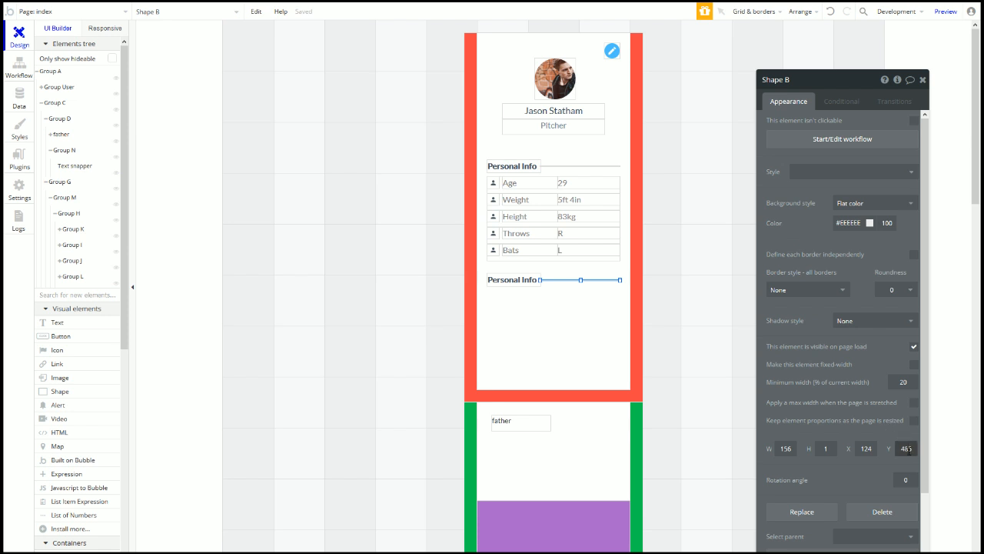
pyautogui.click(553, 166)
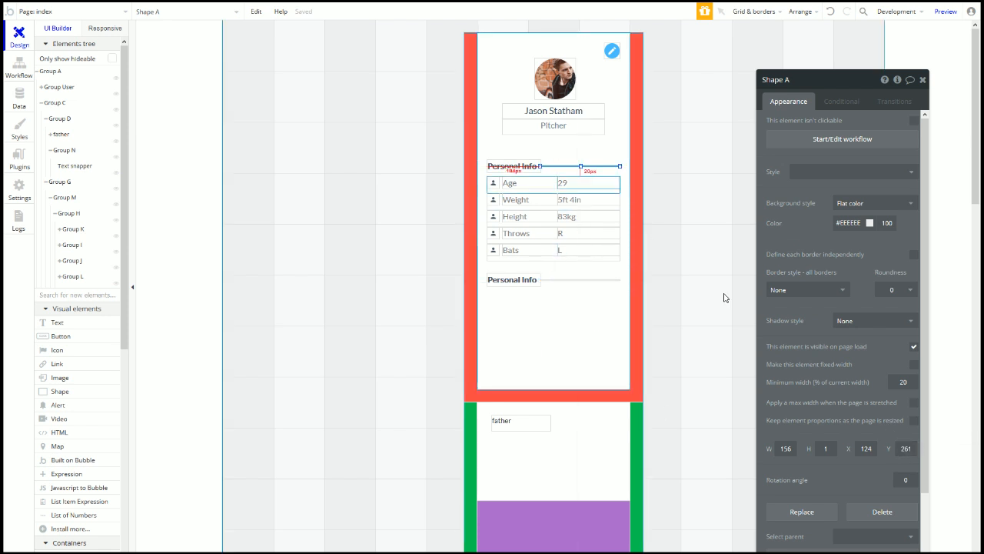
pyautogui.click(906, 449)
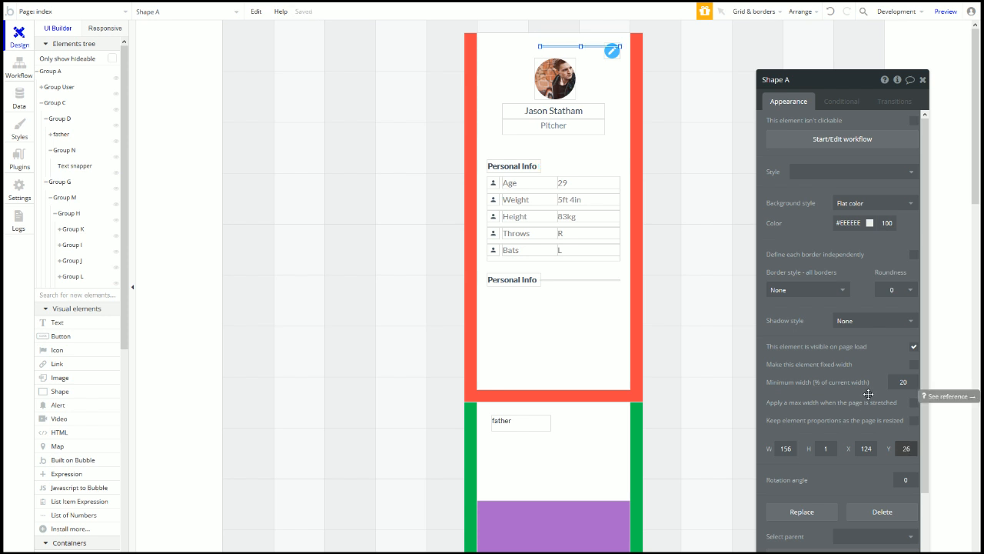
pyautogui.write('262')
# Step: Change the lower heading's text to School
pyautogui.click(514, 279)
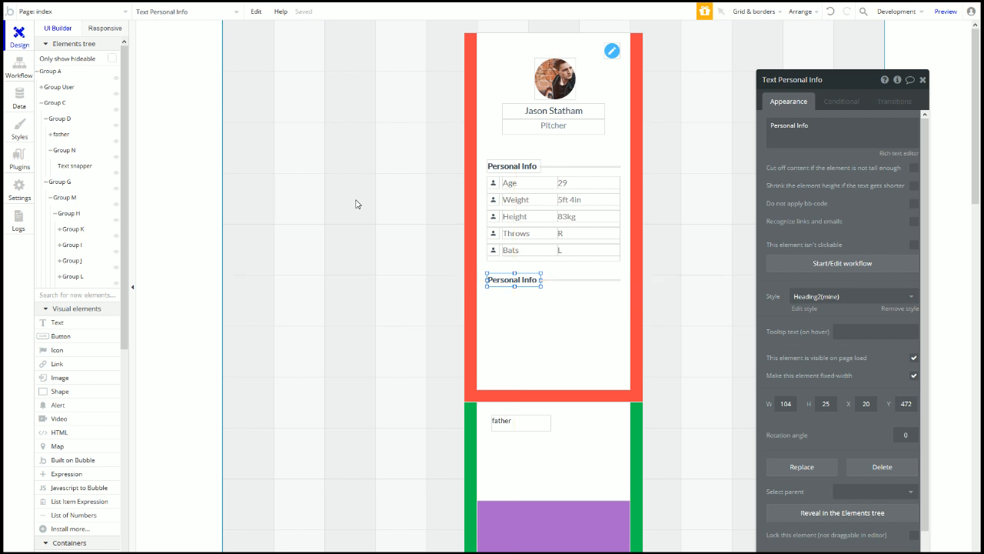
pyautogui.click(855, 133)
pyautogui.hotkey('ctrl', 'a')
pyautogui.write('c')
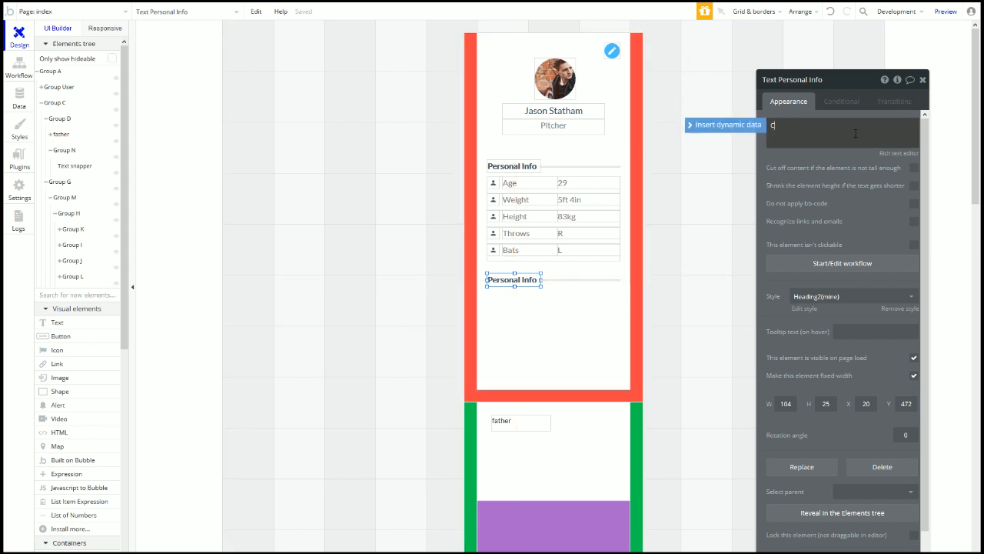
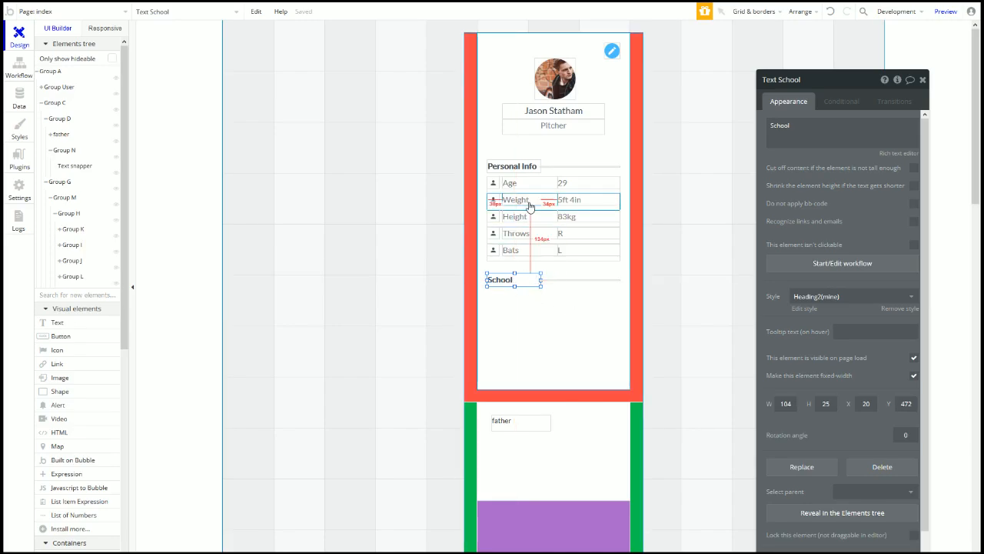
# Step: Place a copy of the Age text under the School heading and align it
pyautogui.hotkey('ctrl', 'c')
pyautogui.hotkey('ctrl', 'v')
pyautogui.click(495, 302)
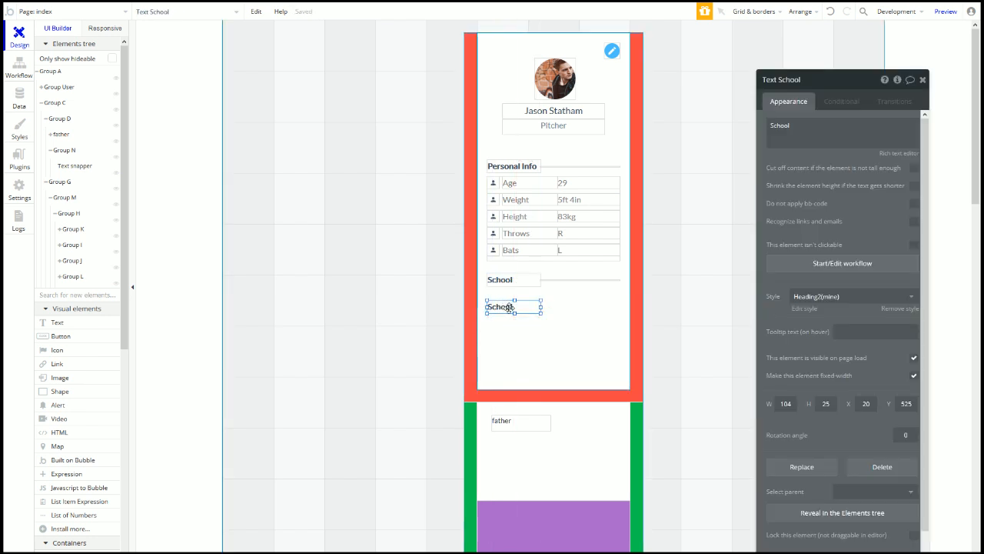
pyautogui.press('Delete')
pyautogui.click(516, 185)
pyautogui.press('Escape')
pyautogui.click(498, 304)
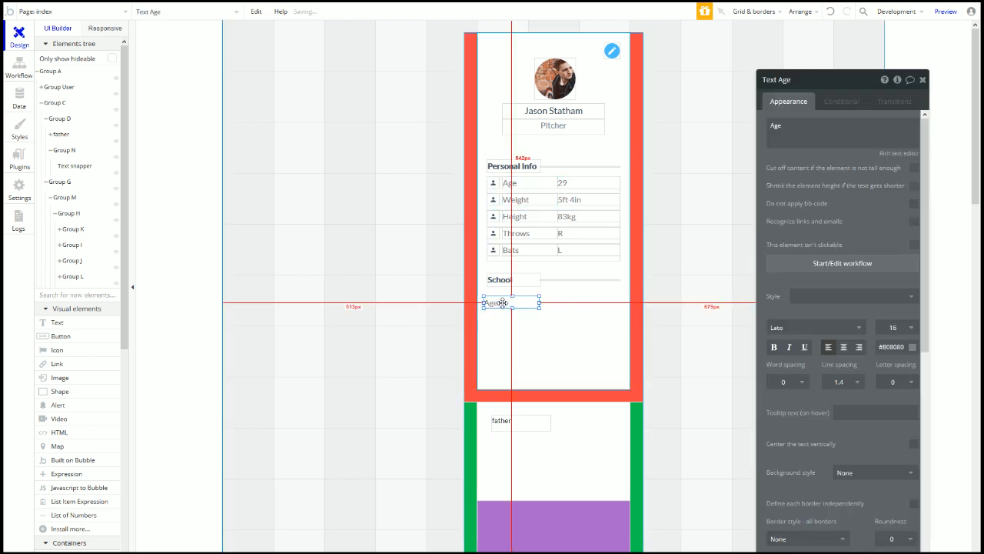
pyautogui.moveTo(496, 305); pyautogui.dragTo(500, 306)
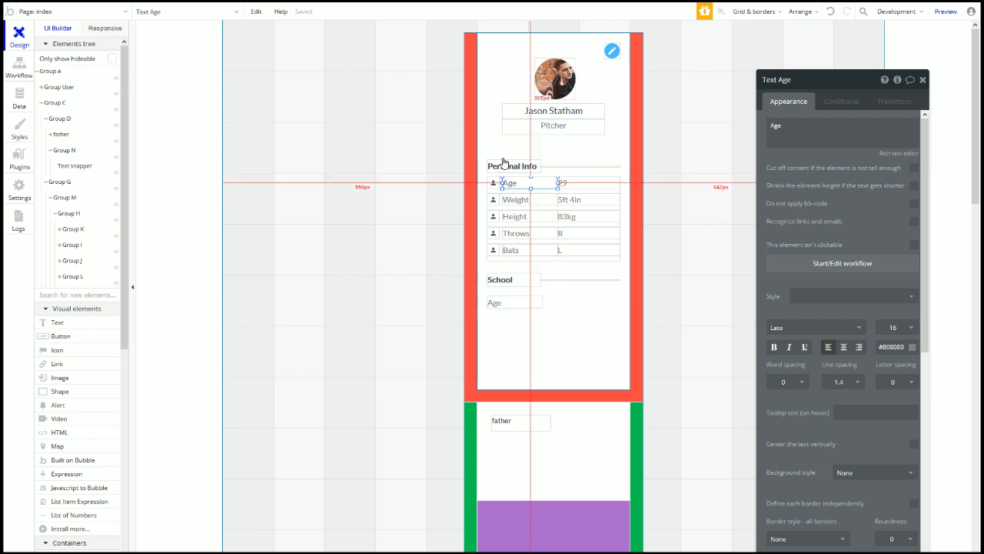
# Step: Set the Personal Info heading to Y 247 and its divider line to Y 260
pyautogui.click(501, 169)
pyautogui.click(906, 403)
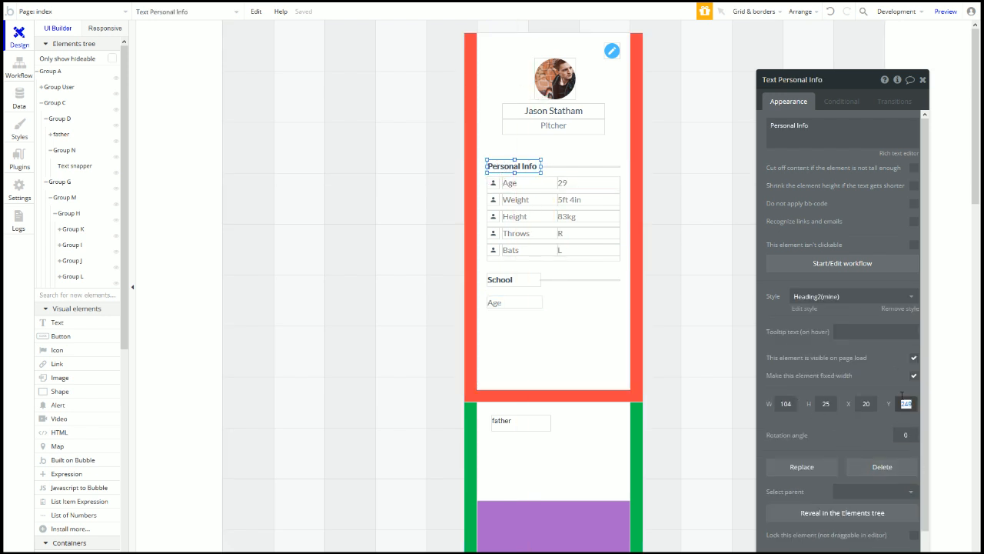
pyautogui.write('247')
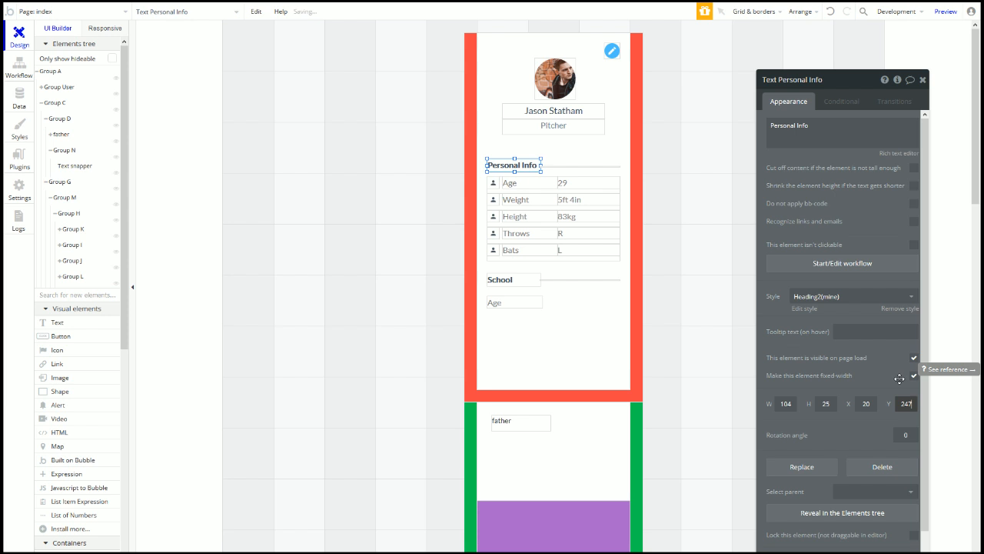
pyautogui.click(571, 166)
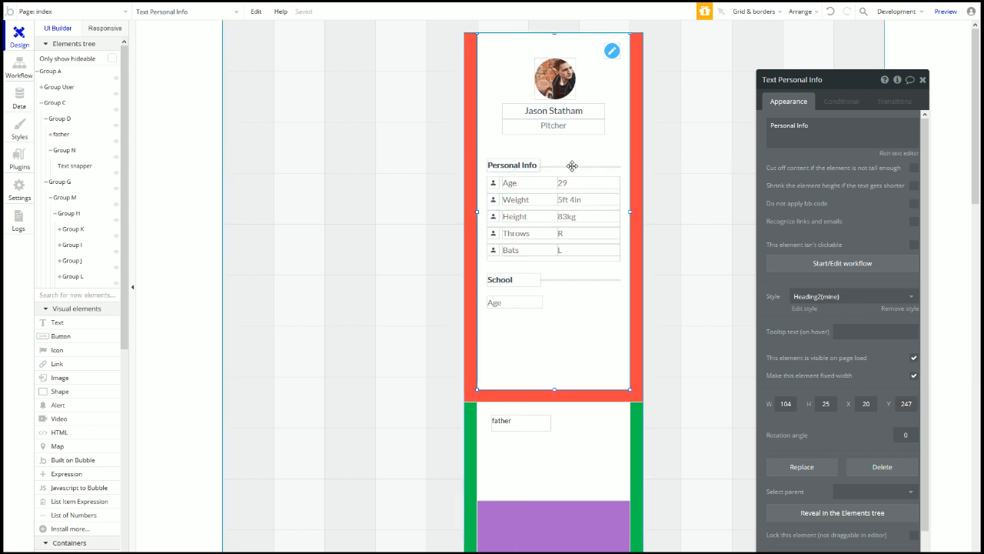
pyautogui.click(569, 166)
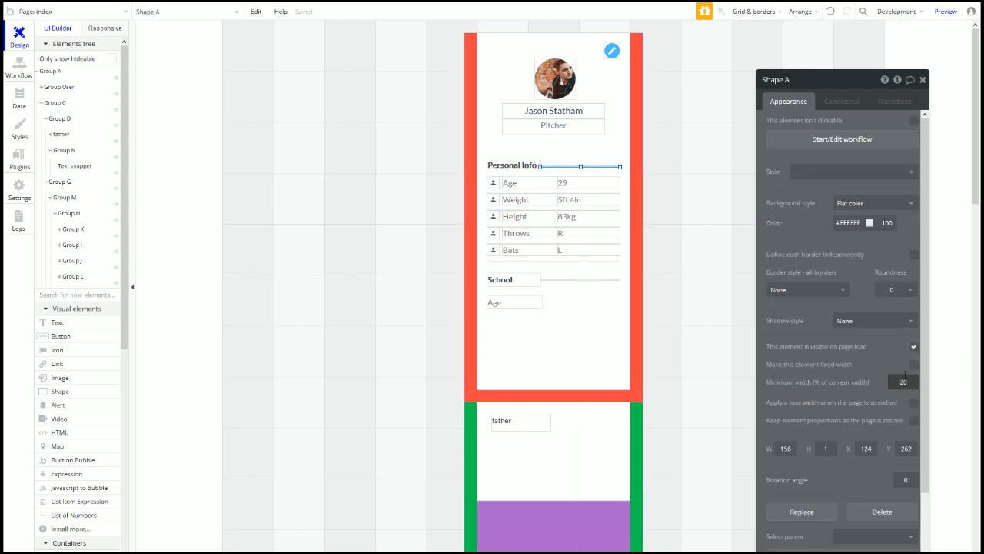
pyautogui.write('260')
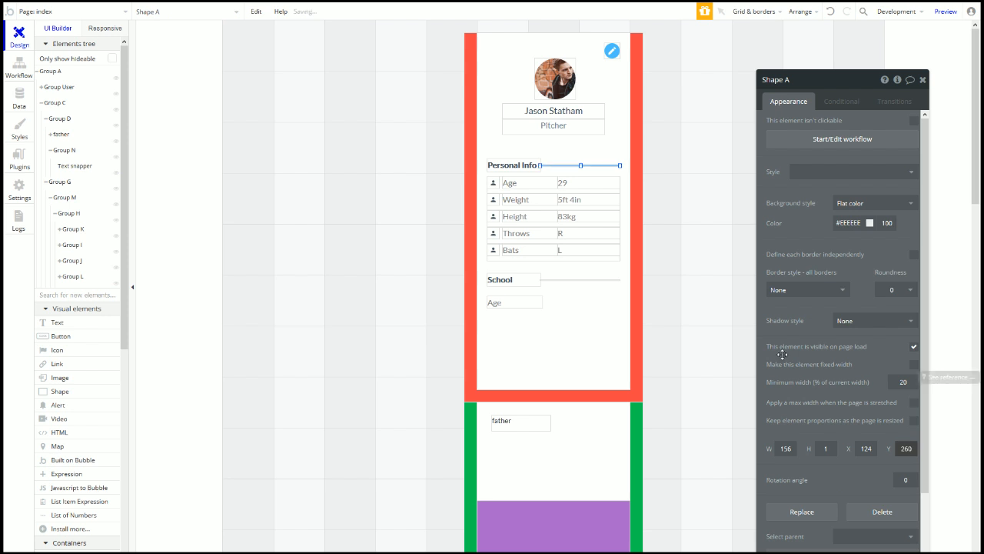
pyautogui.click(513, 258)
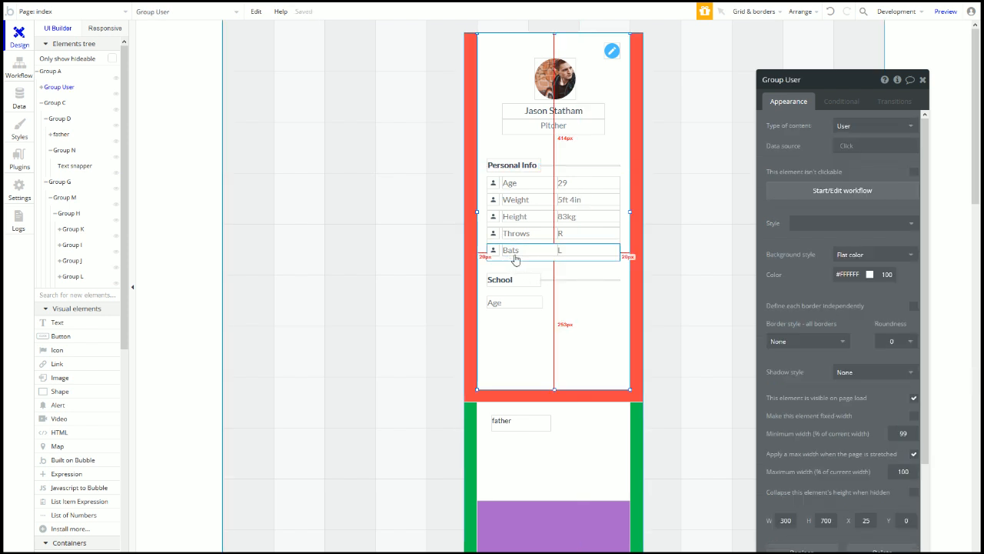
# Step: Nudge the copied Age text up under School and set its Y to 507
pyautogui.moveTo(506, 304)
pyautogui.mouseDown()
pyautogui.moveTo(499, 286)
pyautogui.moveTo(500, 297)
pyautogui.mouseUp()
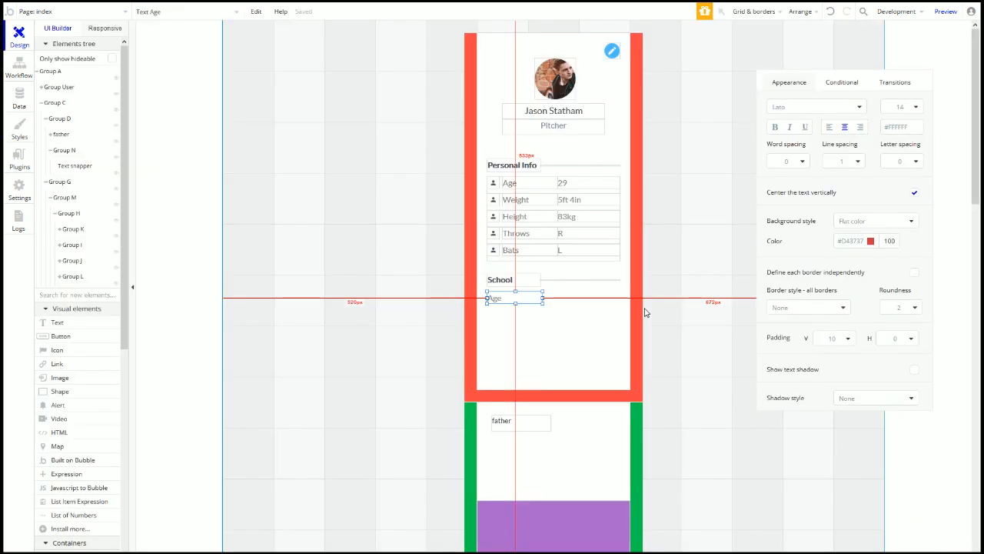
pyautogui.moveTo(500, 298); pyautogui.dragTo(500, 297)
pyautogui.scroll(-10, 823, 425)
pyautogui.doubleClick(906, 385)
pyautogui.write('507')
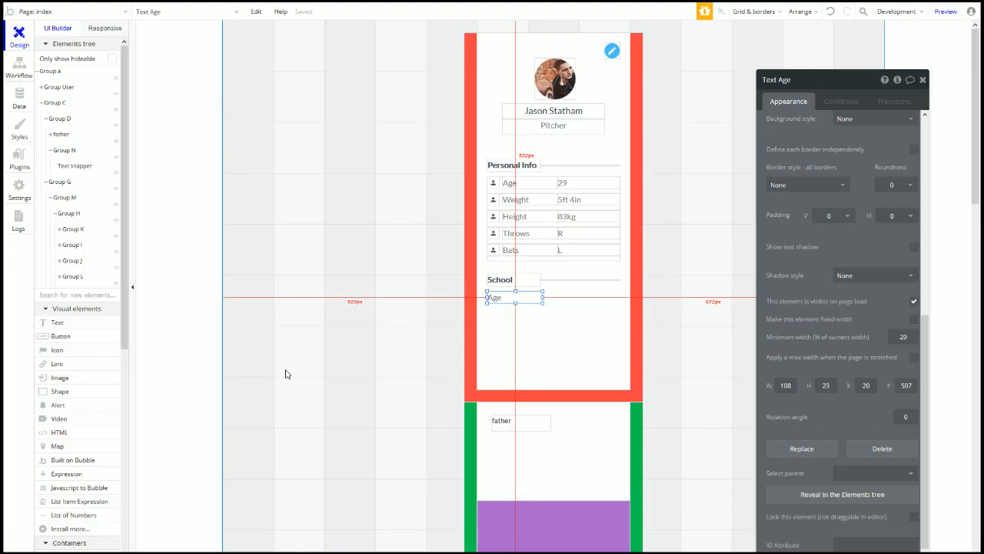
pyautogui.moveTo(507, 298); pyautogui.dragTo(542, 298)
# Step: Rename the School heading to Education and select the Age text's wording for replacement
pyautogui.click(531, 282)
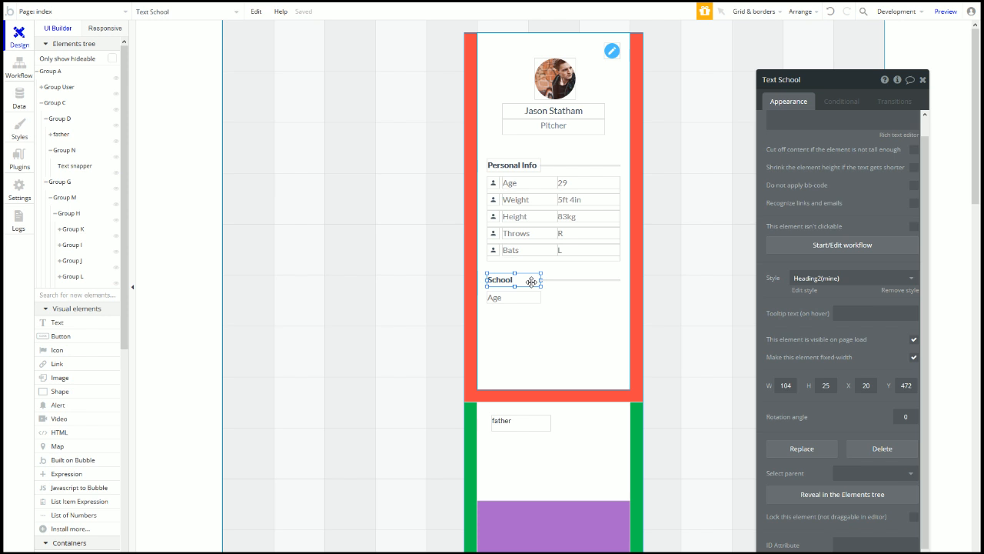
pyautogui.scroll(1, 817, 137)
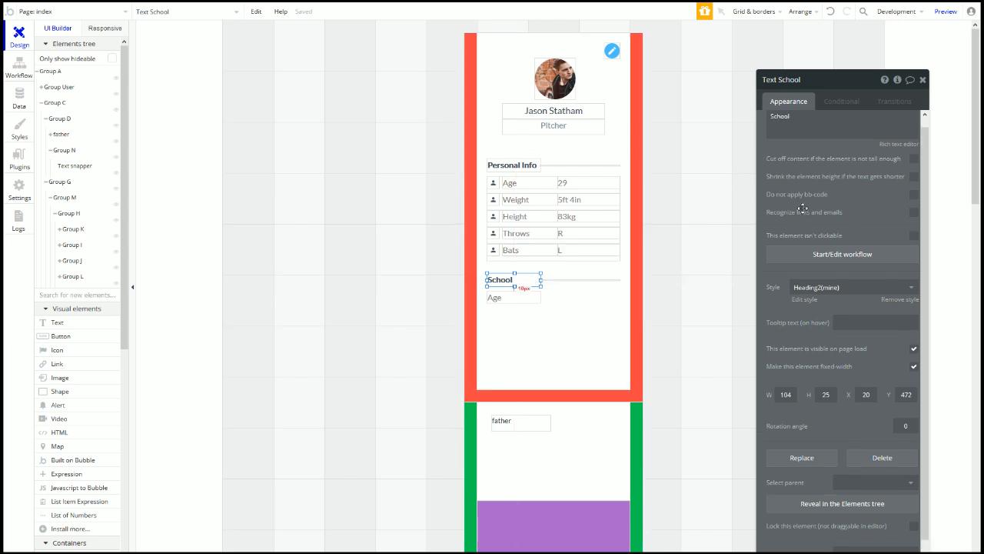
pyautogui.tripleClick(816, 137)
pyautogui.write('Education')
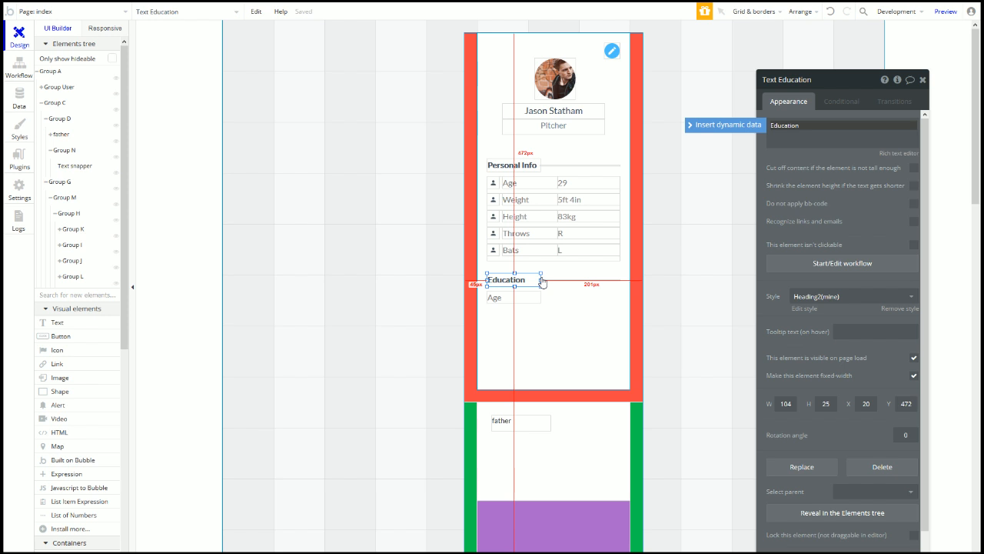
pyautogui.click(513, 298)
pyautogui.tripleClick(817, 141)
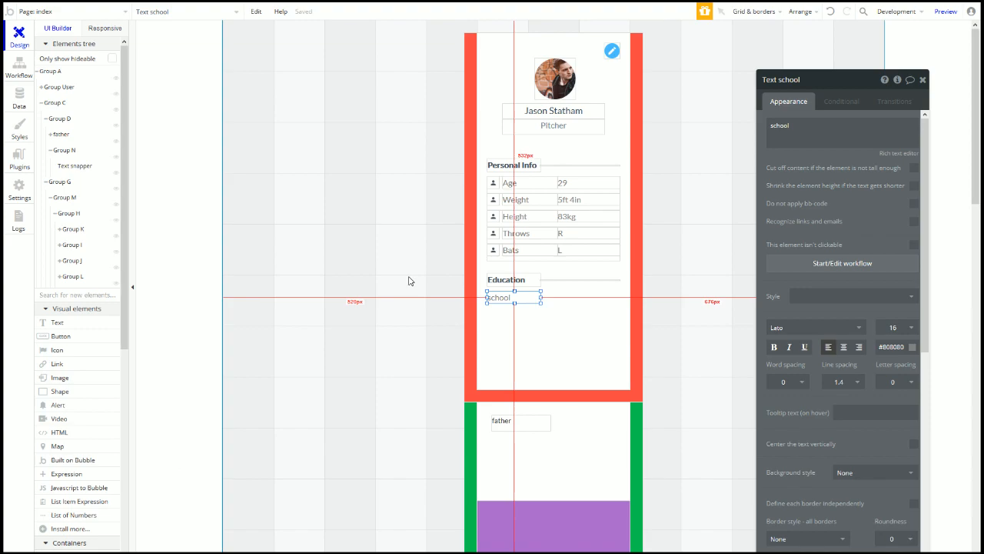
# Step: Give the school label font colour #CACACA and a height of 22
pyautogui.click(892, 347)
pyautogui.doubleClick(892, 347)
pyautogui.write('CACACA')
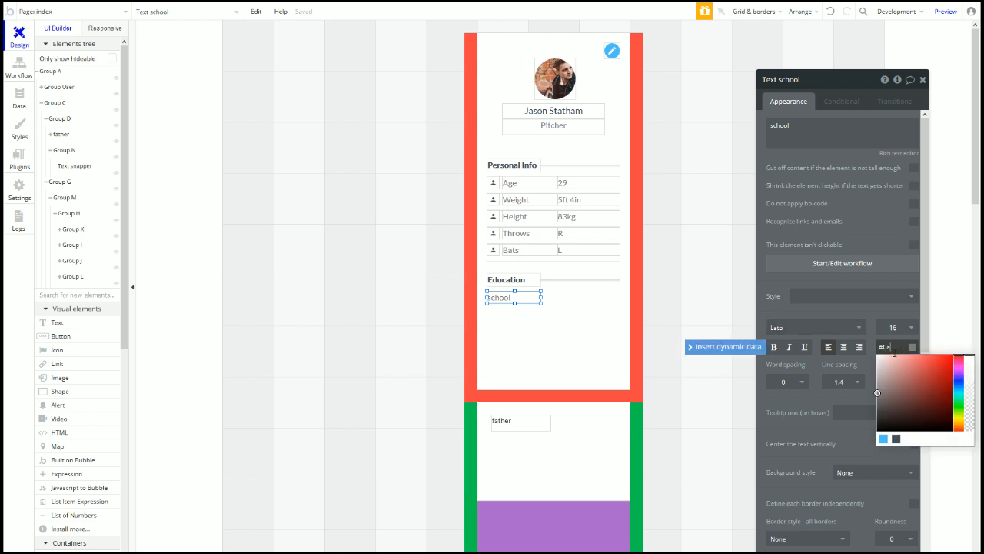
pyautogui.click(888, 314)
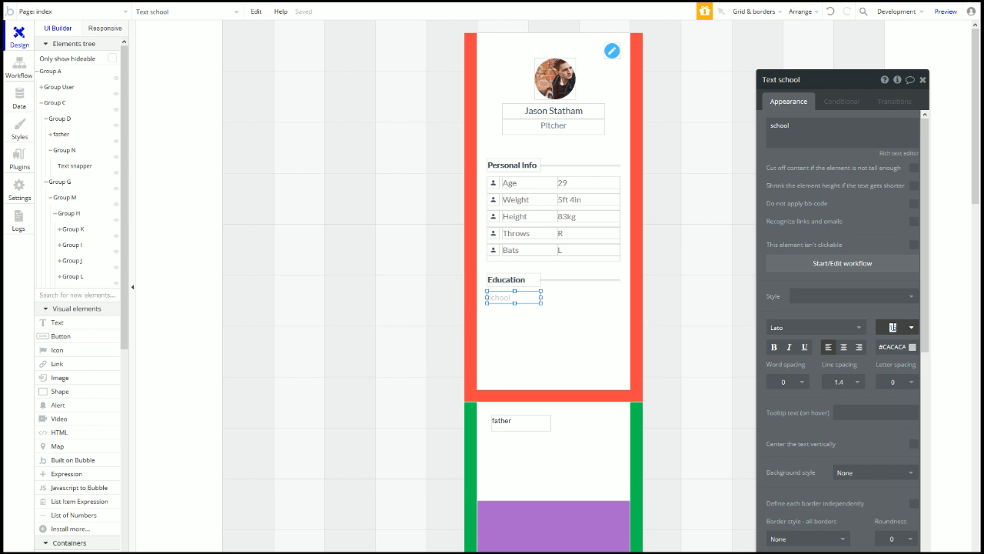
pyautogui.scroll(-5, 803, 388)
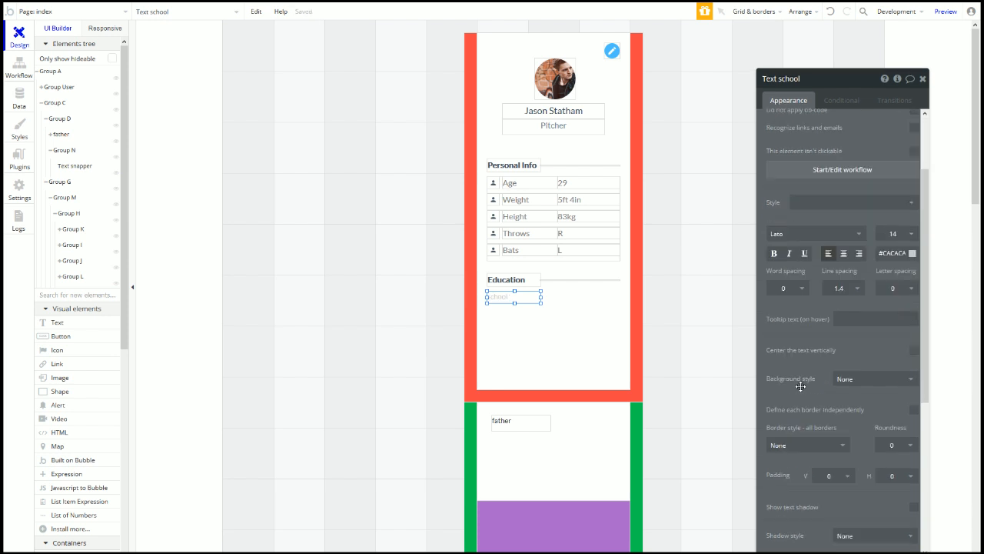
pyautogui.click(826, 426)
pyautogui.write('22')
# Step: Add a wider copy below in size 16, colour #808080, reading St. James College
pyautogui.moveTo(505, 298); pyautogui.dragTo(505, 309)
pyautogui.click(894, 326)
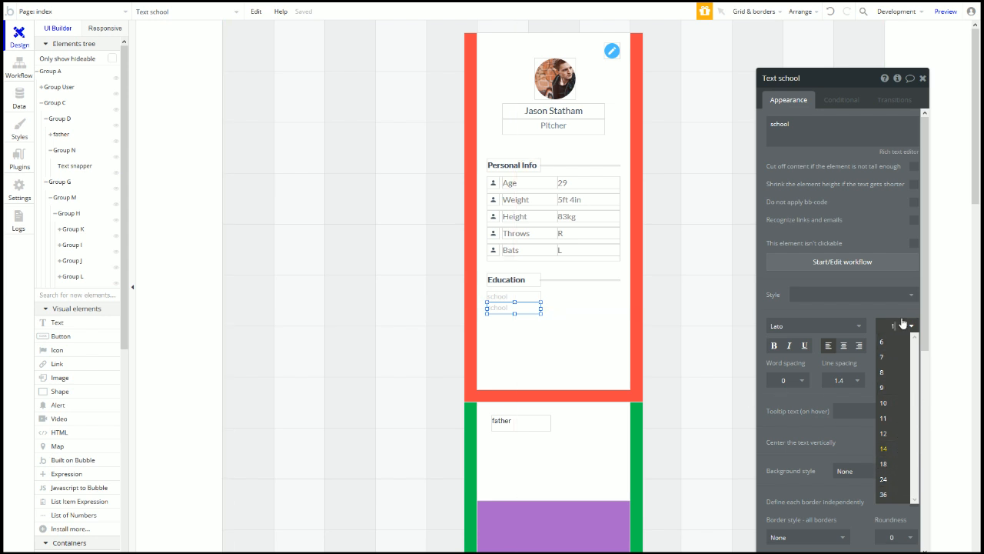
pyautogui.click(861, 312)
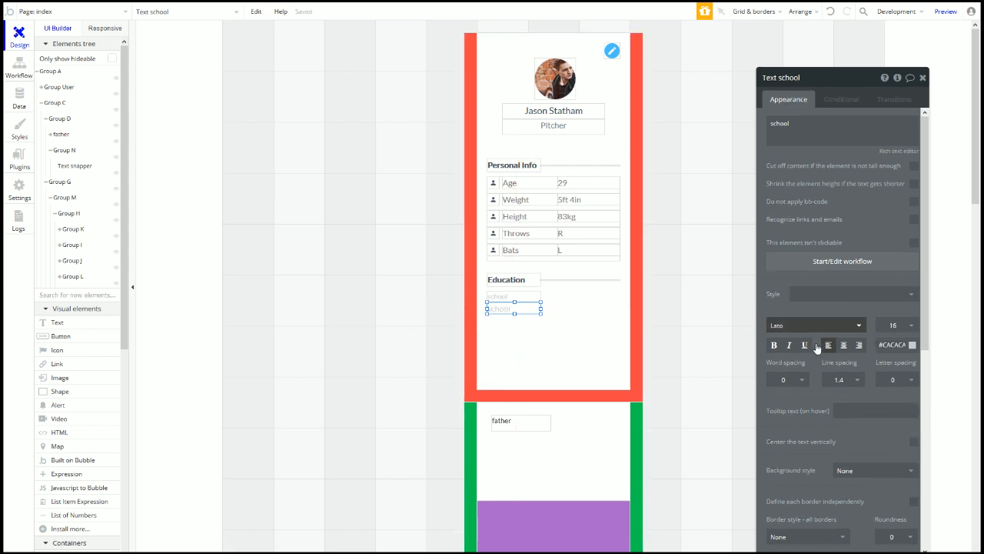
pyautogui.click(885, 346)
pyautogui.hotkey('ctrl', 'a')
pyautogui.write('80')
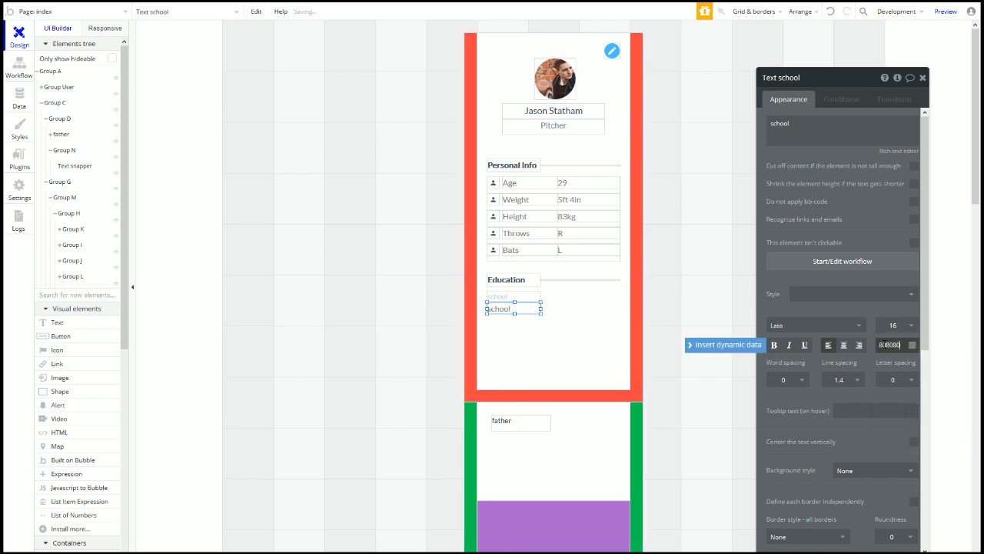
pyautogui.click(861, 323)
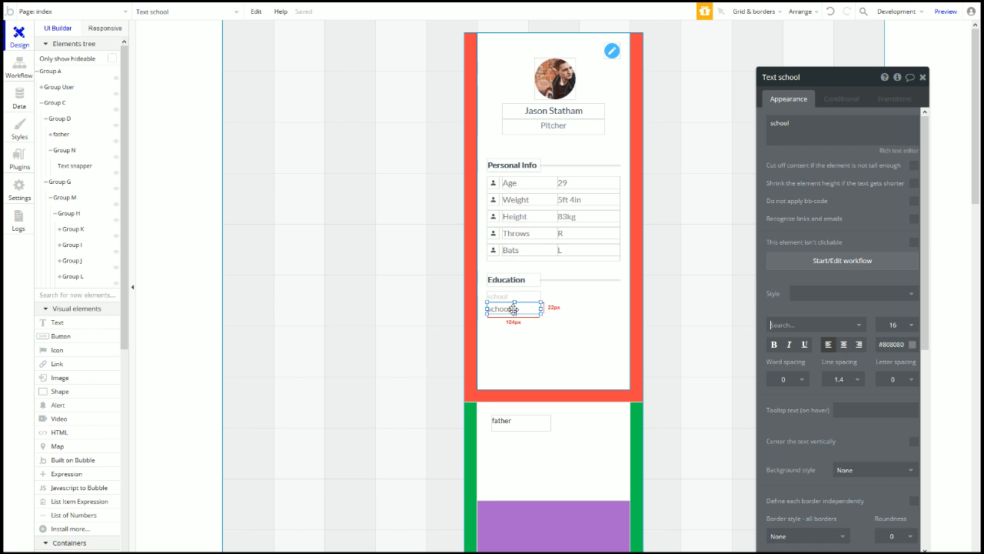
pyautogui.moveTo(540, 308); pyautogui.dragTo(561, 310)
pyautogui.doubleClick(842, 125)
pyautogui.write('St. James College')
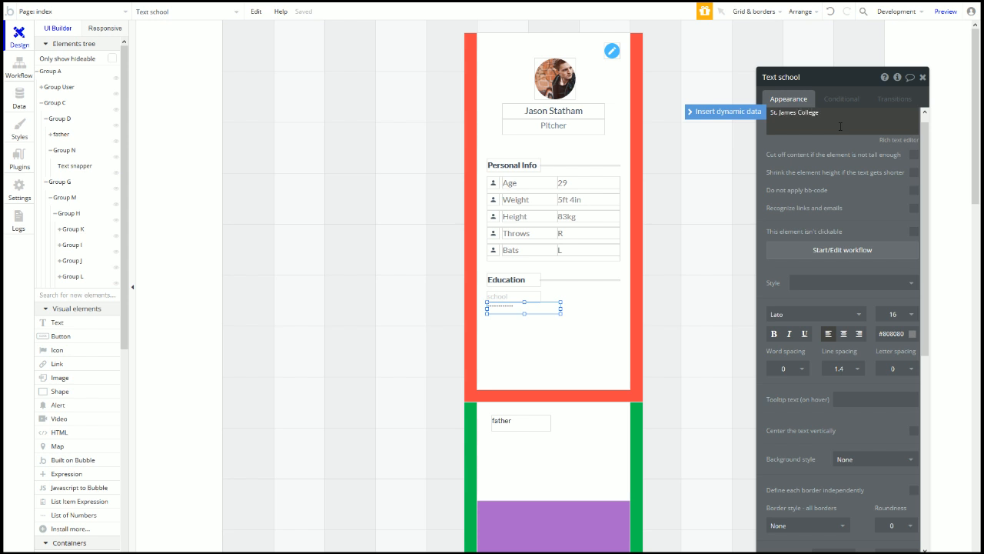
# Step: Make St. James College slightly taller, undoing a trial insert of the parent group's User data
pyautogui.moveTo(526, 314); pyautogui.dragTo(525, 315)
pyautogui.click(802, 126)
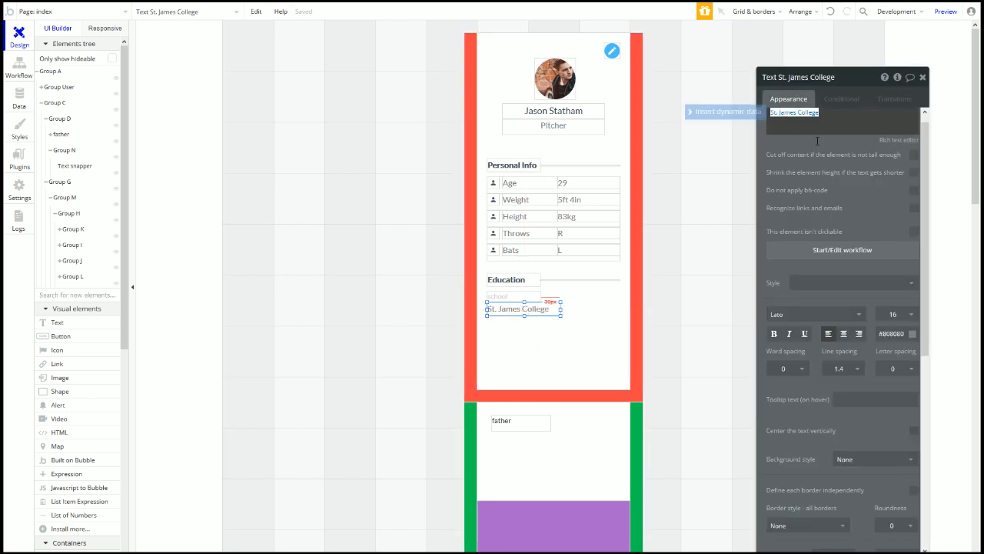
pyautogui.click(727, 112)
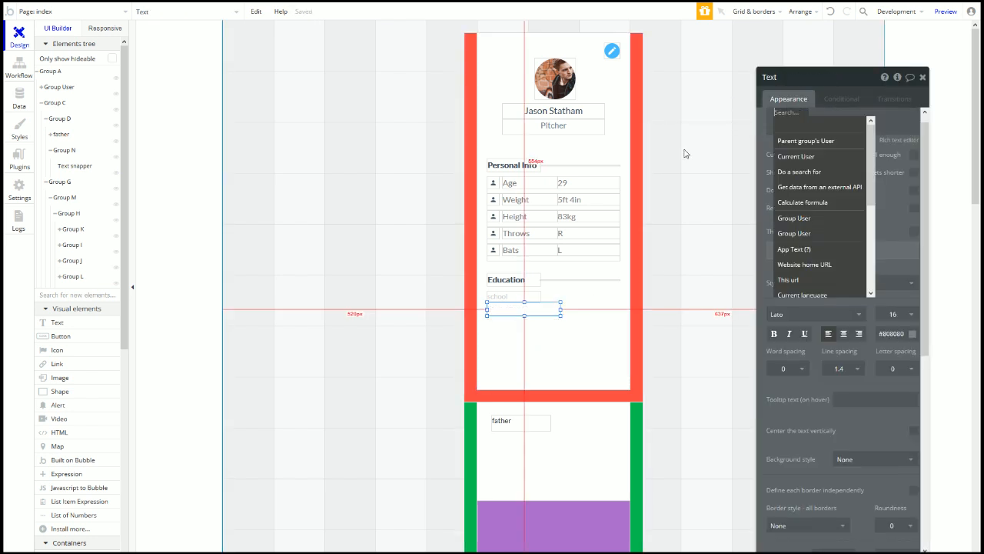
pyautogui.click(822, 145)
pyautogui.click(787, 114)
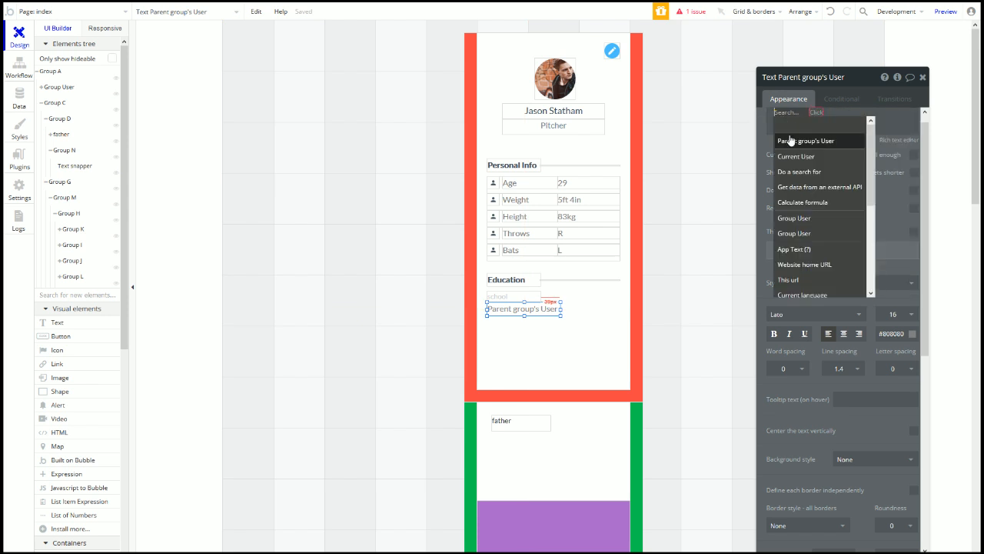
pyautogui.click(790, 140)
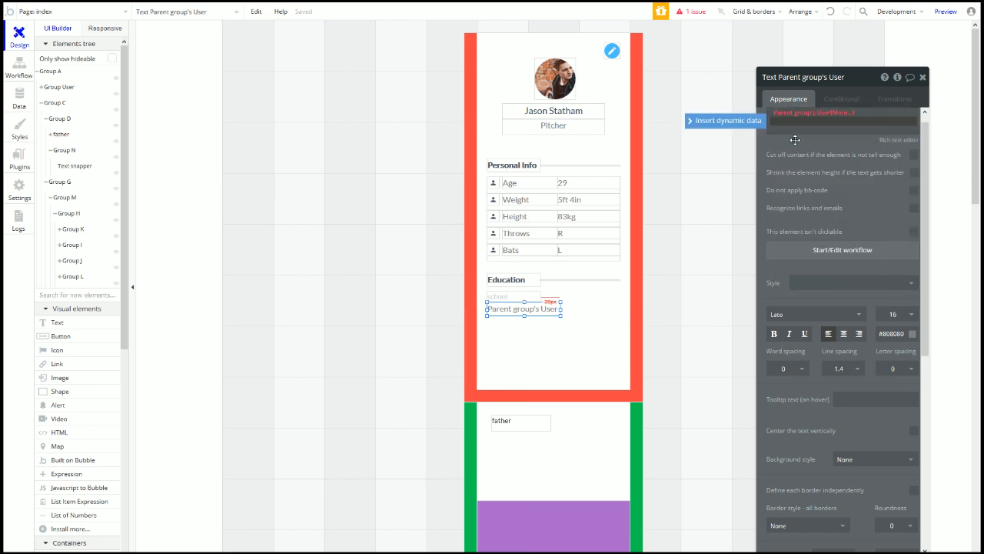
pyautogui.hotkey('ctrl', 'z')
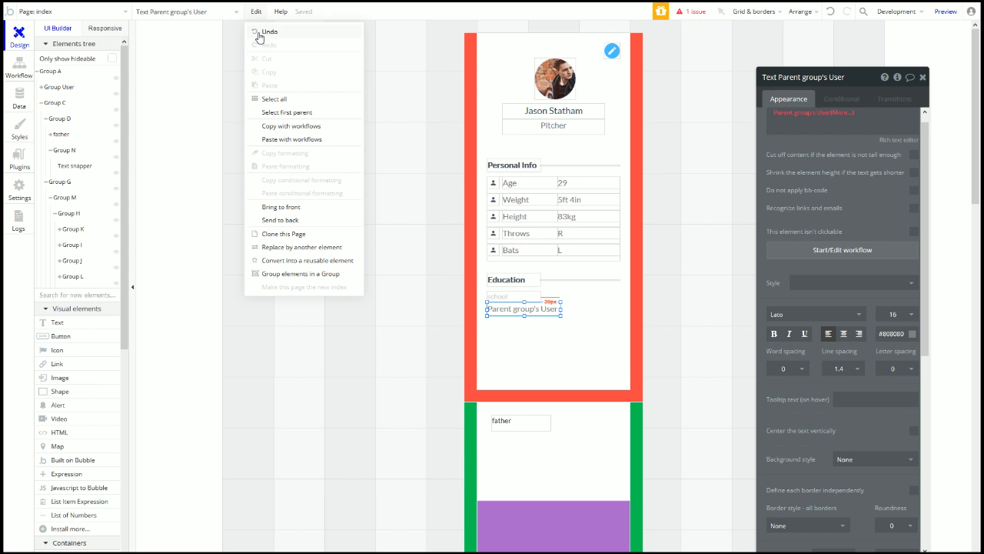
pyautogui.hotkey('ctrl', 'z')
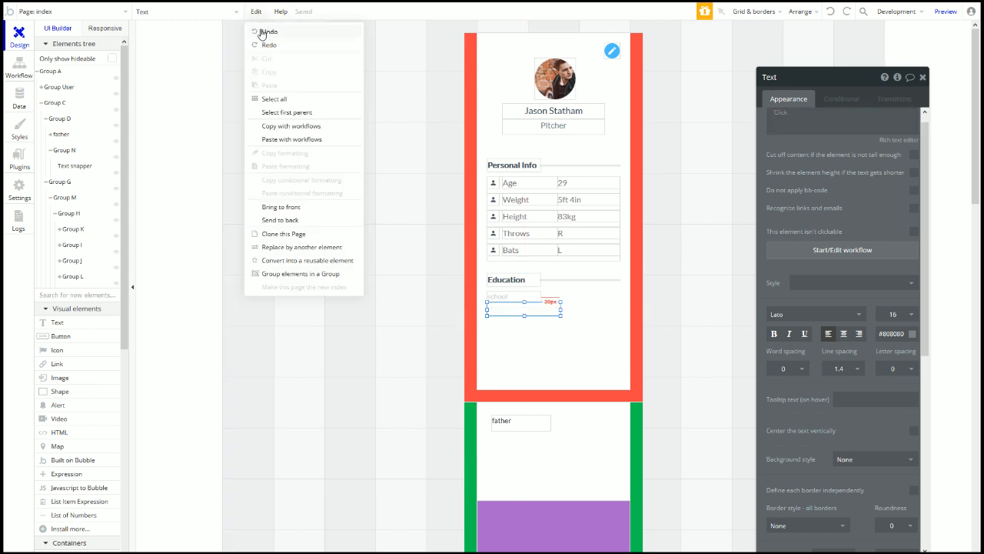
pyautogui.click(510, 377)
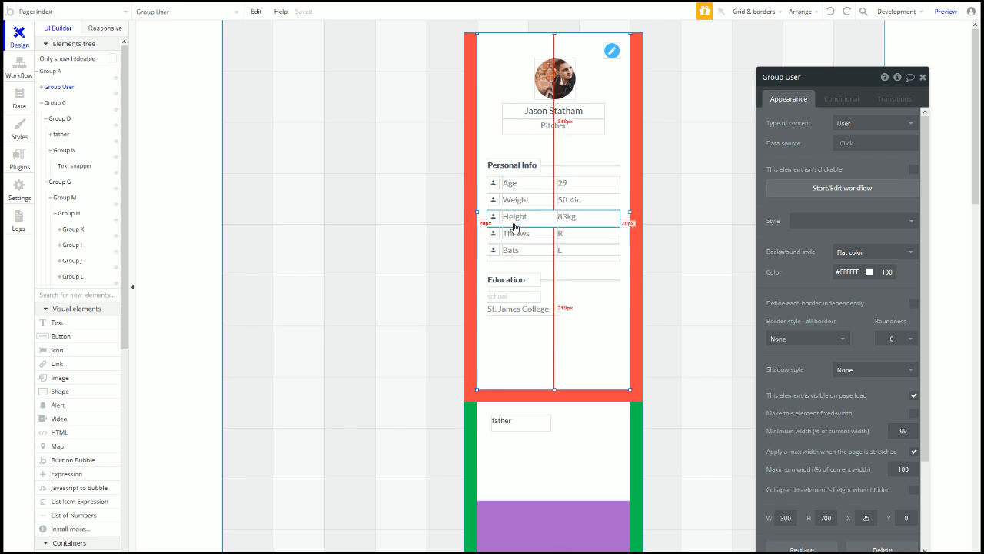
# Step: Move the Personal Info heading to Y 233 and raise its divider line to match
pyautogui.click(513, 170)
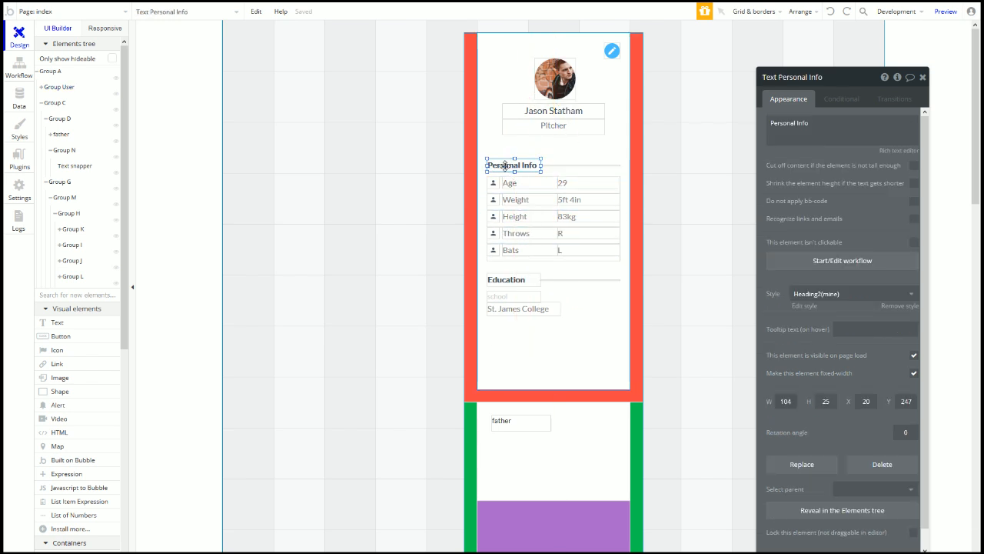
pyautogui.moveTo(509, 165); pyautogui.dragTo(503, 161)
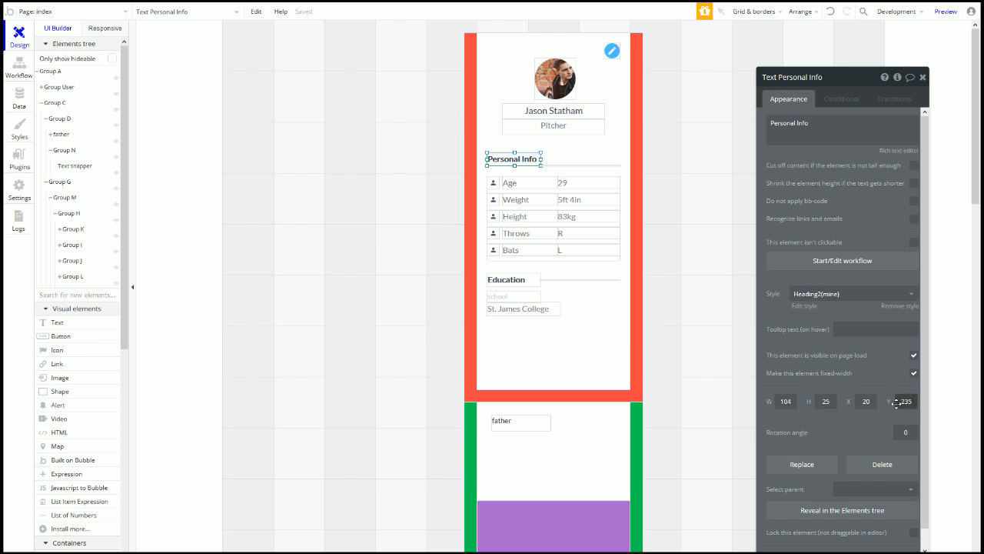
pyautogui.write('23')
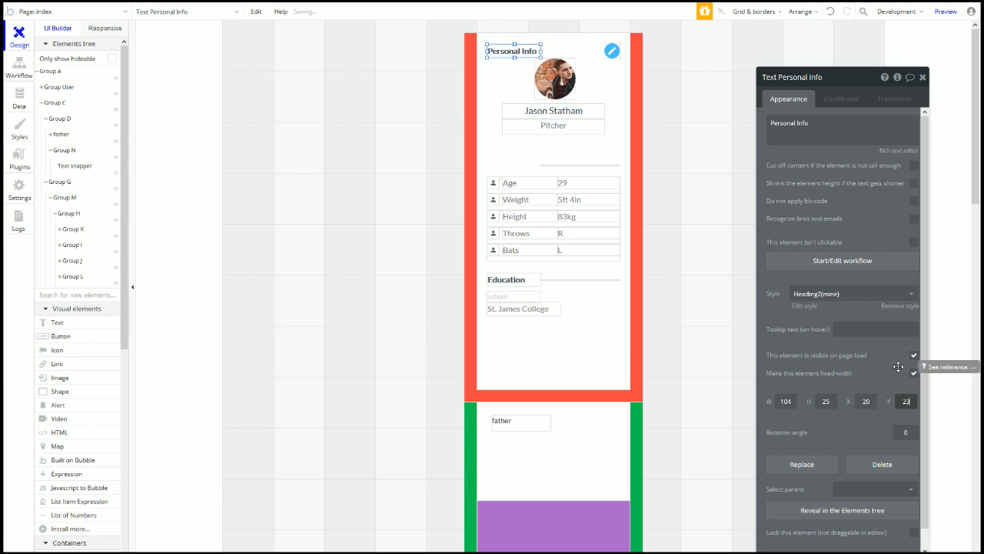
pyautogui.write('3')
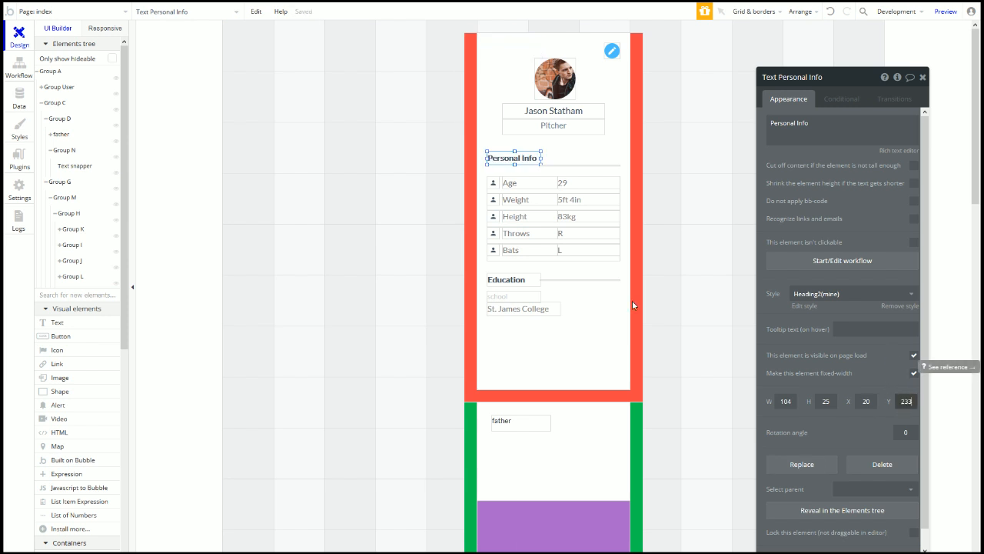
pyautogui.click(547, 169)
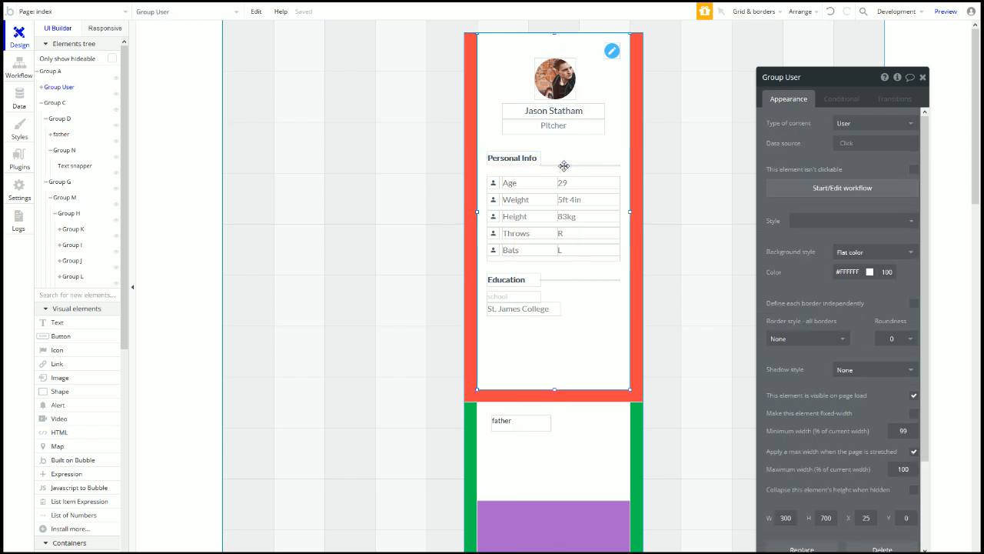
pyautogui.click(564, 167)
pyautogui.press('Up')
pyautogui.press('Up')
pyautogui.press('Up')
pyautogui.press('Up')
pyautogui.press('Up')
pyautogui.press('Up')
pyautogui.press('Up')
pyautogui.press('Up')
pyautogui.press('Up')
pyautogui.press('Up')
pyautogui.press('Up')
pyautogui.press('Up')
pyautogui.press('Up')
pyautogui.press('Up')
pyautogui.press('Up')
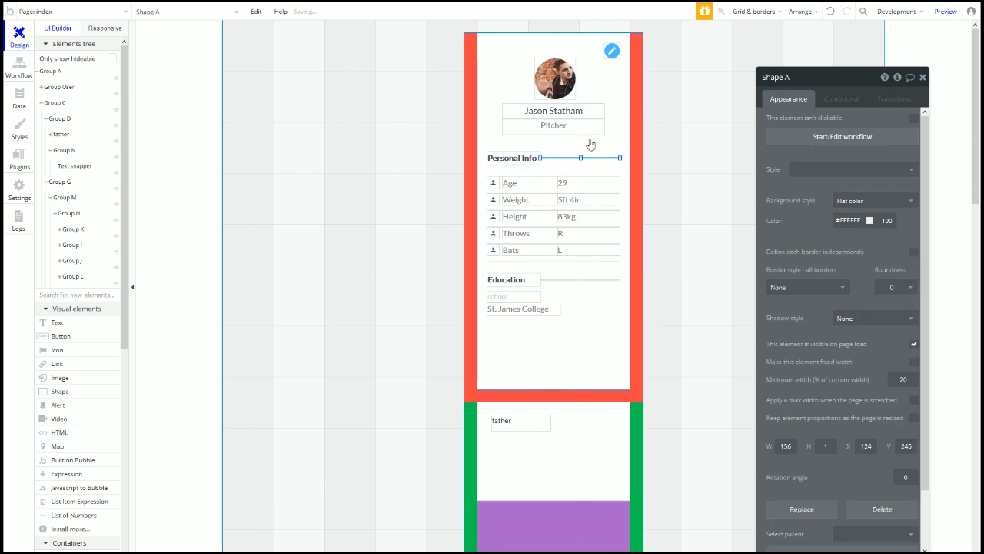
# Step: Move the Education heading to Y 462 and raise its divider line level with it
pyautogui.click(507, 259)
pyautogui.click(512, 252)
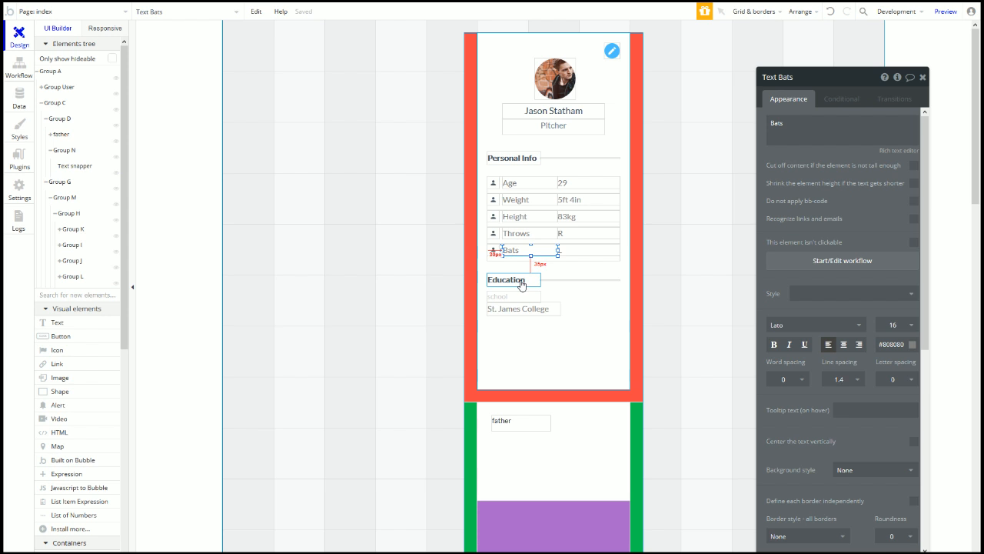
pyautogui.click(521, 285)
pyautogui.click(906, 401)
pyautogui.write('462')
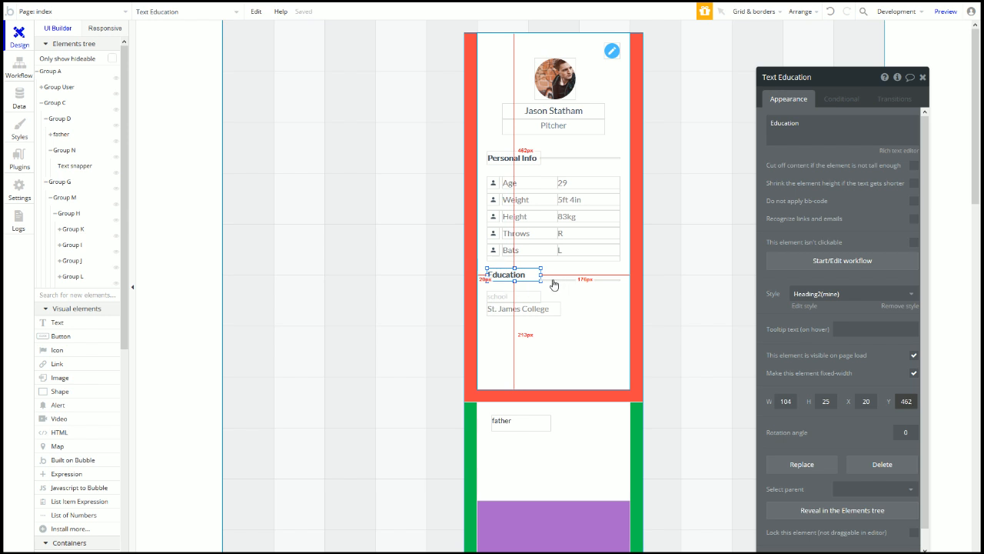
pyautogui.click(549, 284)
pyautogui.click(548, 280)
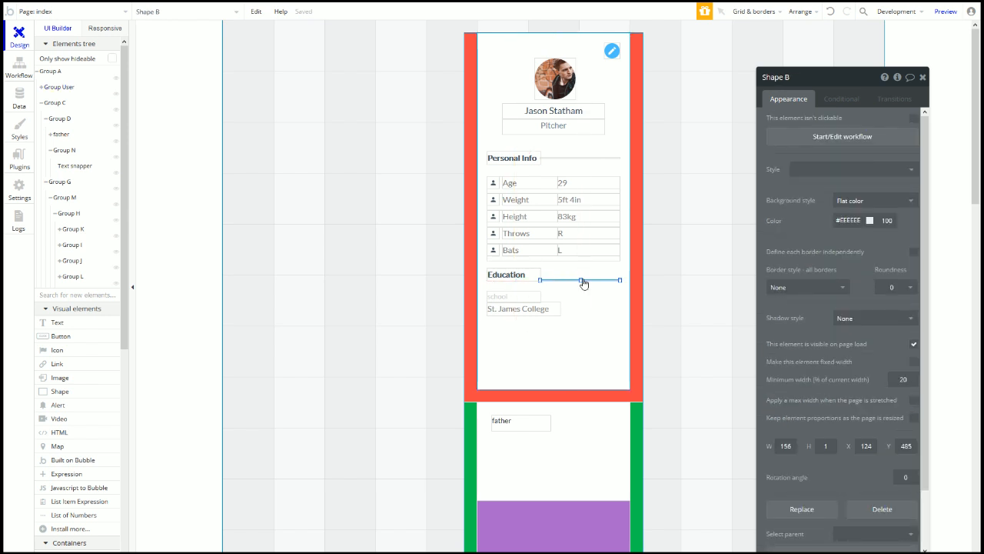
pyautogui.press('Up')
pyautogui.press('Up')
pyautogui.press('Up')
pyautogui.press('Up')
pyautogui.press('Up')
pyautogui.press('Up')
pyautogui.press('Up')
pyautogui.press('Up')
pyautogui.press('Up')
pyautogui.click(508, 296)
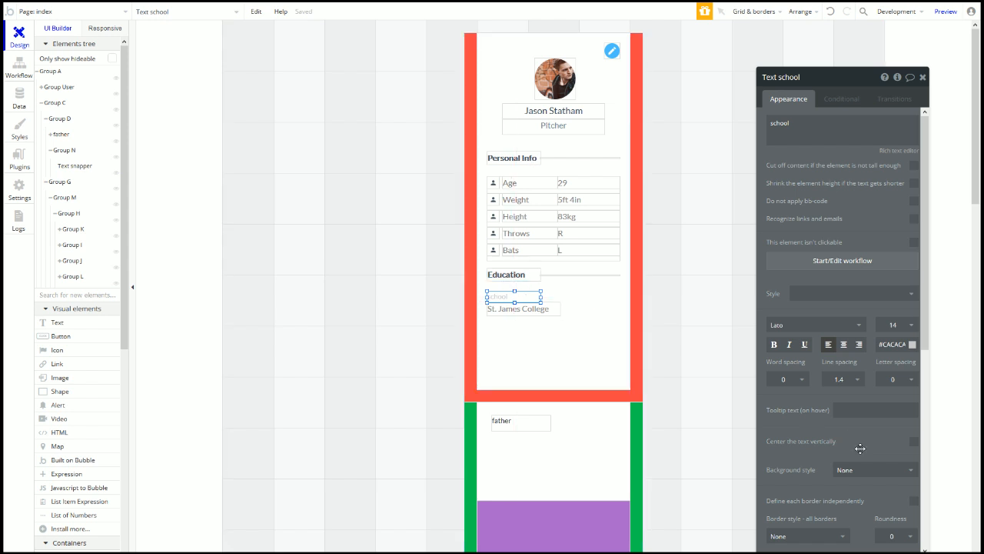
# Step: Set the school label to Y 512 and position a second school label at Y 570
pyautogui.scroll(-5, 860, 437)
pyautogui.click(905, 383)
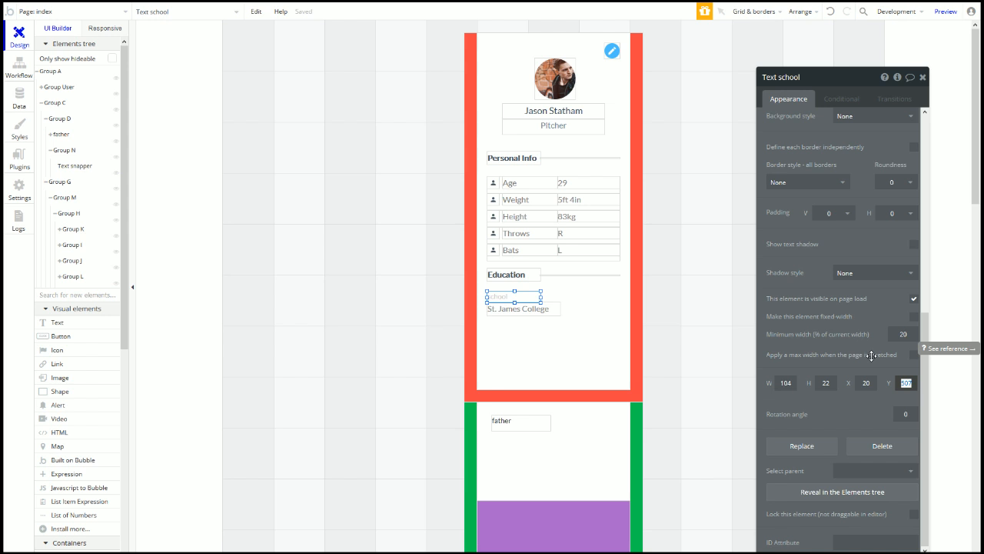
pyautogui.write('512')
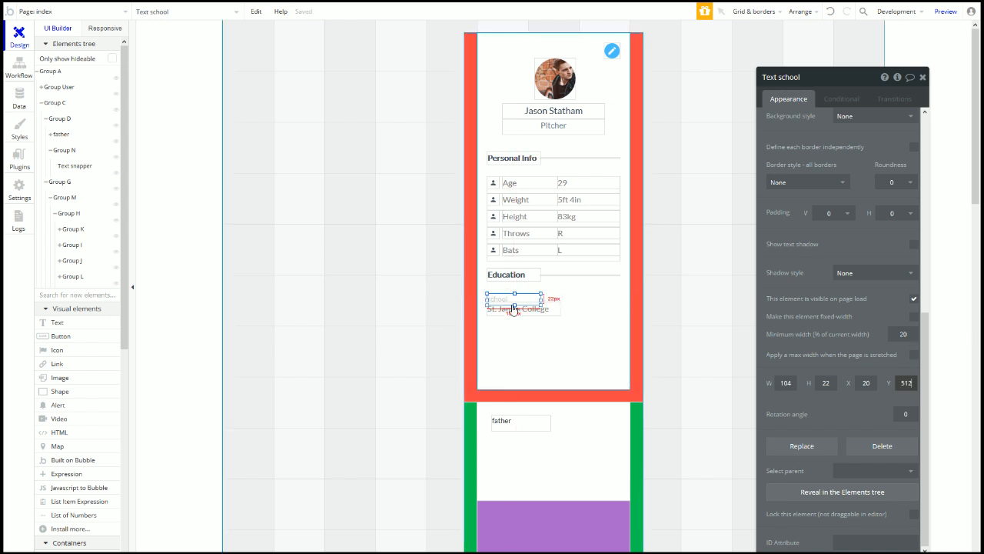
pyautogui.moveTo(506, 310); pyautogui.dragTo(499, 333)
pyautogui.keyDown('shift'); pyautogui.click(506, 304); pyautogui.keyUp('shift')
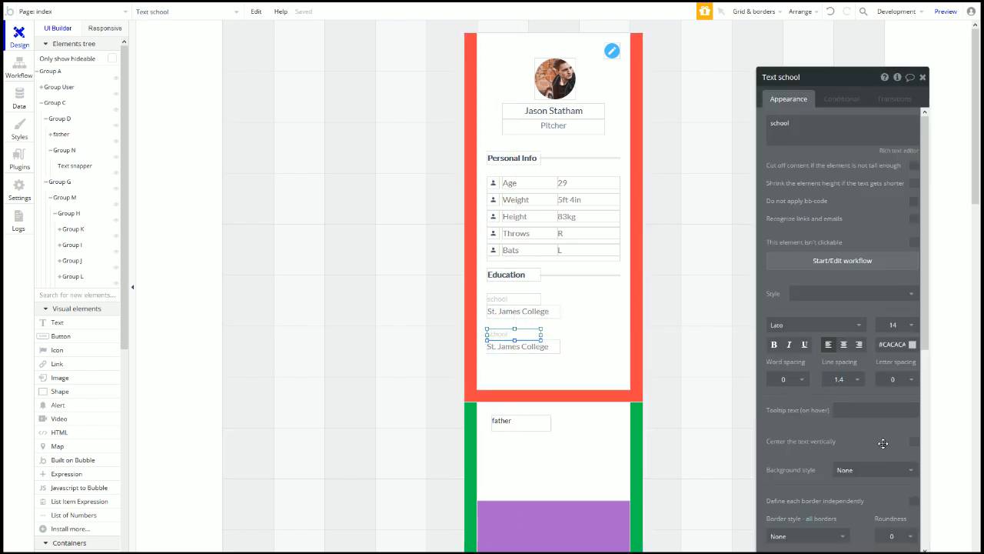
pyautogui.click(520, 235)
pyautogui.click(534, 334)
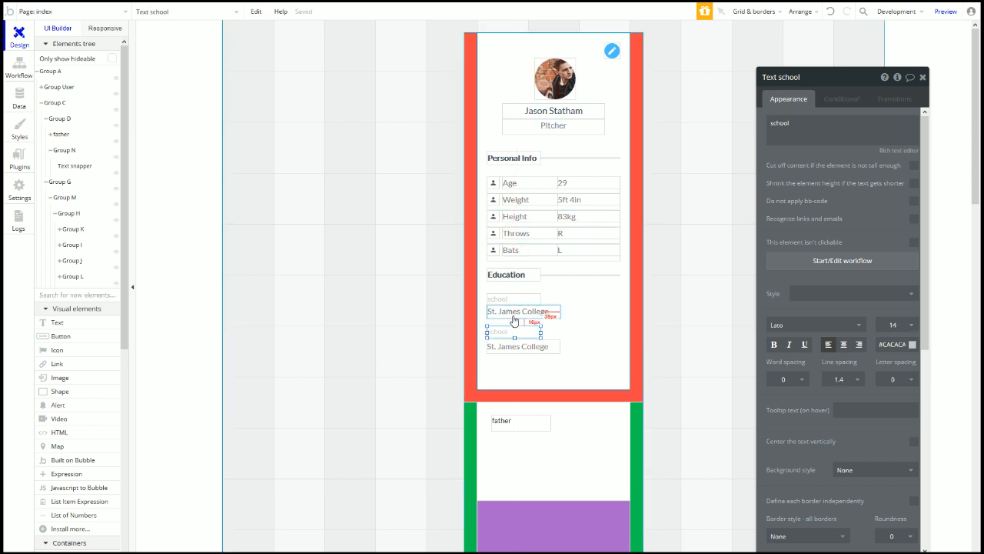
pyautogui.press('Up')
pyautogui.press('Up')
pyautogui.press('Up')
pyautogui.press('Up')
pyautogui.press('Up')
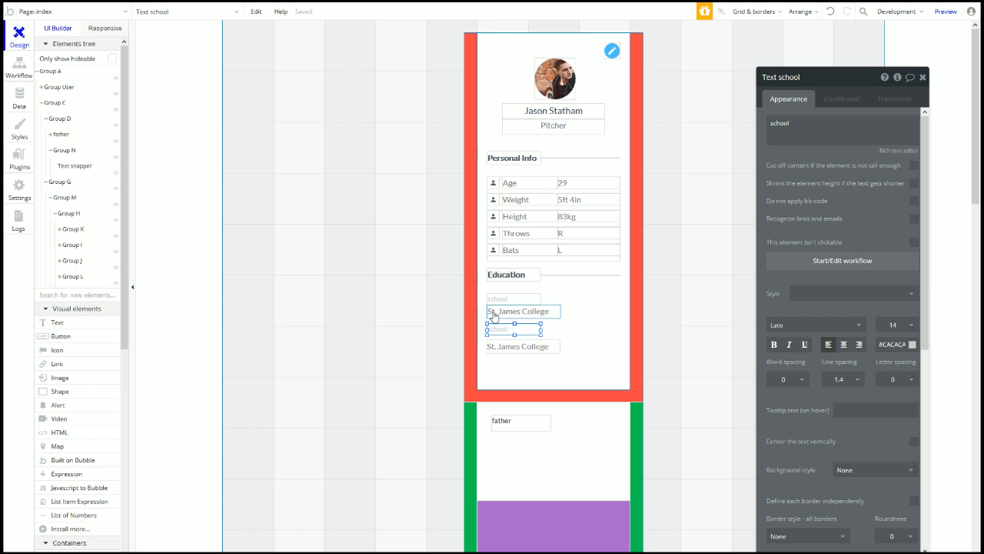
pyautogui.scroll(-5, 872, 468)
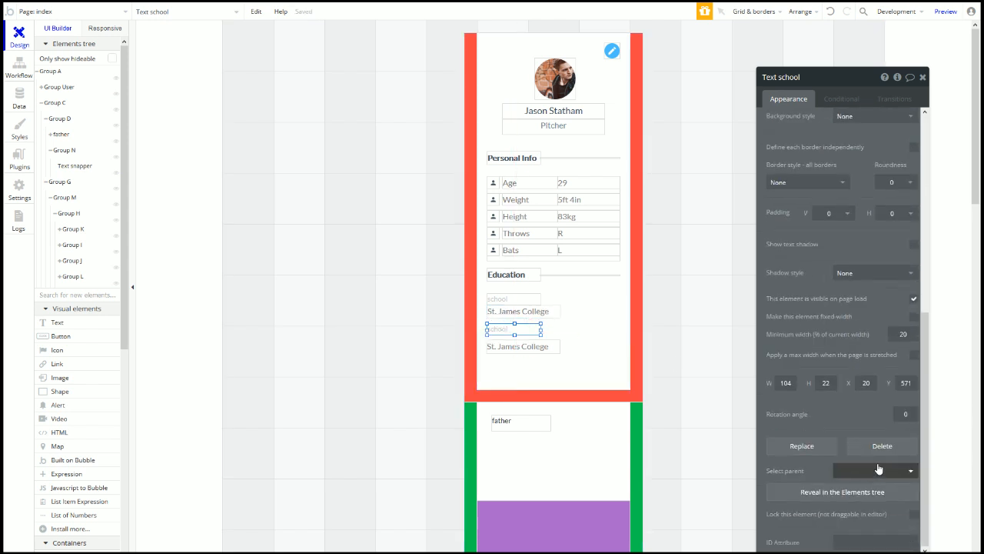
pyautogui.write('570')
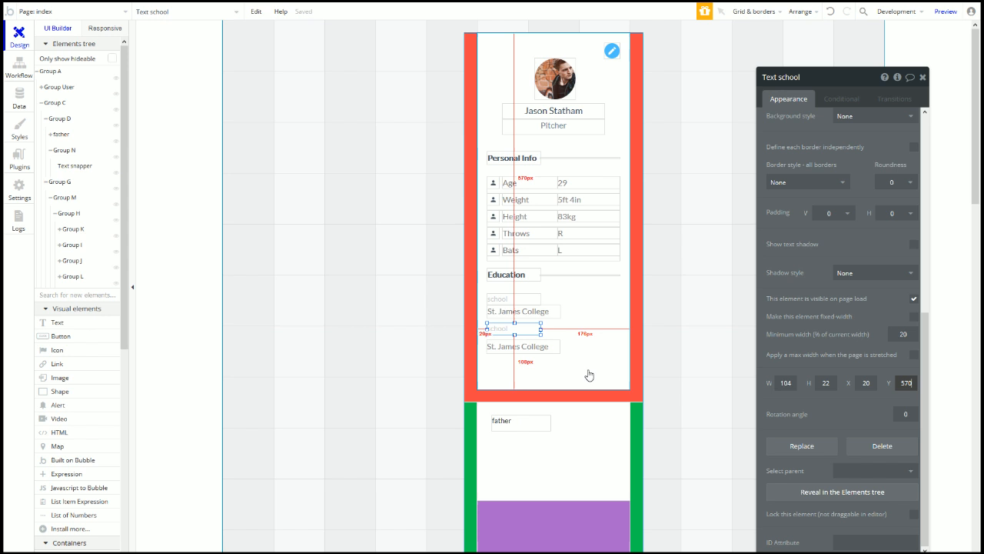
# Step: Tuck the second St. James College text under its label and move the card left of the red group
pyautogui.click(525, 347)
pyautogui.moveTo(523, 347); pyautogui.dragTo(519, 341)
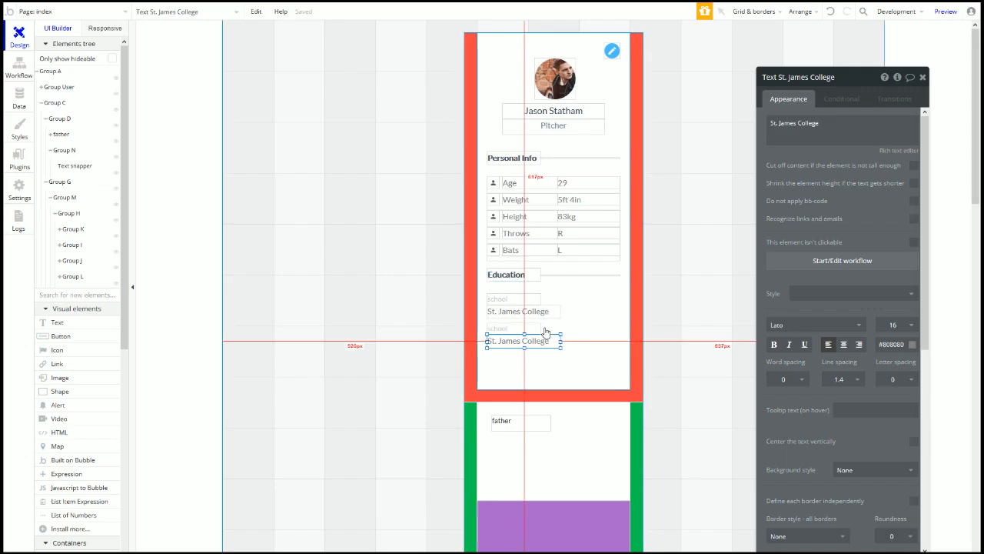
pyautogui.click(601, 377)
pyautogui.moveTo(603, 376); pyautogui.dragTo(315, 549)
# Step: Duplicate the school and St. James College pair into a third pair aligned below
pyautogui.scroll(-3, 333, 358)
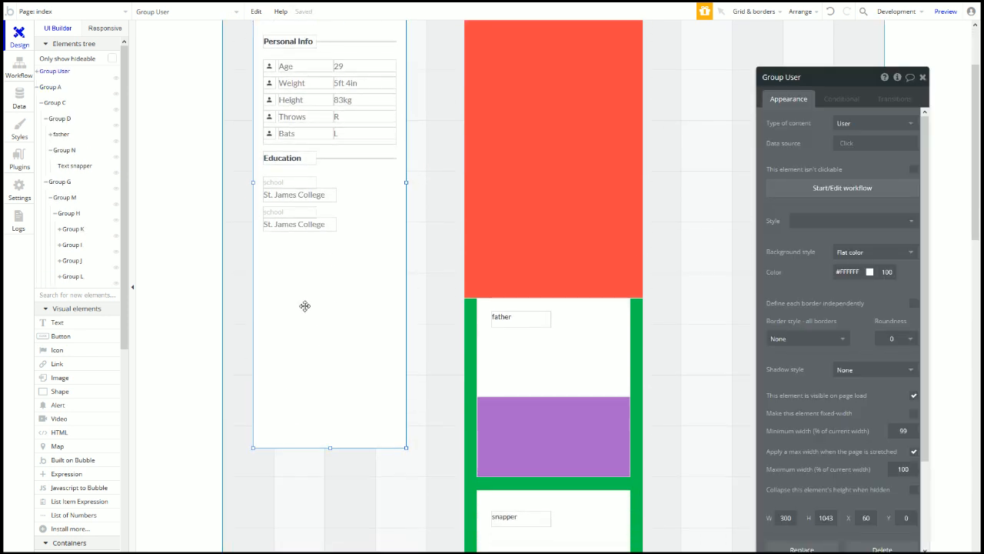
pyautogui.click(287, 217)
pyautogui.keyDown('shift'); pyautogui.click(281, 223); pyautogui.keyUp('shift')
pyautogui.hotkey('ctrl', 'c')
pyautogui.hotkey('ctrl', 'v')
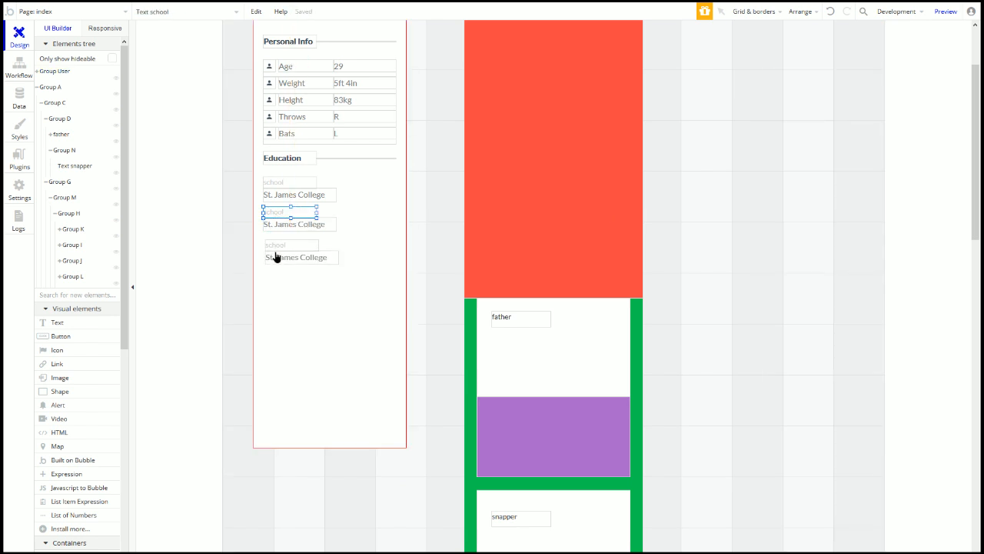
pyautogui.click(275, 255)
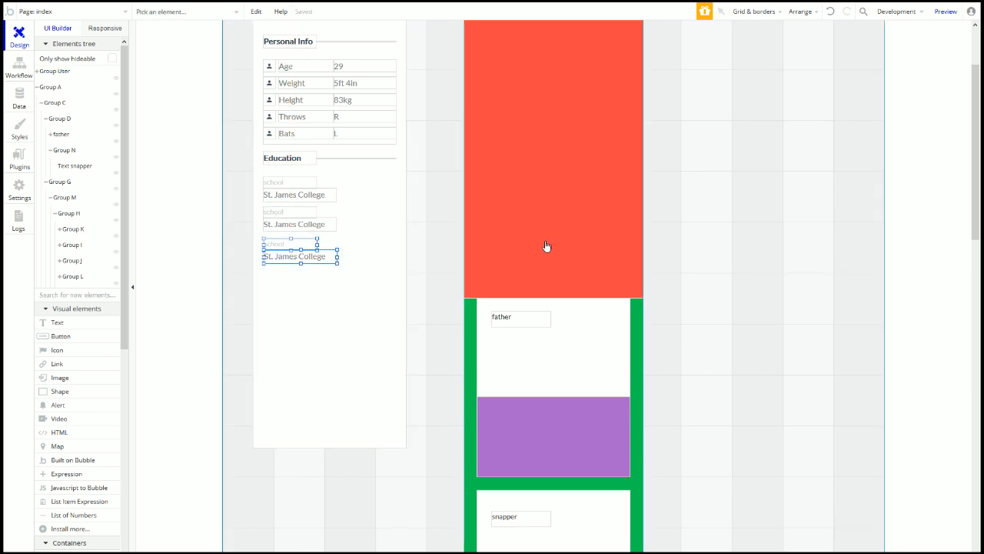
pyautogui.doubleClick(282, 244)
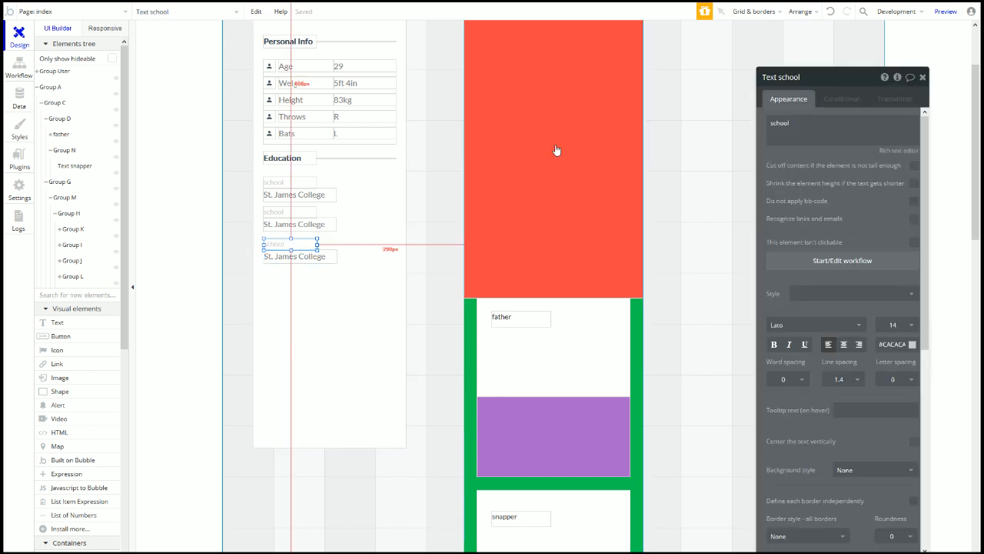
pyautogui.click(557, 158)
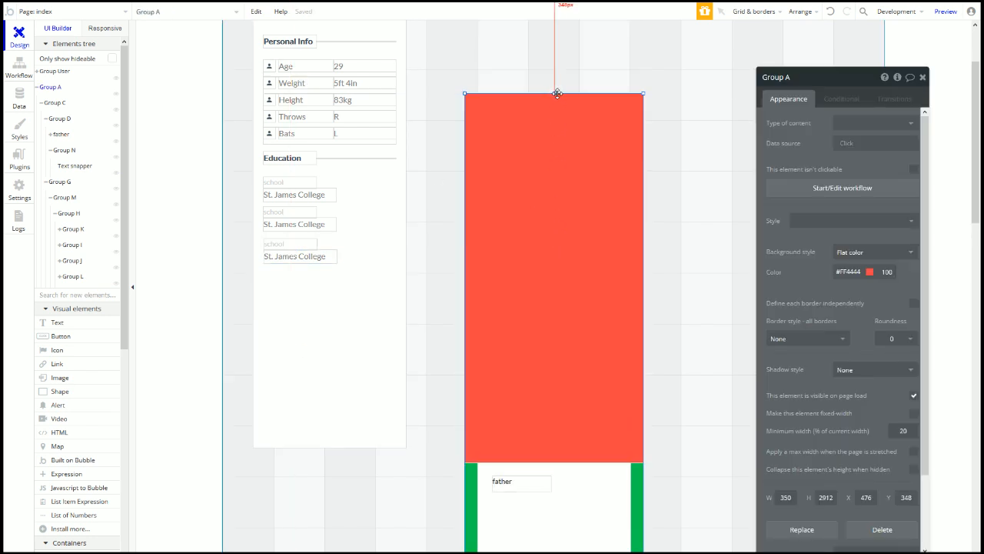
pyautogui.click(270, 243)
pyautogui.moveTo(276, 242); pyautogui.dragTo(454, 261)
pyautogui.press('Up')
pyautogui.press('Up')
pyautogui.press('Up')
pyautogui.press('Up')
pyautogui.press('Up')
pyautogui.press('alt')
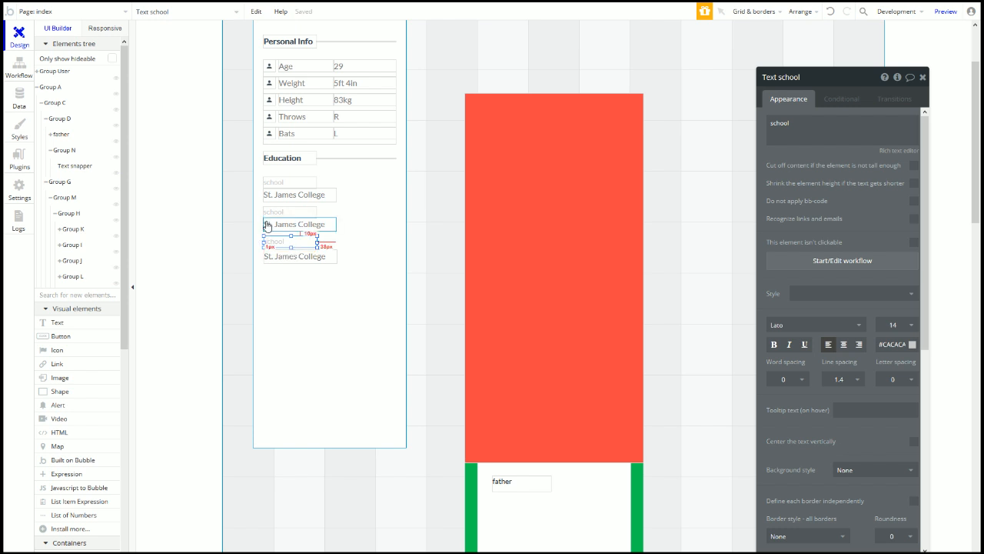
pyautogui.scroll(-5, 903, 446)
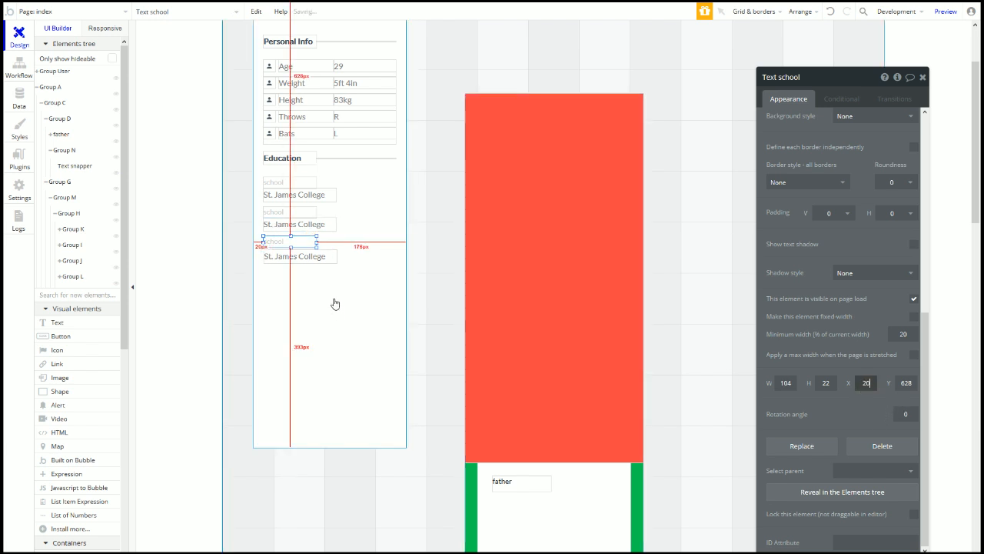
pyautogui.moveTo(300, 258); pyautogui.dragTo(297, 257)
# Step: Add a fourth school and St. James College pair, nudged into even spacing
pyautogui.keyDown('shift'); pyautogui.click(284, 243); pyautogui.keyUp('shift')
pyautogui.hotkey('ctrl', 'c')
pyautogui.hotkey('ctrl', 'v')
pyautogui.moveTo(273, 282); pyautogui.dragTo(270, 276)
pyautogui.click(274, 279)
pyautogui.click(270, 276)
pyautogui.press('Up')
pyautogui.press('Up')
pyautogui.press('Up')
pyautogui.press('Up')
pyautogui.press('Up')
pyautogui.press('Up')
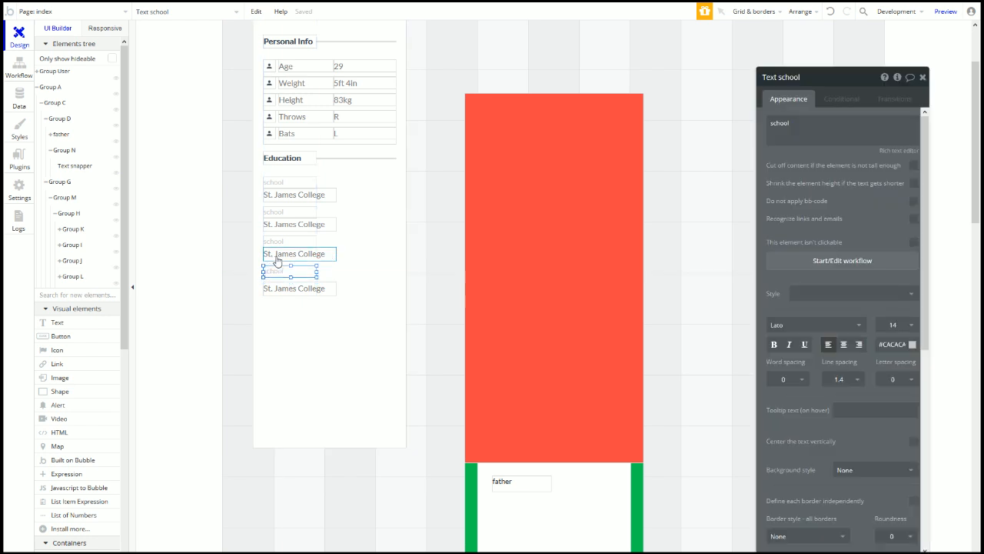
pyautogui.click(298, 289)
pyautogui.press('Up')
pyautogui.press('Up')
pyautogui.press('Up')
pyautogui.press('Up')
pyautogui.press('Up')
pyautogui.press('Up')
pyautogui.press('Up')
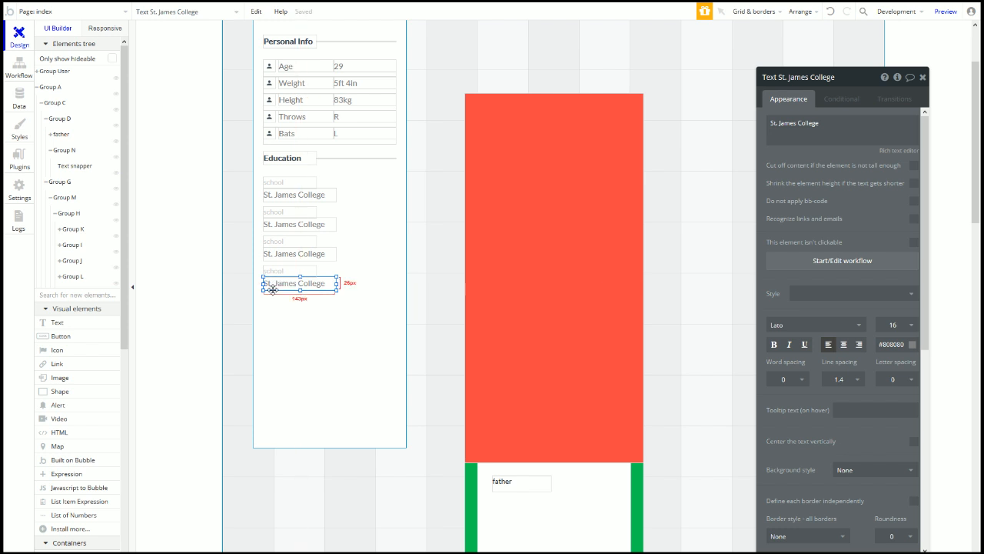
pyautogui.moveTo(273, 286); pyautogui.dragTo(273, 285)
pyautogui.click(295, 272)
pyautogui.click(290, 157)
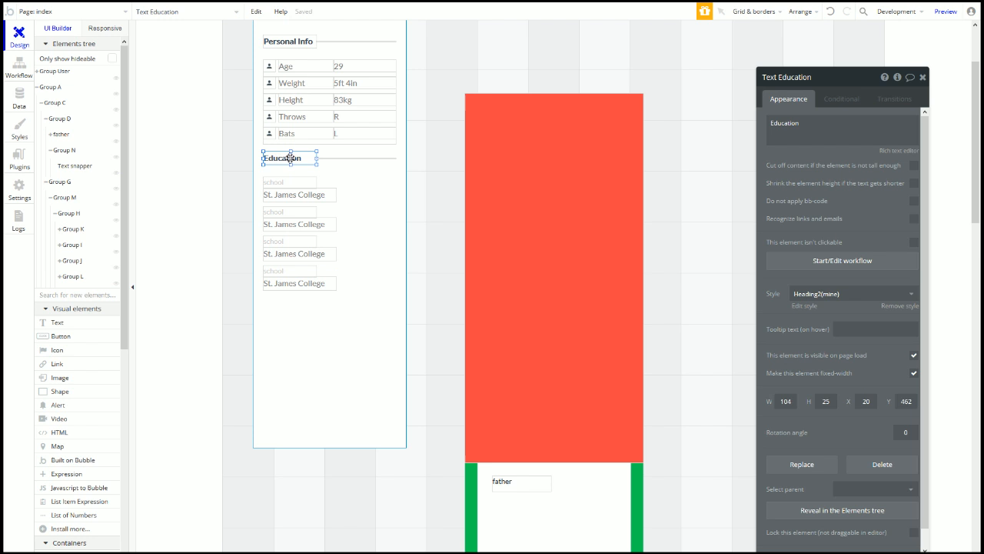
# Step: Copy the Education heading and its line below the schools, setting the heading to Y 759
pyautogui.keyDown('shift'); pyautogui.click(340, 158); pyautogui.keyUp('shift')
pyautogui.moveTo(301, 157); pyautogui.dragTo(296, 307)
pyautogui.click(291, 155)
pyautogui.press('alt')
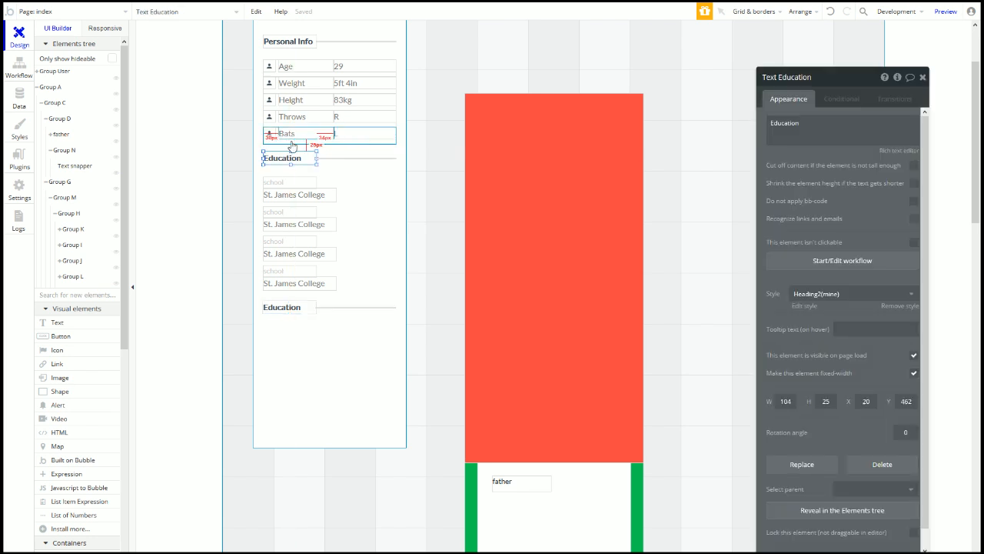
pyautogui.click(277, 286)
pyautogui.click(278, 310)
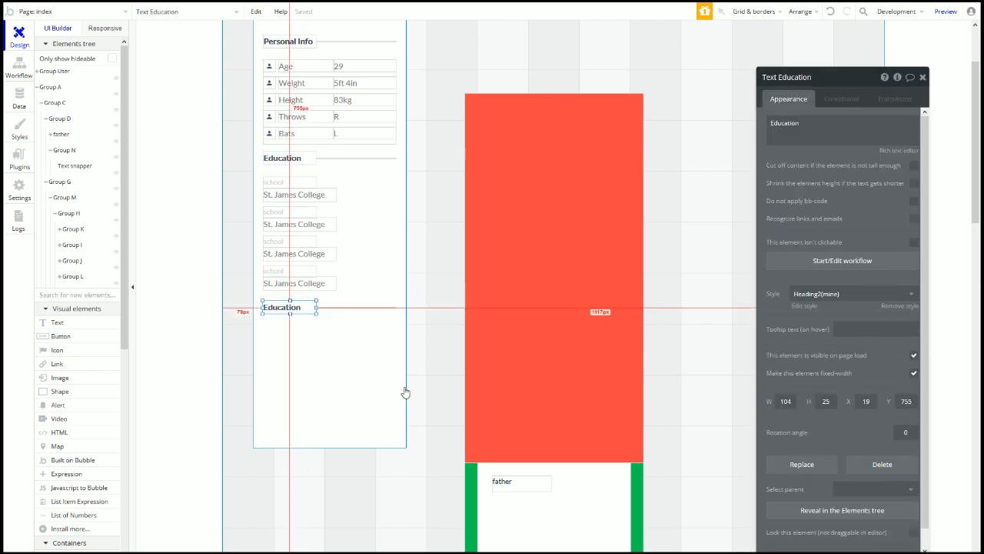
pyautogui.press('Down')
pyautogui.press('Down')
pyautogui.press('Down')
pyautogui.click(906, 401)
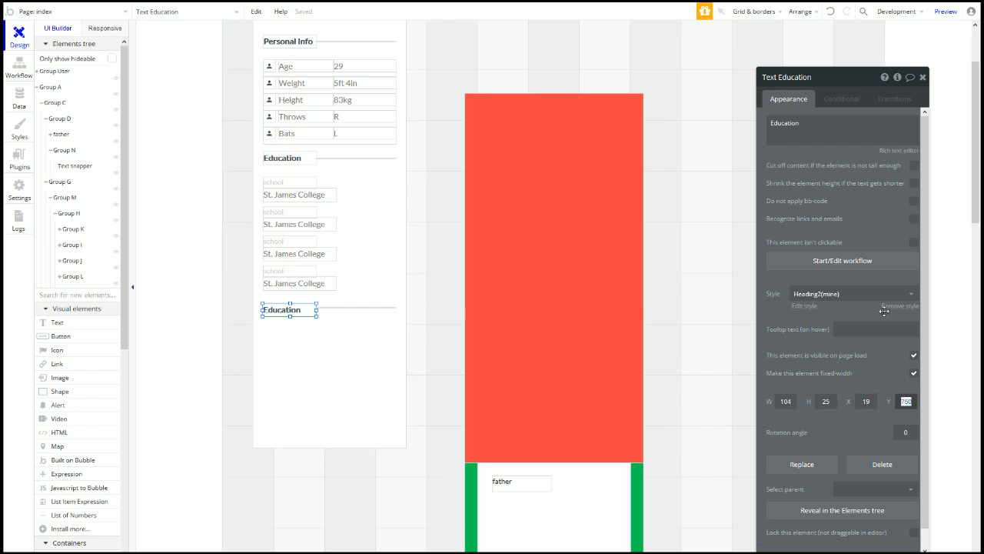
pyautogui.write('759')
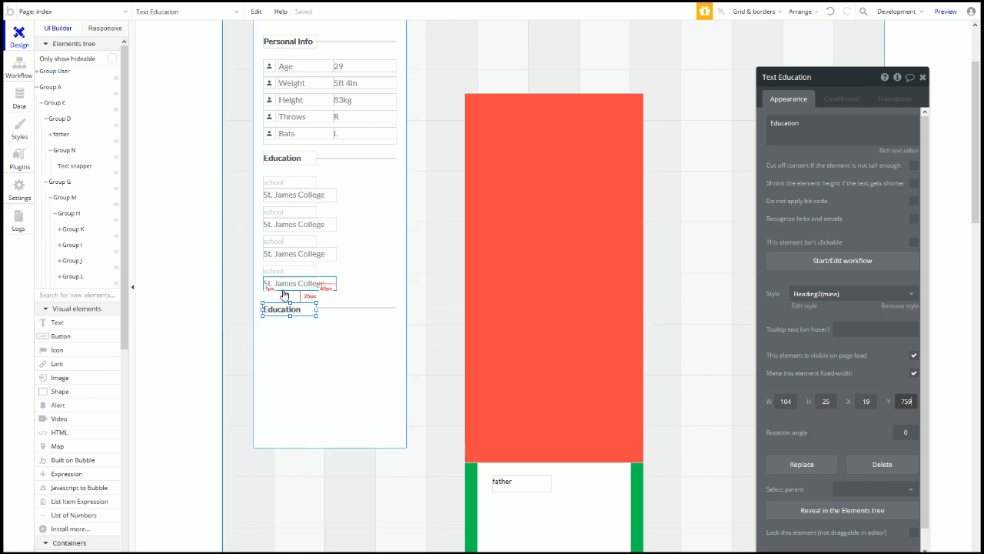
# Step: Nudge the lower divider line down two steps to align it, then check the Behance reference
pyautogui.click(323, 311)
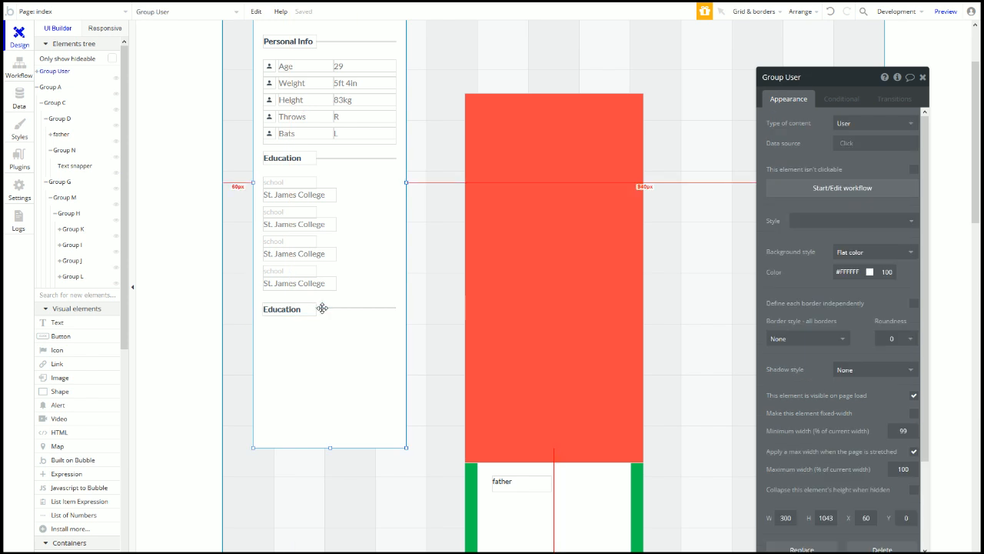
pyautogui.click(320, 309)
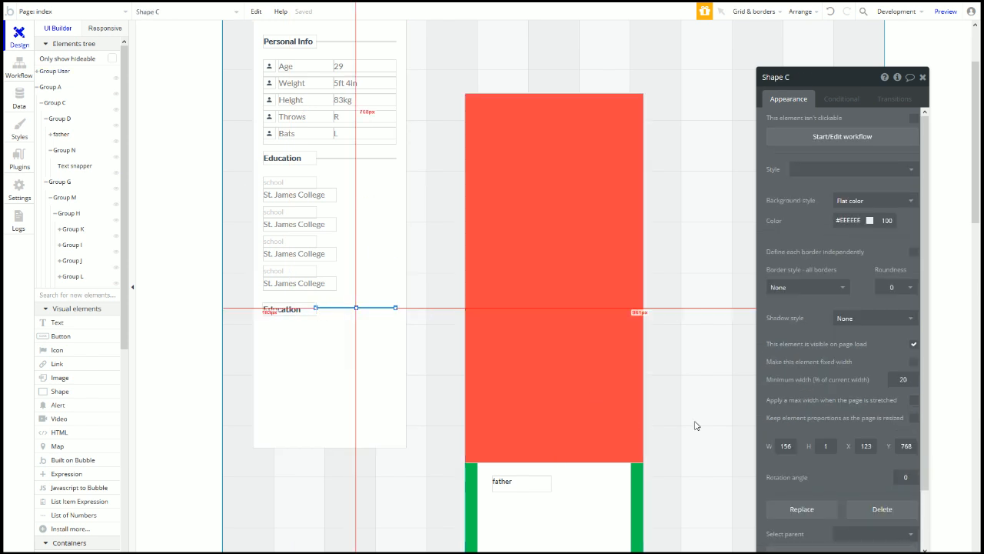
pyautogui.press('Down')
pyautogui.press('Down')
pyautogui.press('Down')
pyautogui.press('Down')
pyautogui.press('Down')
pyautogui.press('Down')
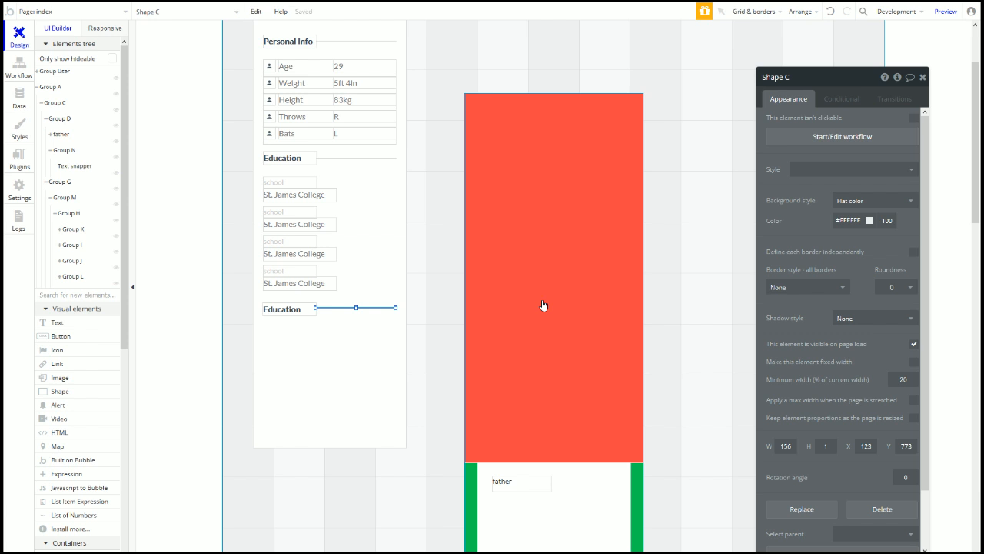
pyautogui.press('Down')
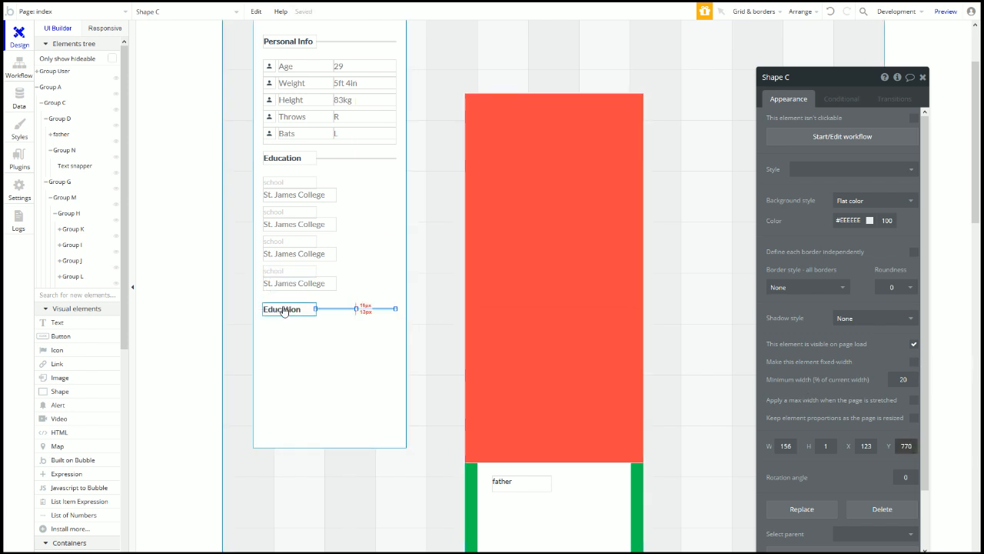
pyautogui.click(310, 344)
pyautogui.click(300, 312)
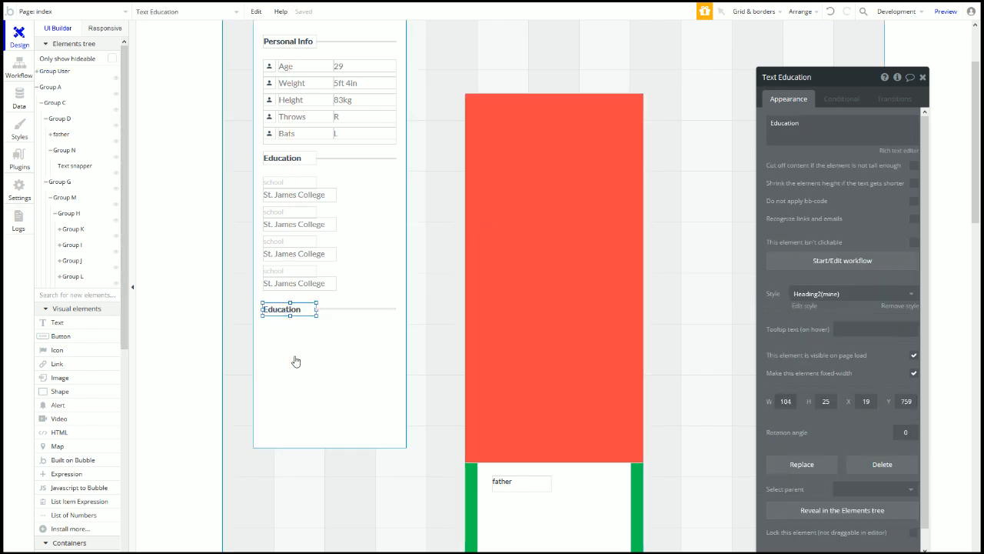
pyautogui.hotkey('ctrl', 'Tab')
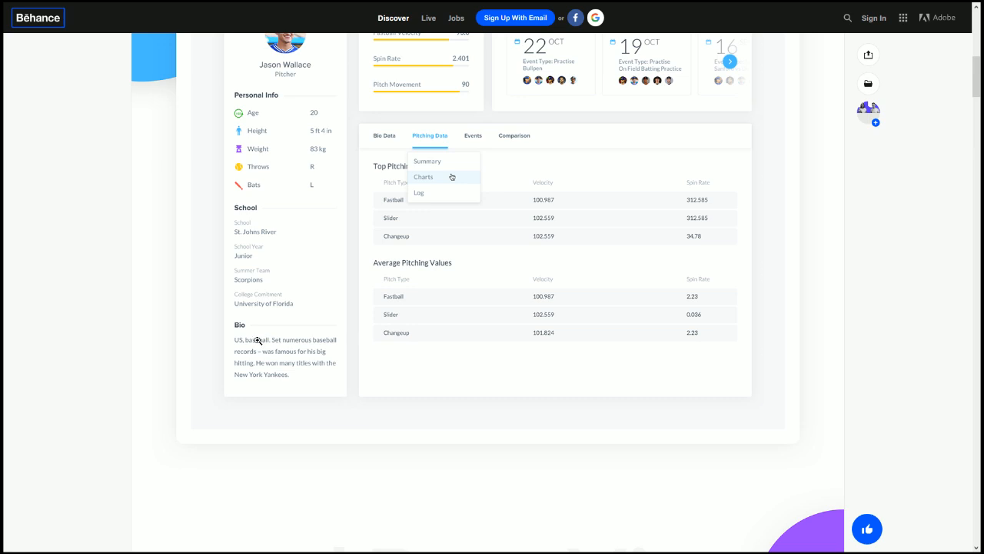
pyautogui.hotkey('ctrl', 'shift', 'Tab')
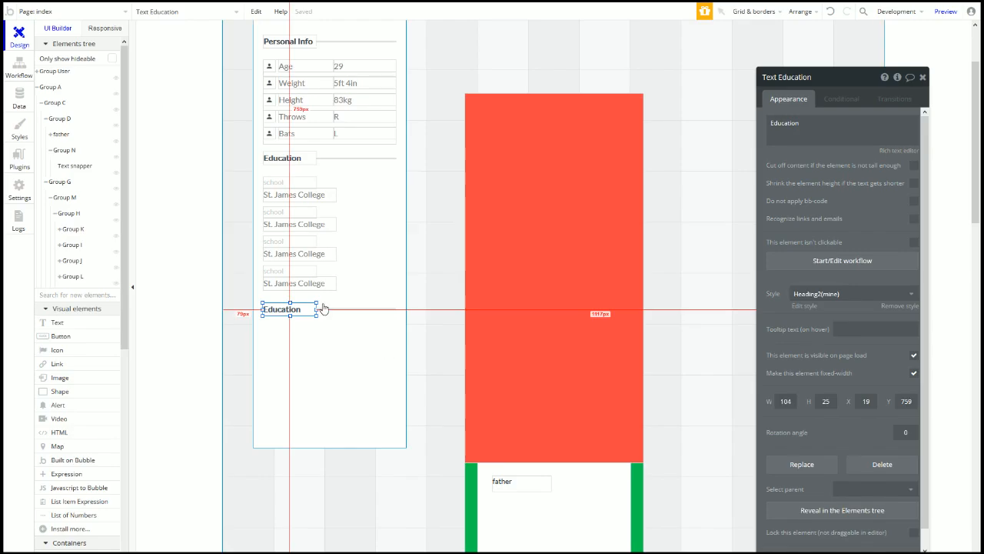
# Step: Place a copy of St. James College below the lower Education heading at X 20, Y 810
pyautogui.click(280, 285)
pyautogui.moveTo(279, 286); pyautogui.dragTo(271, 332)
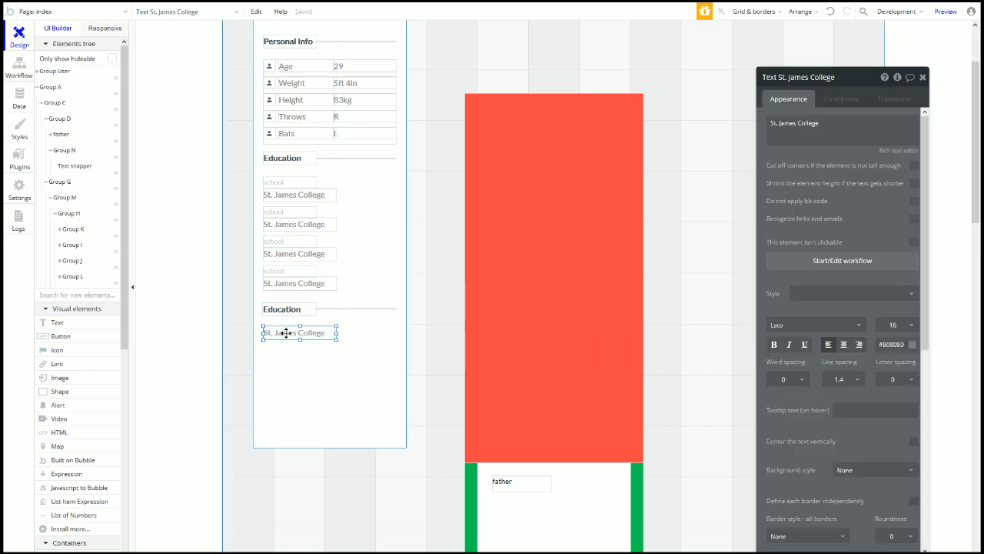
pyautogui.press('Down')
pyautogui.press('Down')
pyautogui.press('Down')
pyautogui.press('Down')
pyautogui.press('Down')
pyautogui.press('alt')
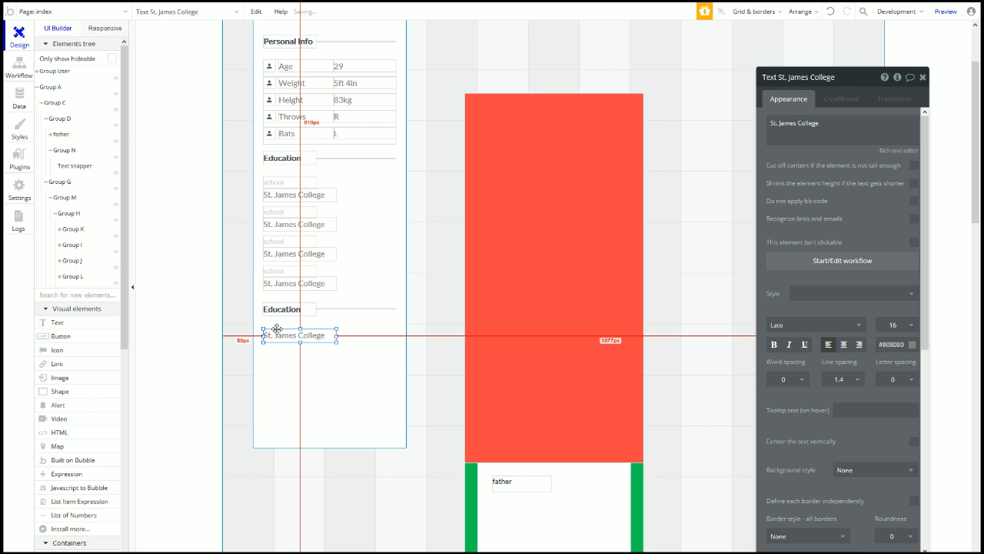
pyautogui.scroll(-5, 840, 444)
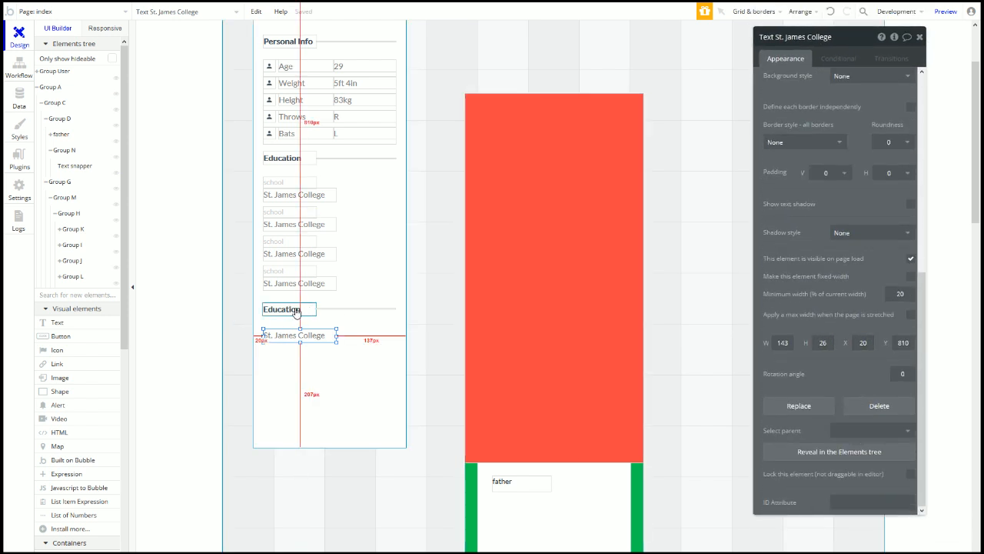
pyautogui.click(296, 311)
pyautogui.click(302, 284)
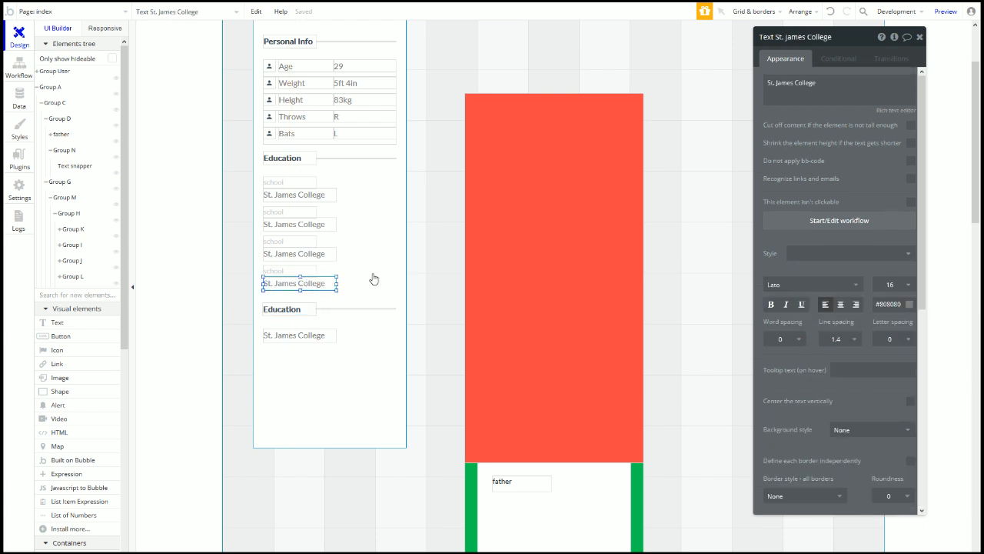
pyautogui.click(303, 197)
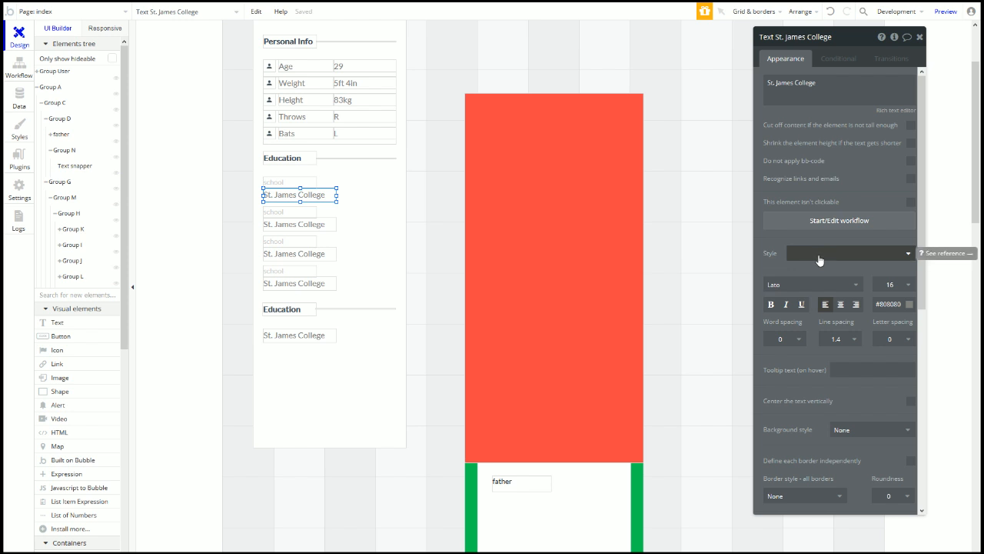
# Step: Create a new text style named Body(mine) from the selected St. James College text
pyautogui.scroll(2, 451, 334)
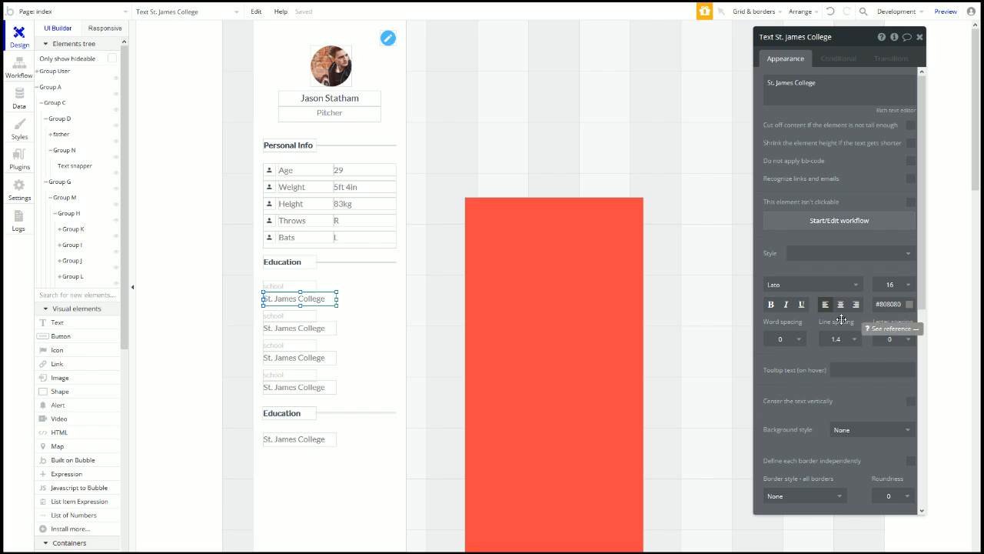
pyautogui.click(841, 254)
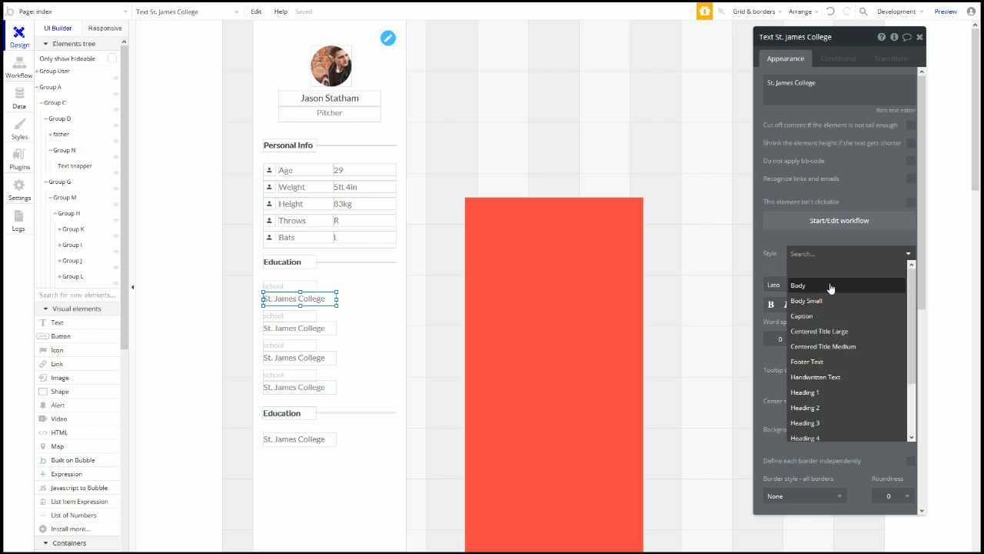
pyautogui.click(779, 244)
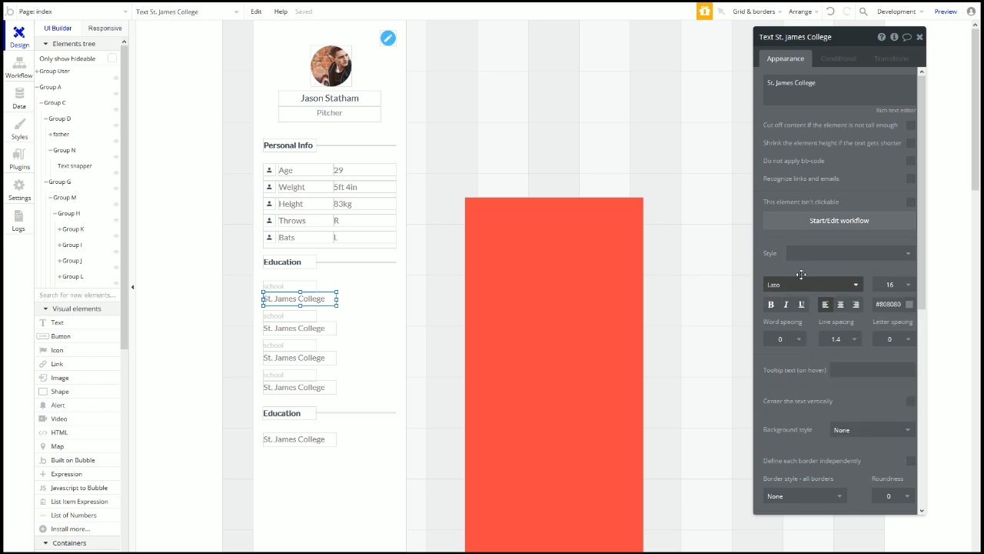
pyautogui.click(833, 254)
pyautogui.scroll(-2, 854, 419)
pyautogui.click(838, 435)
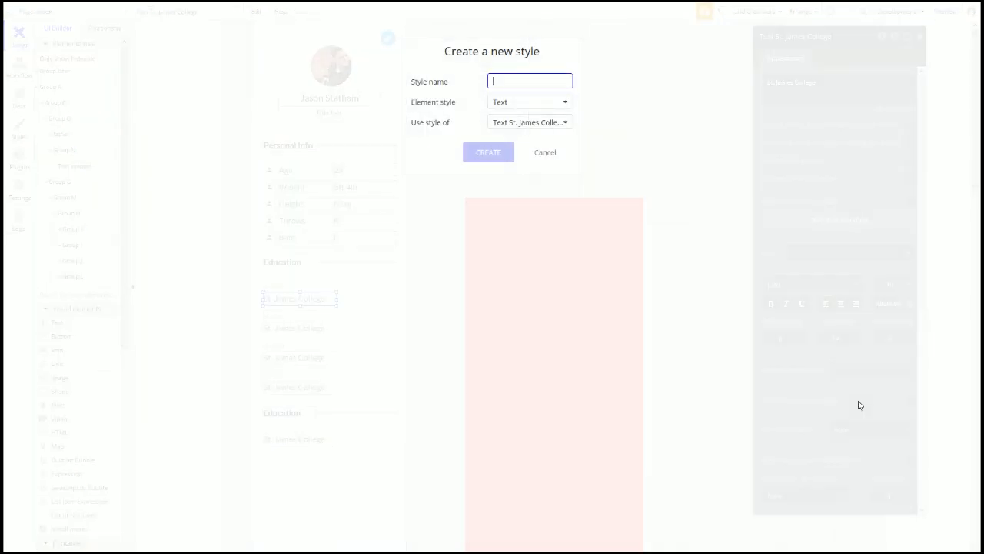
pyautogui.write('Body(mine')
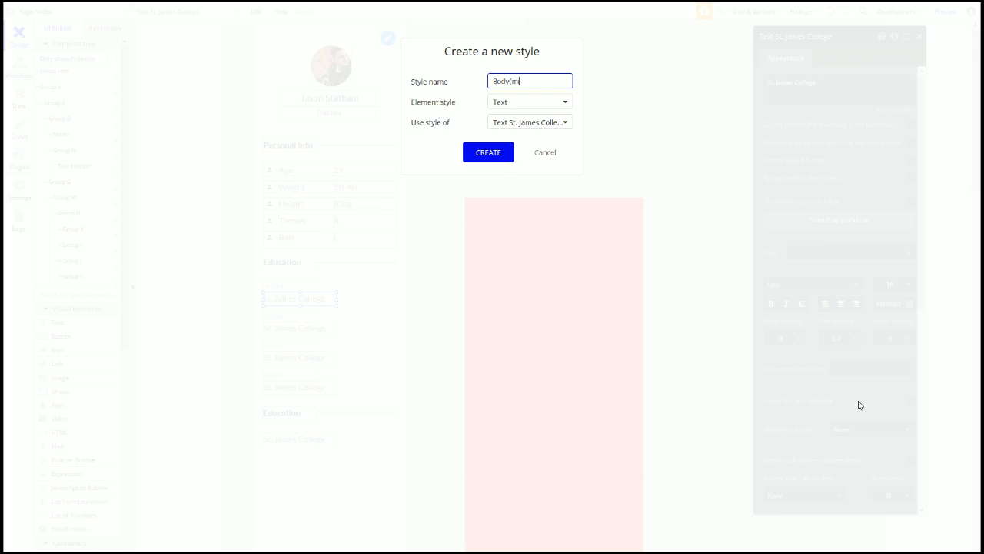
pyautogui.click(474, 159)
# Step: Apply the Body(mine) style to the second and third St. James College texts
pyautogui.click(297, 331)
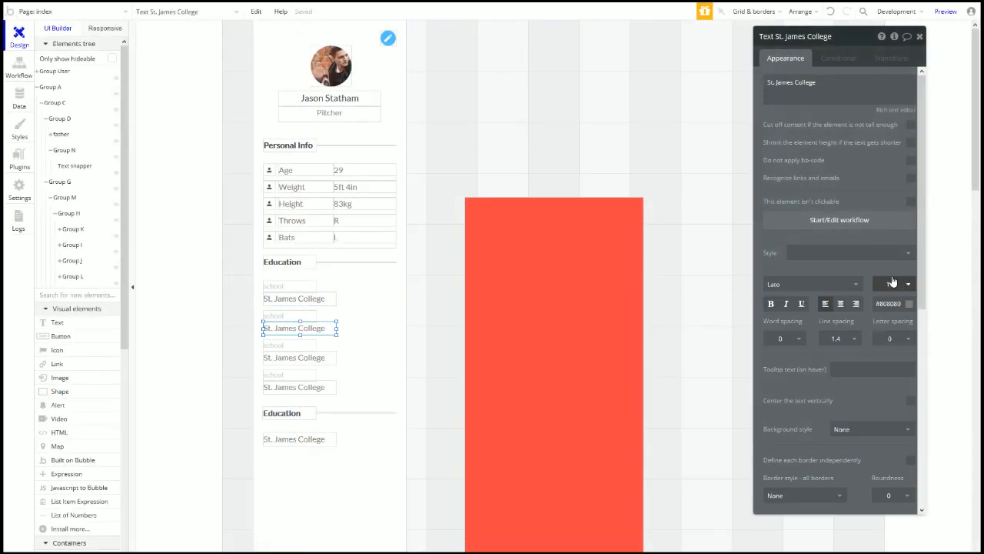
pyautogui.click(884, 253)
pyautogui.click(859, 286)
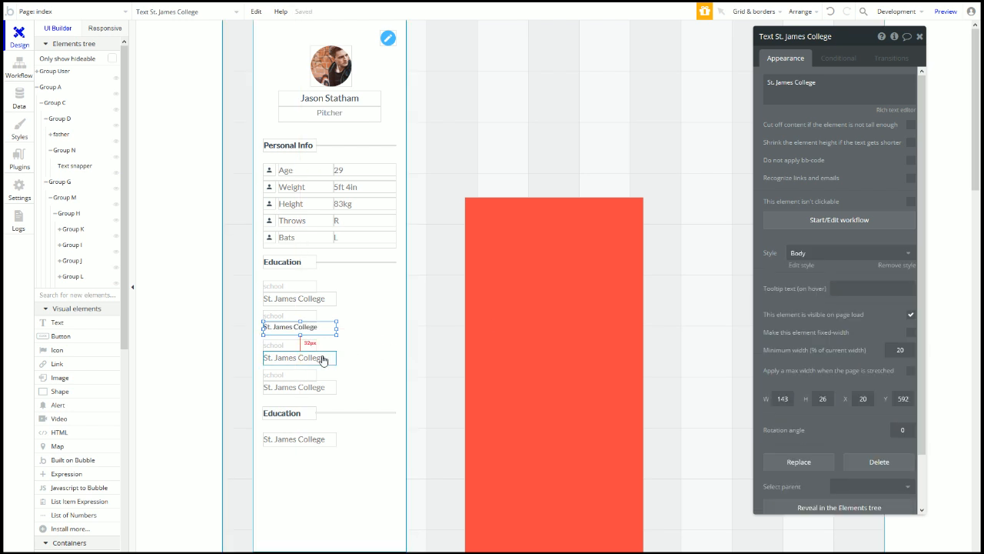
pyautogui.click(846, 253)
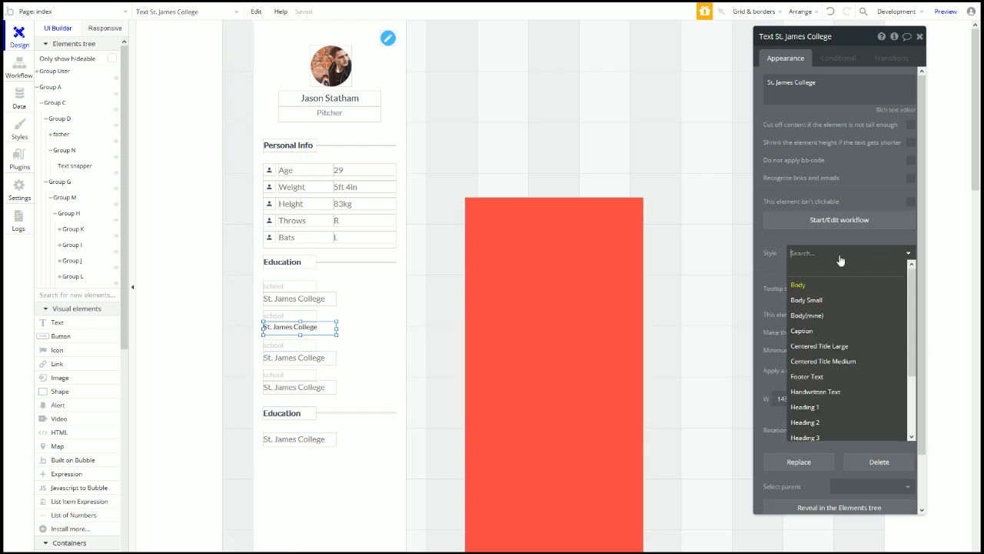
pyautogui.click(846, 315)
pyautogui.click(290, 359)
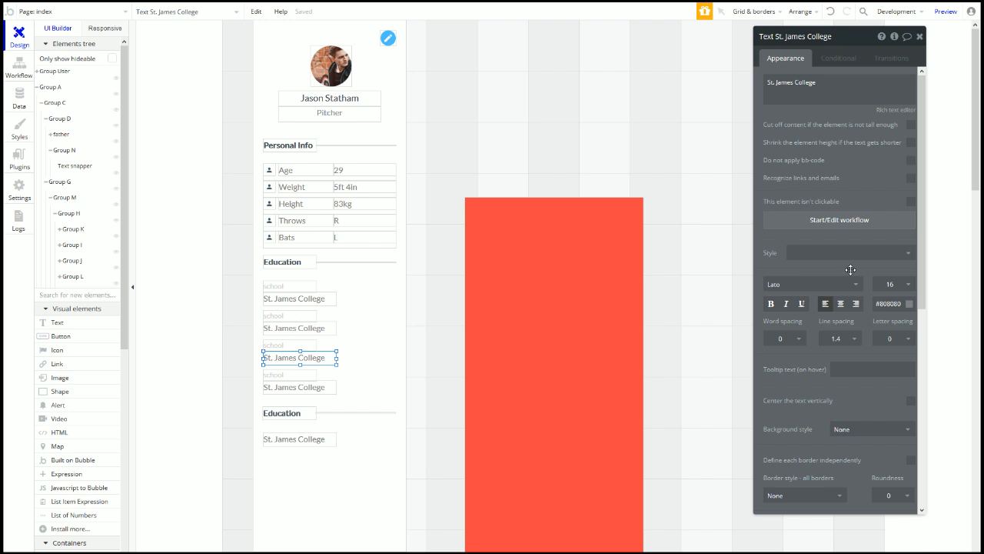
pyautogui.click(852, 254)
pyautogui.click(839, 317)
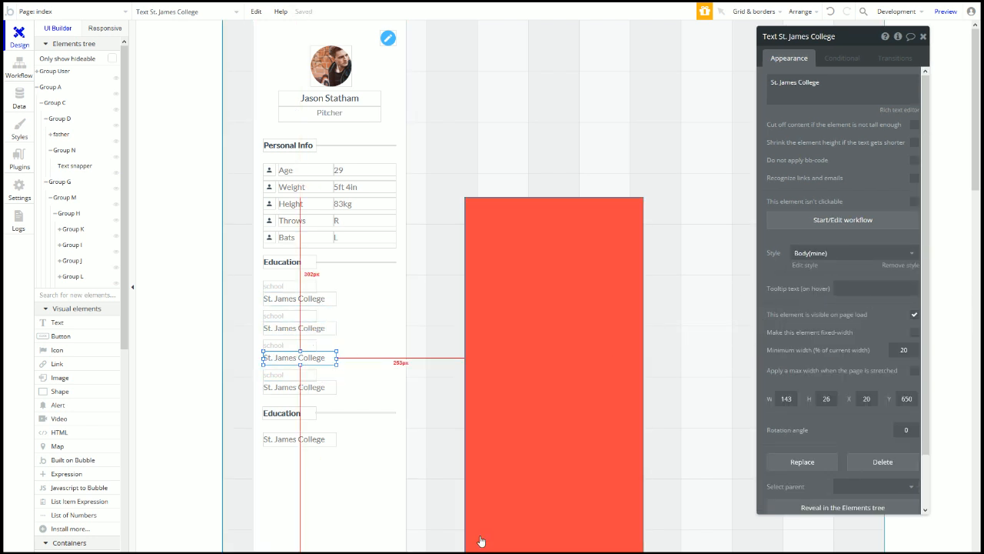
pyautogui.scroll(-1, 386, 277)
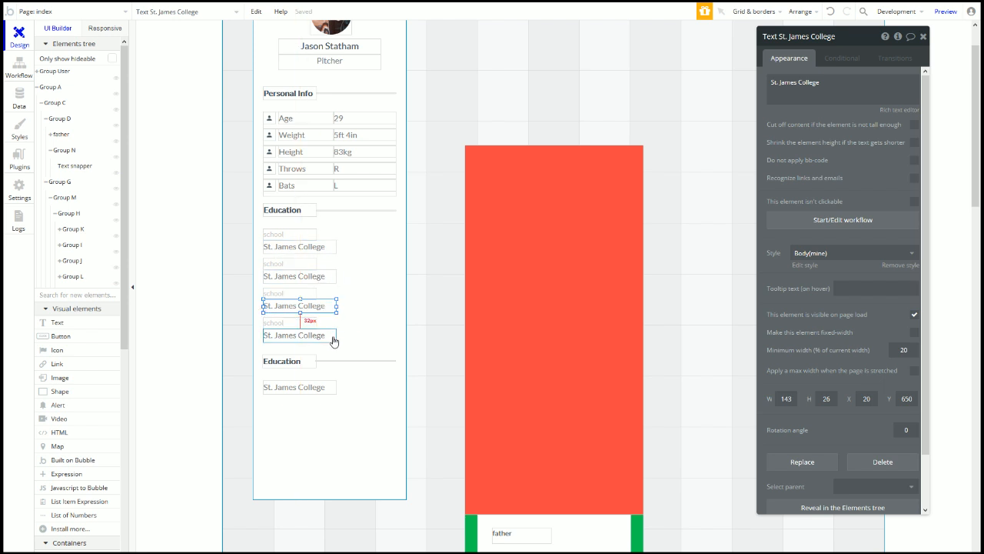
# Step: Check and dismiss the options menus for the profile card group and the red rectangle group
pyautogui.rightClick(340, 453)
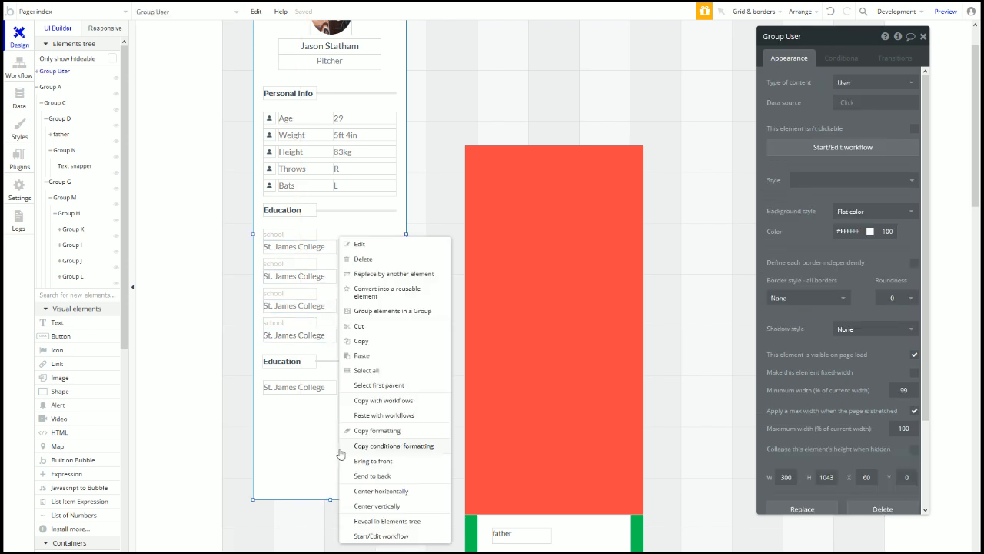
pyautogui.click(411, 415)
pyautogui.click(630, 207)
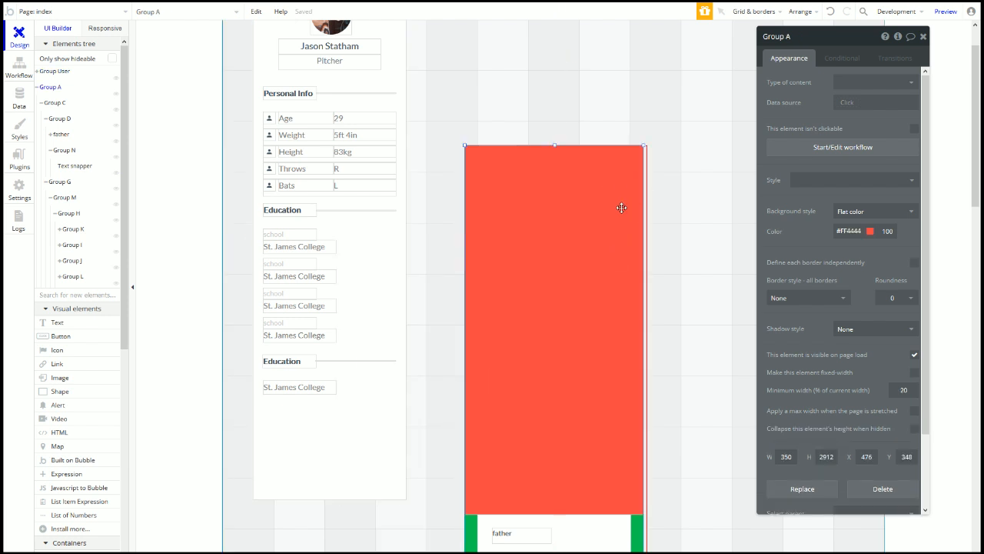
pyautogui.rightClick(636, 205)
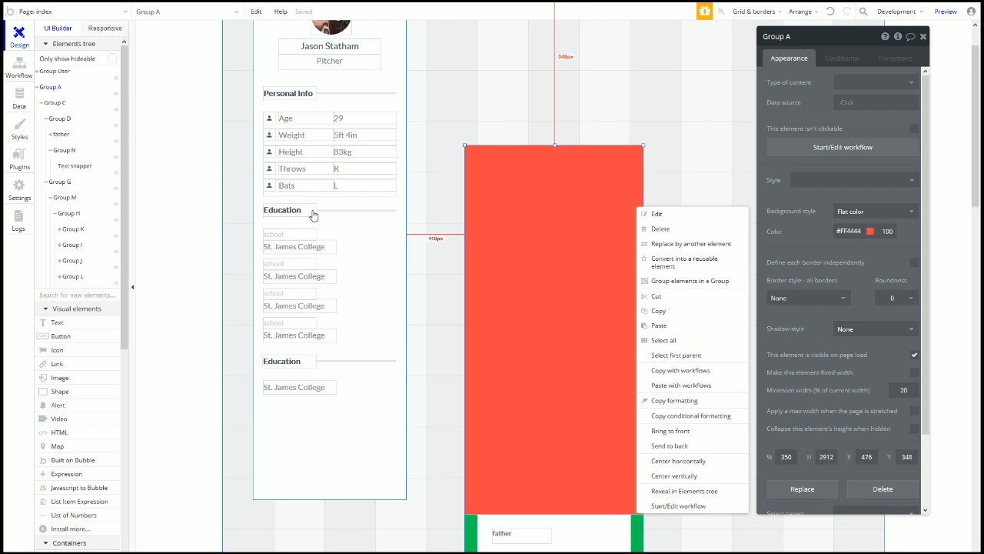
pyautogui.click(628, 72)
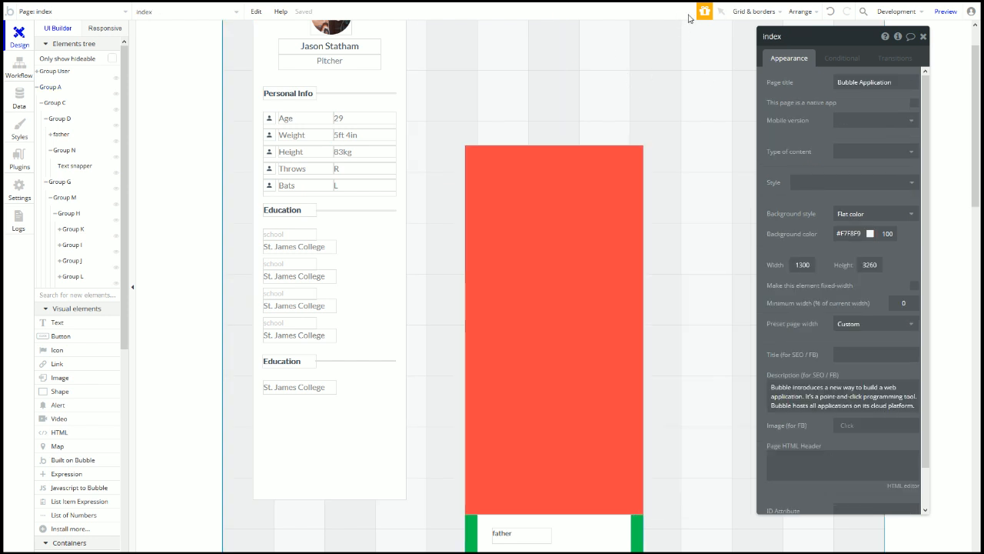
# Step: Resize the last St. James College text box to 260 × 126 px
pyautogui.click(324, 391)
pyautogui.moveTo(341, 389); pyautogui.dragTo(396, 386)
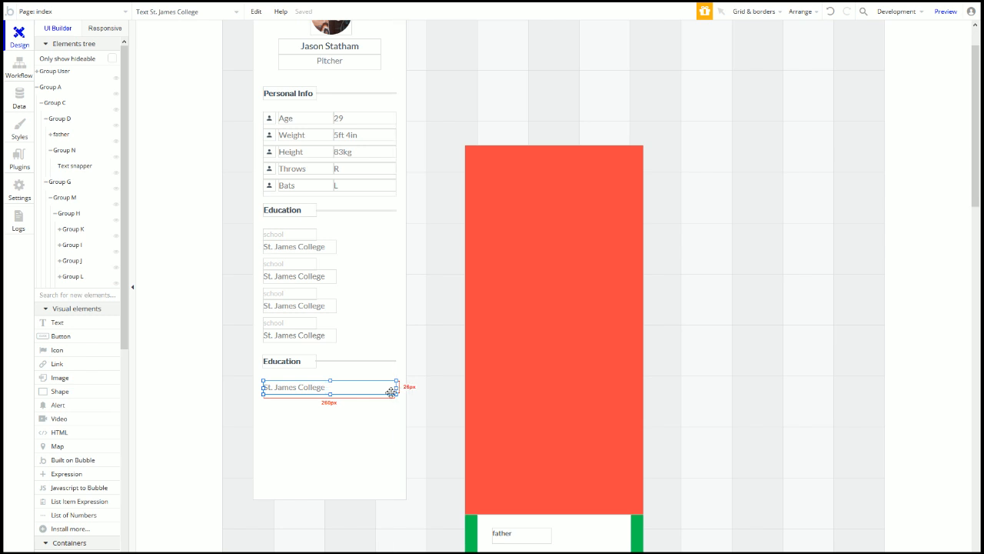
pyautogui.moveTo(330, 394); pyautogui.dragTo(343, 449)
pyautogui.click(337, 468)
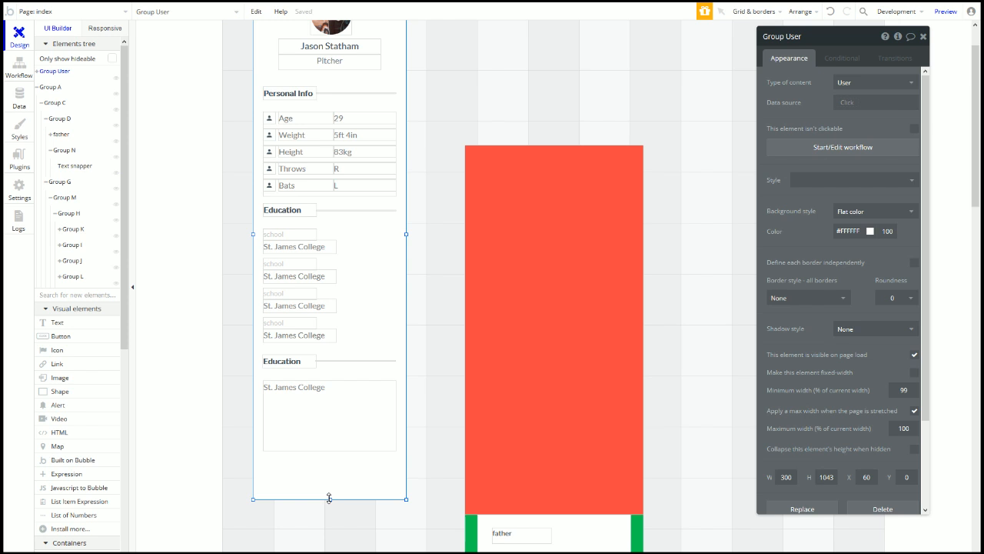
pyautogui.moveTo(315, 459); pyautogui.dragTo(329, 320)
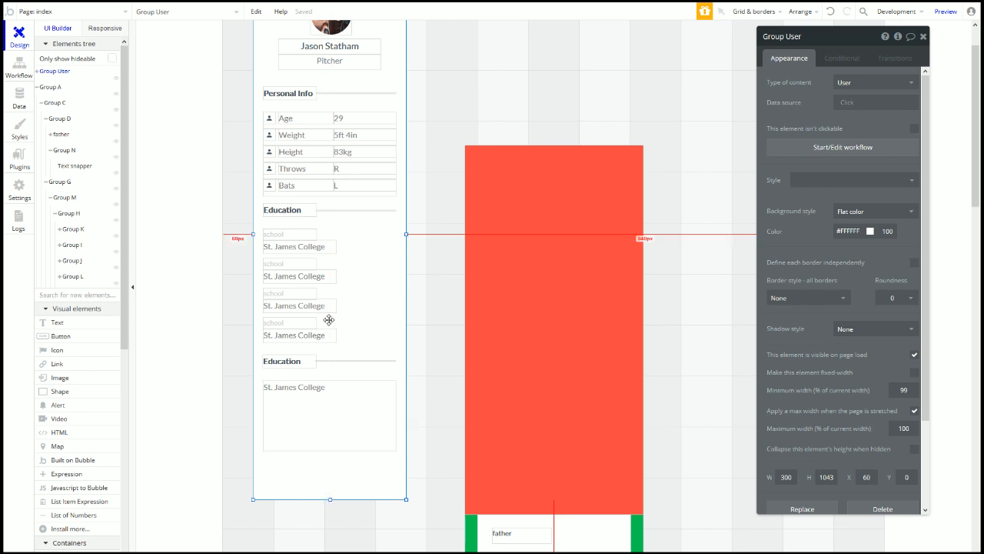
pyautogui.click(329, 444)
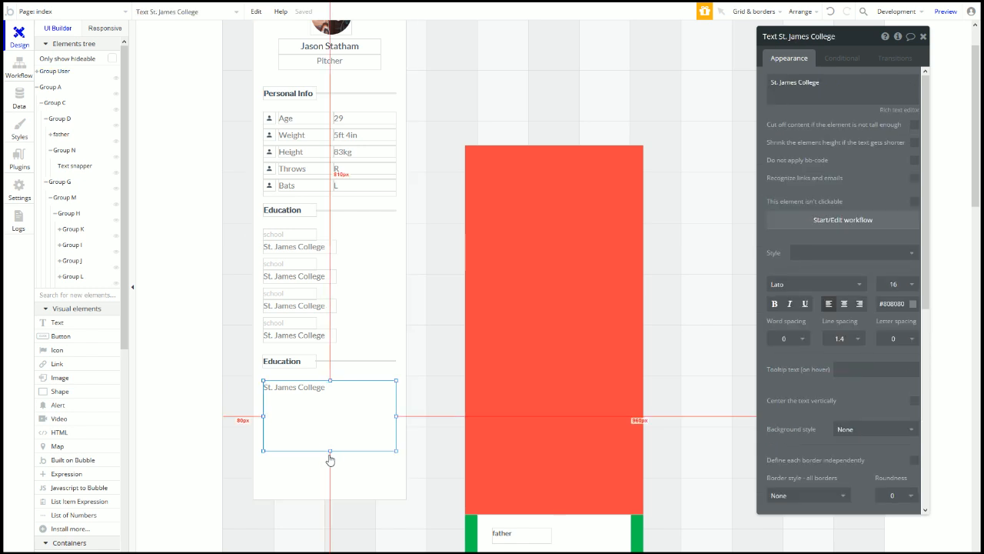
# Step: In a new browser tab, search the web for 'lorem ipsum'
pyautogui.moveTo(282, 6)
pyautogui.click(241, 11)
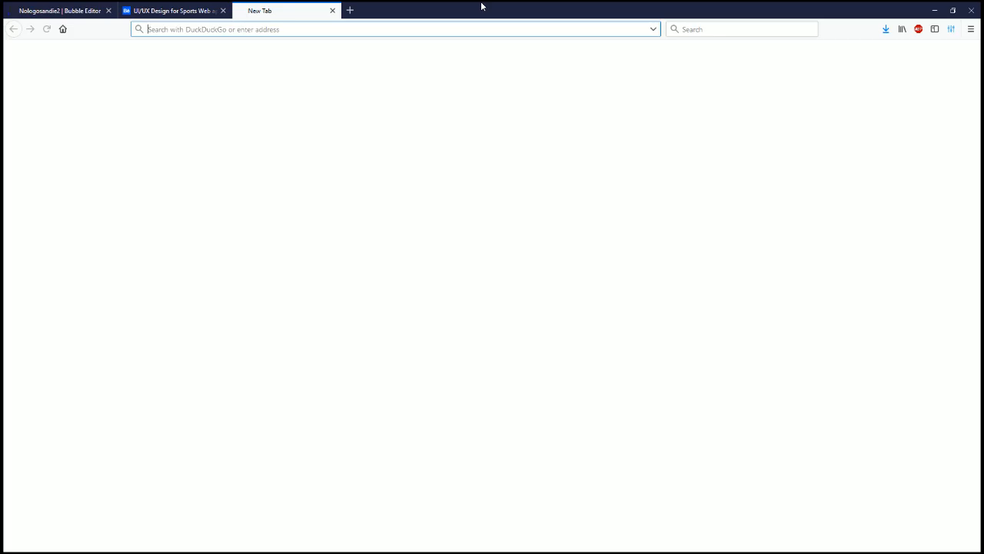
pyautogui.write('lorem')
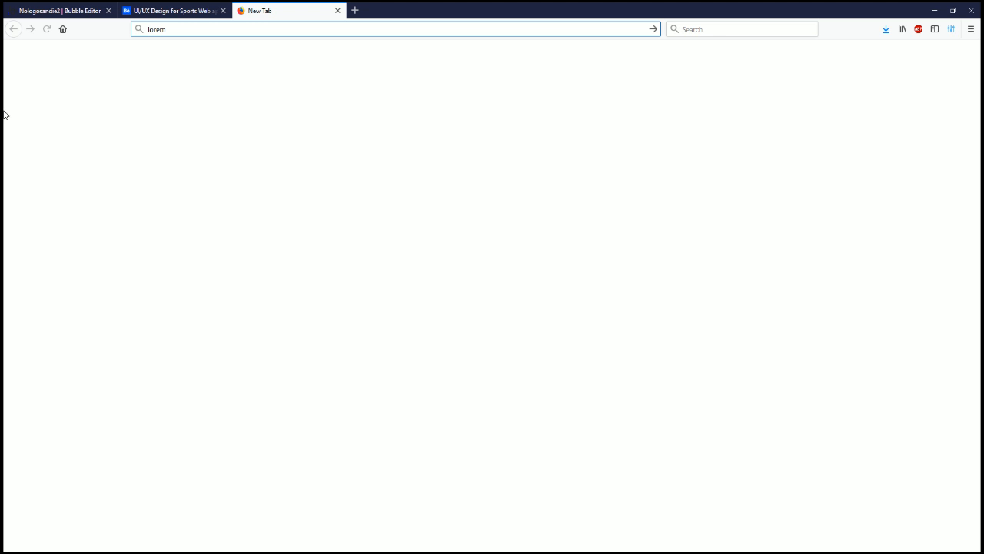
pyautogui.click(344, 169)
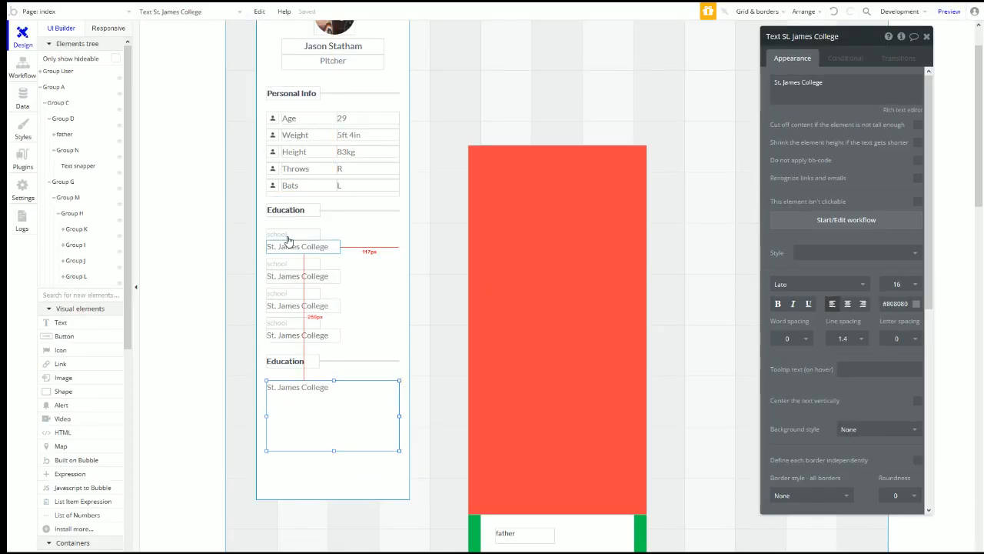
pyautogui.click(273, 11)
pyautogui.click(275, 31)
pyautogui.write('lorem ipsum')
pyautogui.press('Return')
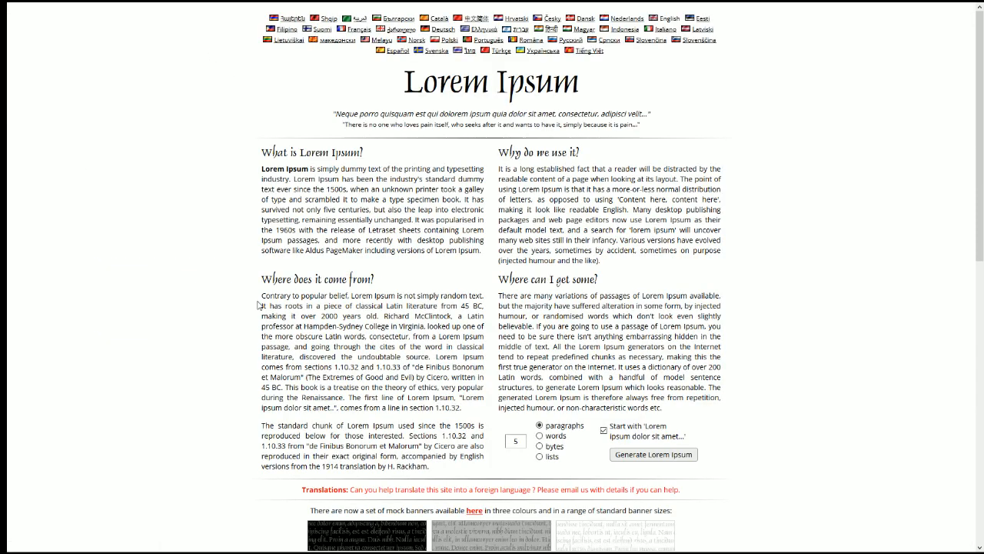
# Step: On lipsum.com, select the Latin paragraph of Section 1.10.32
pyautogui.scroll(-3, 505, 250)
pyautogui.scroll(-9, 505, 251)
pyautogui.moveTo(255, 232); pyautogui.dragTo(719, 243)
pyautogui.moveTo(259, 134); pyautogui.dragTo(289, 134)
pyautogui.hotkey('ctrl', 'c')
pyautogui.click(566, 195)
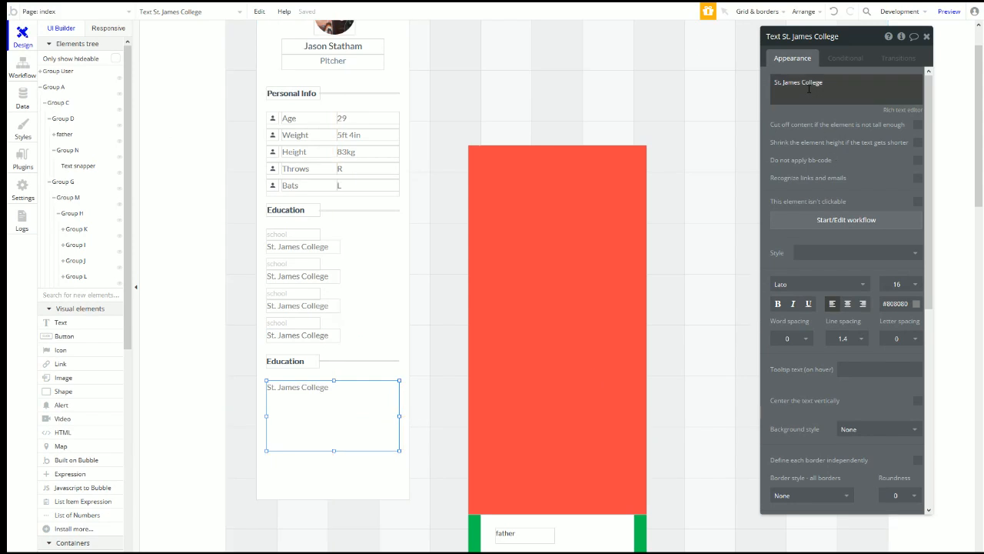
# Step: Replace the text's content with the pasted Latin paragraph and enable cutting off overflow
pyautogui.click(808, 89)
pyautogui.hotkey('ctrl', 'a')
pyautogui.hotkey('ctrl', 'v')
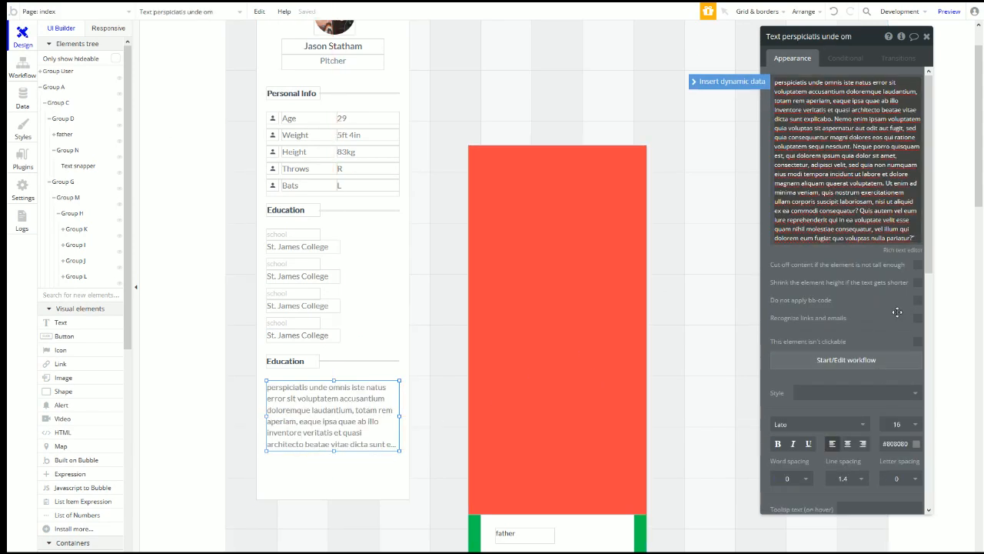
pyautogui.click(918, 265)
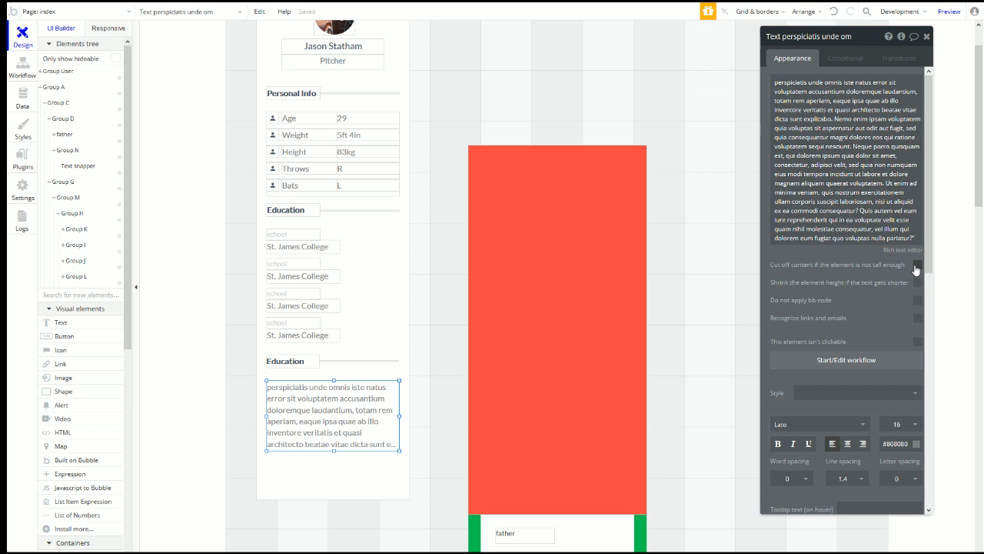
# Step: Drag the Latin text box's bottom edge down to make it taller
pyautogui.click(871, 237)
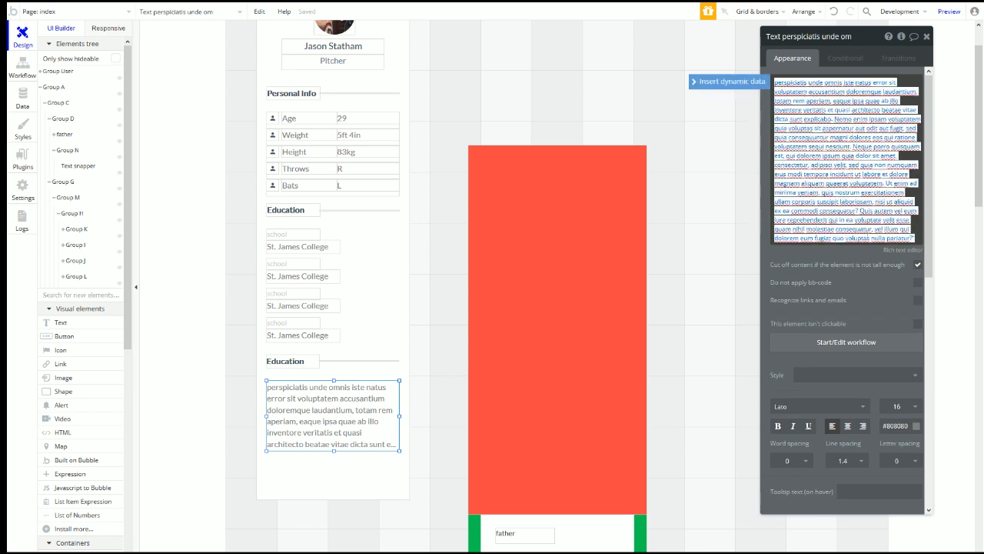
pyautogui.click(868, 237)
pyautogui.moveTo(334, 450); pyautogui.dragTo(330, 479)
pyautogui.click(337, 493)
pyautogui.click(322, 426)
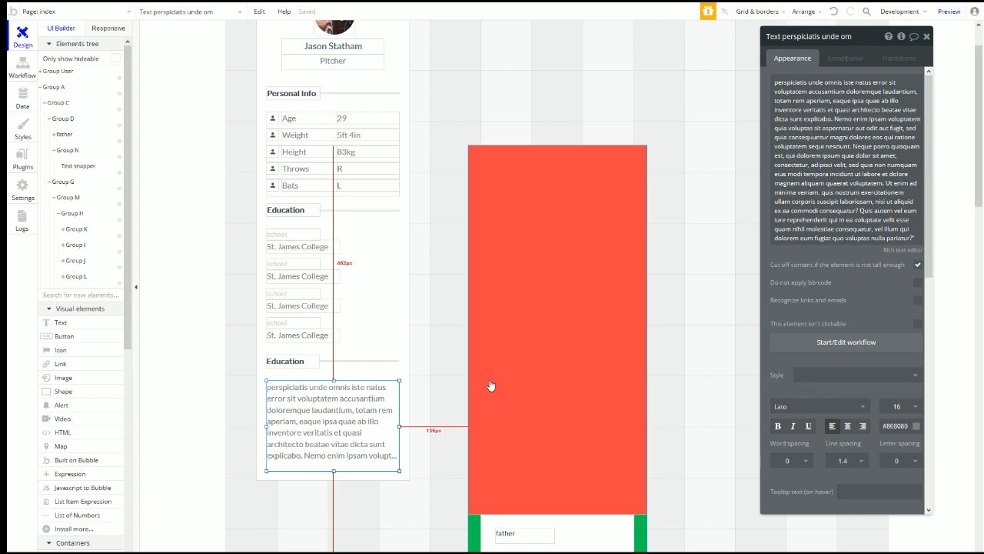
pyautogui.click(406, 357)
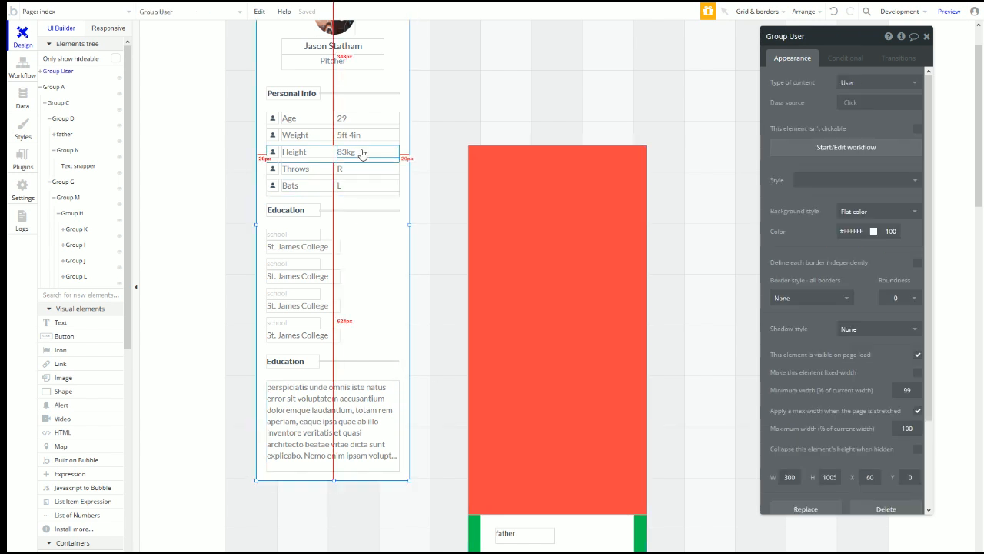
pyautogui.scroll(1, 357, 113)
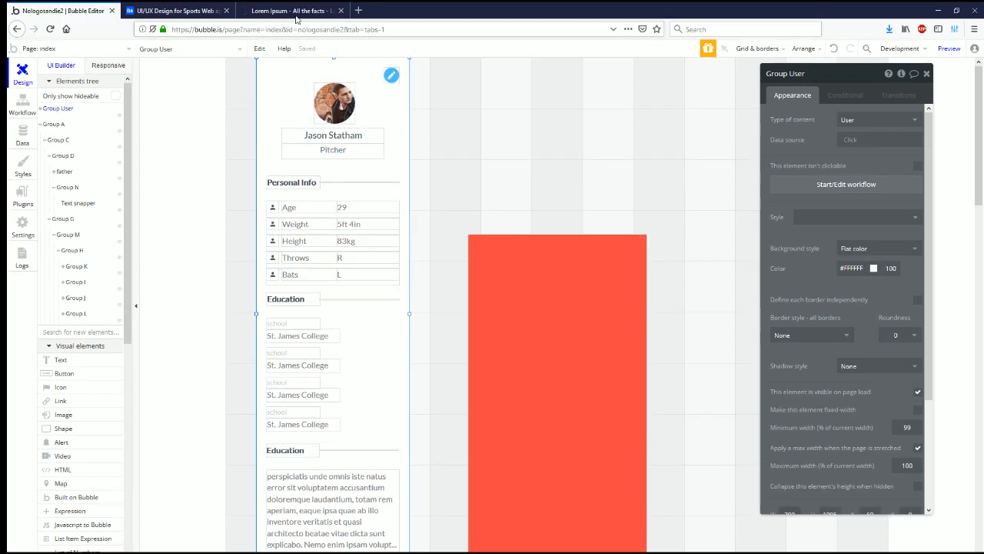
pyautogui.click(960, 53)
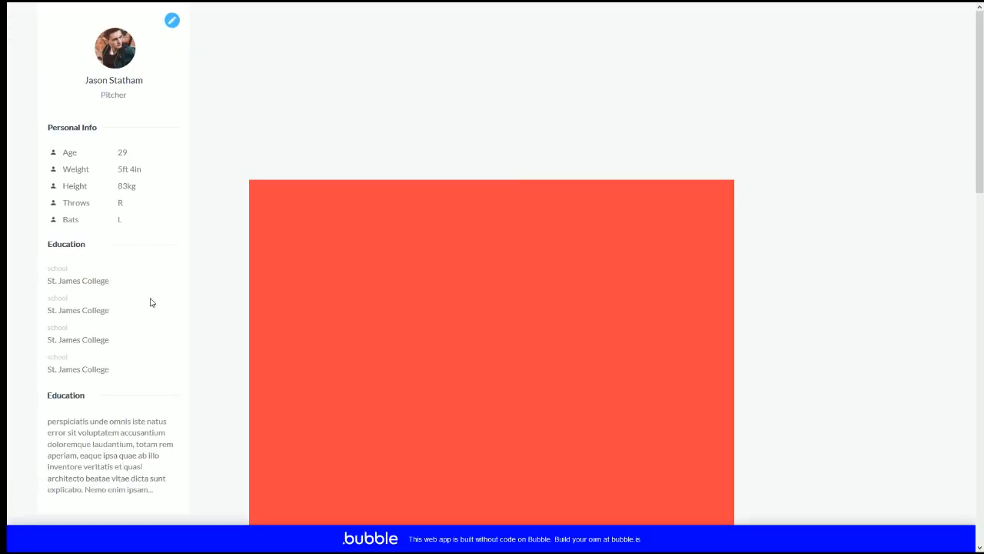
pyautogui.moveTo(117, 153)
pyautogui.mouseDown()
pyautogui.moveTo(148, 228)
pyautogui.moveTo(132, 220)
pyautogui.moveTo(117, 152)
pyautogui.mouseUp()
pyautogui.click(129, 159)
pyautogui.moveTo(143, 169); pyautogui.dragTo(116, 175)
pyautogui.hotkey('alt', 'Tab')
pyautogui.hotkey('alt', 'Tab')
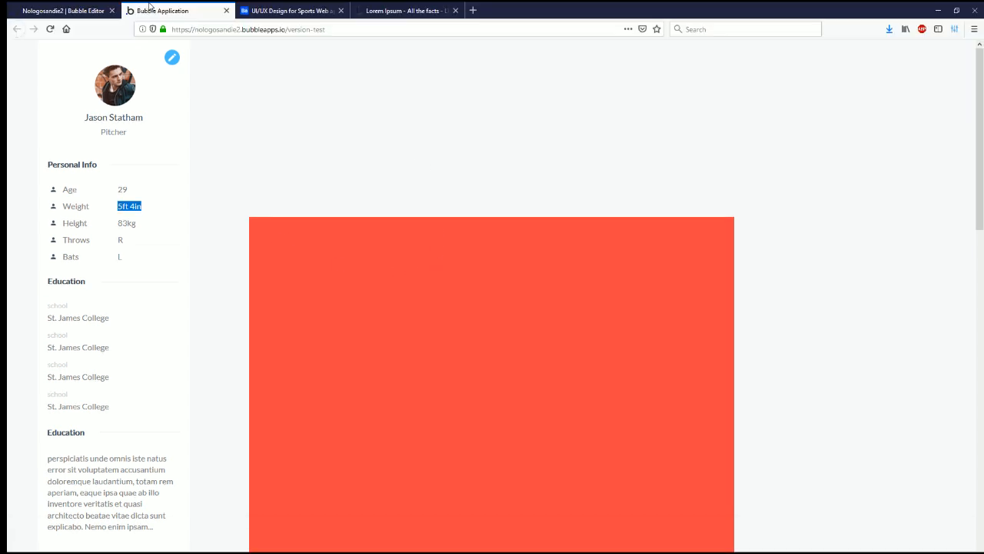
pyautogui.click(96, 9)
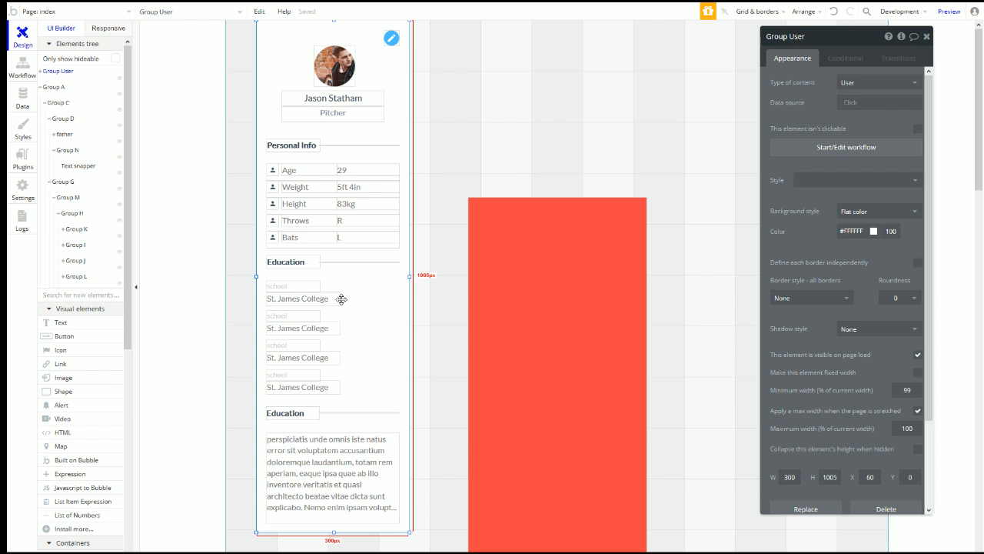
# Step: Narrow the 5ft 4in, 29 and 83kg values from their left sides into a right-hand column
pyautogui.click(339, 189)
pyautogui.moveTo(338, 187); pyautogui.dragTo(370, 189)
pyautogui.click(339, 170)
pyautogui.moveTo(337, 170); pyautogui.dragTo(371, 170)
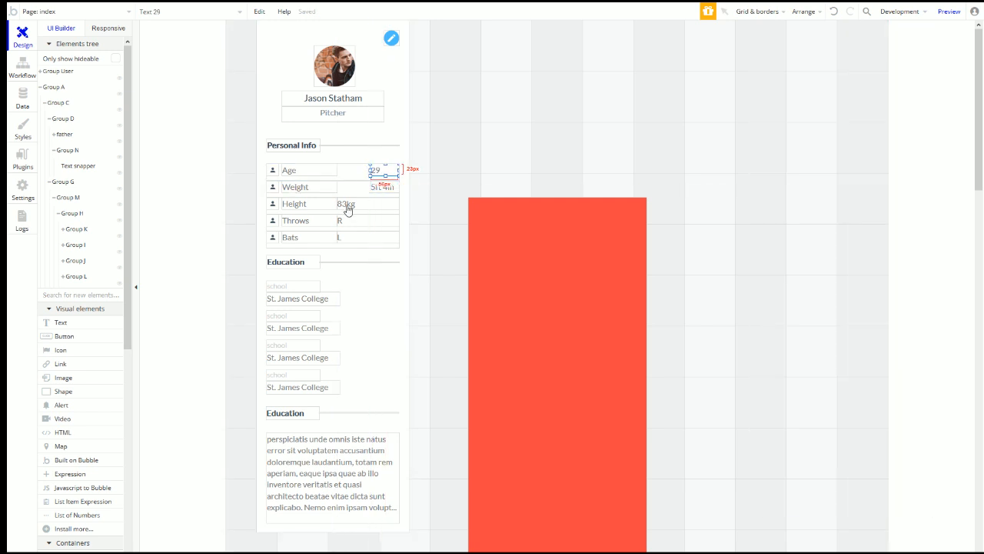
pyautogui.click(336, 204)
pyautogui.moveTo(336, 204); pyautogui.dragTo(389, 244)
# Step: Make the Bats value L fixed-width
pyautogui.click(340, 221)
pyautogui.click(338, 237)
pyautogui.click(321, 239)
pyautogui.click(390, 243)
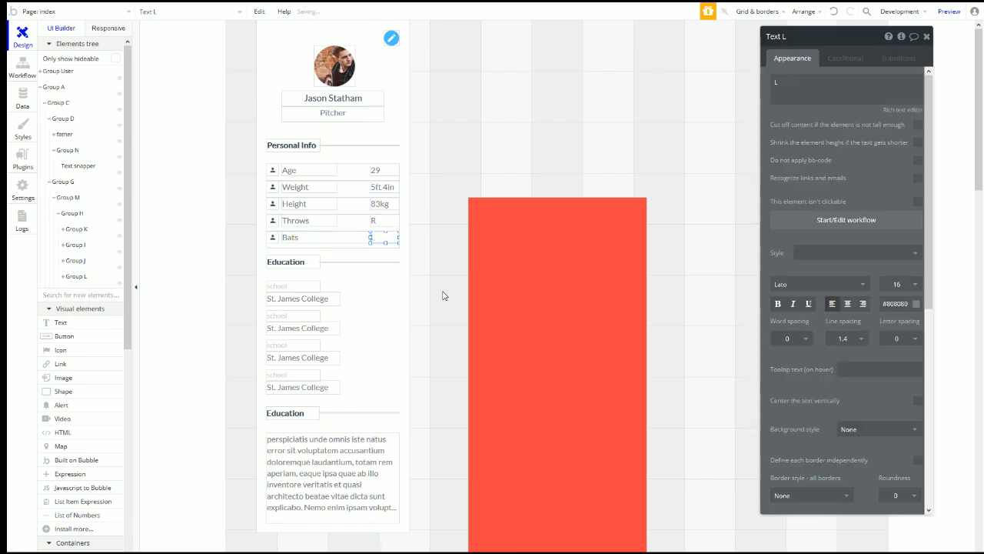
pyautogui.scroll(-4, 887, 376)
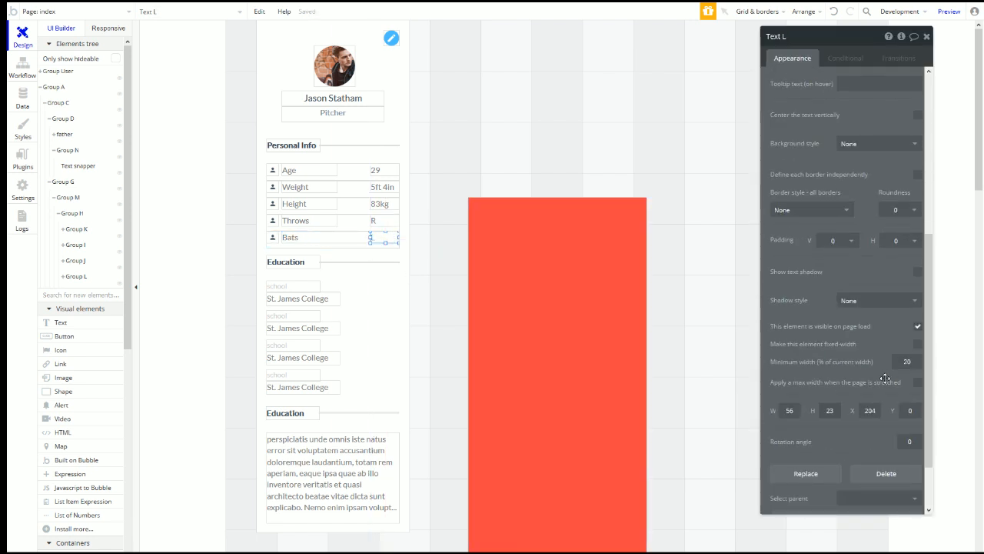
pyautogui.click(916, 346)
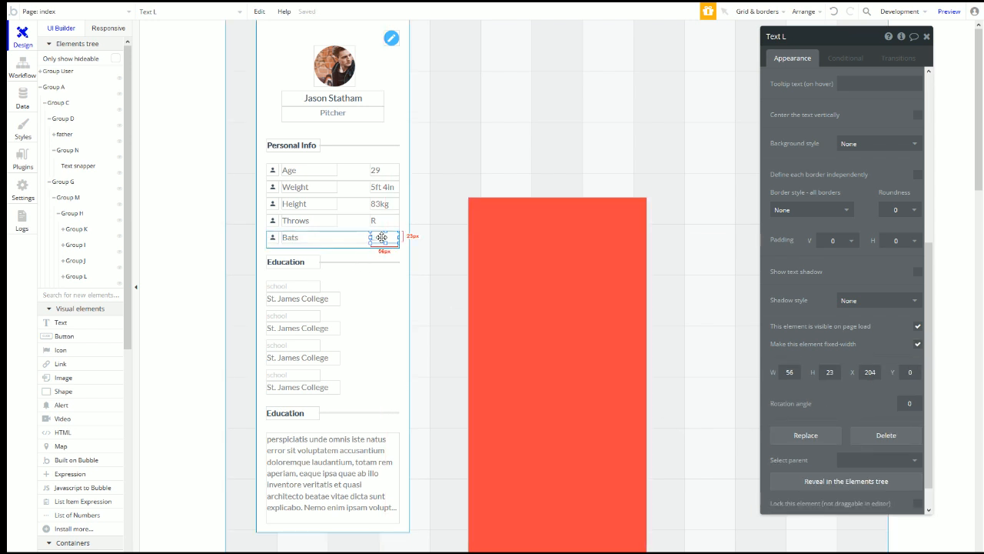
# Step: Make the Throws value R fixed-width, then switch to the Responsive view
pyautogui.click(350, 242)
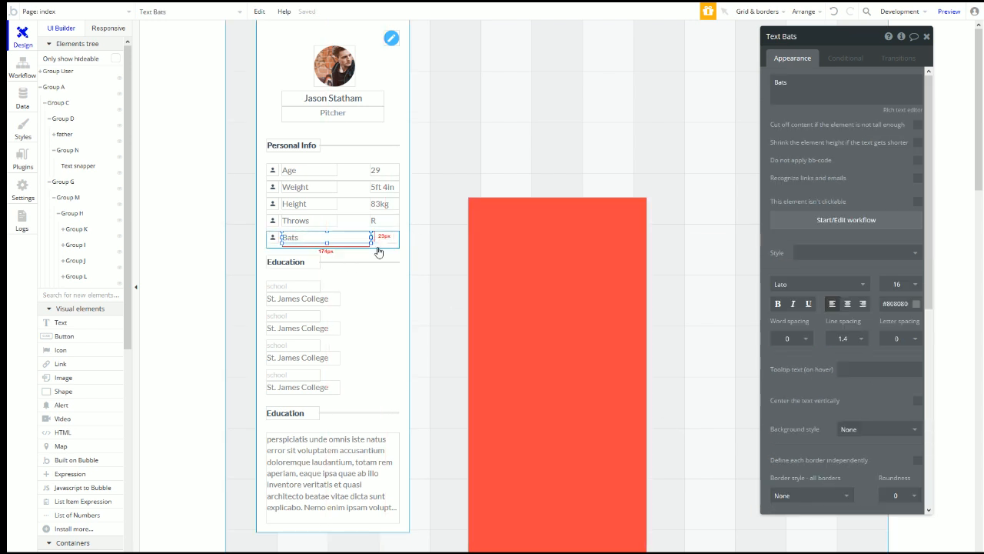
pyautogui.click(340, 221)
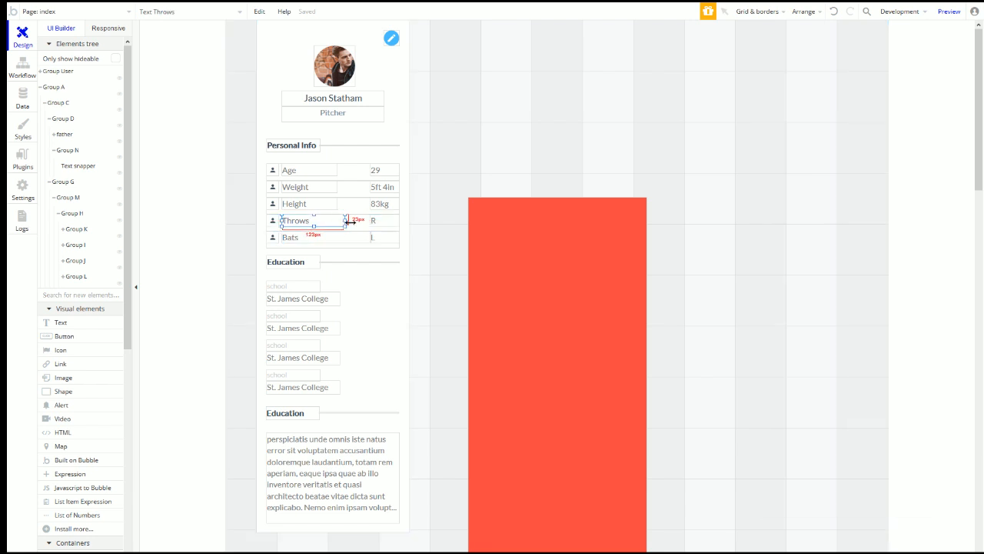
pyautogui.click(372, 221)
pyautogui.scroll(-5, 890, 360)
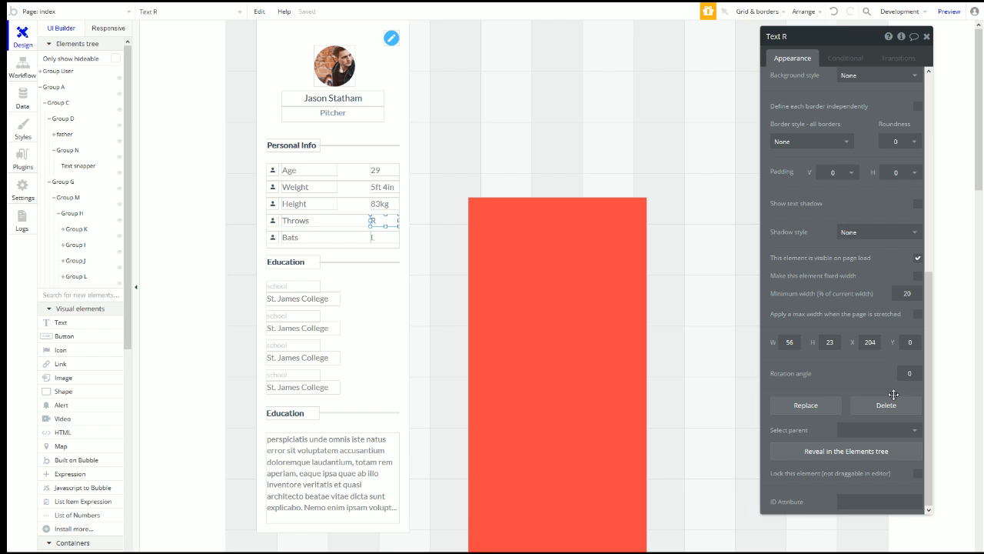
pyautogui.click(918, 275)
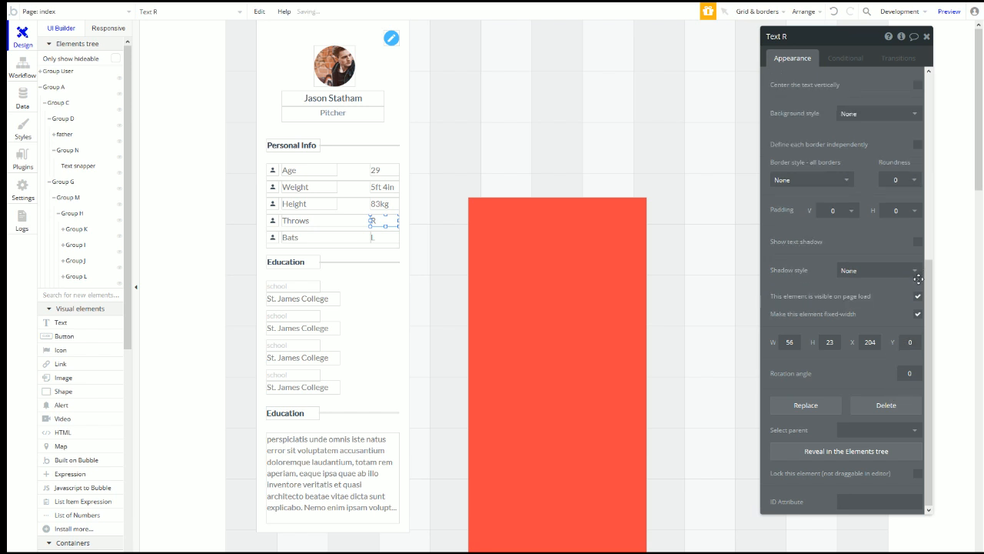
pyautogui.click(351, 203)
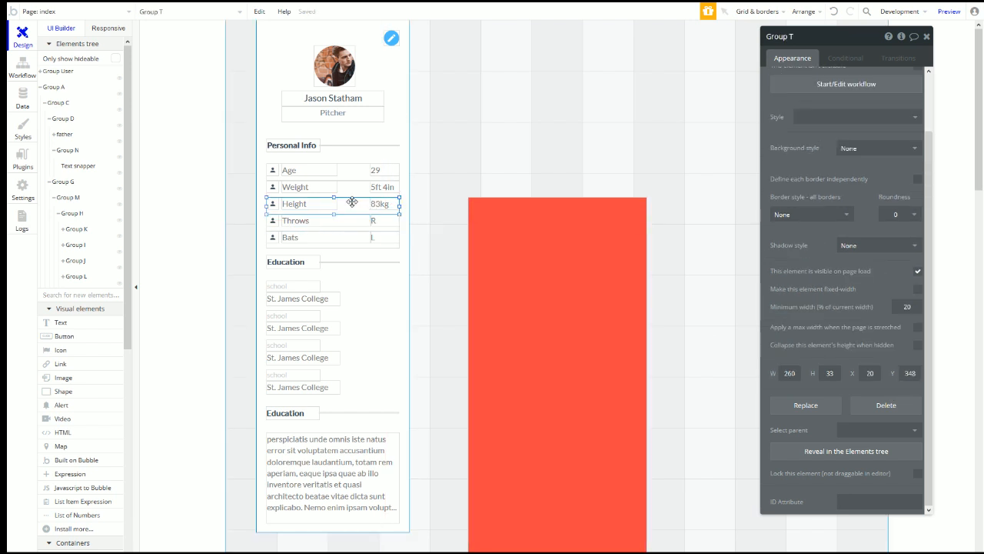
pyautogui.click(107, 30)
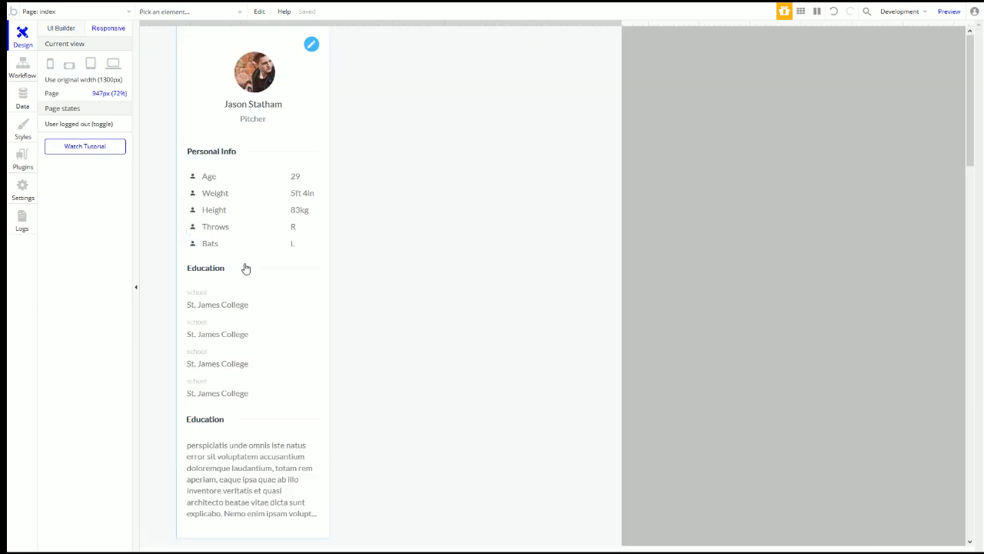
# Step: In the Responsive view, make the 29 and 83kg values fixed-width, keeping 83kg right-aligned
pyautogui.click(300, 180)
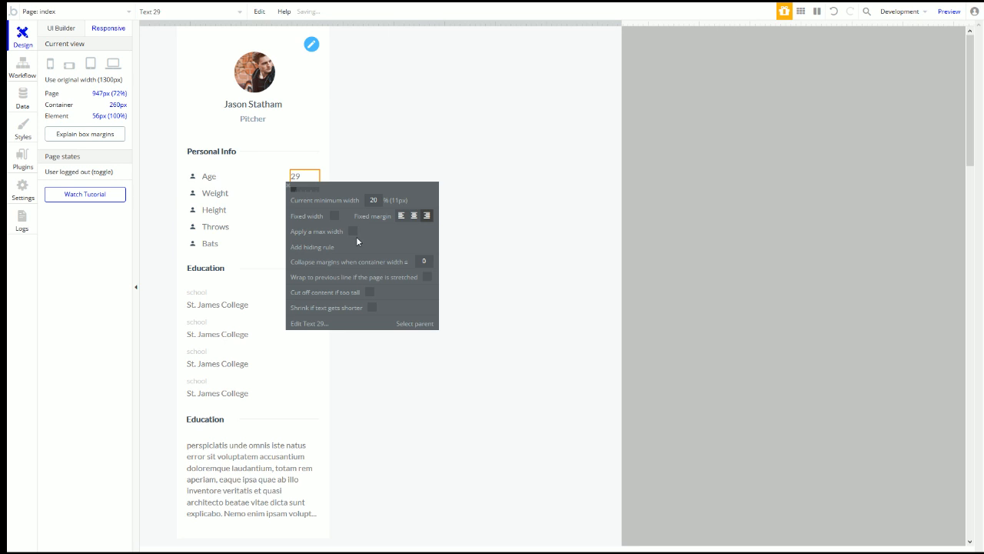
pyautogui.click(334, 215)
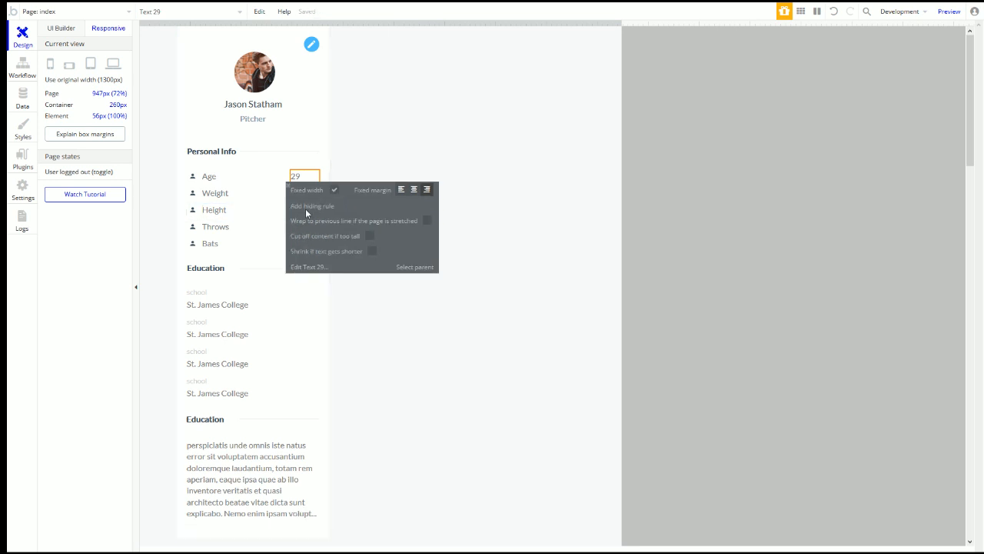
pyautogui.click(312, 267)
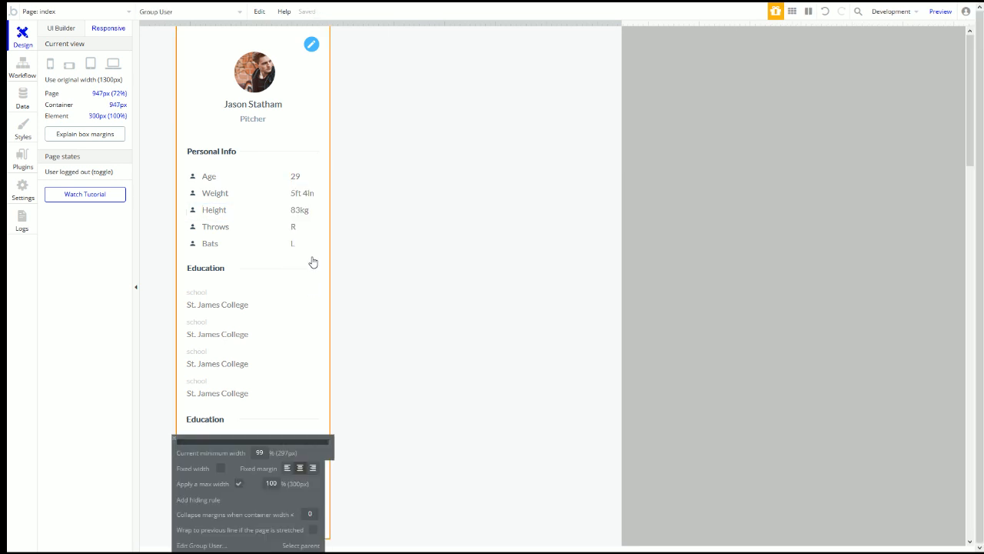
pyautogui.click(303, 244)
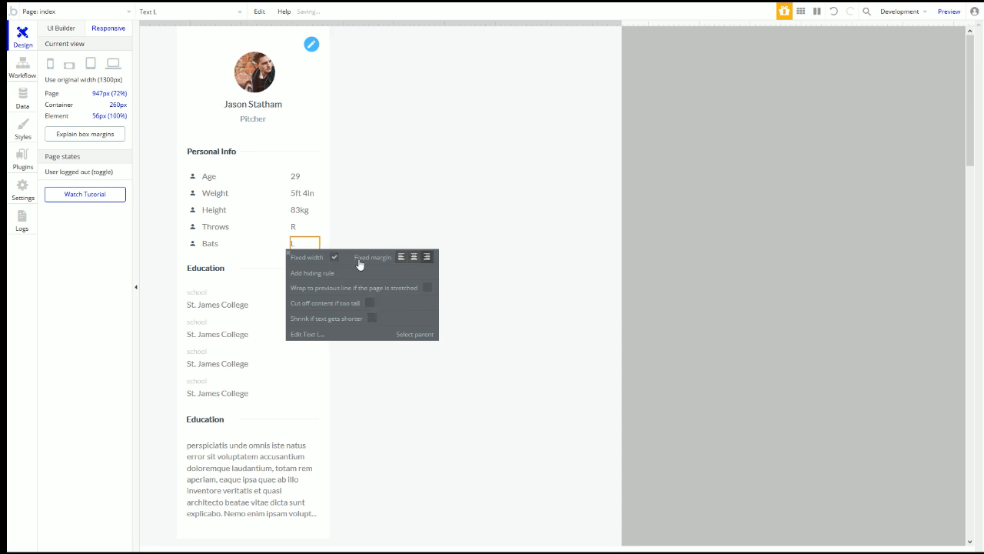
pyautogui.click(300, 229)
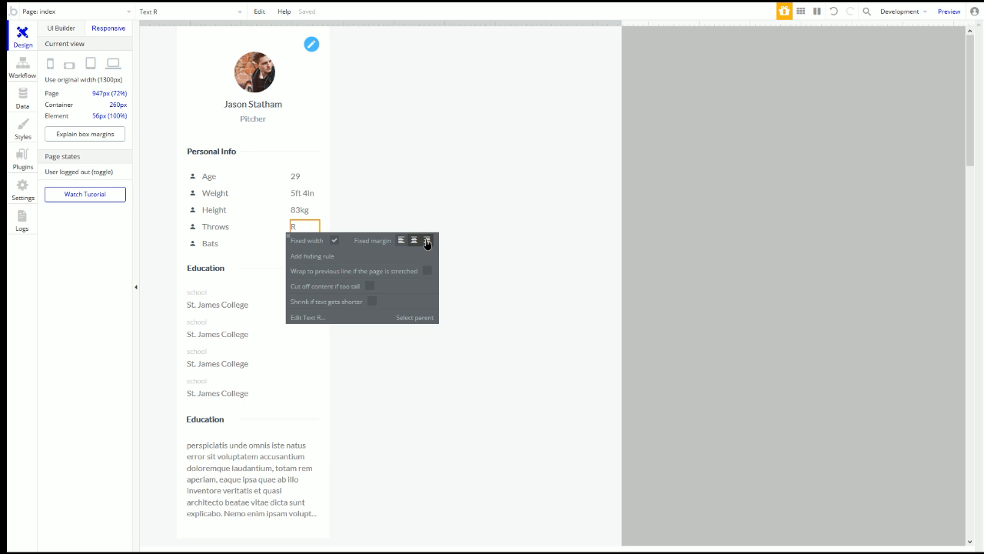
pyautogui.click(300, 210)
pyautogui.click(334, 251)
pyautogui.click(428, 224)
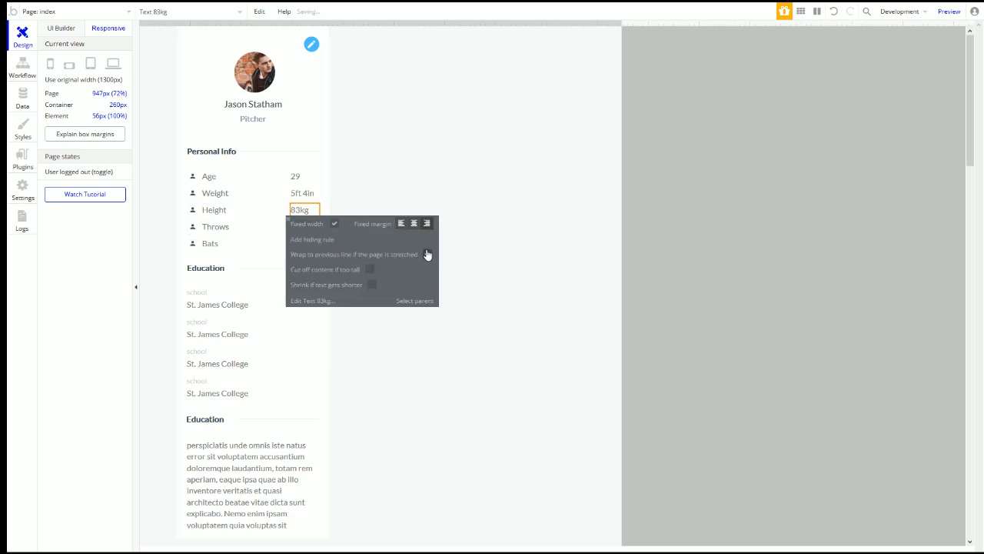
# Step: Recheck the Age value's responsive settings and return to the UI Builder
pyautogui.click(302, 193)
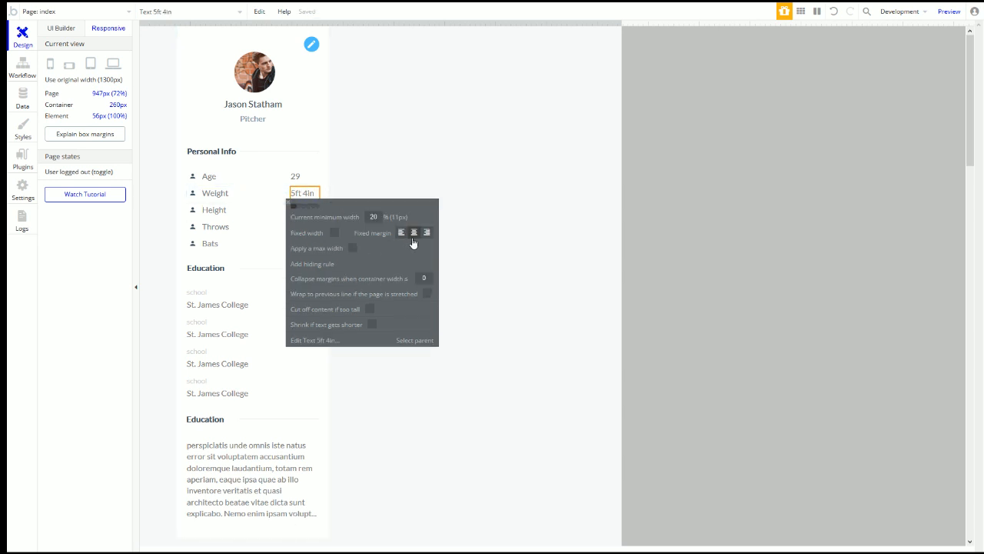
pyautogui.click(300, 178)
pyautogui.click(63, 28)
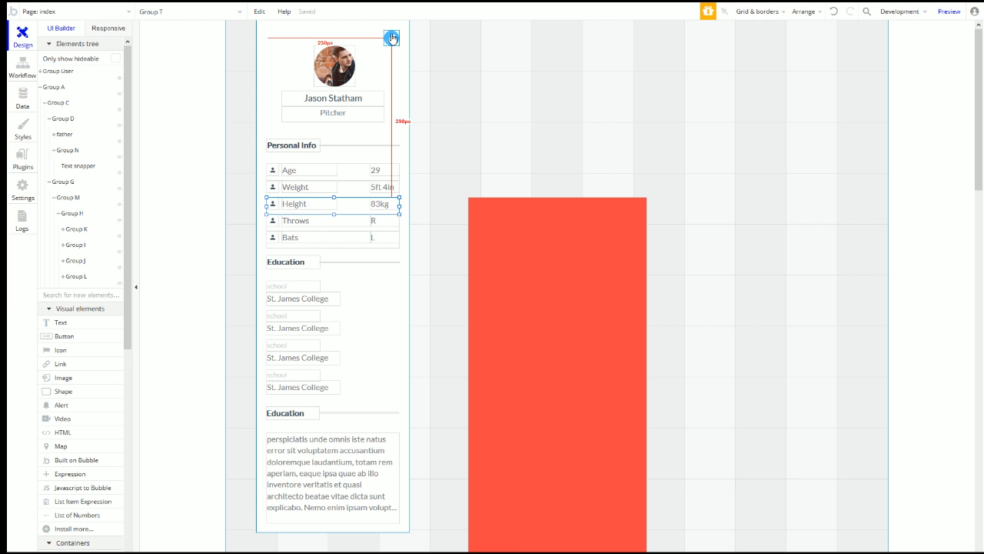
# Step: Glance at the Responsive and Workflow tabs, then select the Personal Info heading and its rows
pyautogui.click(107, 29)
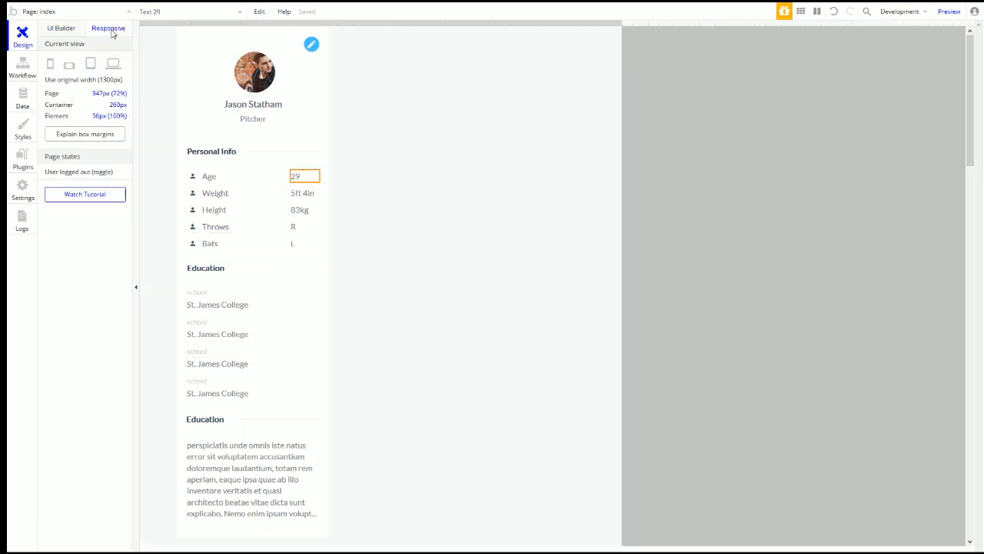
pyautogui.click(33, 62)
pyautogui.click(23, 38)
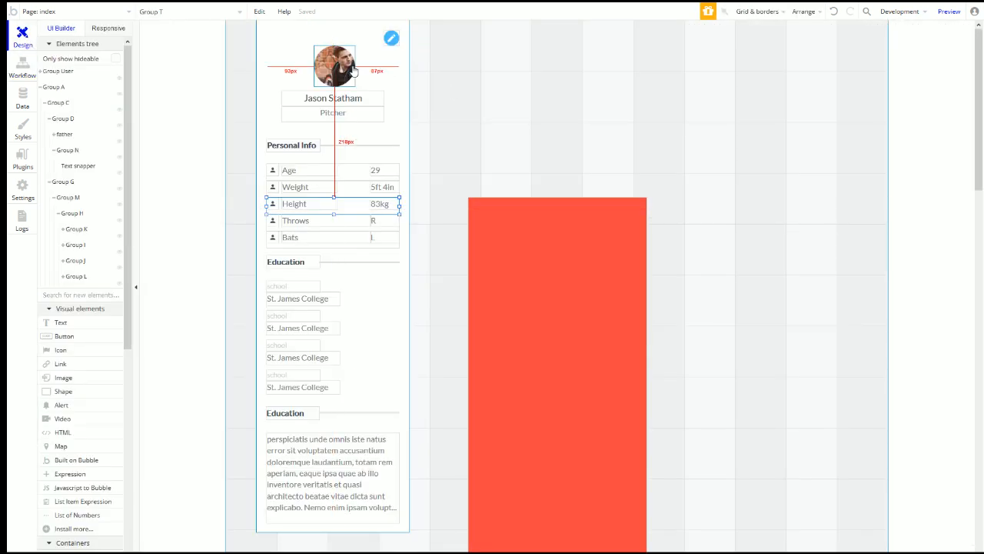
pyautogui.click(314, 147)
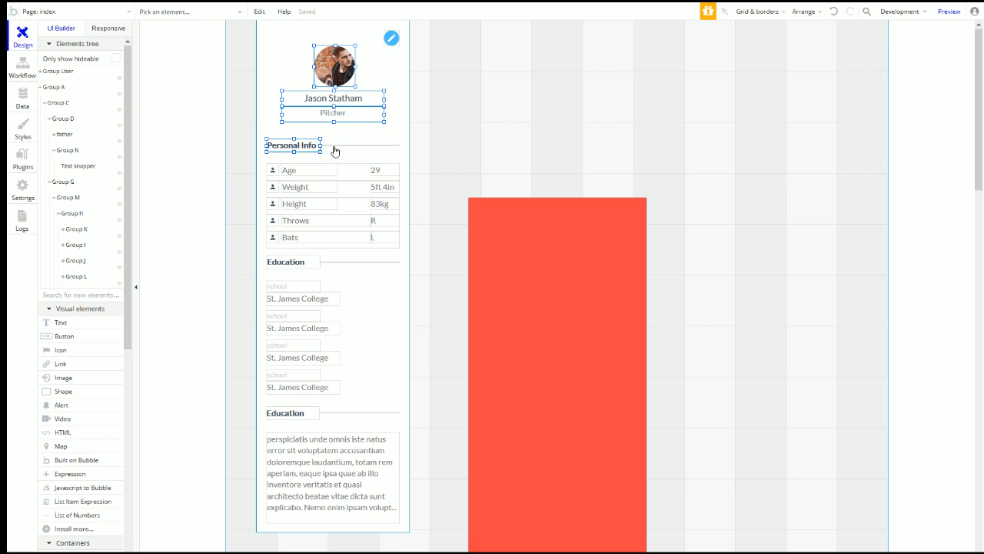
pyautogui.keyDown('shift'); pyautogui.click(346, 170); pyautogui.keyUp('shift')
pyautogui.keyDown('shift'); pyautogui.click(350, 187); pyautogui.keyUp('shift')
pyautogui.keyDown('shift'); pyautogui.click(353, 204); pyautogui.keyUp('shift')
pyautogui.keyDown('shift'); pyautogui.click(353, 222); pyautogui.keyUp('shift')
pyautogui.keyDown('shift'); pyautogui.click(354, 239); pyautogui.keyUp('shift')
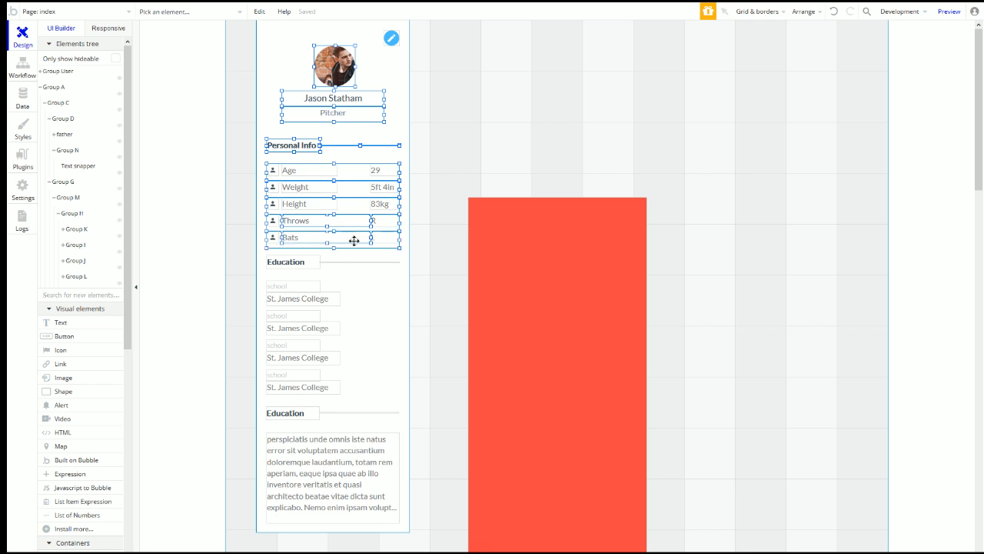
# Step: Stretch the pencil's parent Group P taller and shorten the profile card group to 955 px
pyautogui.click(389, 39)
pyautogui.rightClick(390, 39)
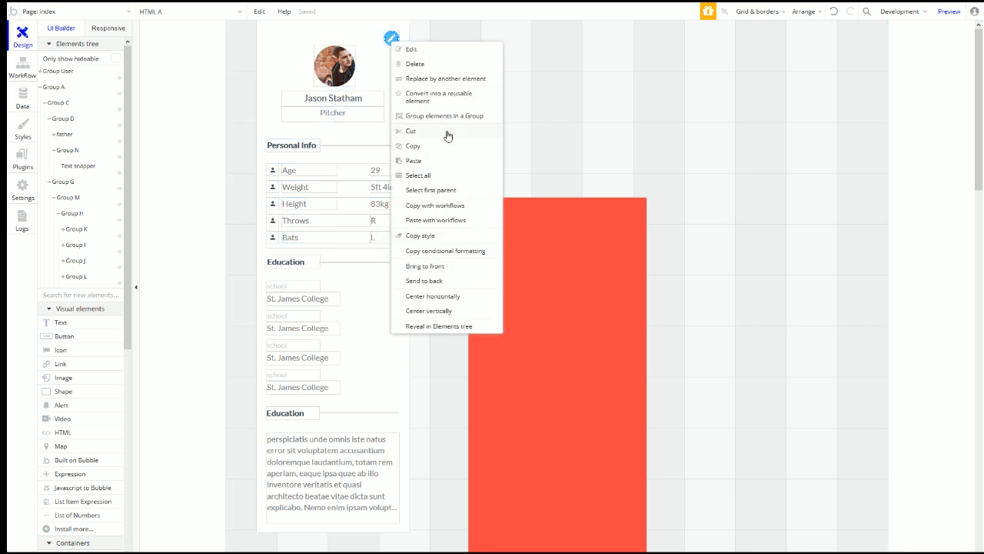
pyautogui.click(450, 190)
pyautogui.moveTo(392, 47); pyautogui.dragTo(392, 67)
pyautogui.click(339, 27)
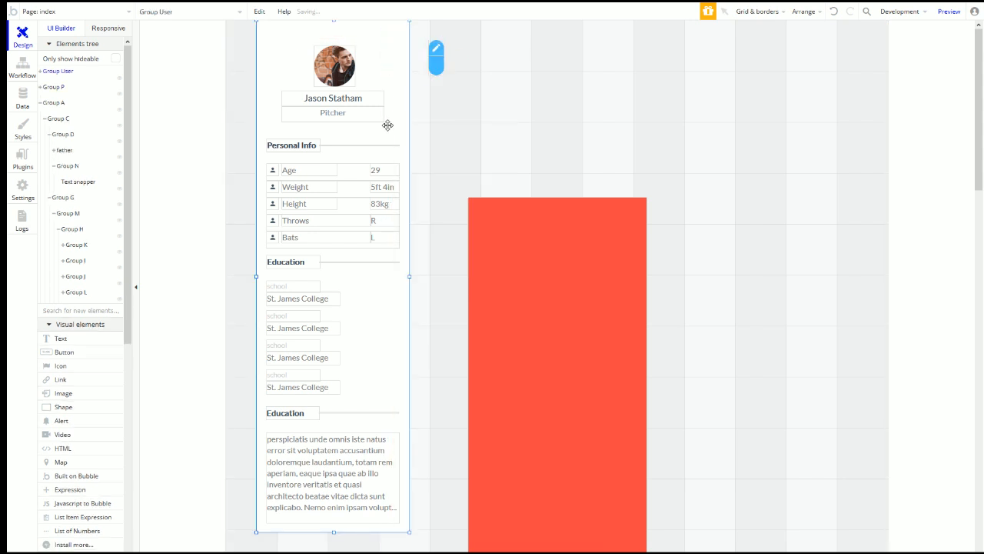
pyautogui.moveTo(334, 21); pyautogui.dragTo(335, 46)
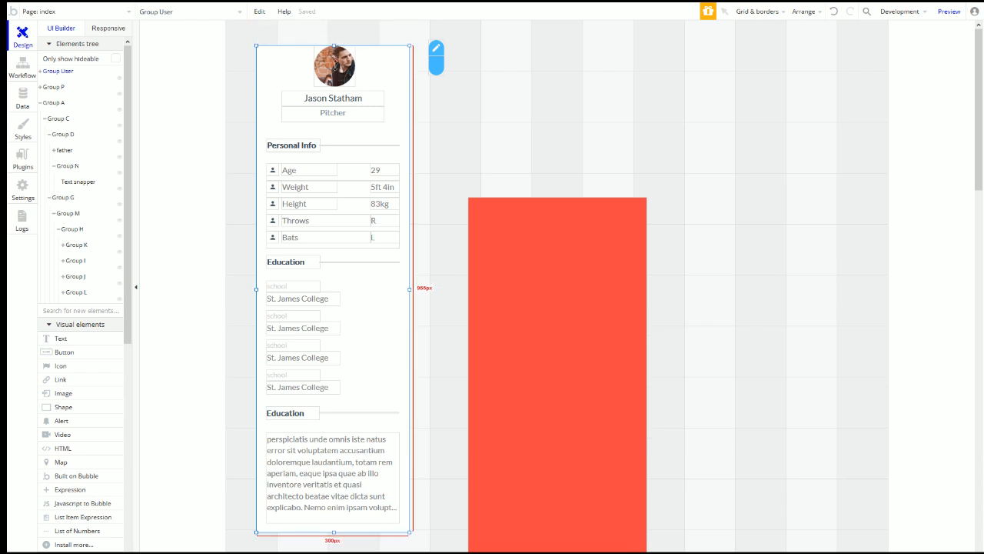
# Step: Wrap the card in a new group, rename it xx(profile), and reselect Group User inside
pyautogui.doubleClick(382, 75)
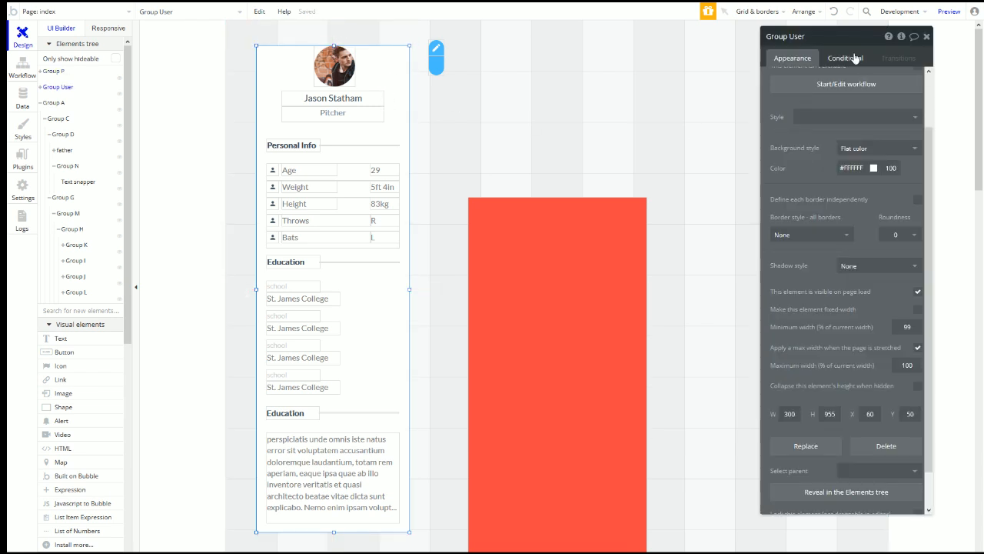
pyautogui.rightClick(382, 65)
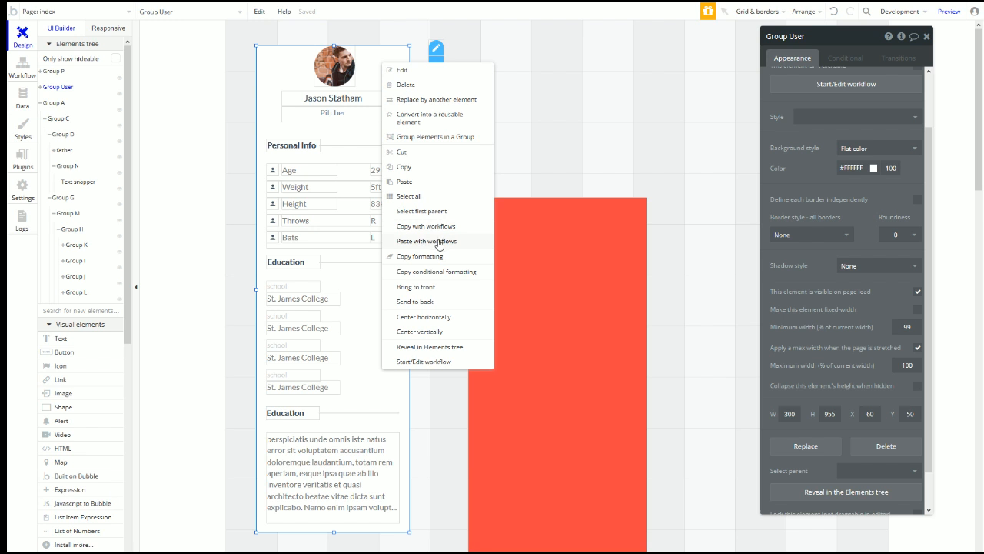
pyautogui.click(434, 138)
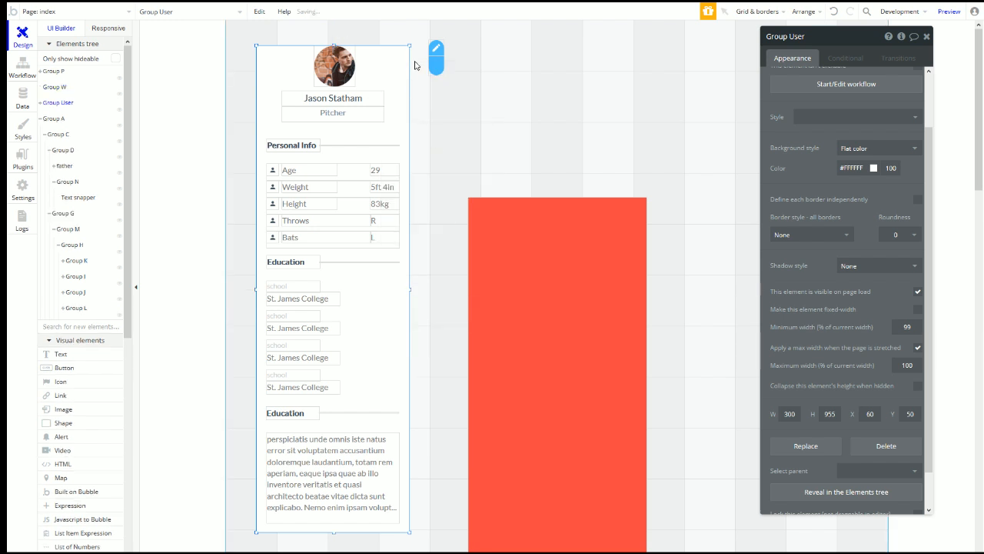
pyautogui.click(824, 37)
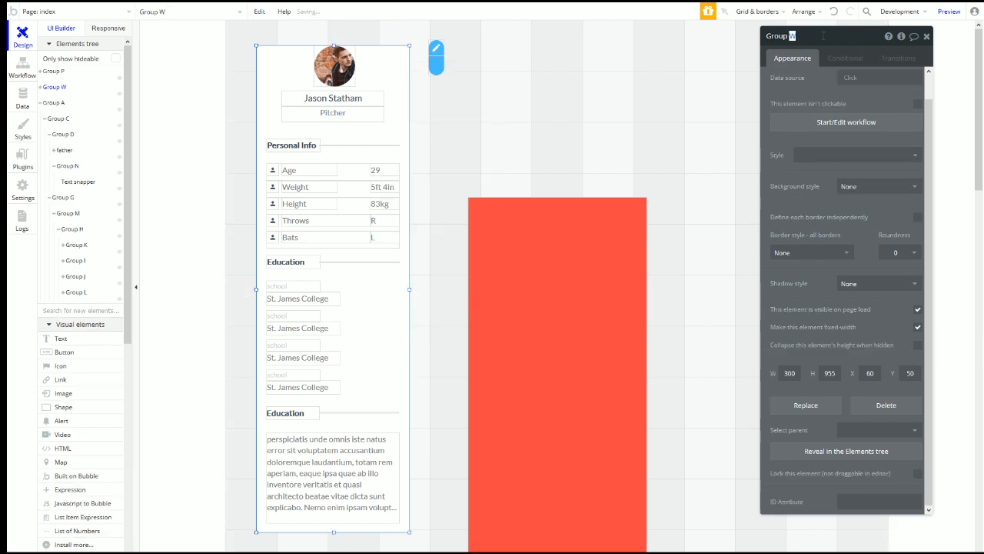
pyautogui.write('xx(profile')
pyautogui.click(384, 70)
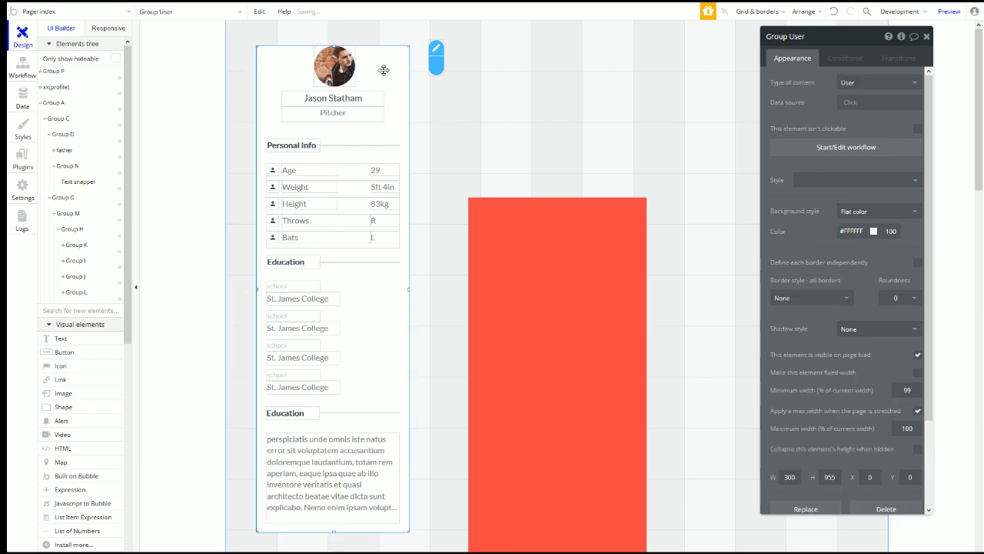
# Step: Add a new condition to Group User based on xx(profile)
pyautogui.click(843, 60)
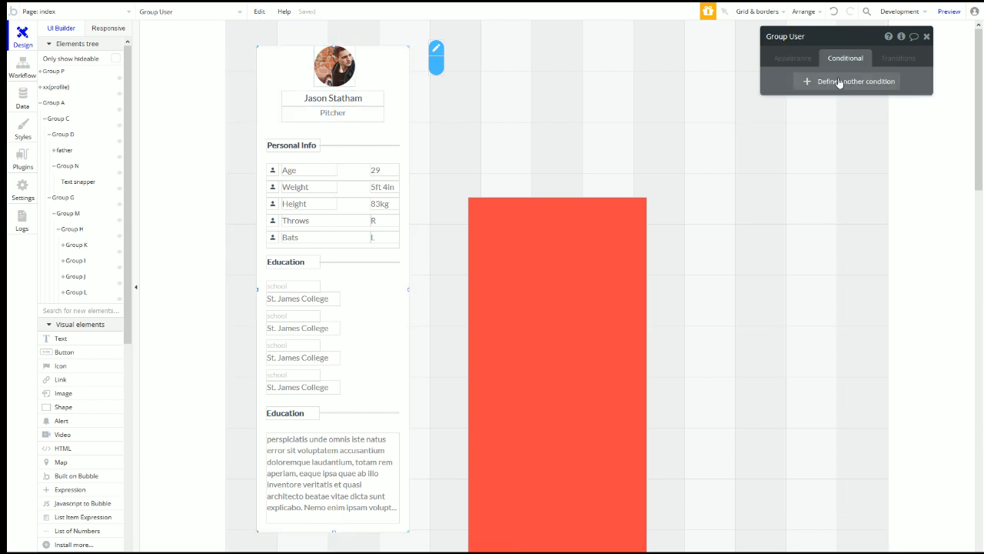
pyautogui.click(820, 88)
pyautogui.click(836, 102)
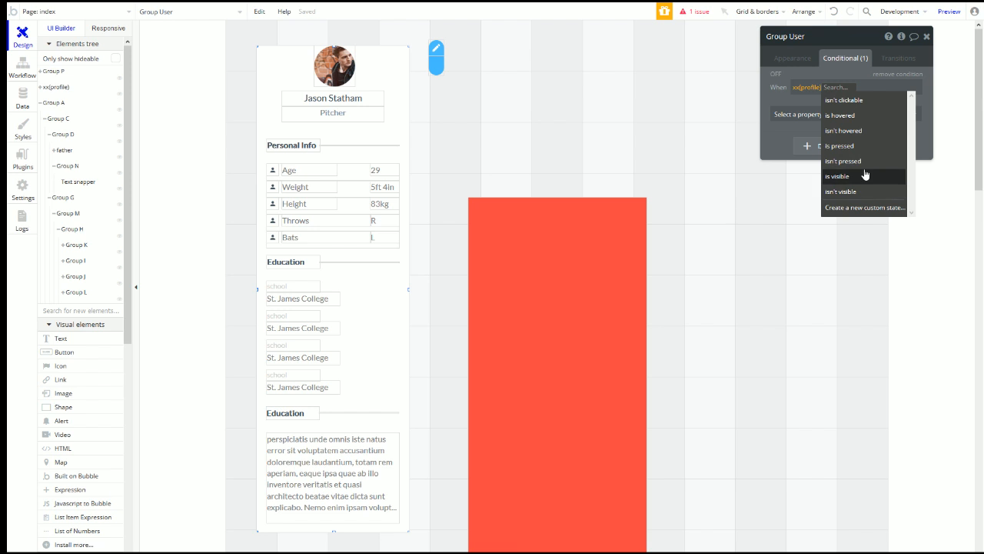
pyautogui.click(854, 208)
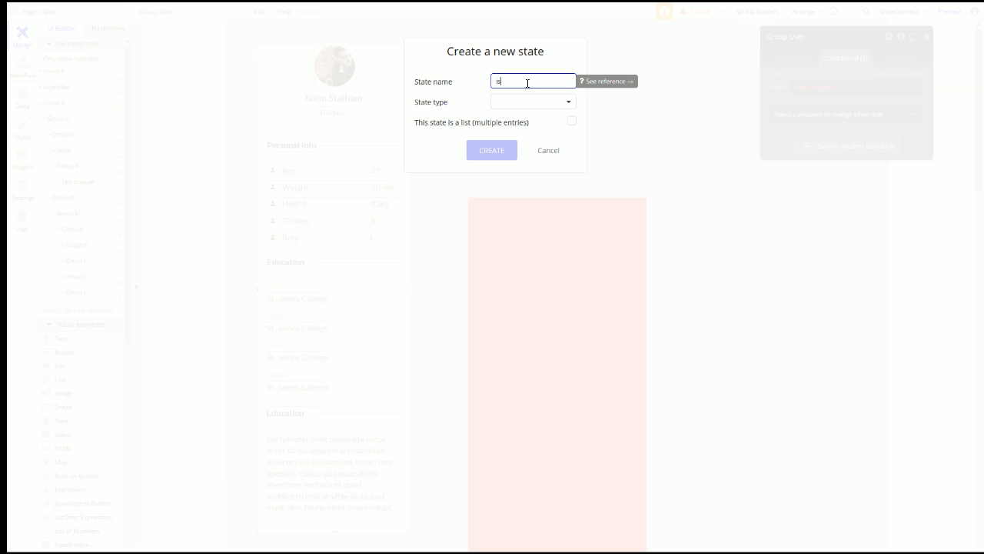
# Step: Create a yes / no custom state named isEdit on xx(profile)
pyautogui.click(517, 104)
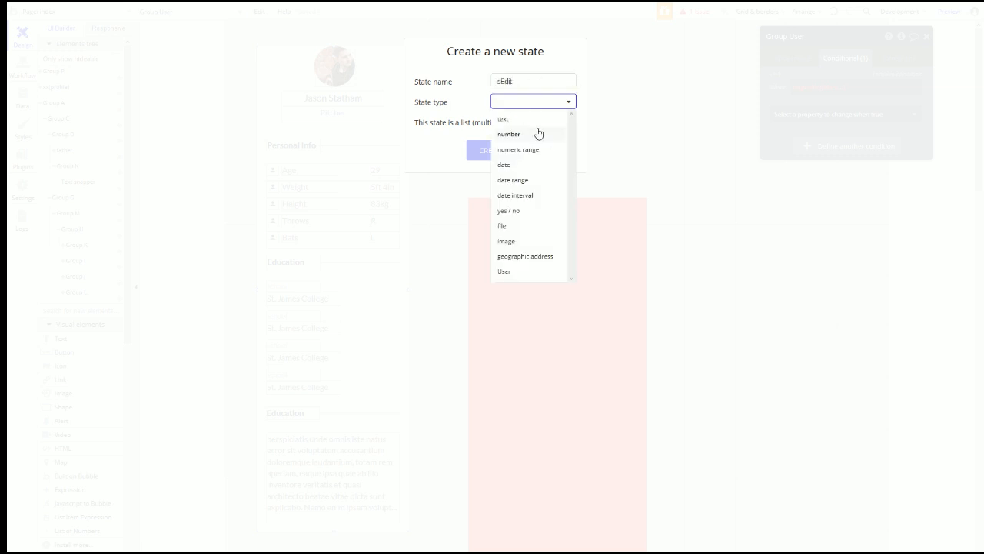
pyautogui.click(530, 210)
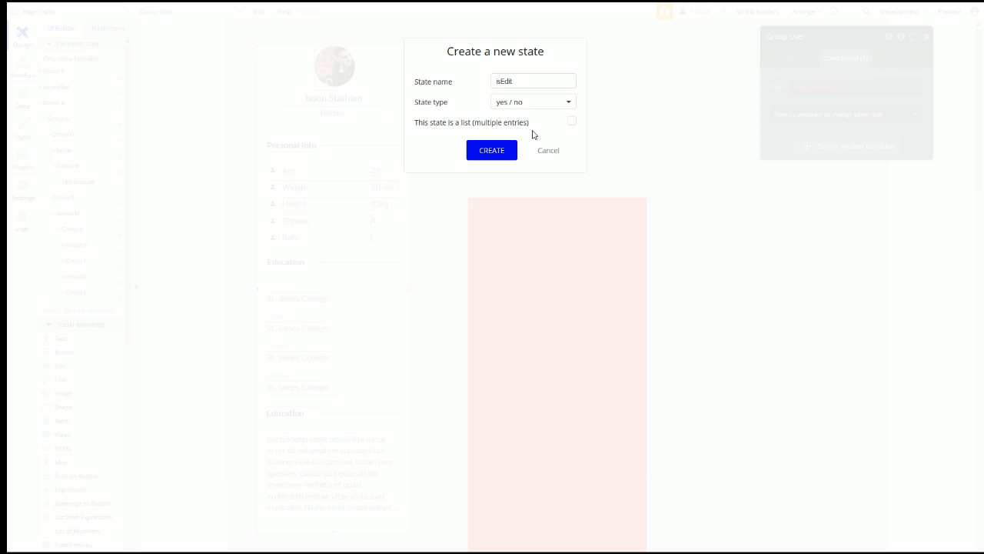
pyautogui.click(535, 104)
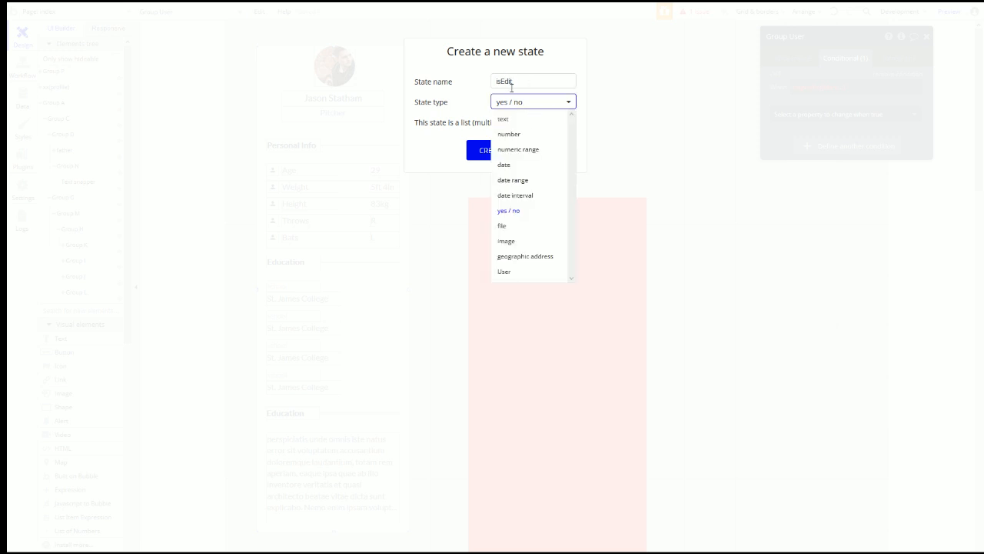
pyautogui.doubleClick(512, 86)
pyautogui.click(508, 103)
pyautogui.click(532, 120)
pyautogui.doubleClick(521, 81)
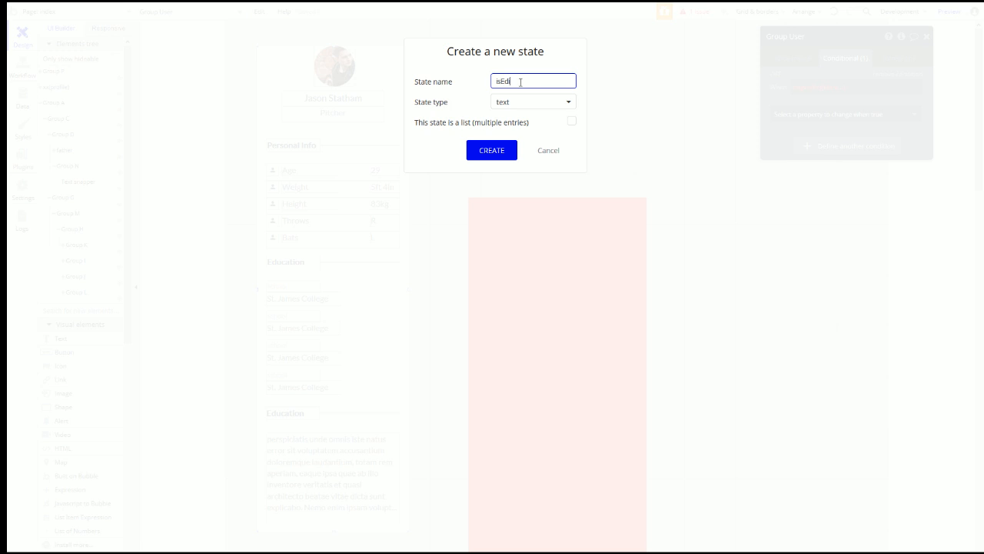
pyautogui.click(520, 104)
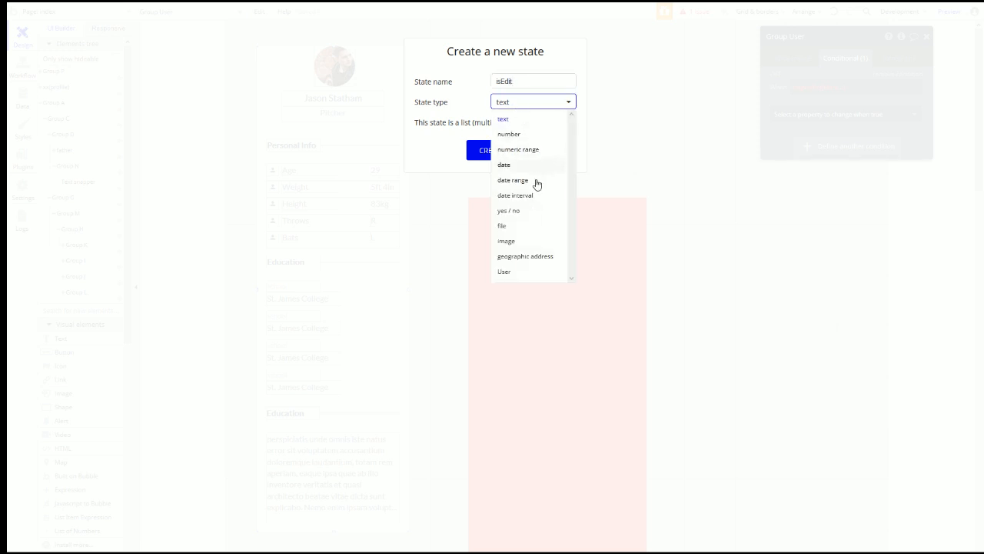
pyautogui.click(530, 210)
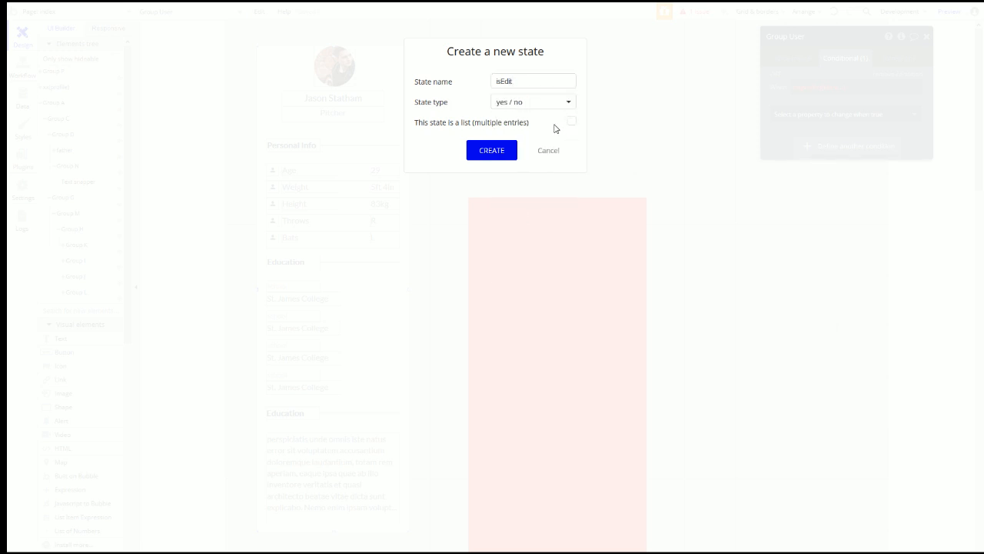
pyautogui.click(491, 152)
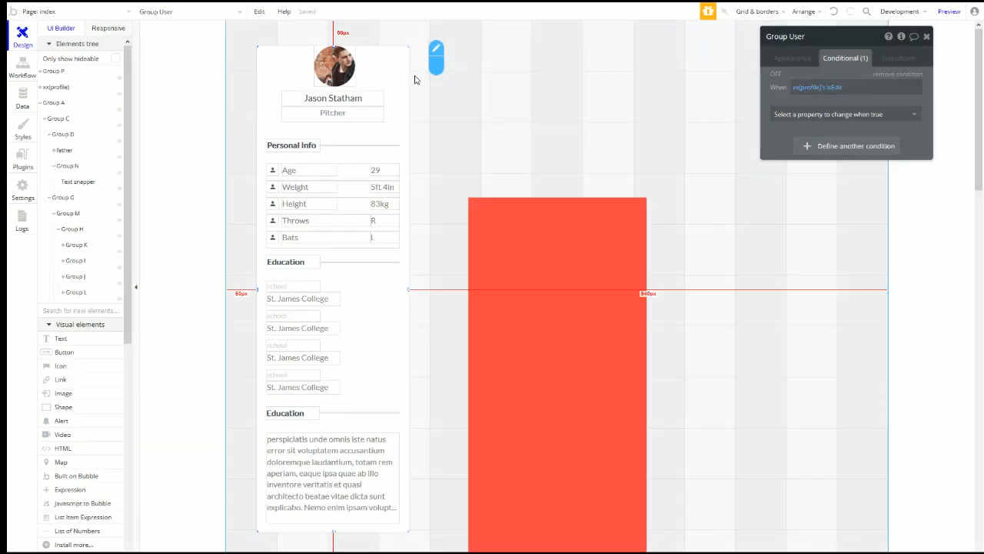
# Step: Keep xx(profile)'s isEdit state as yes / no with a default value of no
pyautogui.click(177, 11)
pyautogui.write('xx')
pyautogui.click(175, 47)
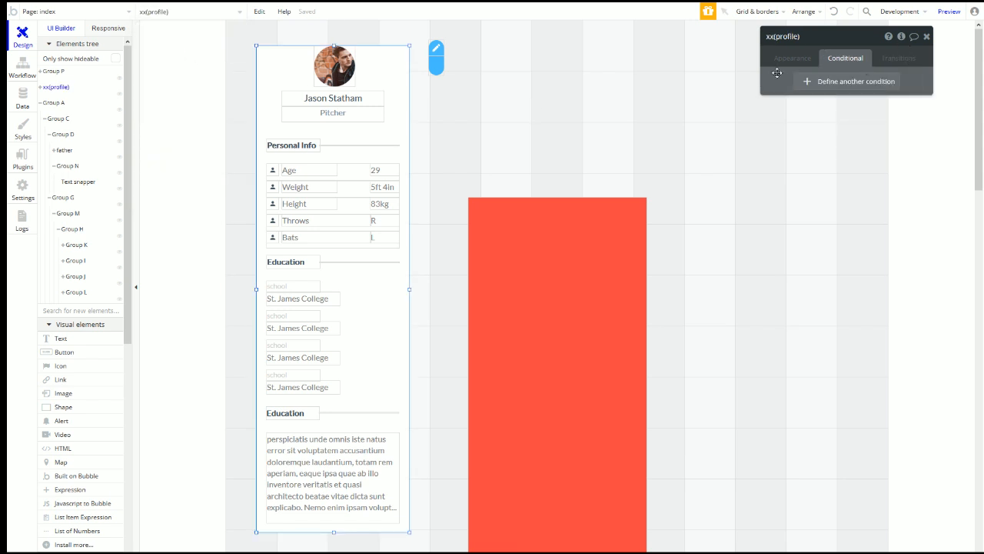
pyautogui.click(904, 38)
pyautogui.click(696, 70)
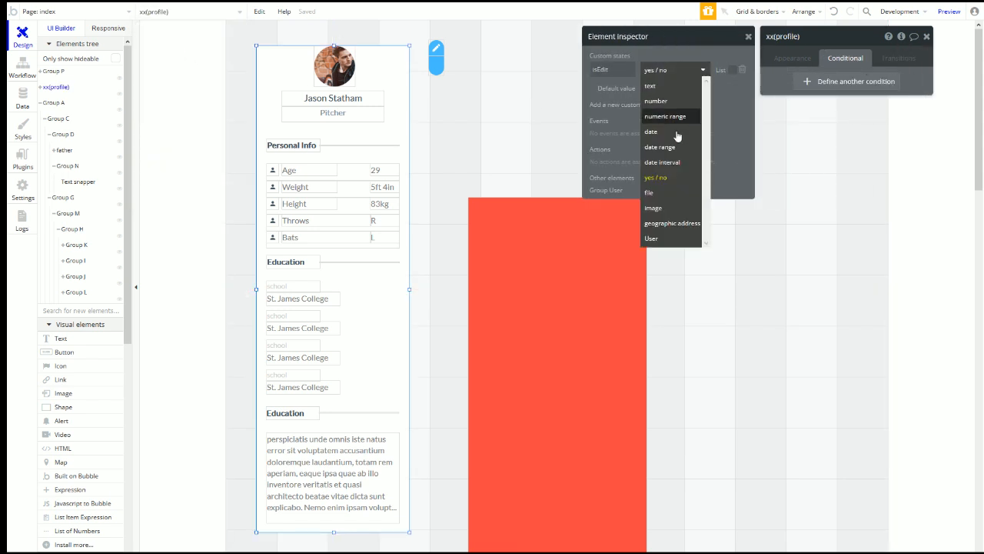
pyautogui.click(594, 127)
pyautogui.click(663, 89)
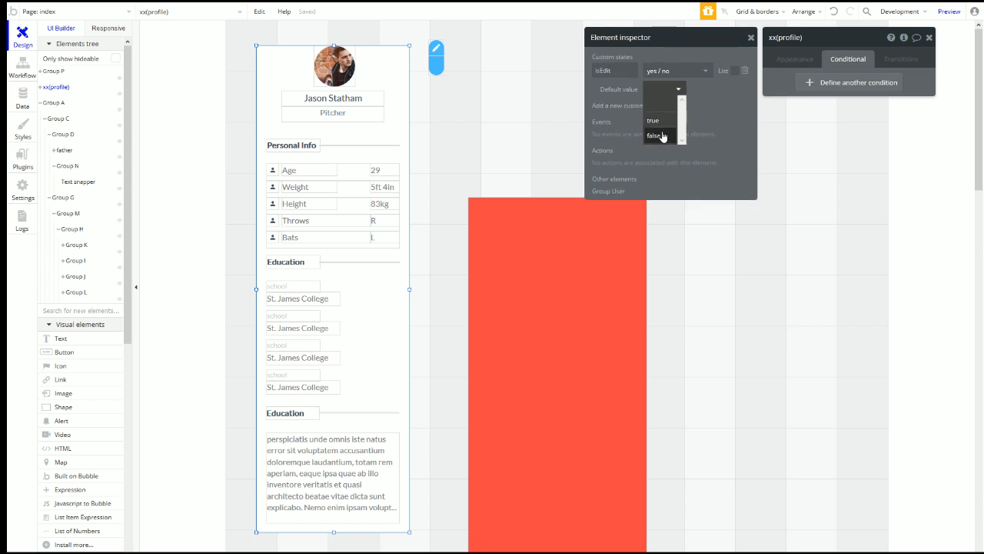
pyautogui.click(662, 137)
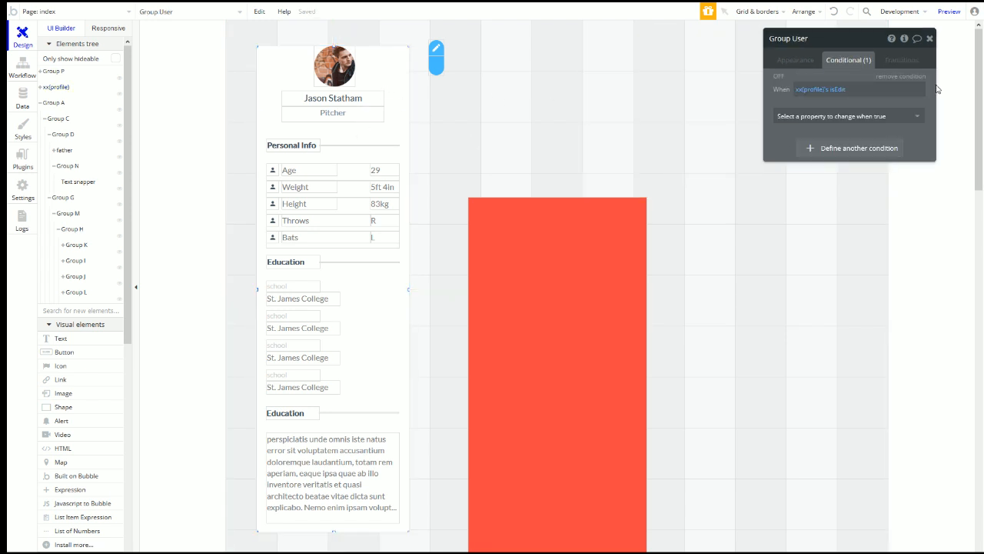
# Step: Make Group User visible only when xx(profile)'s isEdit is no
pyautogui.click(837, 122)
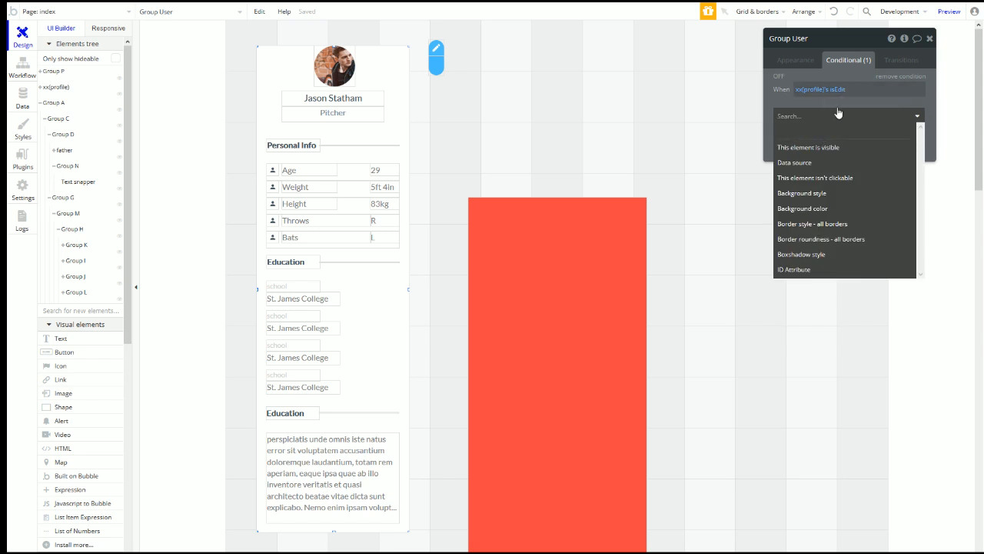
pyautogui.click(835, 89)
pyautogui.click(839, 209)
pyautogui.click(848, 136)
pyautogui.click(831, 116)
pyautogui.click(824, 146)
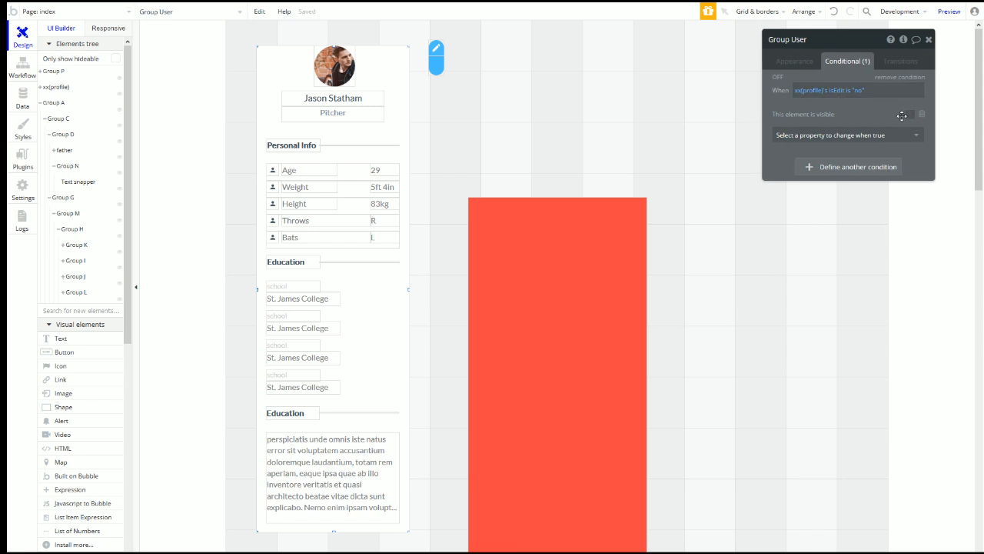
pyautogui.click(909, 116)
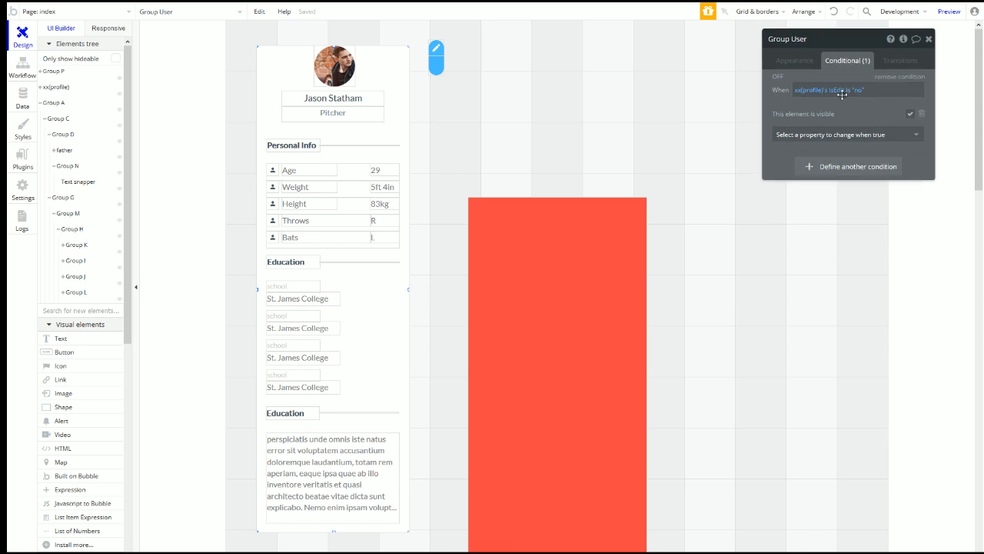
# Step: Enable collapse-when-hidden with a Slide Up/Down animation on Group User
pyautogui.click(814, 61)
pyautogui.scroll(-5, 874, 306)
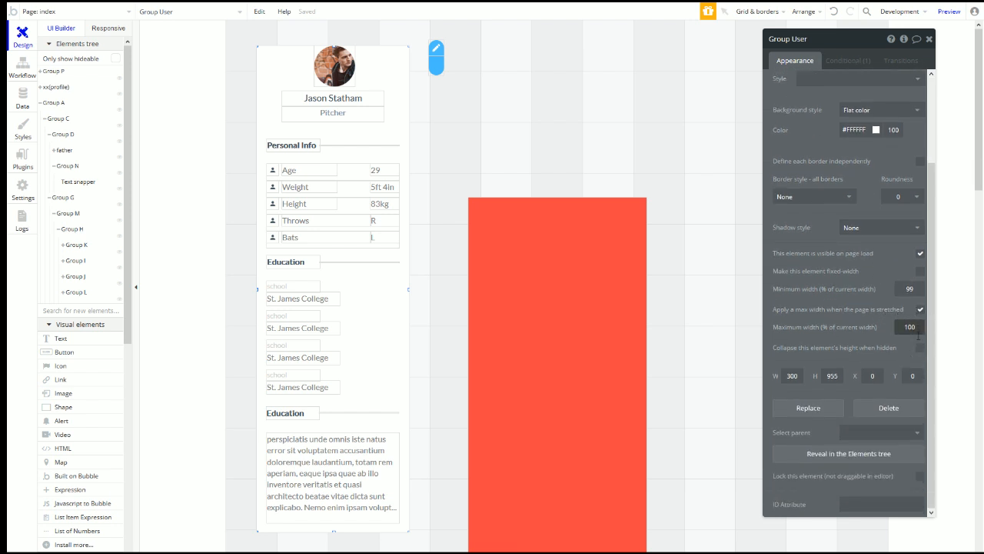
pyautogui.click(921, 347)
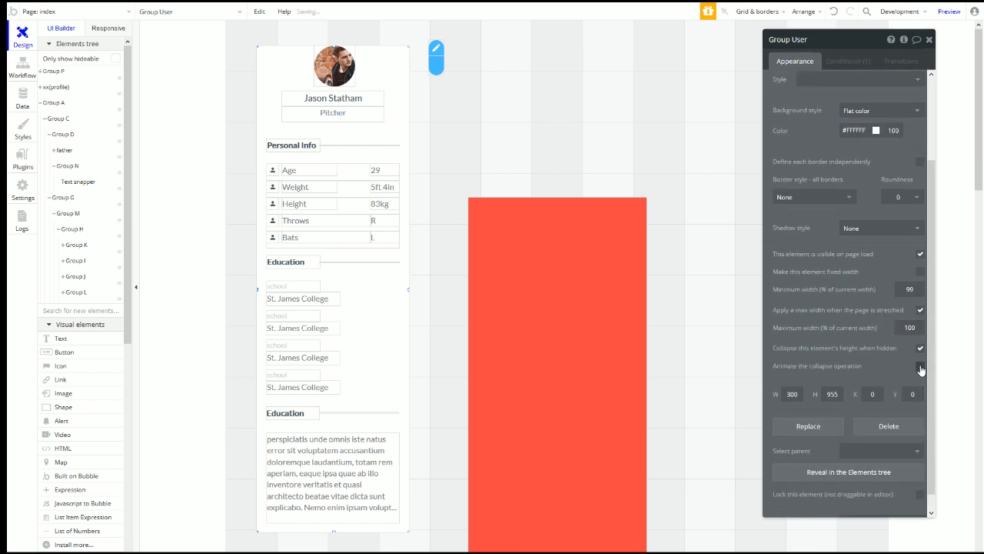
pyautogui.click(921, 366)
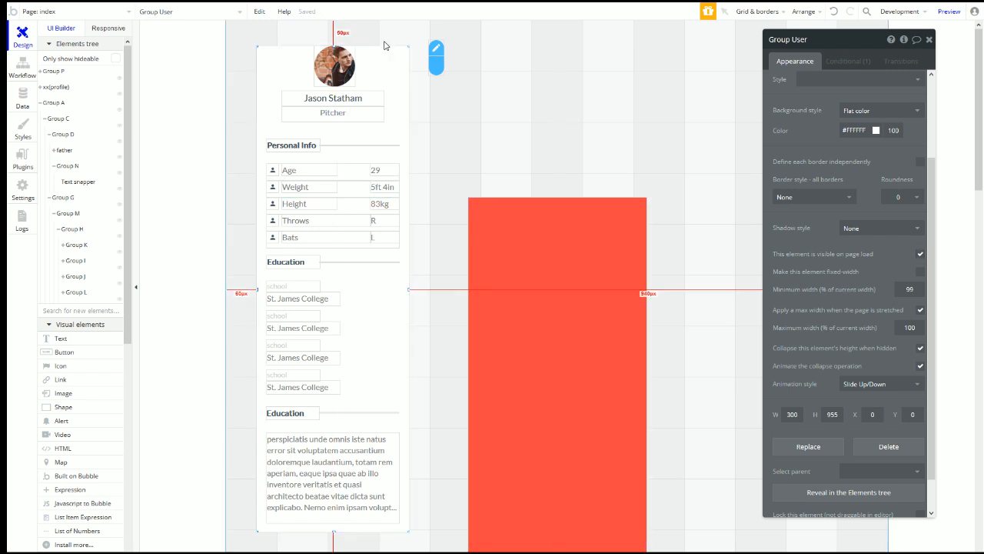
pyautogui.scroll(-4, 338, 231)
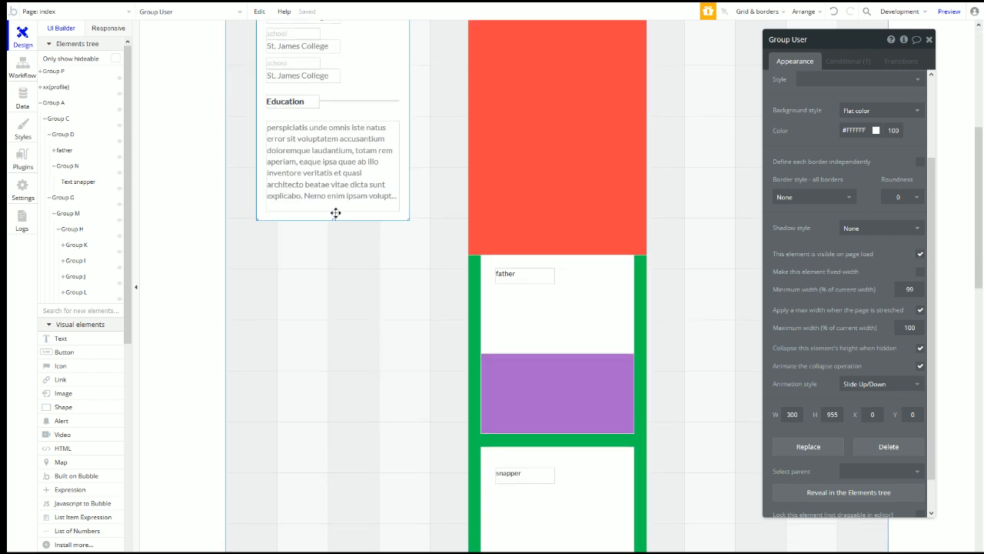
pyautogui.rightClick(335, 217)
# Step: Stretch the xx(profile) container down to about 1602 px tall
pyautogui.click(391, 363)
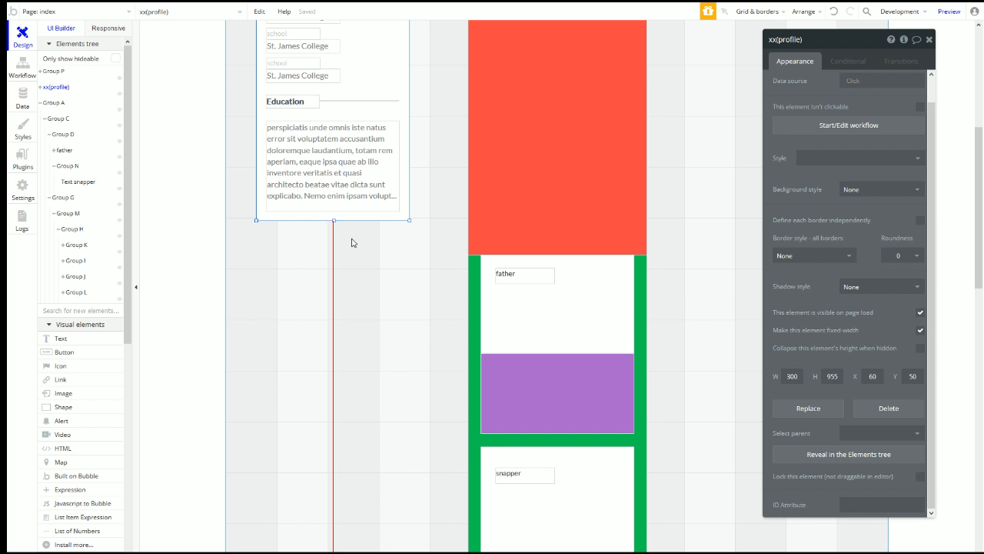
pyautogui.moveTo(334, 221); pyautogui.dragTo(311, 549)
pyautogui.scroll(-5, 83, 478)
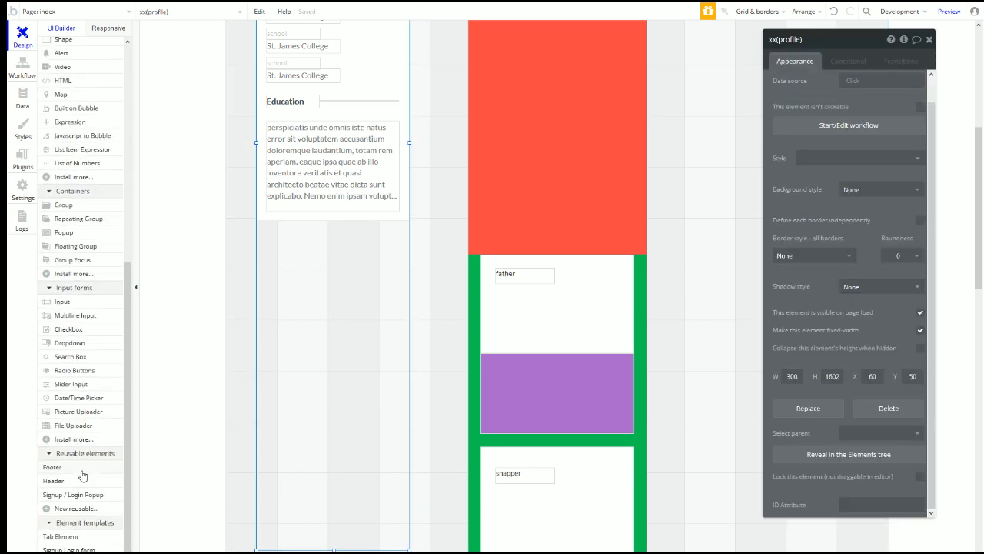
# Step: Draw a new Group X directly below the card, sized 300 × 647
pyautogui.click(64, 205)
pyautogui.moveTo(268, 230); pyautogui.dragTo(383, 498)
pyautogui.moveTo(386, 372); pyautogui.dragTo(408, 368)
pyautogui.moveTo(268, 366); pyautogui.dragTo(257, 366)
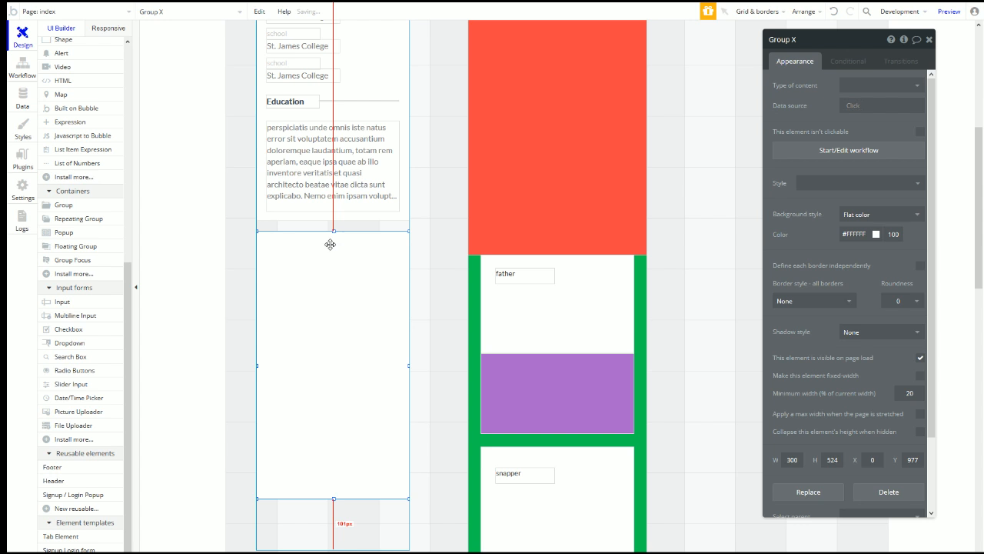
pyautogui.moveTo(334, 232); pyautogui.dragTo(335, 221)
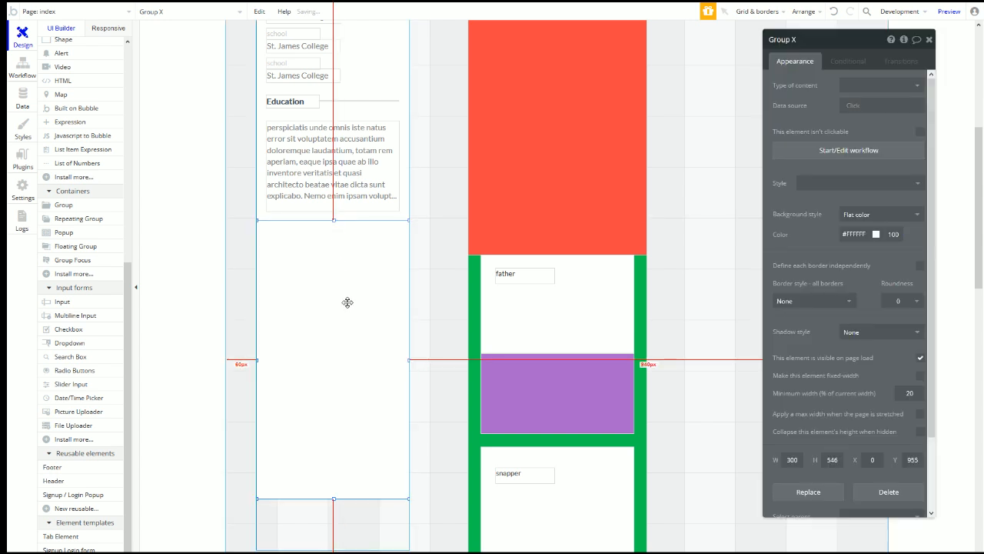
pyautogui.scroll(-5, 341, 269)
pyautogui.scroll(3, 313, 337)
pyautogui.moveTo(334, 161); pyautogui.dragTo(333, 218)
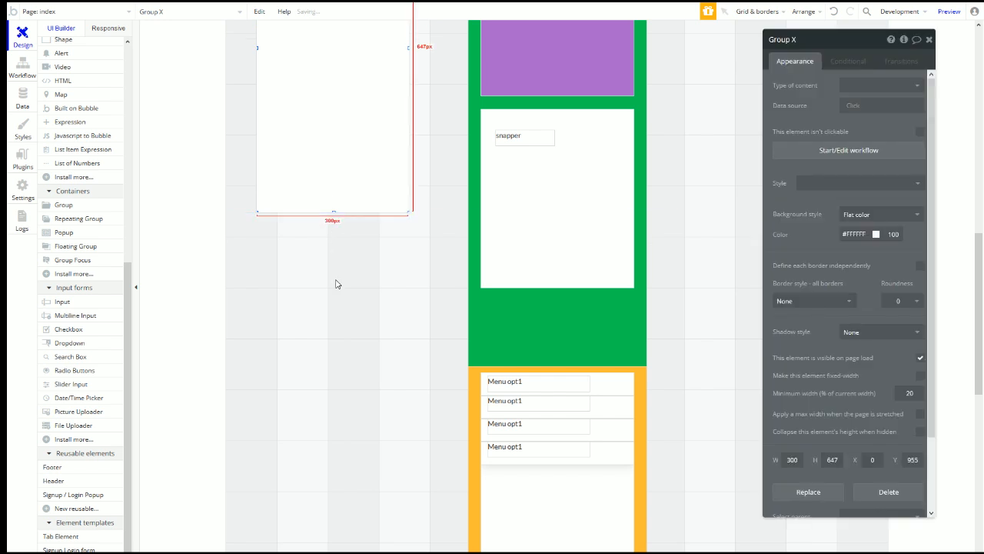
pyautogui.scroll(3, 338, 138)
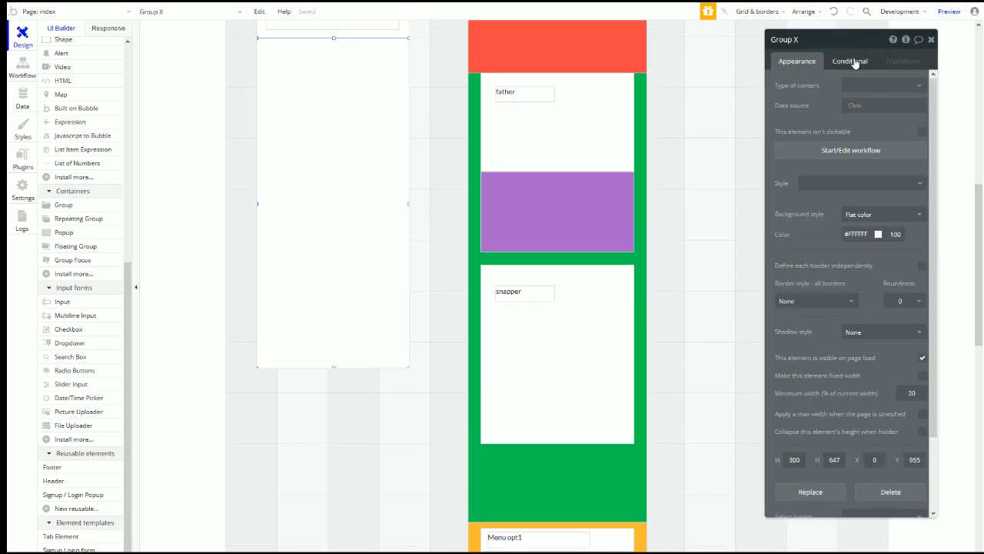
pyautogui.click(854, 63)
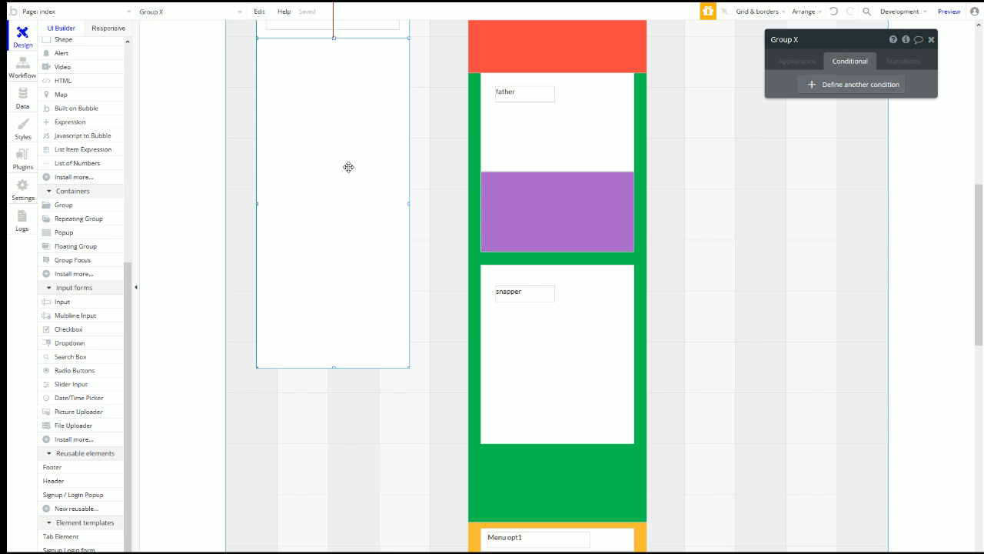
pyautogui.scroll(3, 365, 193)
# Step: Give Group X a #414F5A background, hidden on page load, collapsing with a slide animation
pyautogui.click(803, 61)
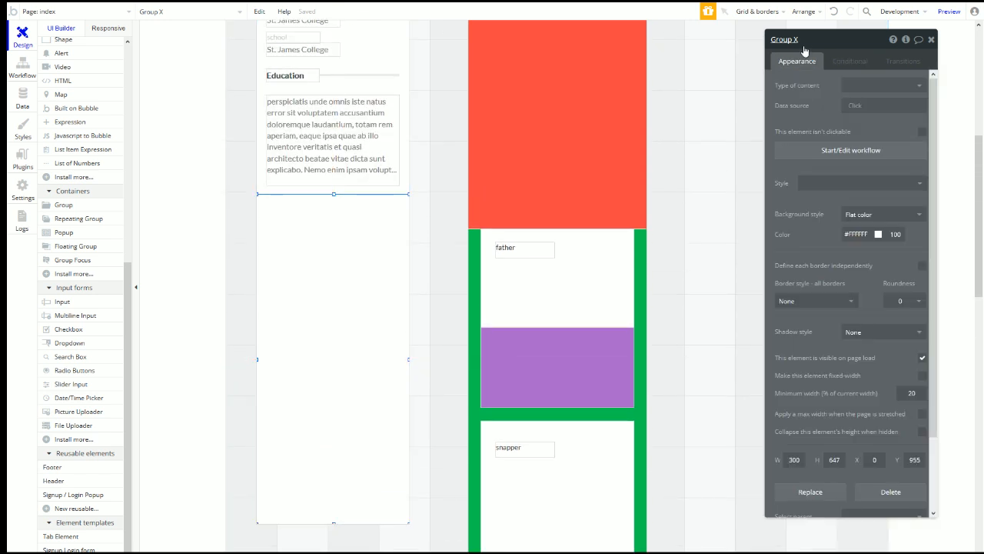
pyautogui.click(868, 232)
pyautogui.click(849, 326)
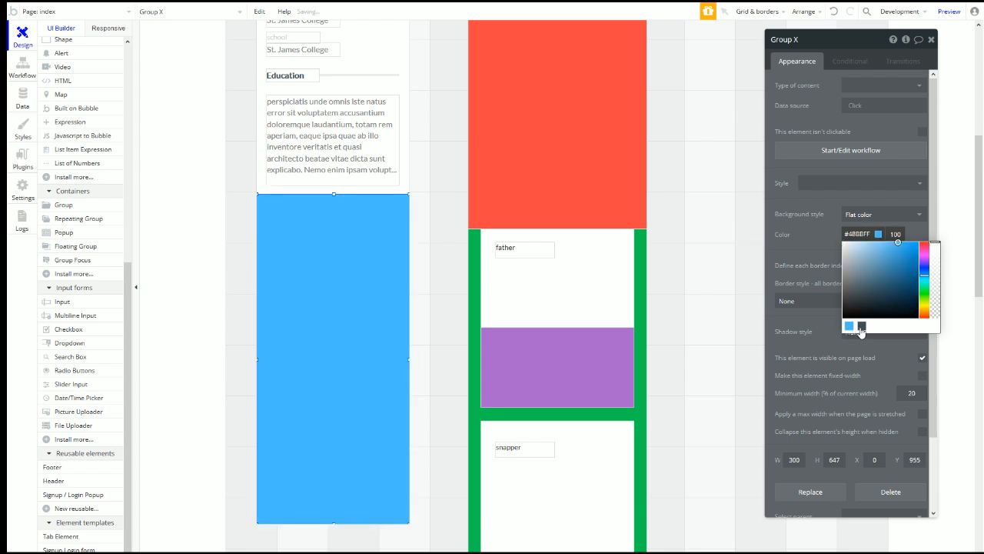
pyautogui.click(865, 327)
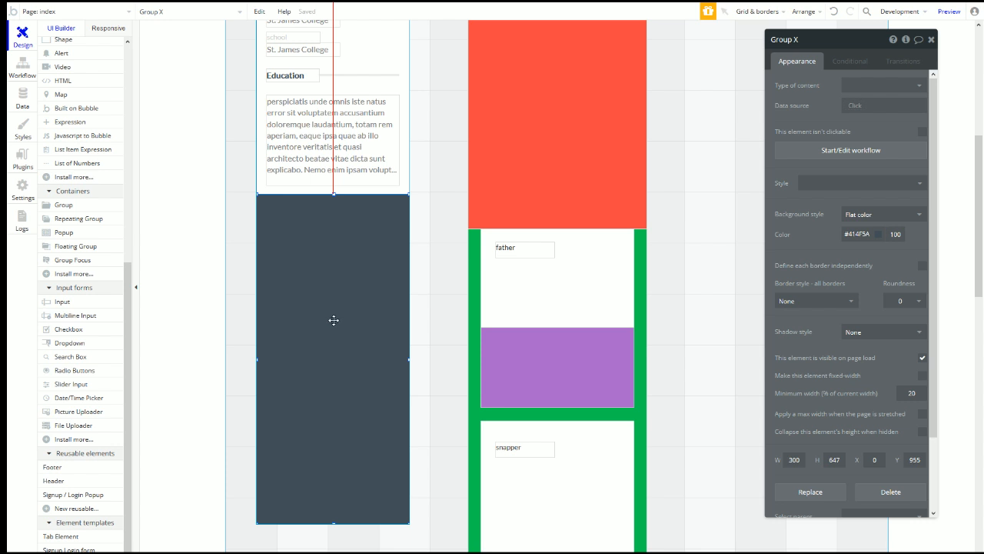
pyautogui.click(922, 358)
pyautogui.click(922, 454)
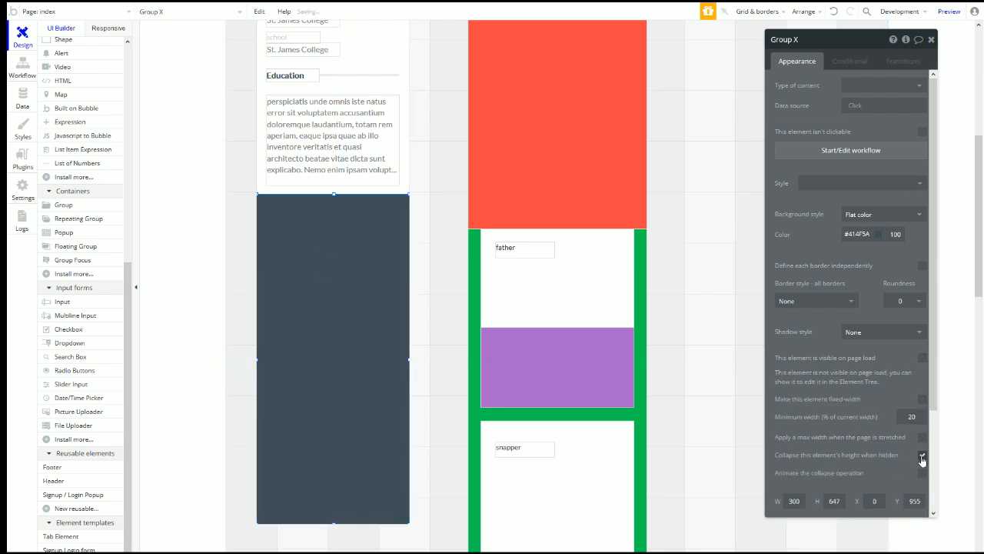
pyautogui.click(922, 474)
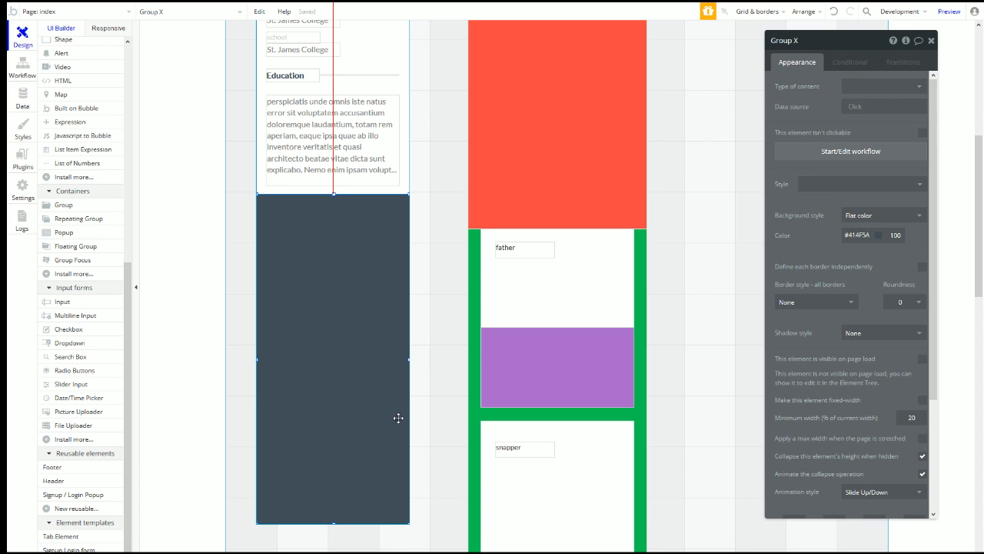
# Step: Move the small pencil button group beside the profile photo
pyautogui.scroll(5, 376, 285)
pyautogui.click(438, 67)
pyautogui.moveTo(439, 68)
pyautogui.mouseDown()
pyautogui.moveTo(396, 86)
pyautogui.moveTo(428, 80)
pyautogui.mouseUp()
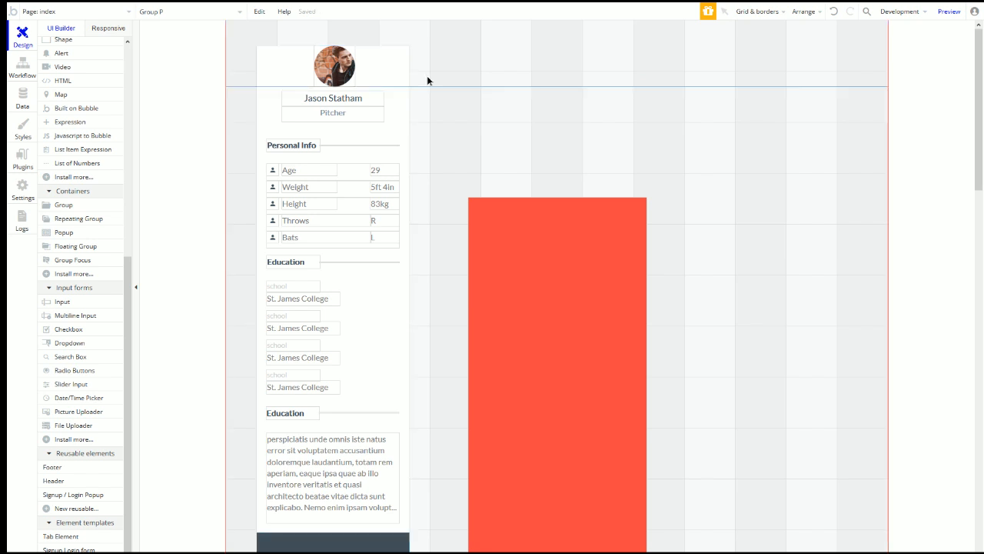
# Step: Stretch the profile card's top up and fit the pencil button against its top-right edge
pyautogui.rightClick(395, 81)
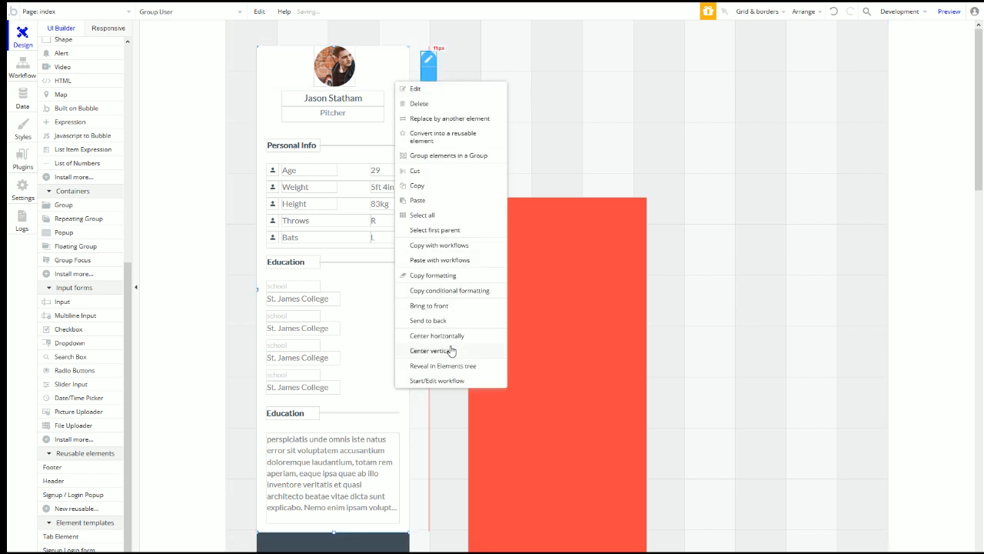
pyautogui.click(447, 230)
pyautogui.moveTo(334, 46); pyautogui.dragTo(345, 15)
pyautogui.moveTo(340, 32); pyautogui.dragTo(343, 62)
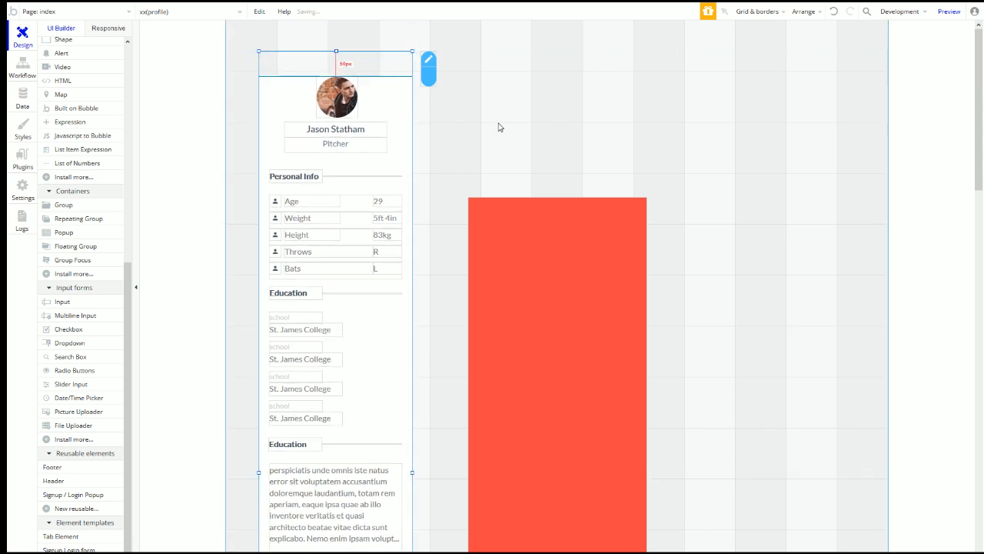
pyautogui.moveTo(430, 79)
pyautogui.mouseDown()
pyautogui.moveTo(392, 71)
pyautogui.moveTo(395, 83)
pyautogui.moveTo(407, 68)
pyautogui.mouseUp()
pyautogui.moveTo(336, 51); pyautogui.dragTo(336, 49)
pyautogui.click(395, 72)
pyautogui.moveTo(394, 75); pyautogui.dragTo(388, 75)
# Step: Select Group P wrapping the pencil icon and open its properties
pyautogui.click(384, 89)
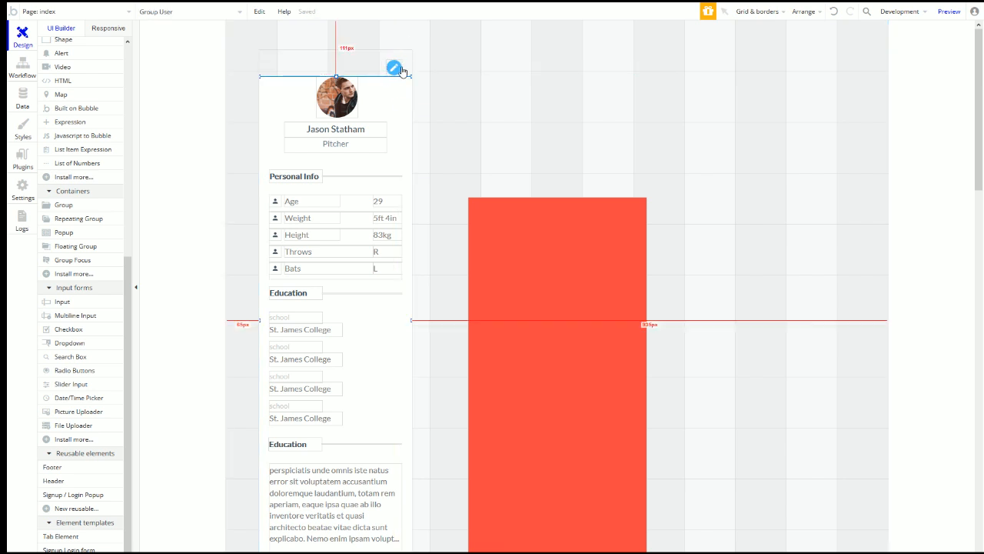
pyautogui.click(390, 73)
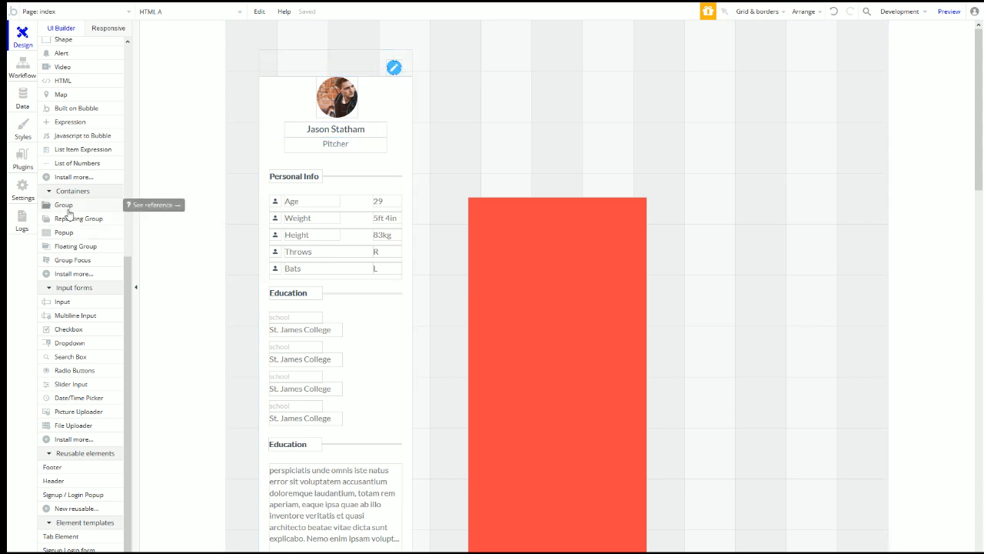
pyautogui.rightClick(394, 67)
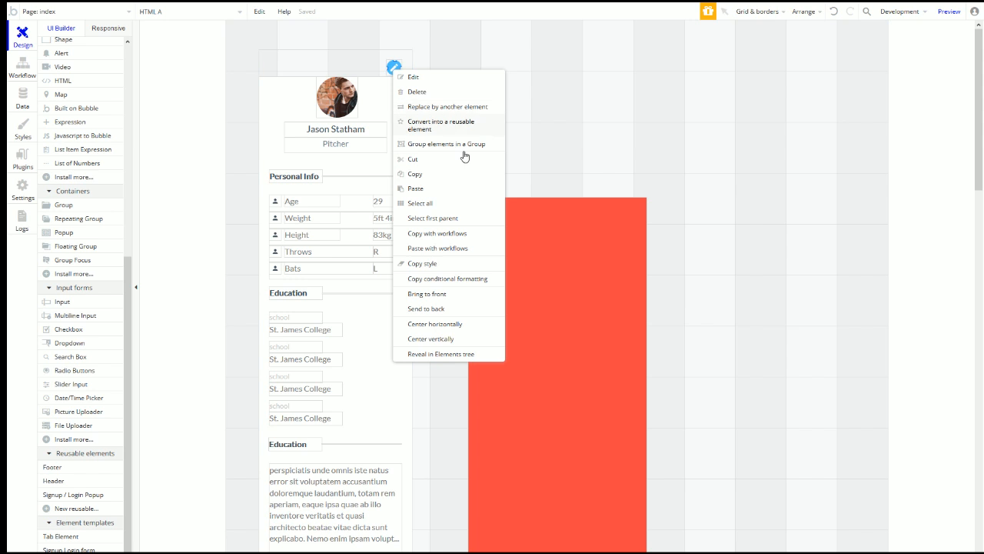
pyautogui.click(446, 214)
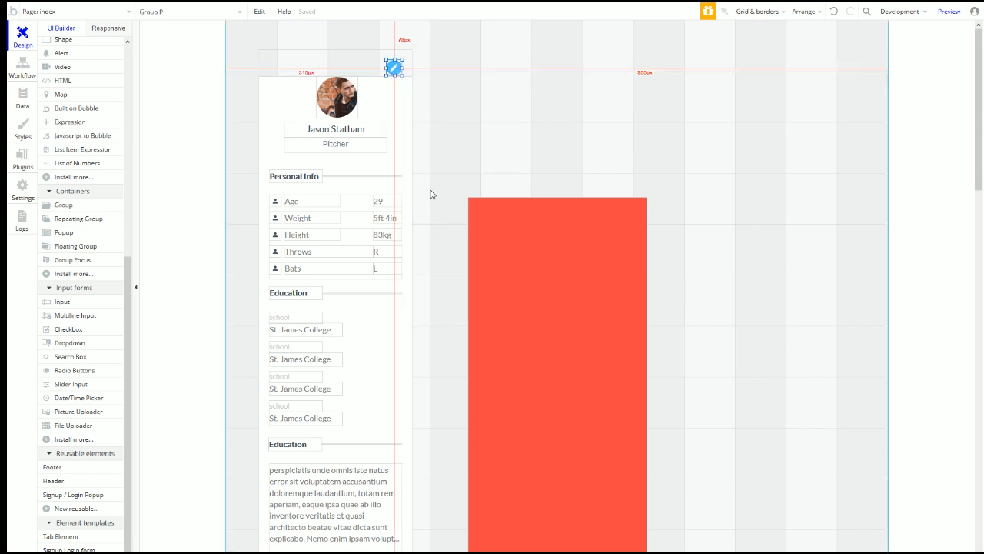
pyautogui.doubleClick(394, 69)
# Step: Add a Set state action to Group P's click workflow setting xx(profile)'s isEdit to yes
pyautogui.click(863, 153)
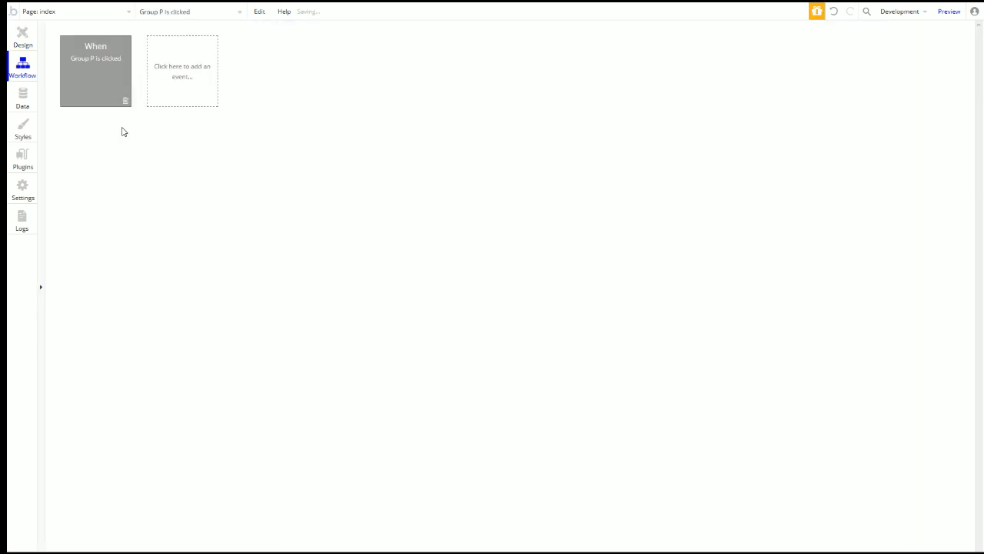
pyautogui.click(97, 137)
pyautogui.moveTo(135, 267)
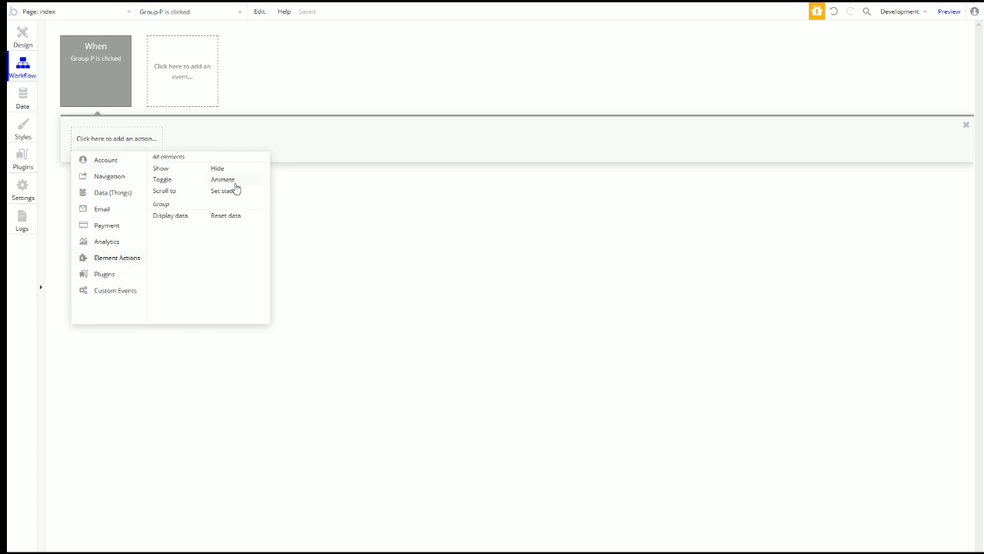
pyautogui.click(225, 191)
pyautogui.click(849, 73)
pyautogui.write('xx')
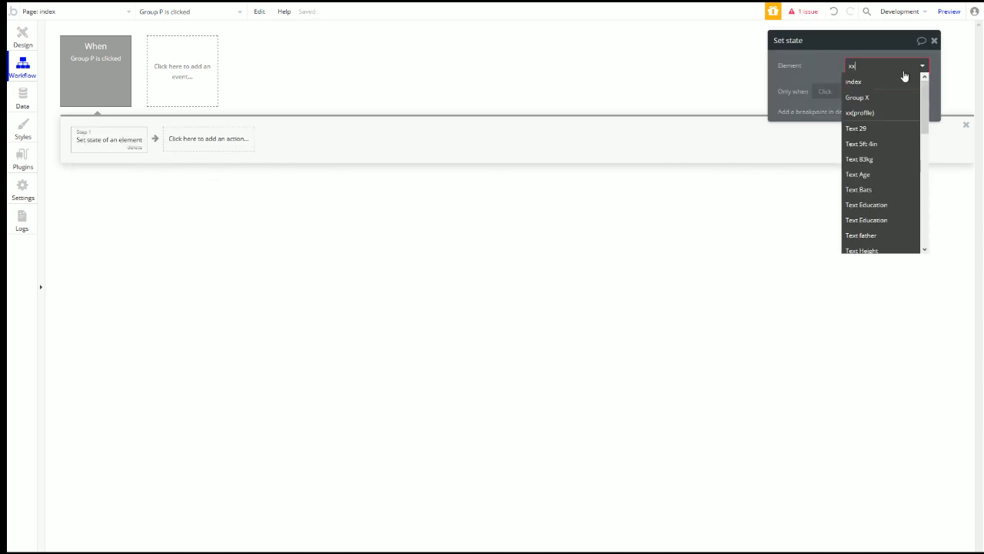
pyautogui.click(873, 81)
pyautogui.click(858, 102)
pyautogui.click(865, 106)
pyautogui.click(873, 129)
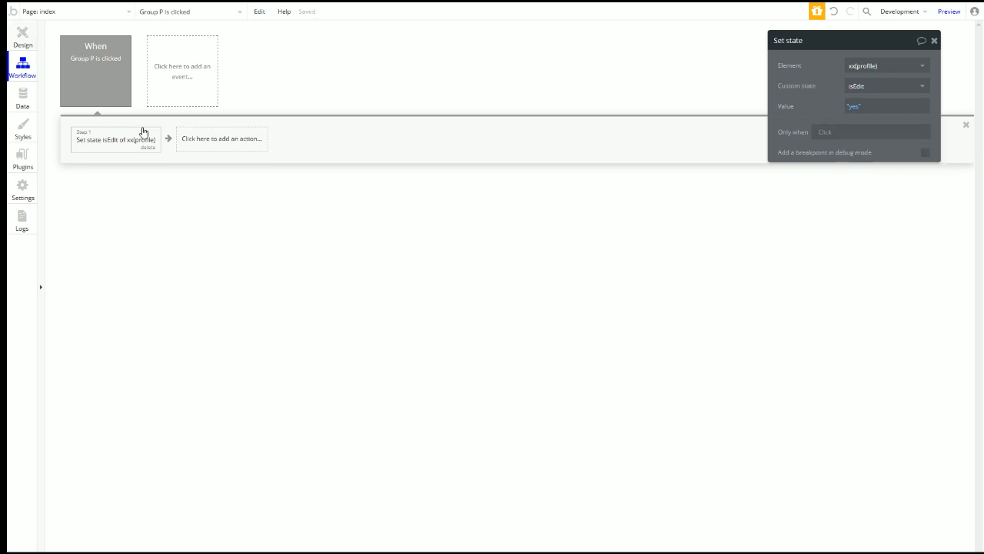
pyautogui.click(22, 37)
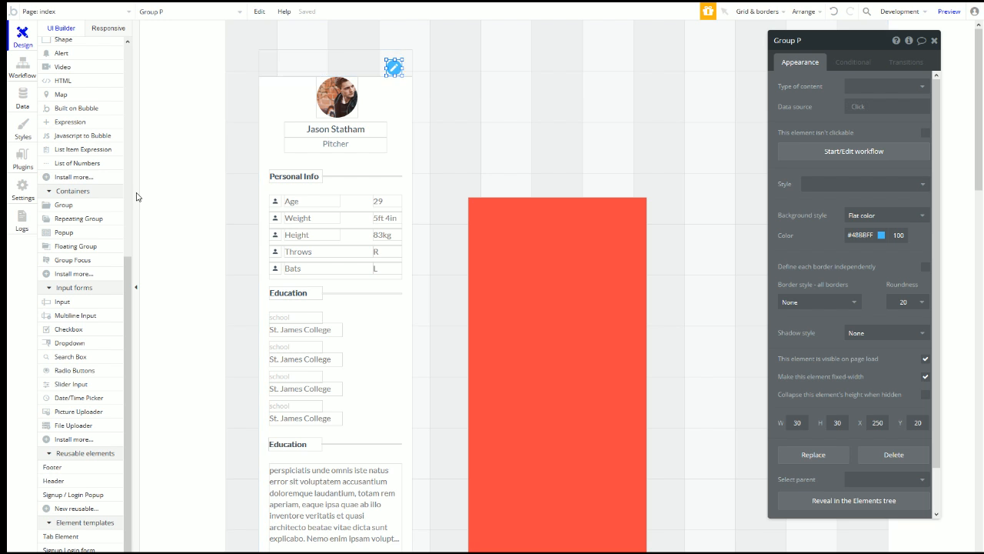
# Step: Draw a new Group Y over the pencil icon
pyautogui.click(63, 204)
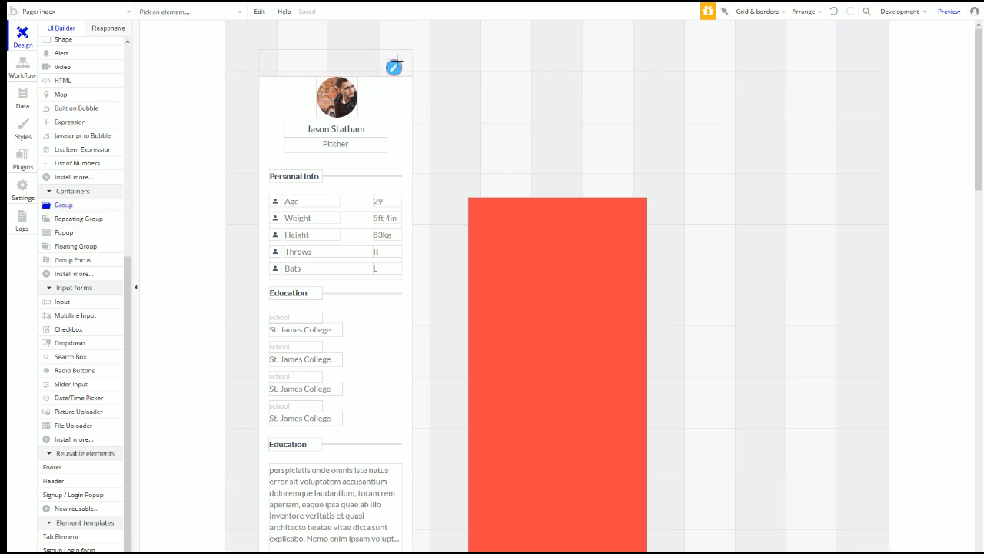
pyautogui.moveTo(391, 71); pyautogui.dragTo(398, 66)
pyautogui.click(855, 63)
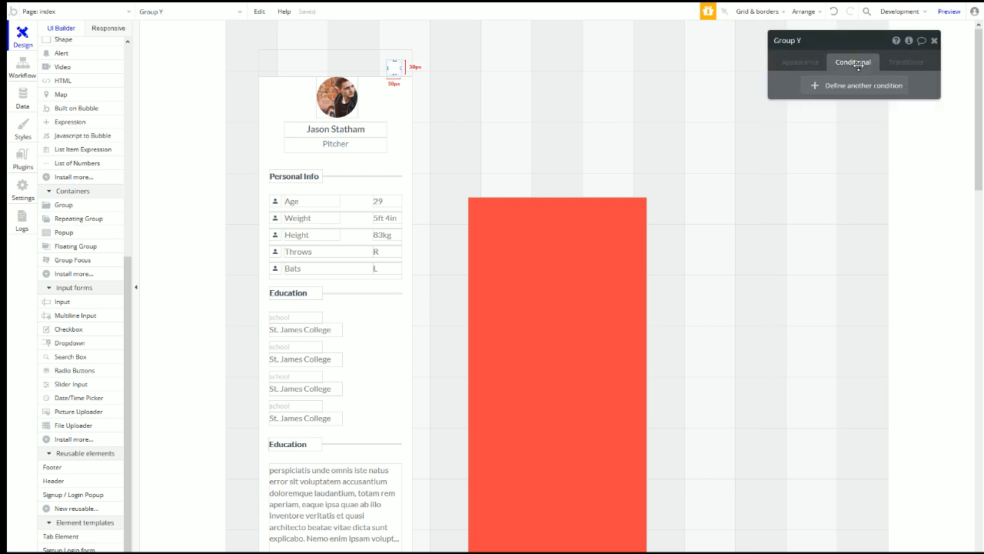
# Step: Make Group Y hidden on page load and visible when xx(profile)'s isEdit is "yes"
pyautogui.click(852, 89)
pyautogui.click(823, 91)
pyautogui.write('xx')
pyautogui.click(844, 110)
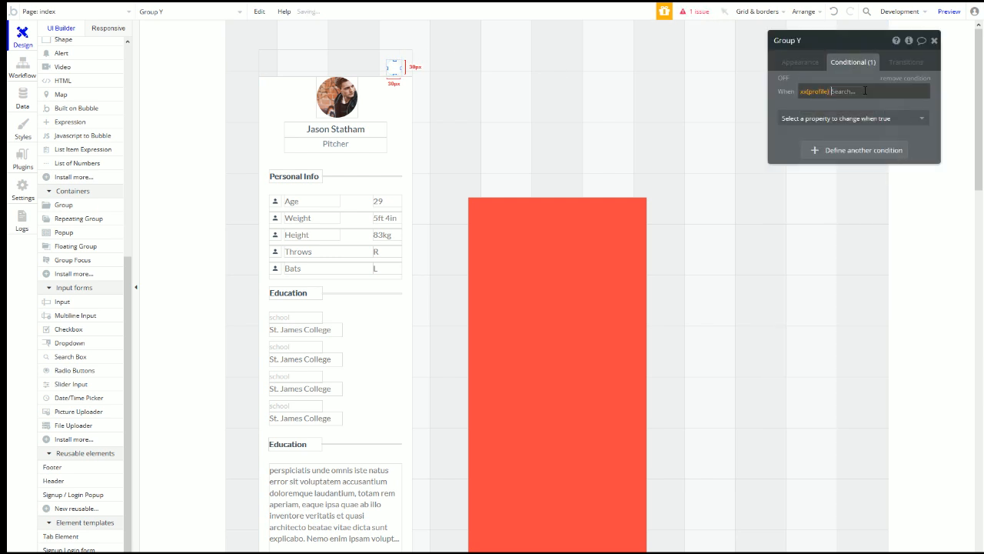
pyautogui.click(863, 211)
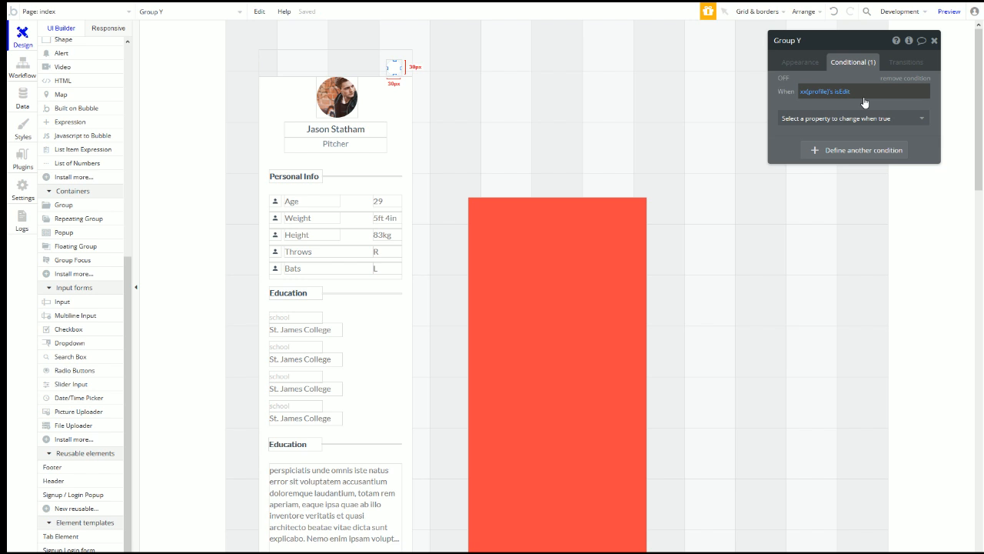
pyautogui.click(851, 94)
pyautogui.click(864, 92)
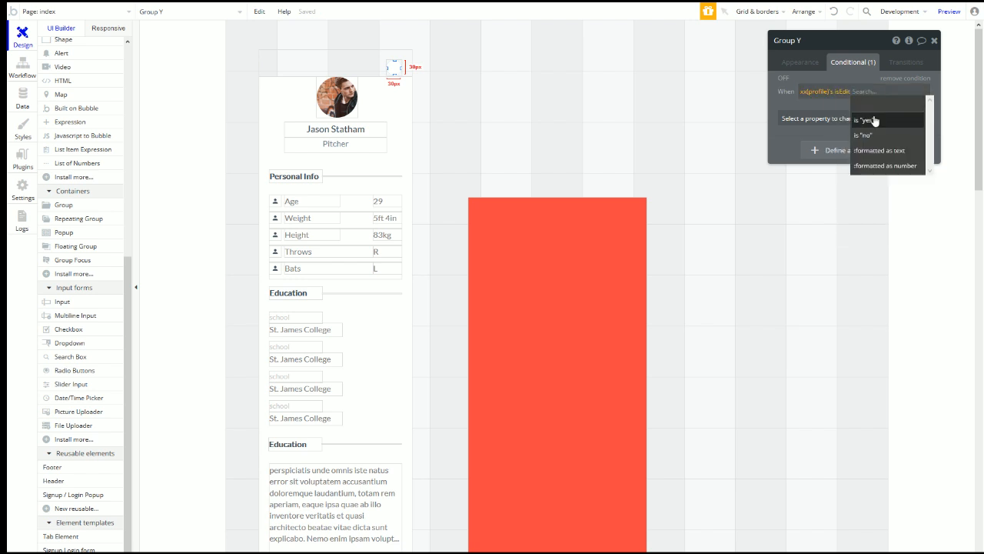
pyautogui.click(873, 120)
pyautogui.click(874, 120)
pyautogui.click(870, 149)
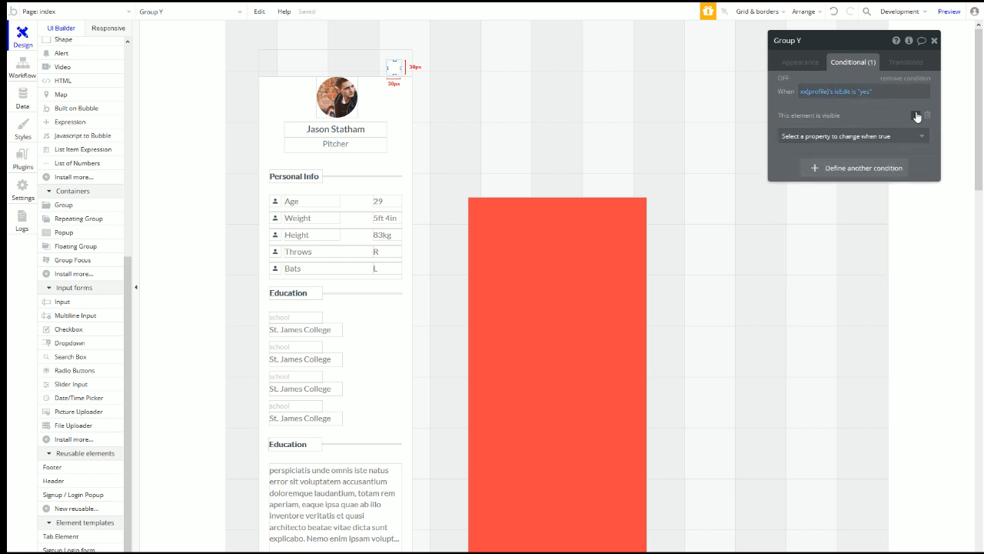
pyautogui.click(819, 63)
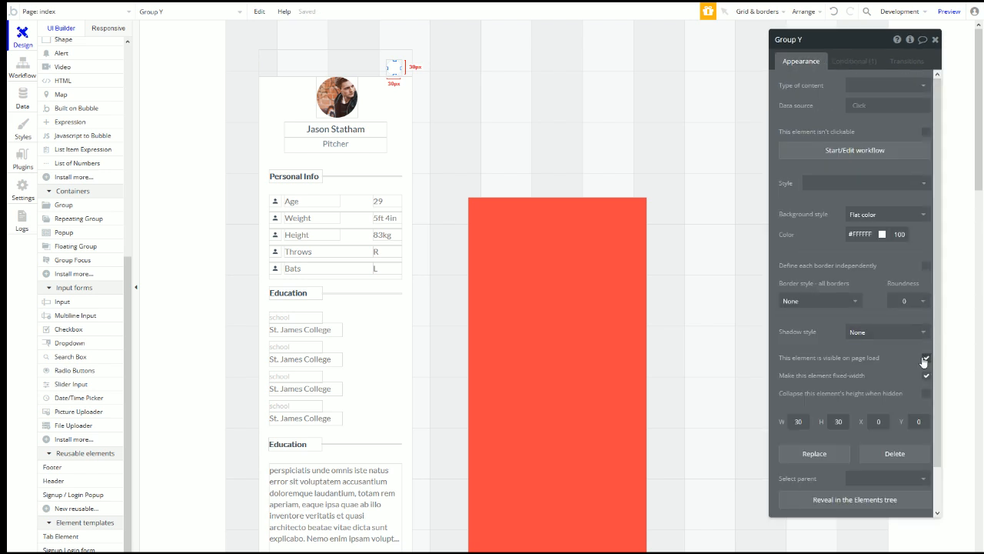
pyautogui.click(927, 359)
# Step: Create a Group Y click workflow that sets xx(profile)'s isEdit state to "no"
pyautogui.click(823, 153)
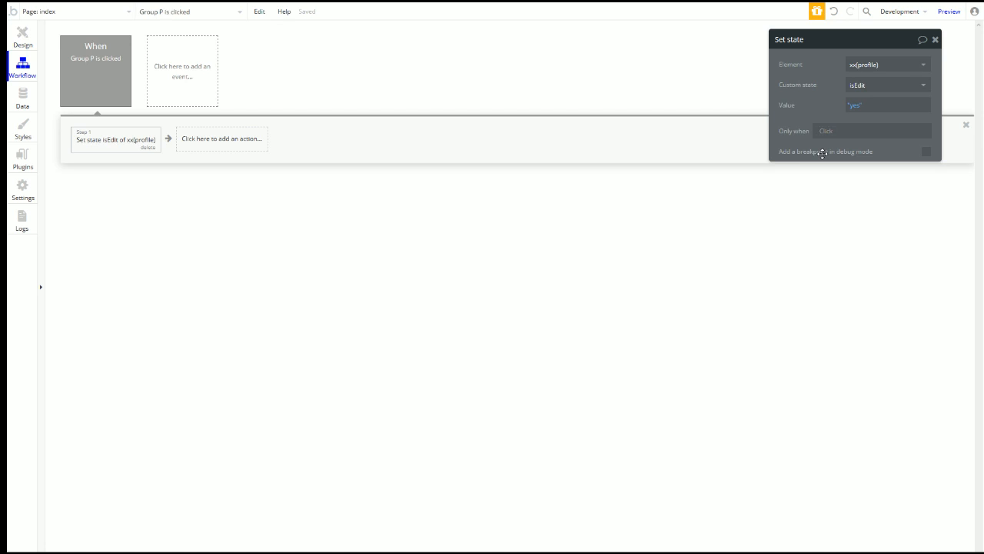
pyautogui.click(119, 139)
pyautogui.moveTo(135, 258)
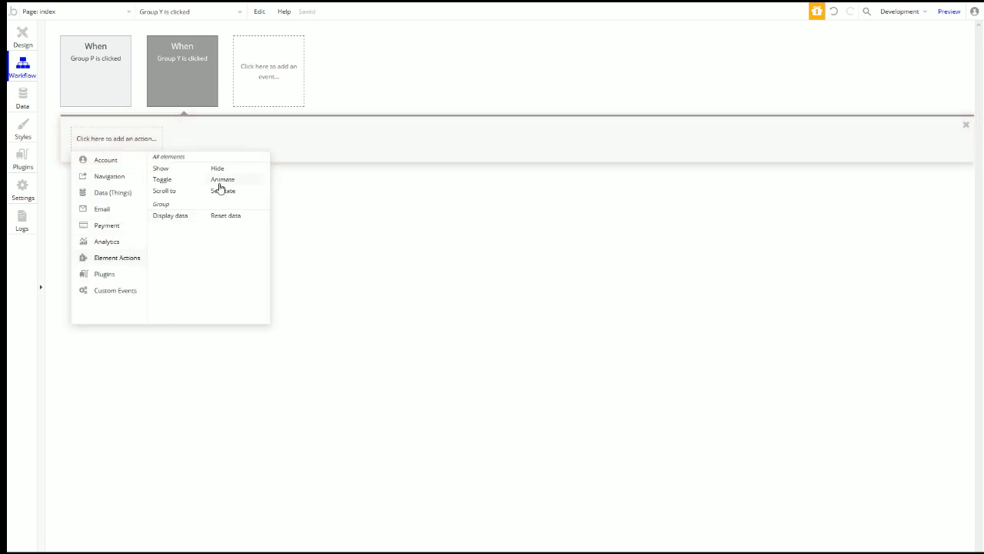
pyautogui.click(222, 190)
pyautogui.click(870, 64)
pyautogui.write('xx')
pyautogui.click(886, 80)
pyautogui.click(886, 85)
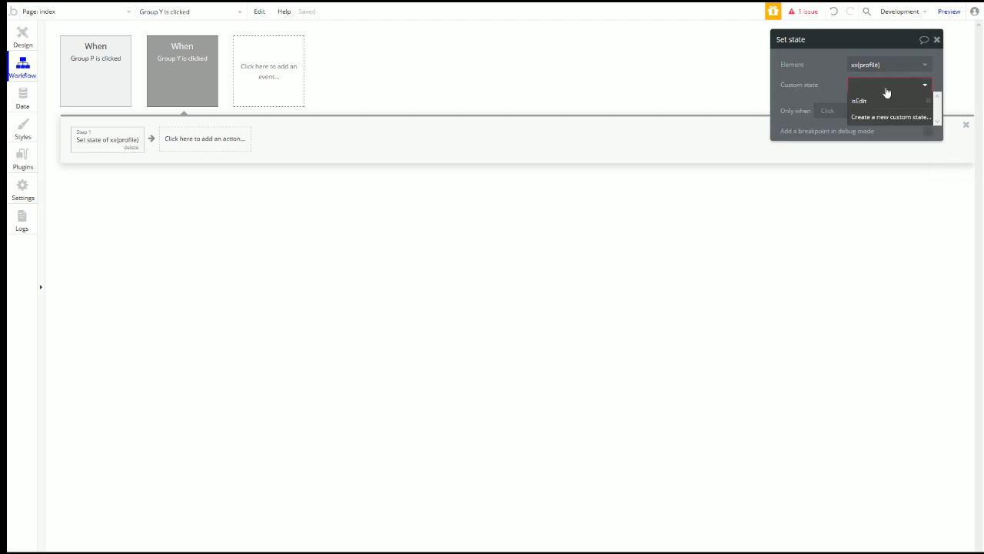
pyautogui.click(884, 100)
pyautogui.click(863, 107)
pyautogui.click(861, 141)
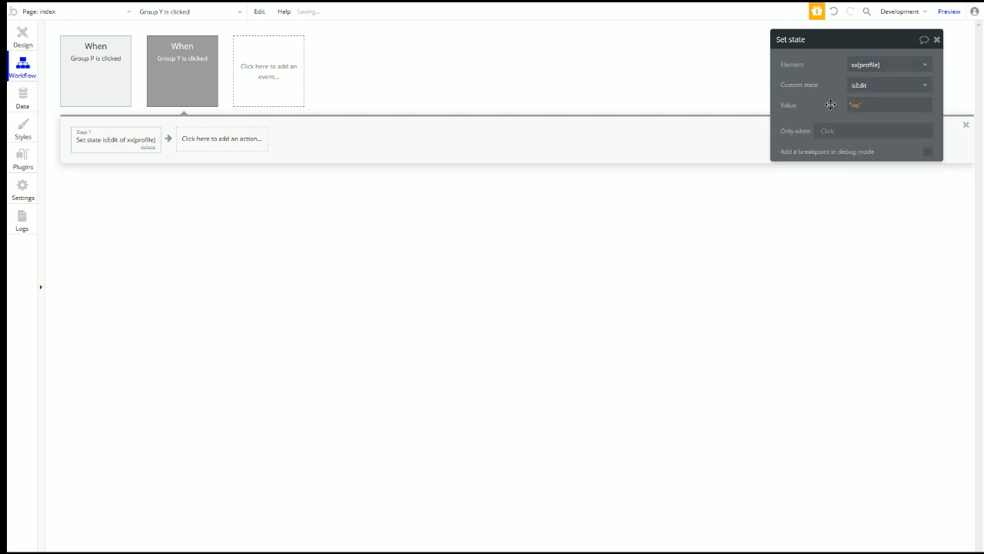
pyautogui.click(34, 32)
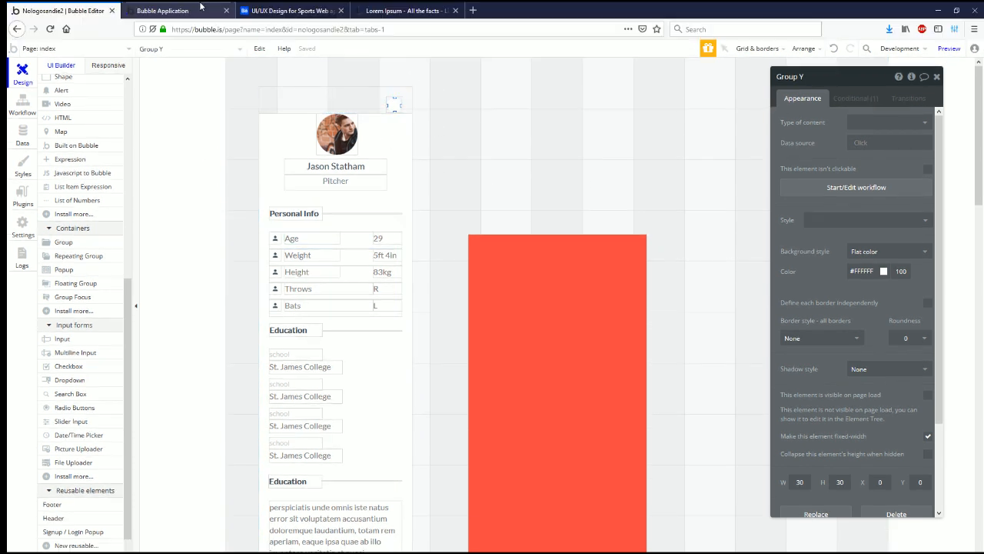
pyautogui.click(204, 7)
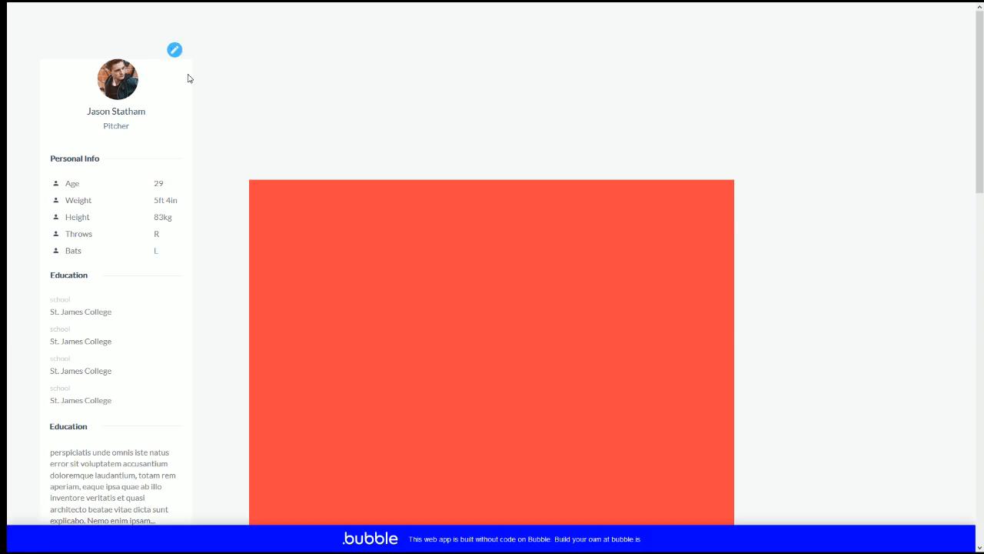
pyautogui.scroll(-10, 132, 204)
pyautogui.scroll(10, 134, 204)
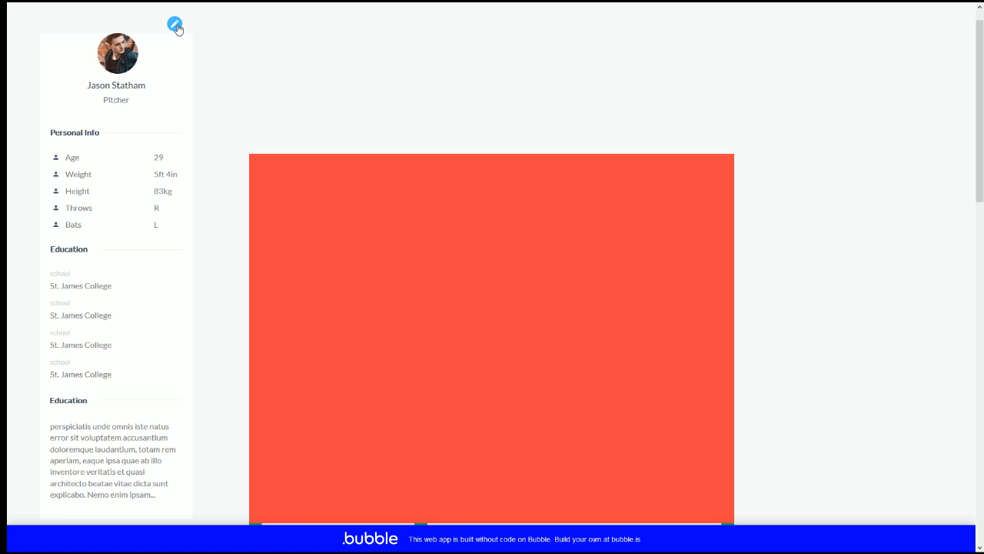
pyautogui.scroll(-6, 177, 154)
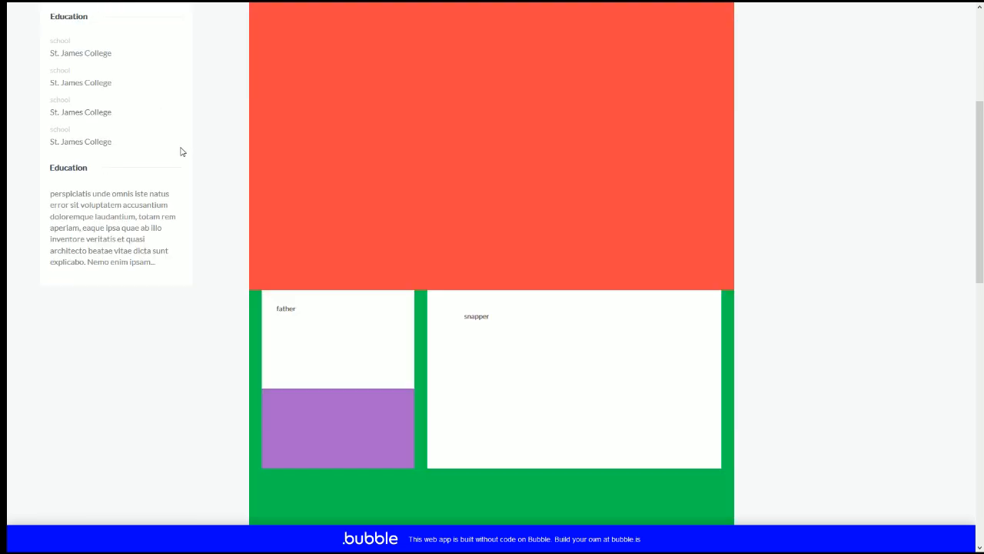
pyautogui.scroll(7, 172, 246)
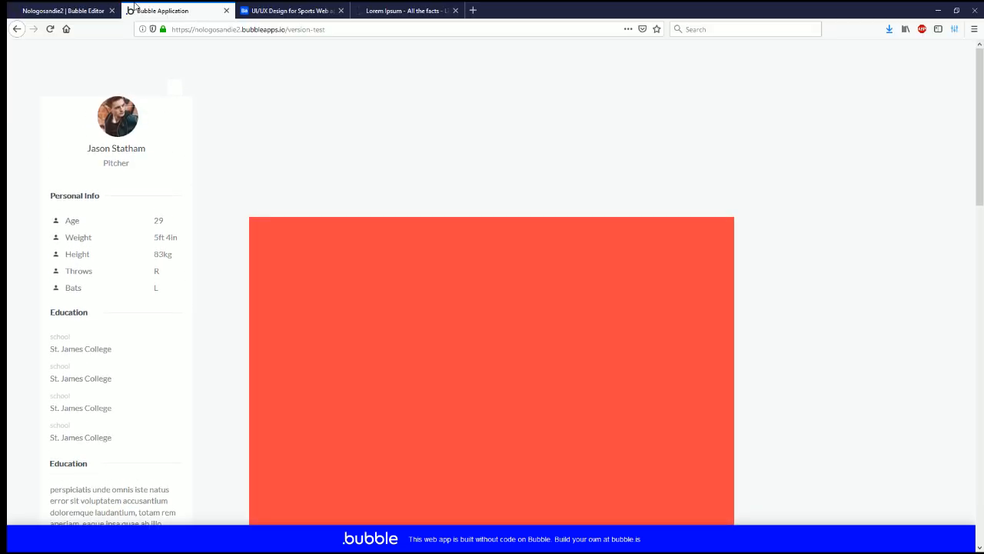
pyautogui.click(69, 9)
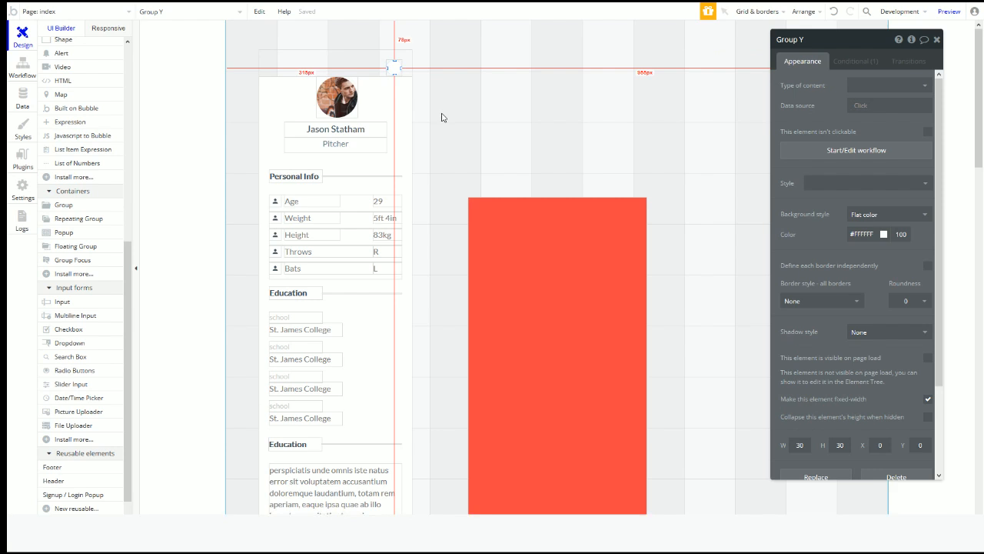
pyautogui.rightClick(396, 68)
pyautogui.click(475, 221)
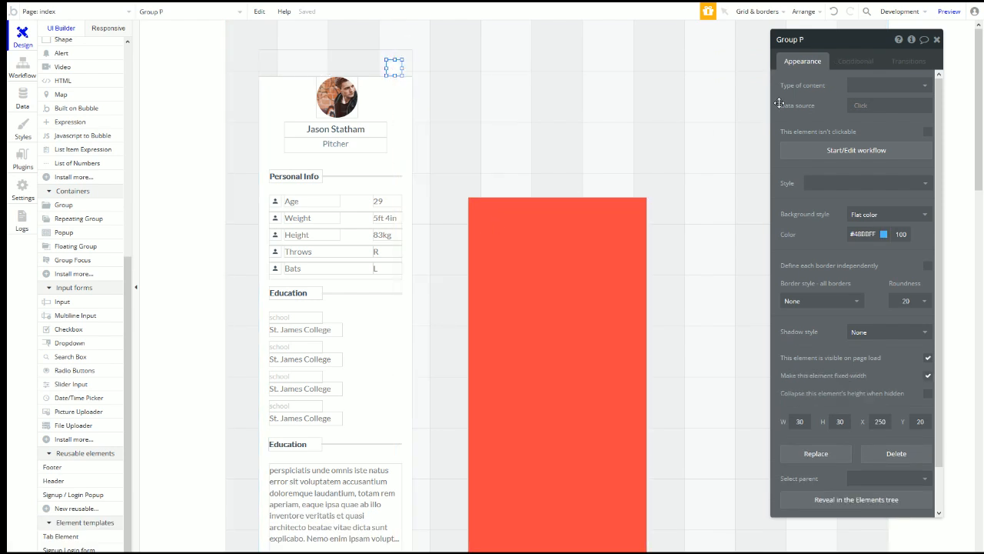
pyautogui.click(856, 61)
pyautogui.click(806, 62)
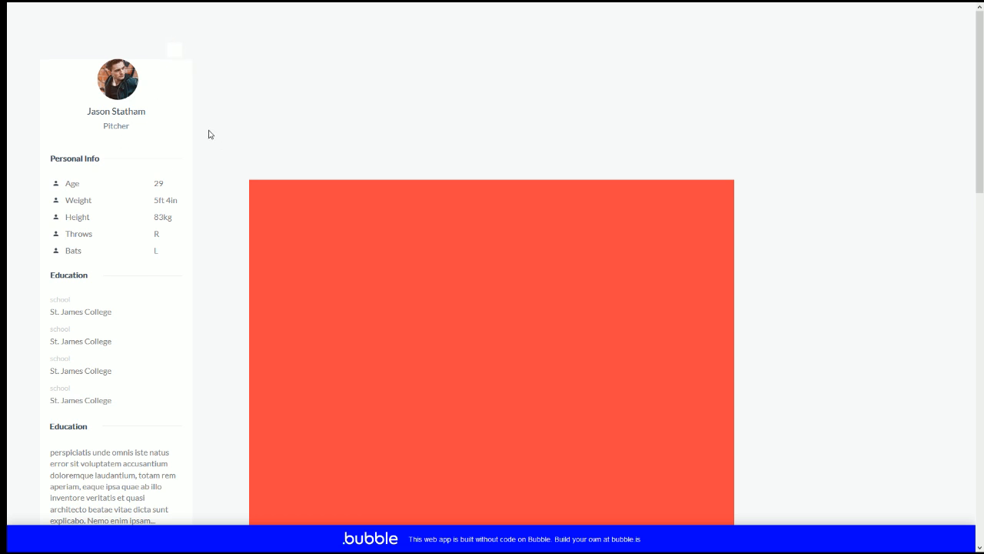
pyautogui.click(97, 6)
pyautogui.click(394, 97)
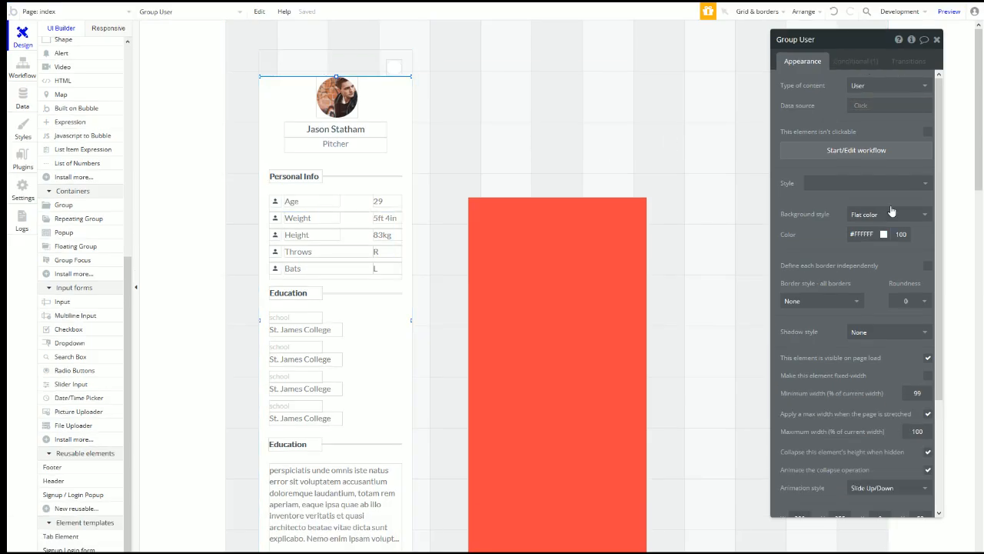
# Step: Review Group User's isEdit visibility condition, then select the dark Group X
pyautogui.click(855, 61)
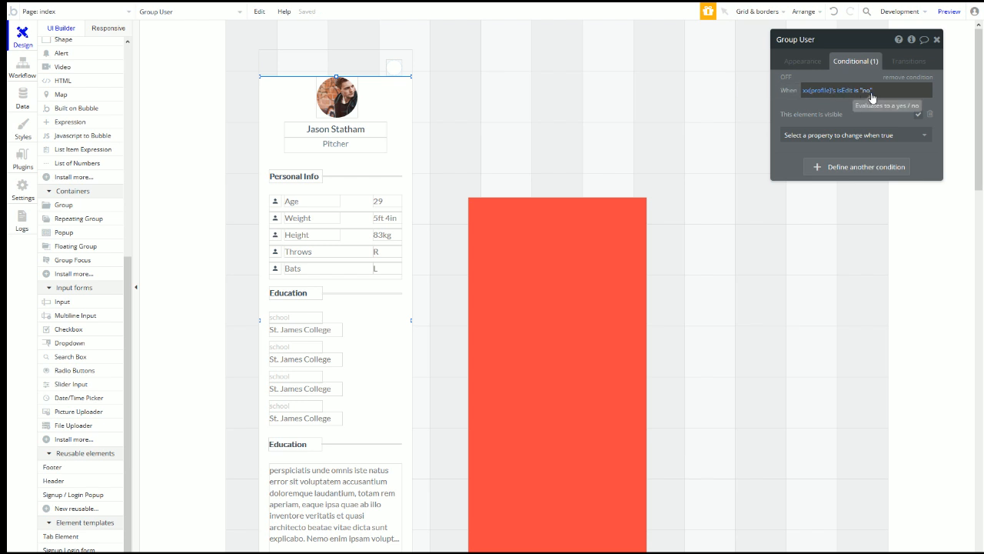
pyautogui.scroll(-6, 350, 220)
pyautogui.click(356, 264)
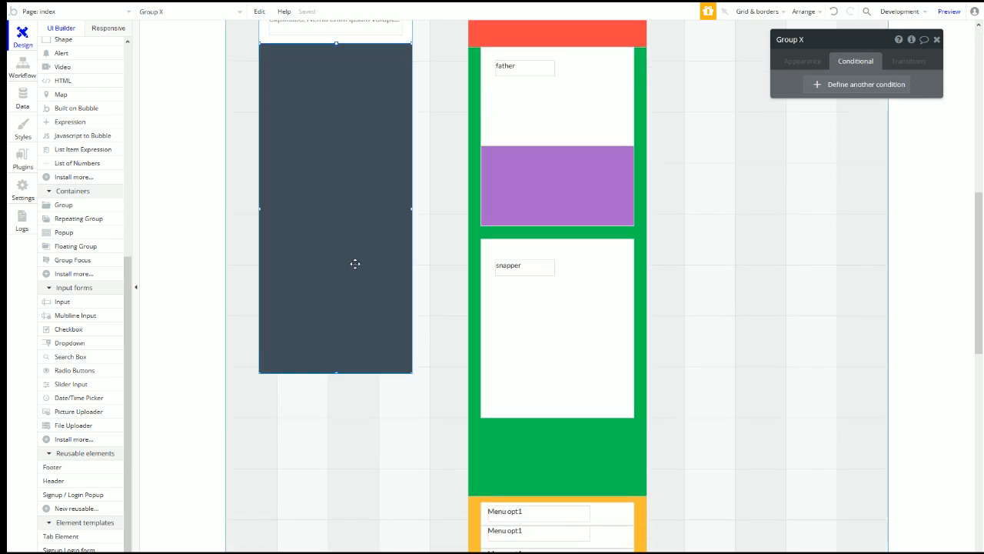
# Step: Add a Group X condition: when xx(profile)'s isEdit is "yes", this element is visible
pyautogui.click(820, 86)
pyautogui.click(818, 91)
pyautogui.write('xx')
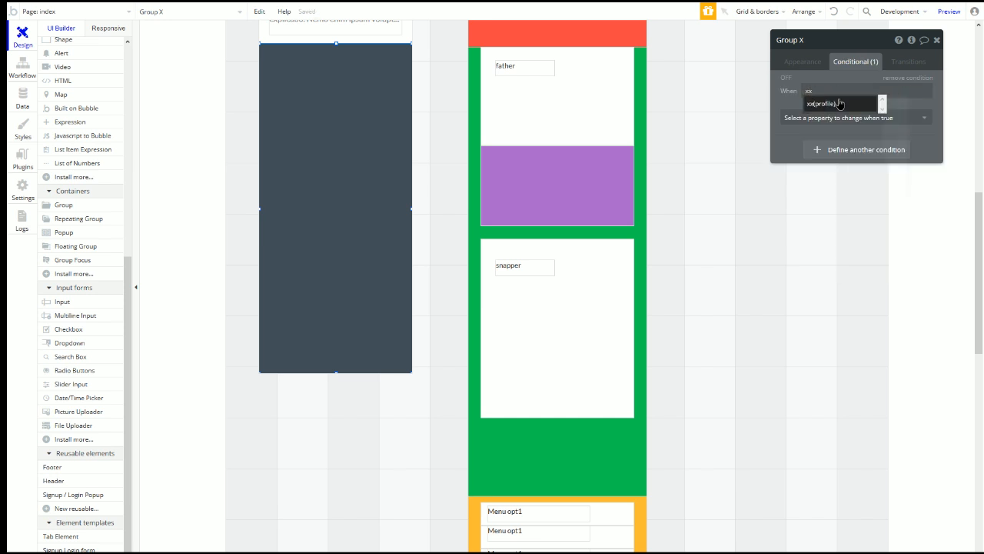
pyautogui.click(839, 104)
pyautogui.click(826, 210)
pyautogui.click(865, 97)
pyautogui.click(867, 120)
pyautogui.click(868, 120)
pyautogui.click(816, 147)
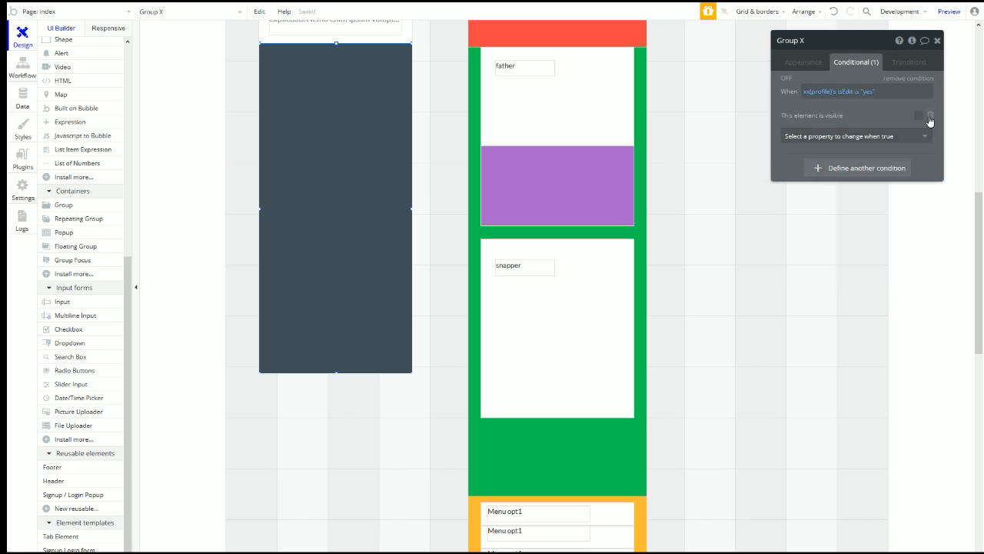
pyautogui.click(919, 117)
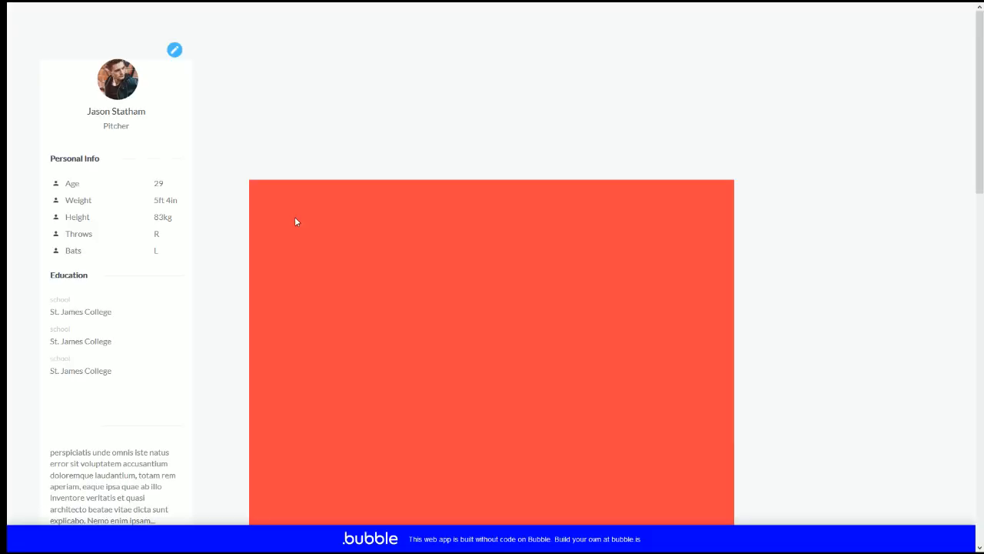
pyautogui.click(175, 51)
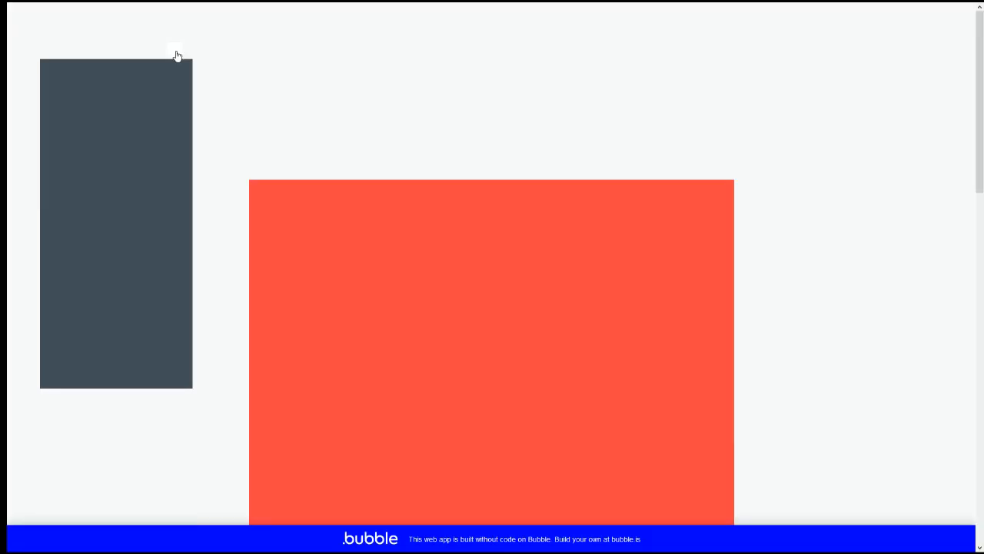
pyautogui.scroll(-6, 165, 176)
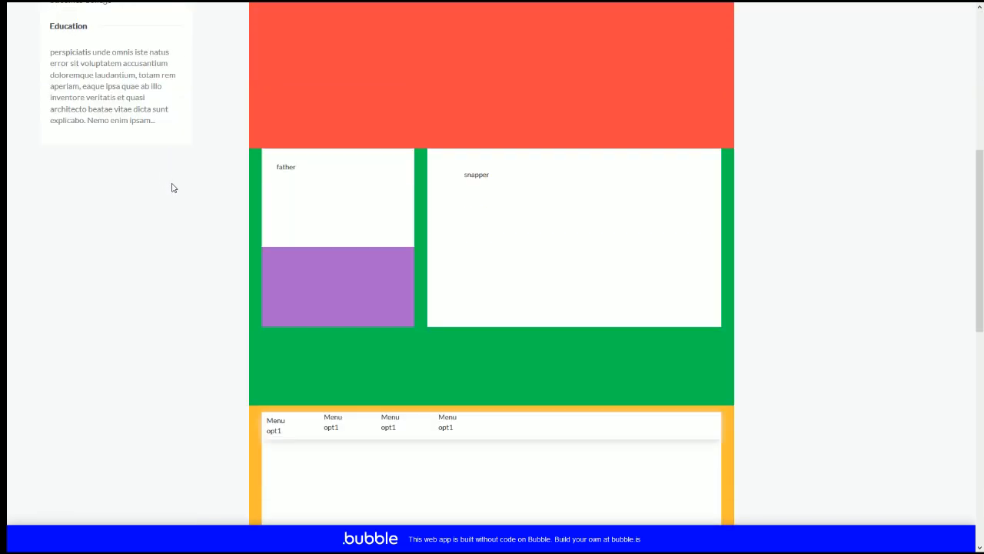
pyautogui.scroll(6, 173, 187)
pyautogui.click(176, 52)
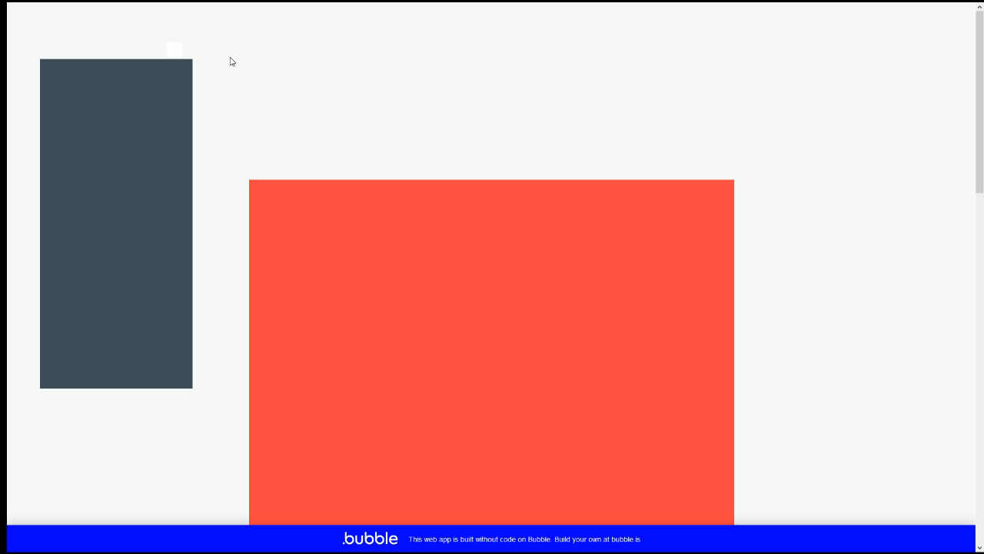
pyautogui.click(174, 49)
pyautogui.click(175, 53)
pyautogui.click(180, 52)
pyautogui.click(176, 54)
pyautogui.click(176, 52)
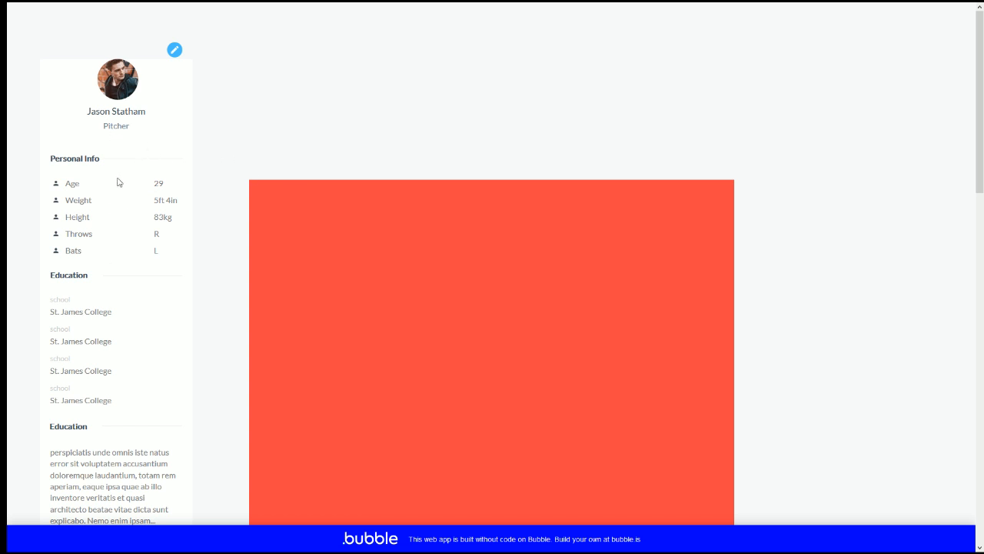
pyautogui.click(174, 51)
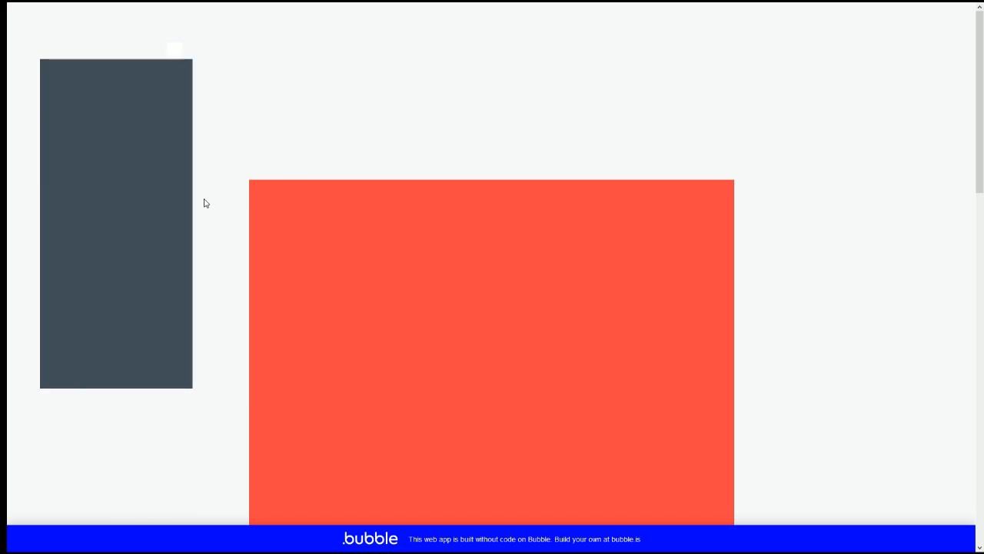
pyautogui.click(173, 52)
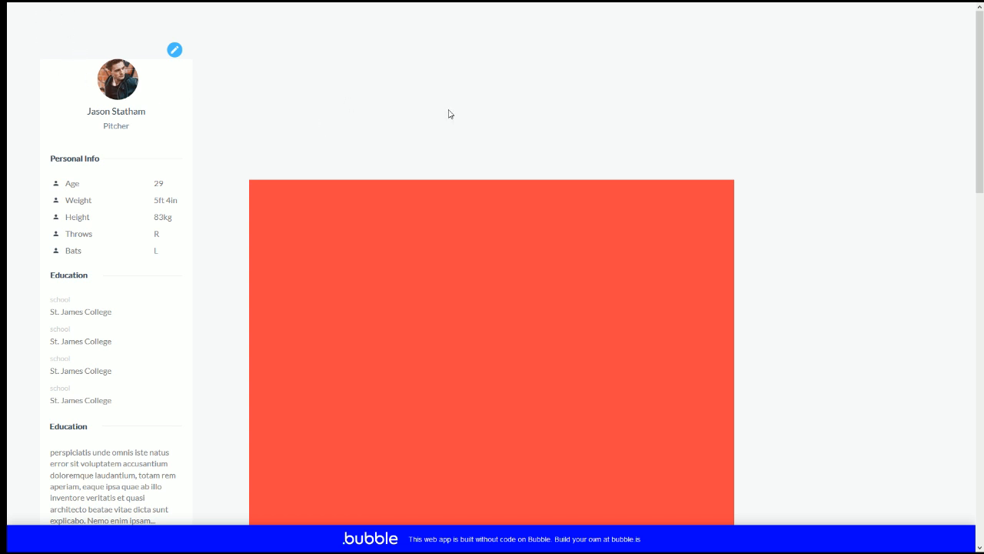
# Step: Give xx(profile) corner roundness 10 and a flat white #FFFFFF background
pyautogui.moveTo(148, 5)
pyautogui.click(93, 6)
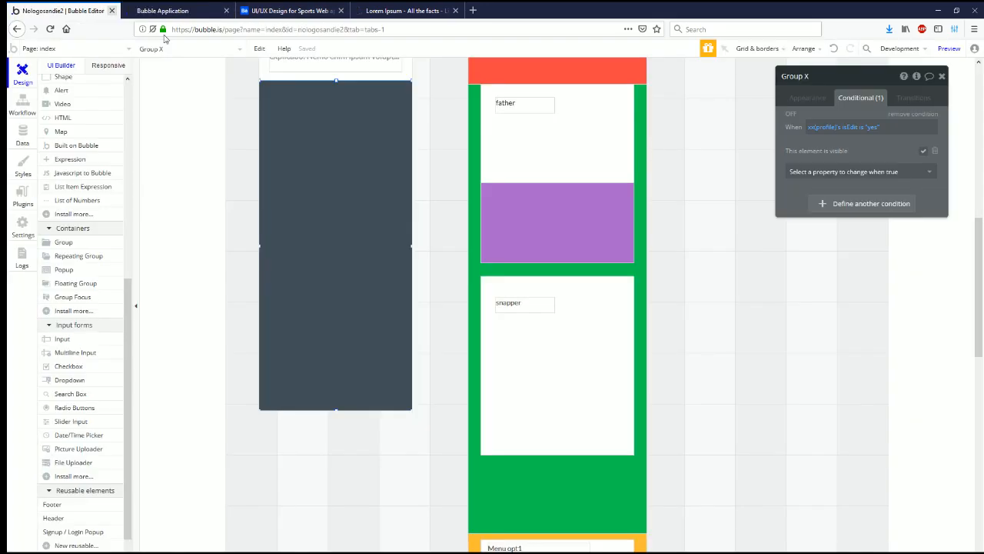
pyautogui.scroll(5, 373, 320)
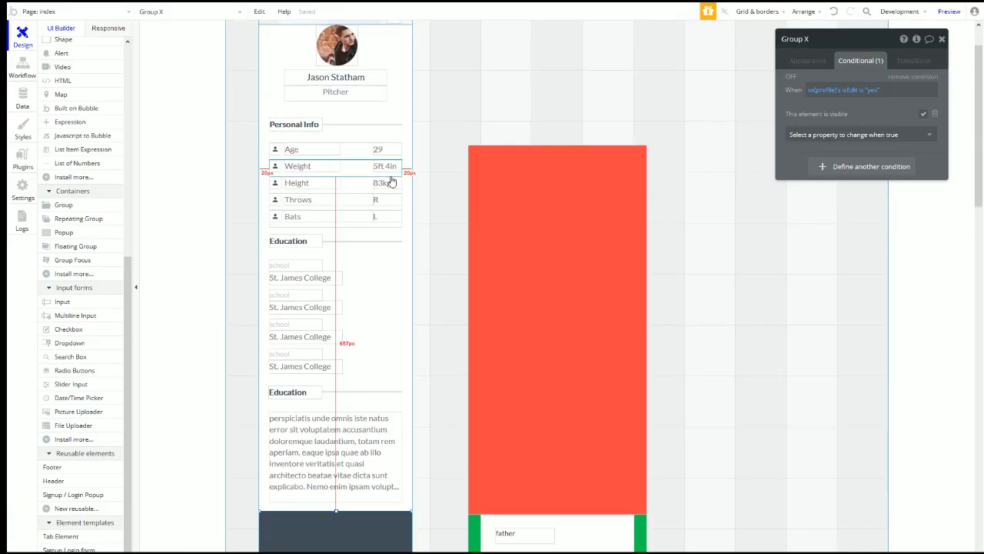
pyautogui.click(373, 73)
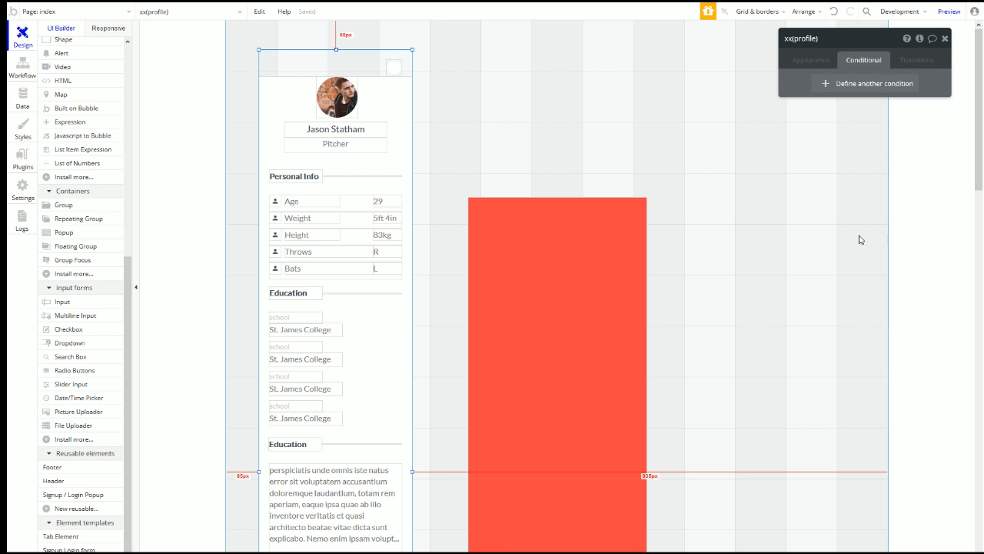
pyautogui.click(810, 60)
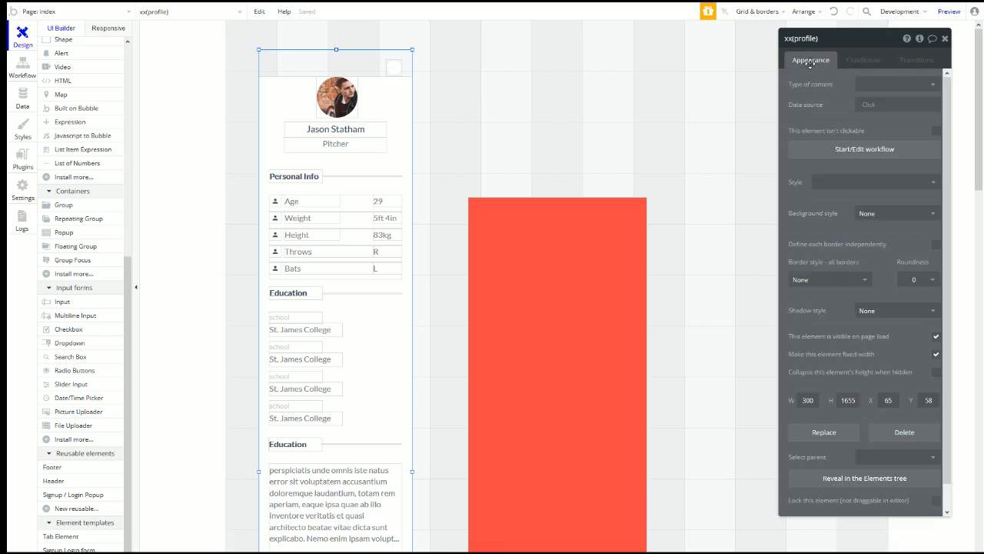
pyautogui.click(916, 279)
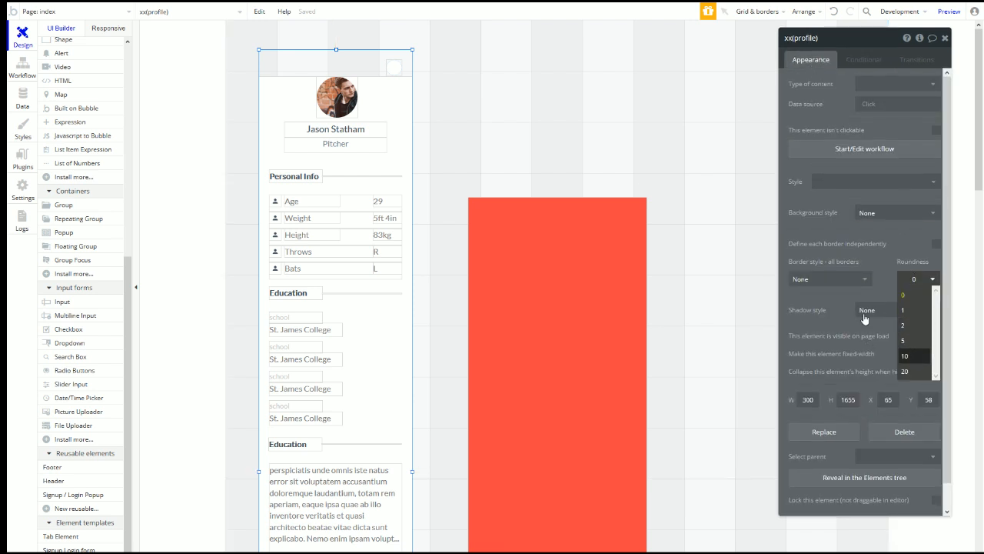
pyautogui.click(915, 362)
pyautogui.click(875, 213)
pyautogui.click(873, 244)
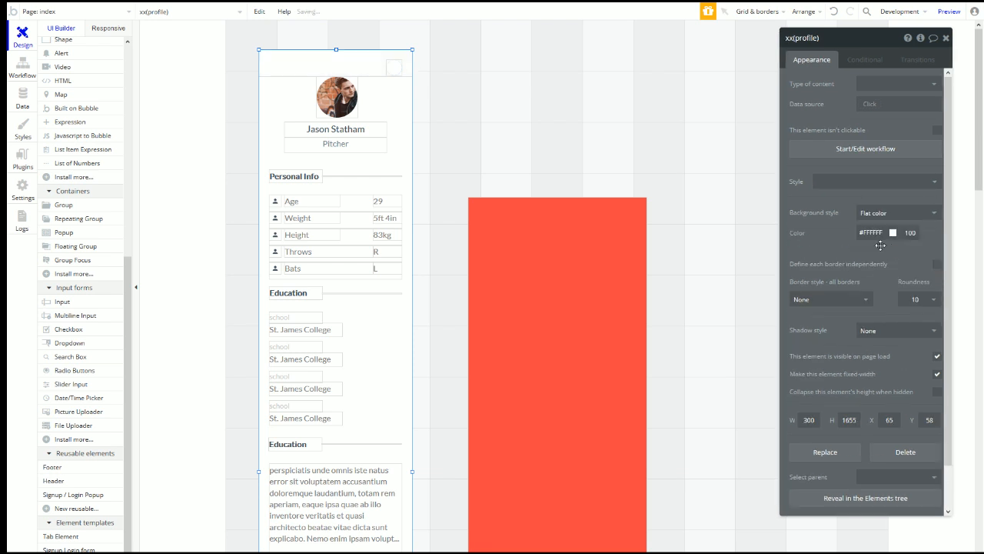
# Step: Keep Group User's background style set to None, then select the red Group A
pyautogui.click(387, 95)
pyautogui.click(886, 214)
pyautogui.click(869, 229)
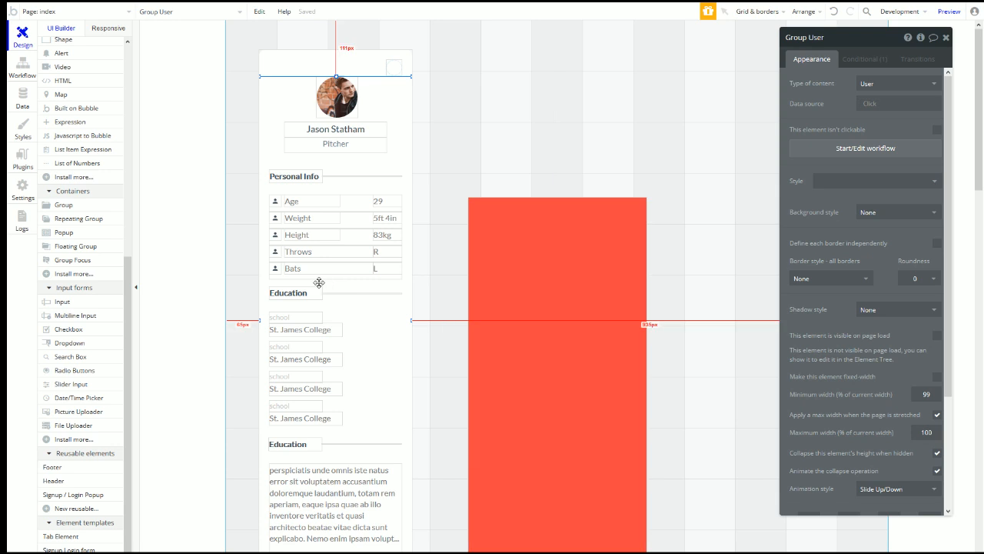
pyautogui.scroll(-4, 336, 265)
pyautogui.click(363, 316)
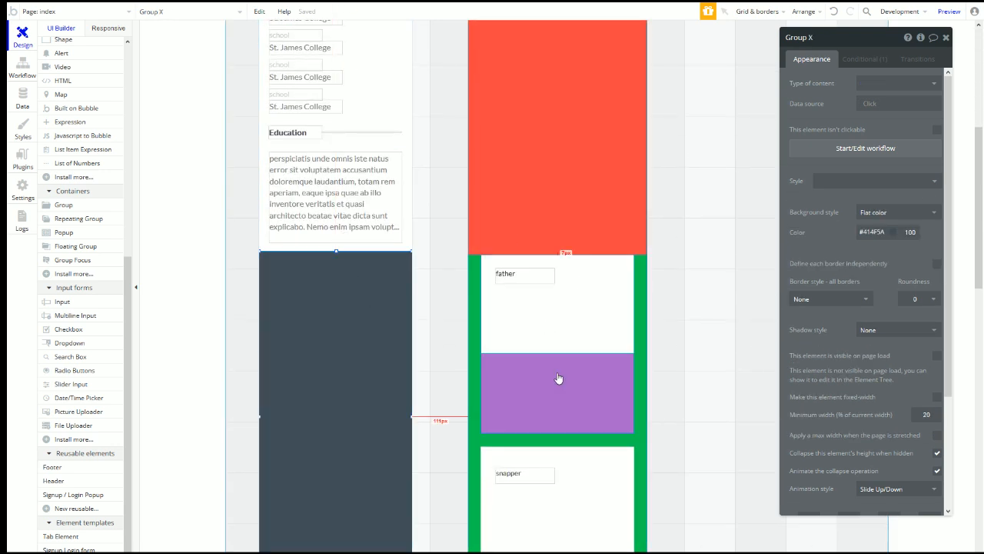
pyautogui.scroll(4, 419, 179)
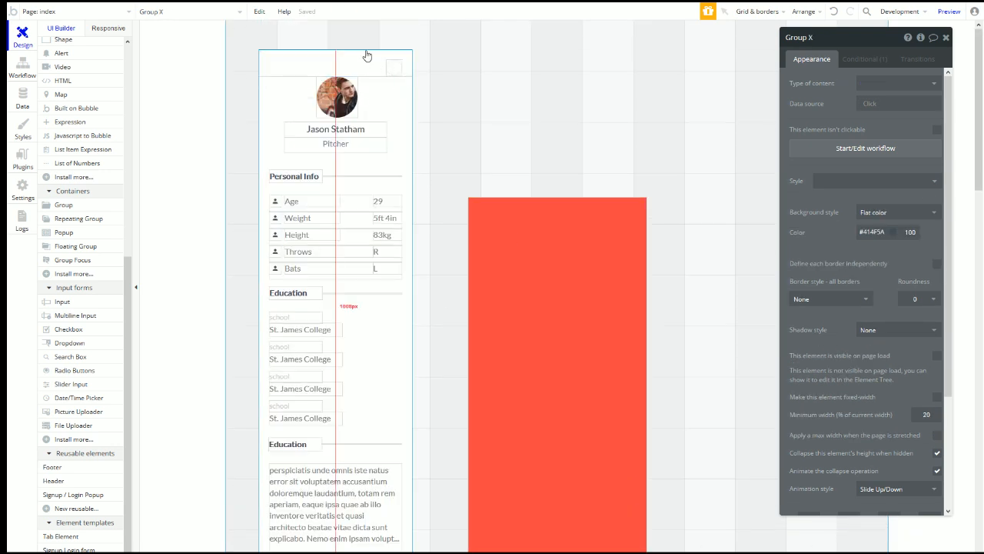
pyautogui.click(578, 212)
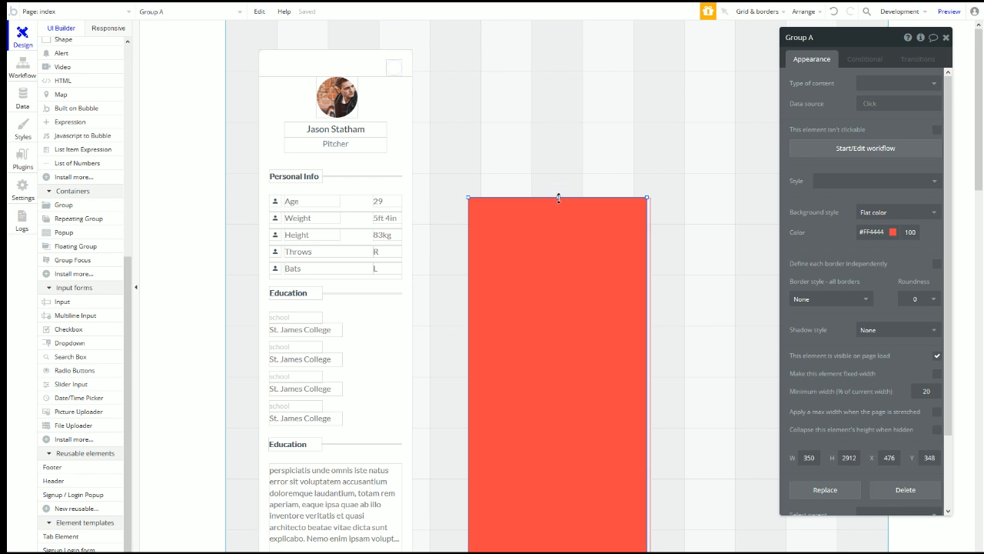
# Step: Reposition the dark Group X and move the red Group A up about 32 px
pyautogui.scroll(-4, 567, 237)
pyautogui.moveTo(553, 97); pyautogui.dragTo(539, 485)
pyautogui.scroll(-4, 551, 384)
pyautogui.moveTo(516, 180); pyautogui.dragTo(525, 146)
pyautogui.moveTo(346, 249); pyautogui.dragTo(455, 351)
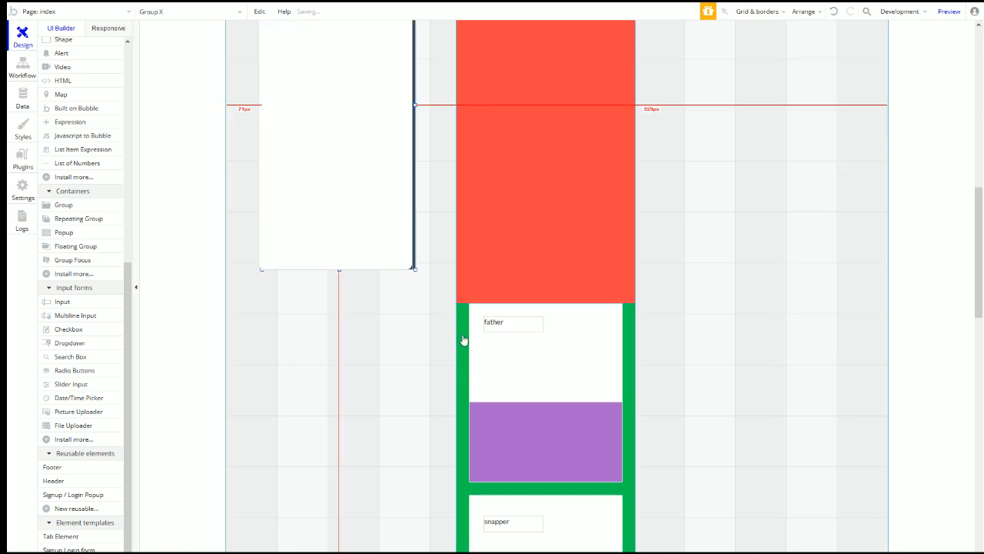
pyautogui.hotkey('ctrl', 'z')
pyautogui.moveTo(372, 241); pyautogui.dragTo(464, 324)
pyautogui.click(341, 217)
pyautogui.moveTo(494, 294); pyautogui.dragTo(494, 257)
# Step: Stretch the red Group A up to the page top and move the profile card onto it
pyautogui.click(462, 329)
pyautogui.scroll(8, 472, 273)
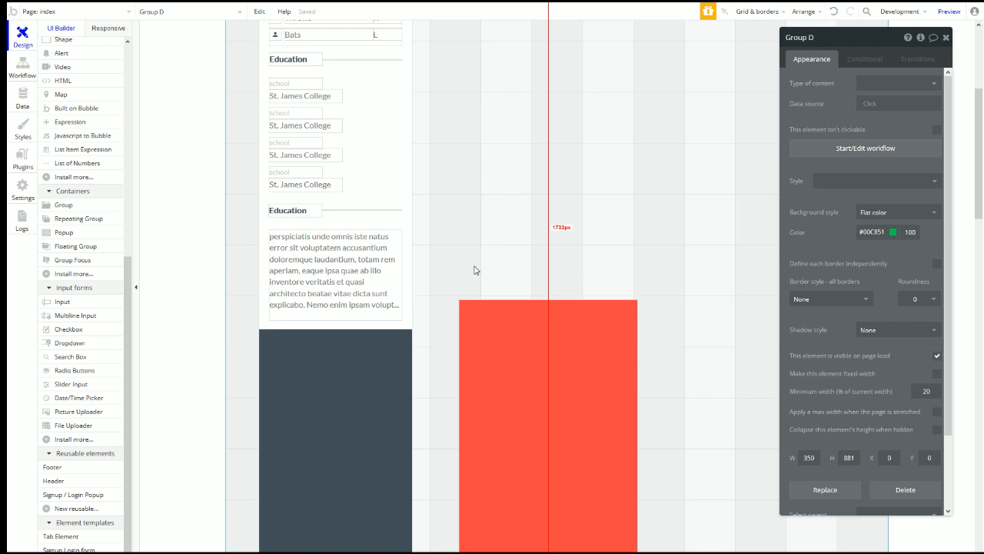
pyautogui.click(552, 542)
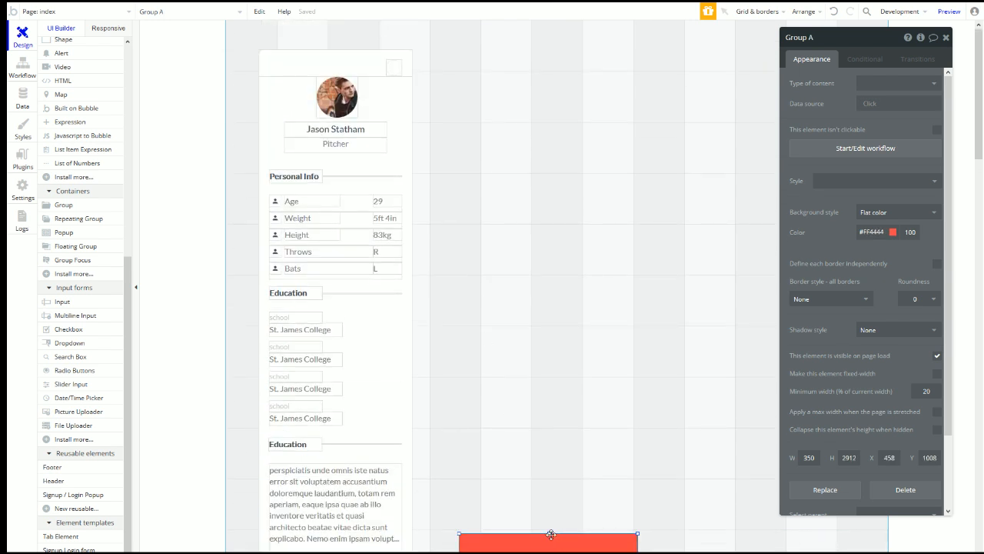
pyautogui.moveTo(548, 531); pyautogui.dragTo(534, 6)
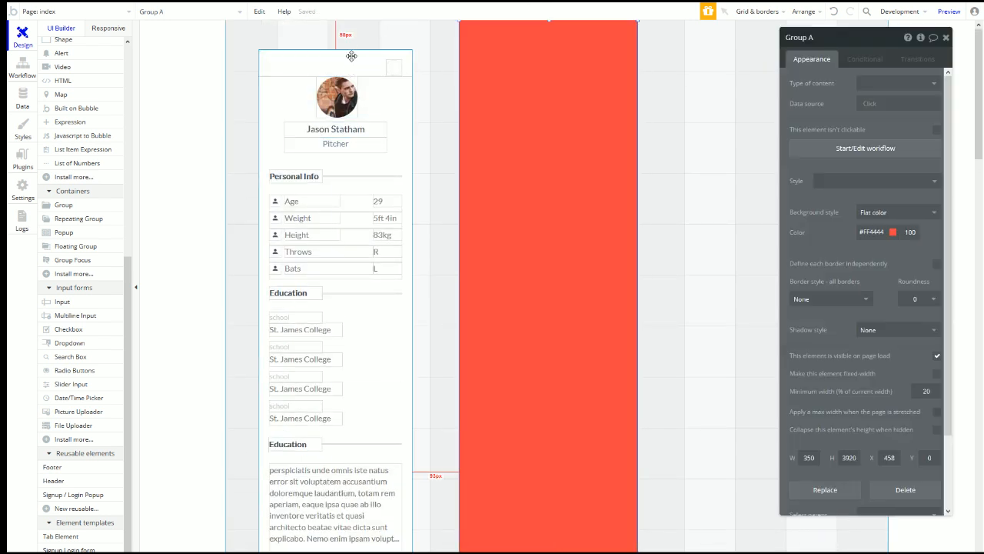
pyautogui.click(342, 53)
pyautogui.moveTo(328, 55); pyautogui.dragTo(536, 51)
# Step: Inspect the green Group D, white Groups N and G, and dark Group X
pyautogui.scroll(-9, 528, 99)
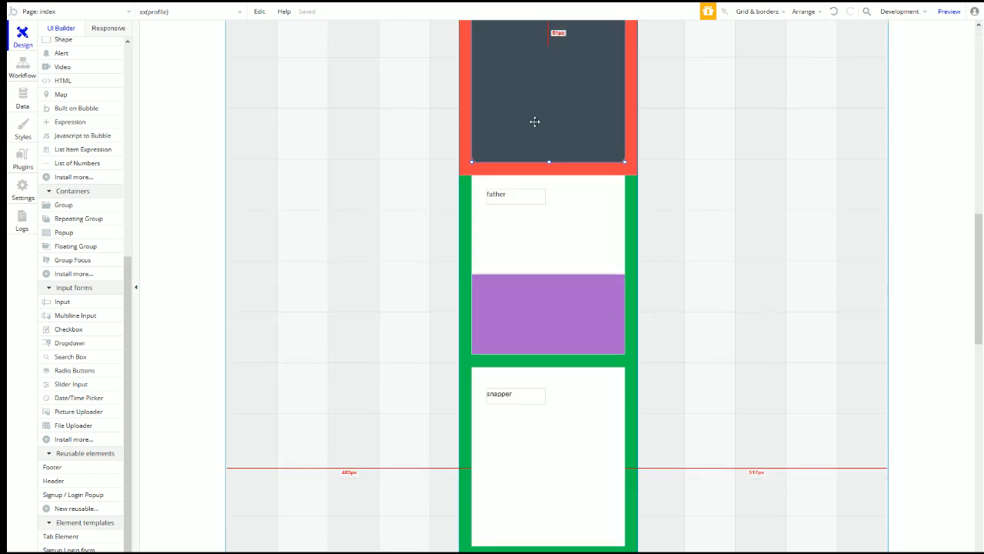
pyautogui.click(469, 196)
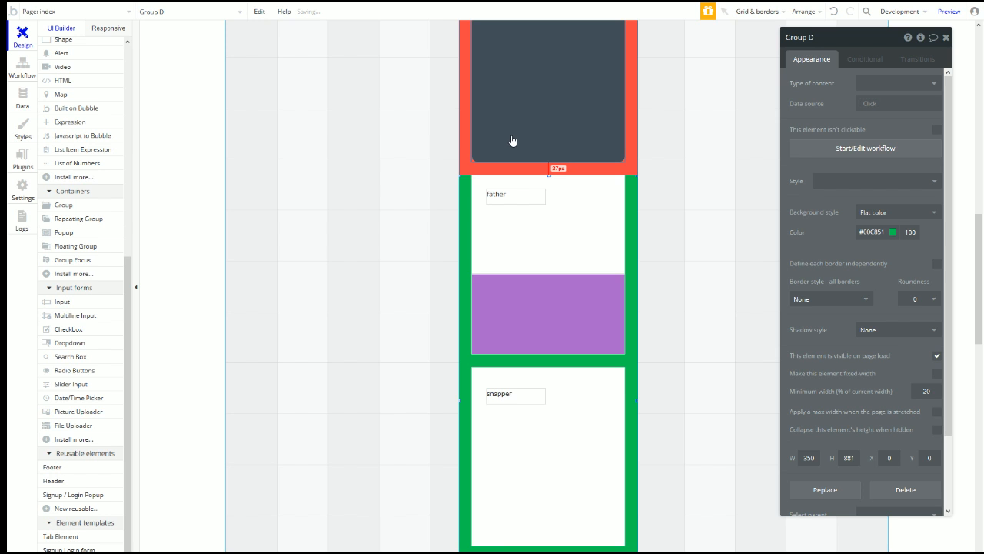
pyautogui.click(534, 386)
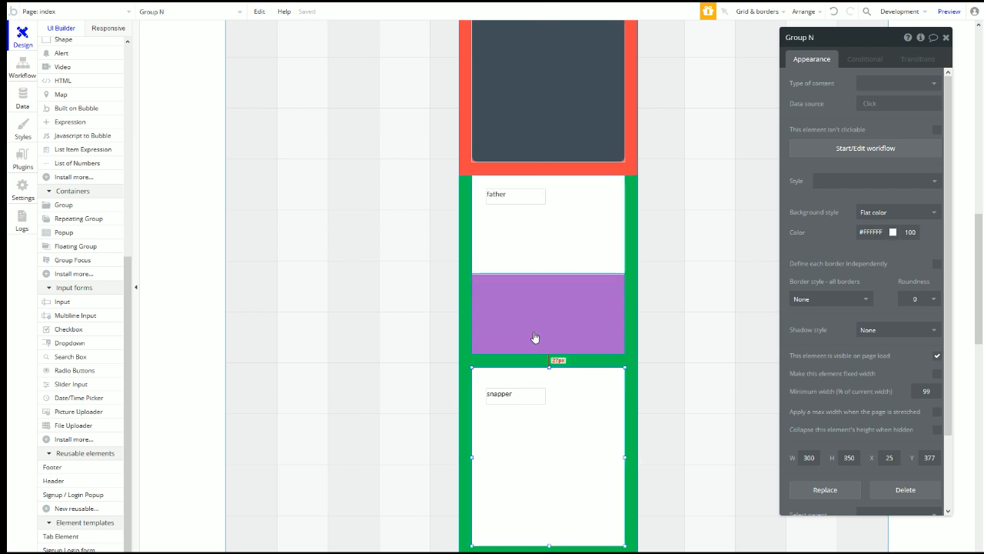
pyautogui.scroll(-4, 562, 379)
pyautogui.click(537, 449)
pyautogui.scroll(-6, 598, 348)
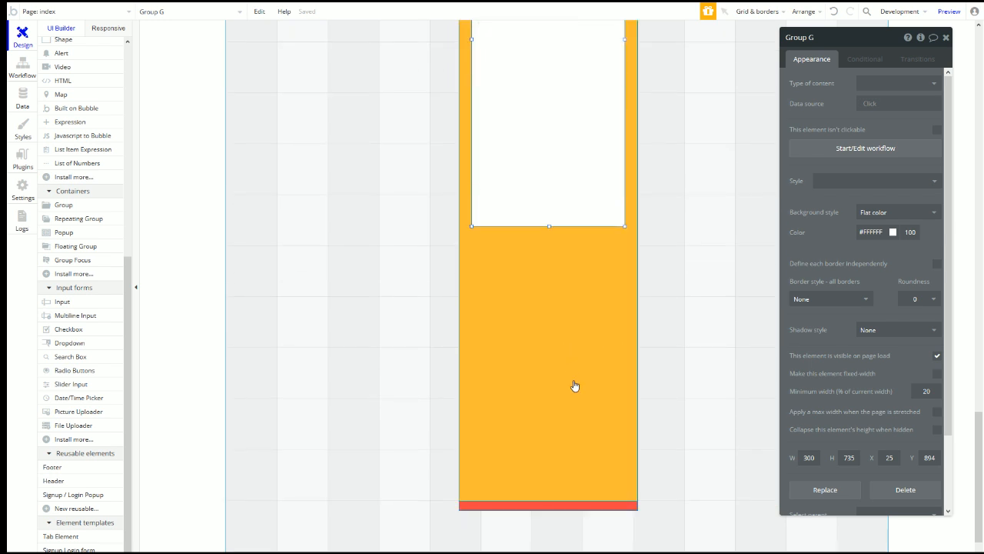
pyautogui.scroll(9, 575, 385)
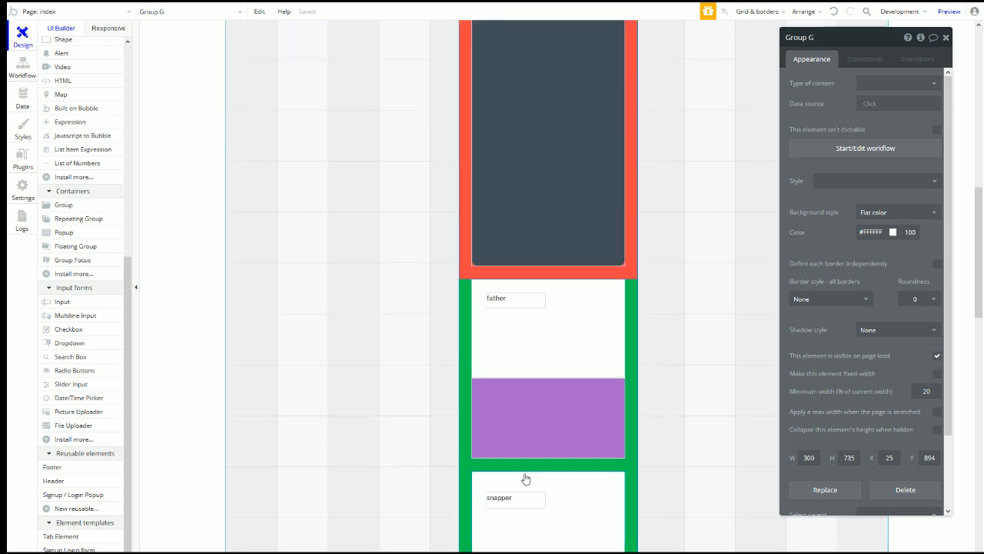
pyautogui.click(509, 243)
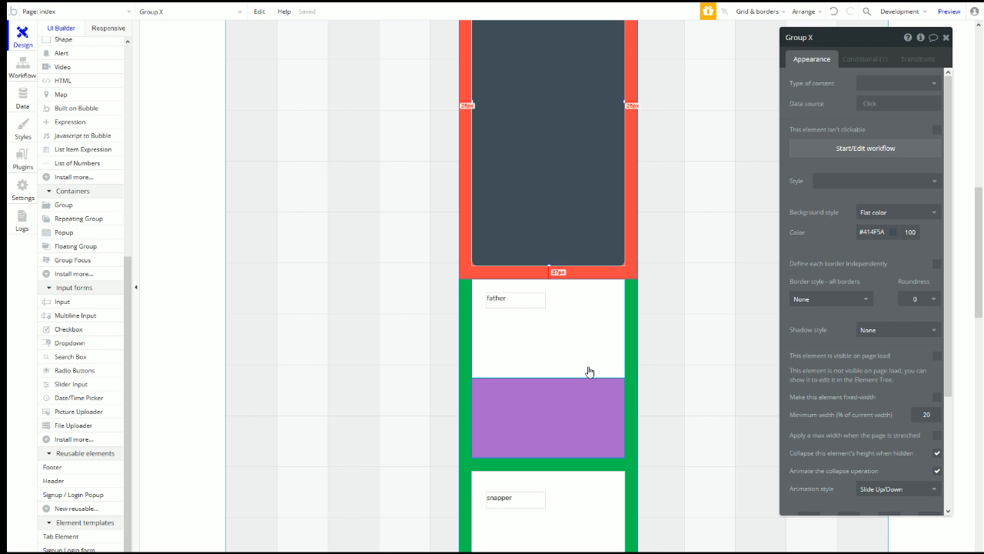
pyautogui.scroll(10, 586, 359)
# Step: Centre the red group horizontally on the page and lower its top edge by 25 px
pyautogui.click(551, 24)
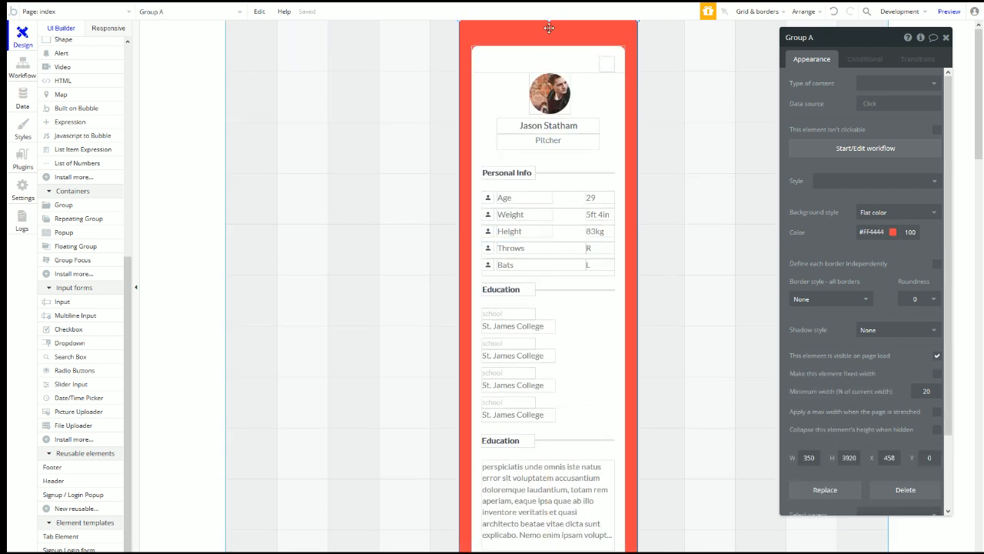
pyautogui.rightClick(549, 26)
pyautogui.click(610, 286)
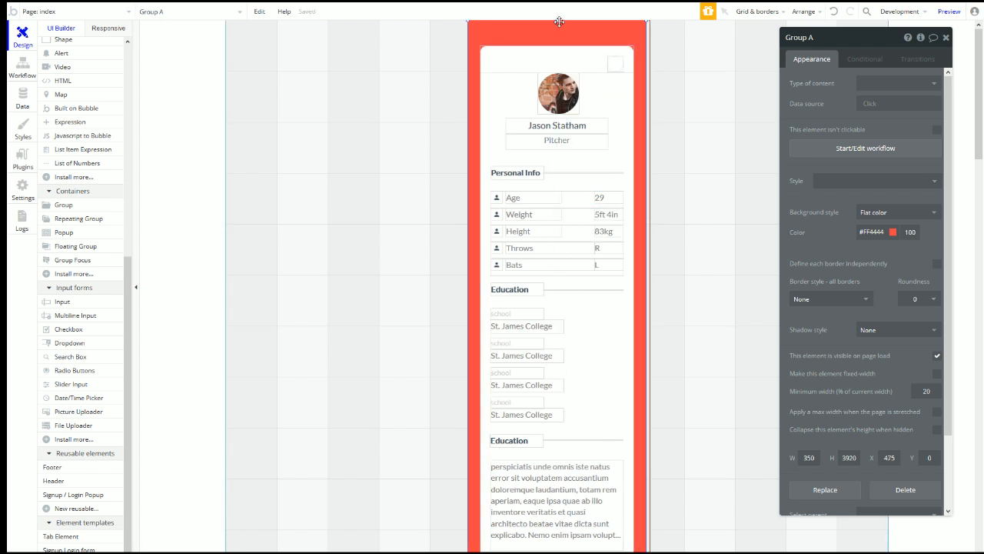
pyautogui.moveTo(559, 22); pyautogui.dragTo(559, 32)
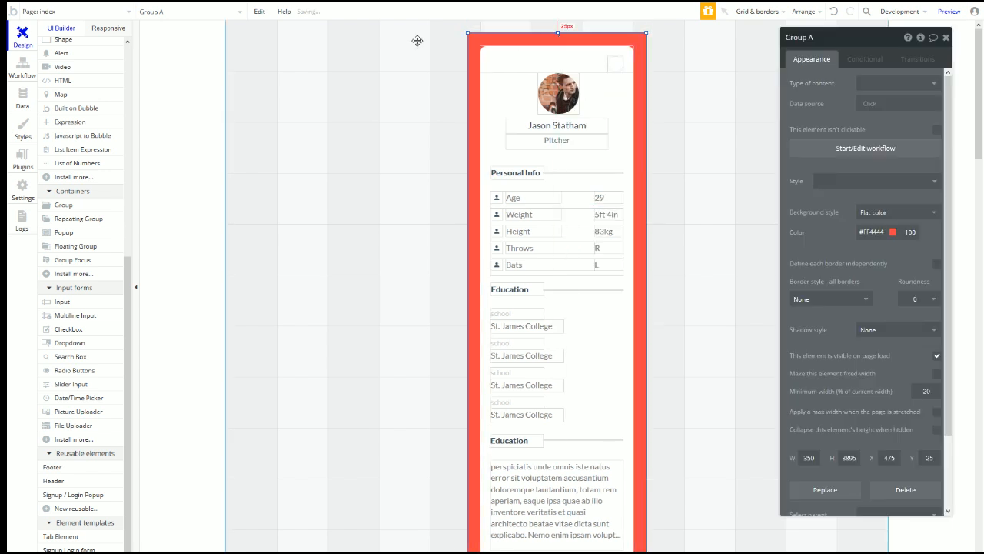
pyautogui.moveTo(153, 7)
pyautogui.click(209, 11)
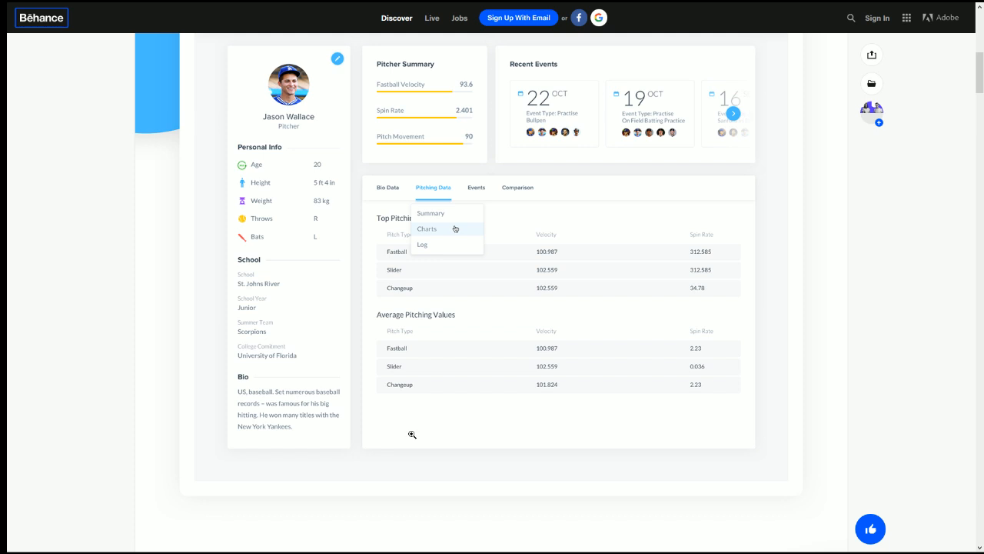
# Step: In the live preview, toggle the pencil icon to open and close the dark edit panel
pyautogui.scroll(5, 414, 400)
pyautogui.scroll(-5, 414, 397)
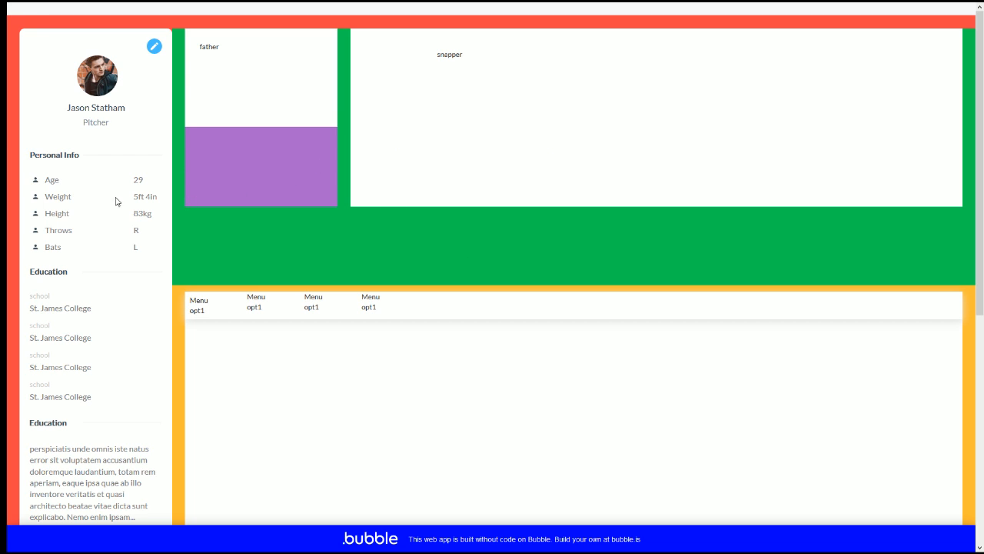
pyautogui.scroll(-3, 389, 213)
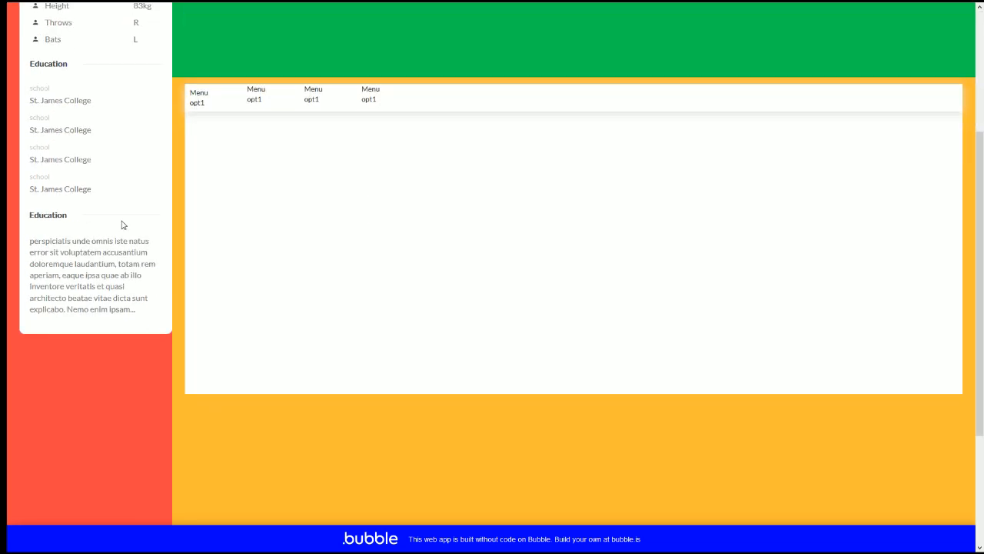
pyautogui.scroll(2, 349, 362)
pyautogui.scroll(1, 347, 365)
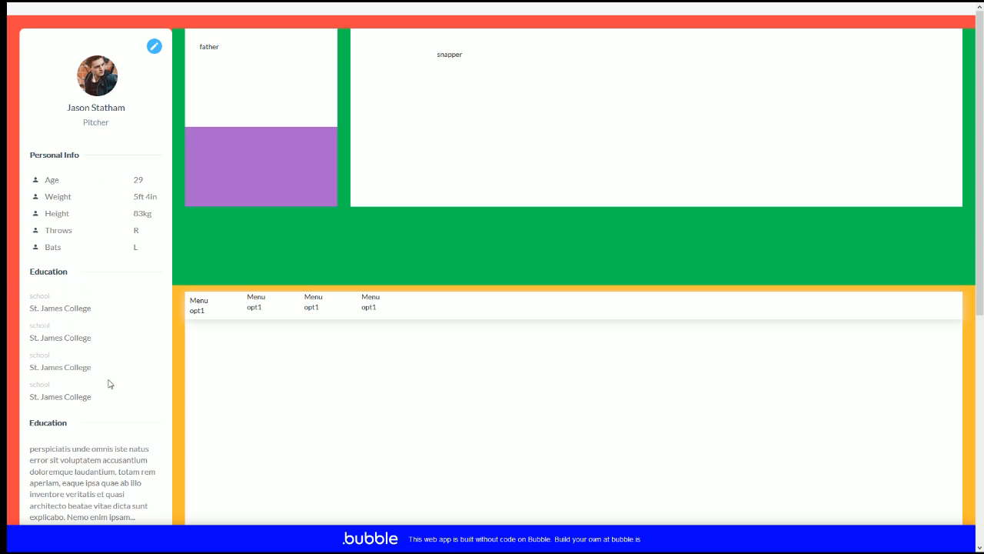
pyautogui.click(153, 47)
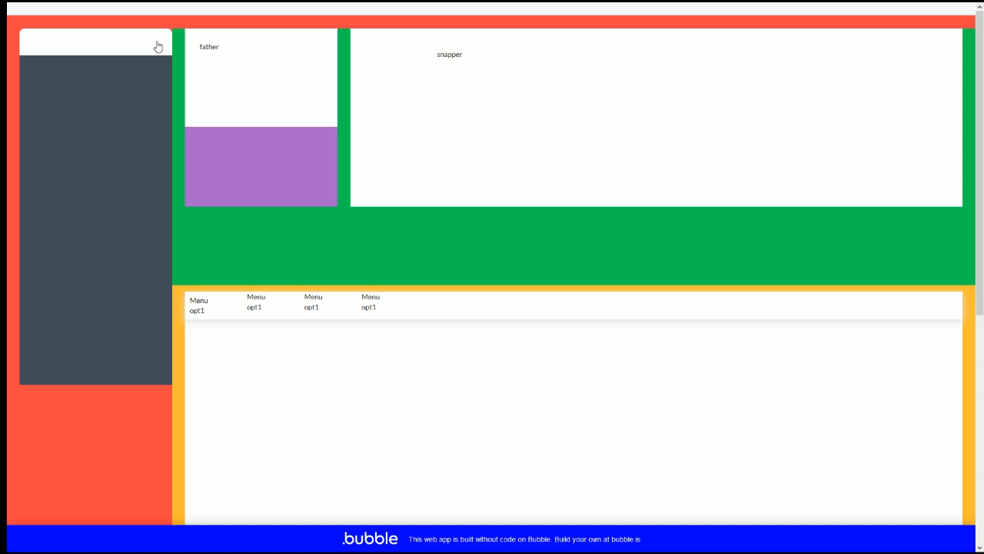
pyautogui.click(158, 43)
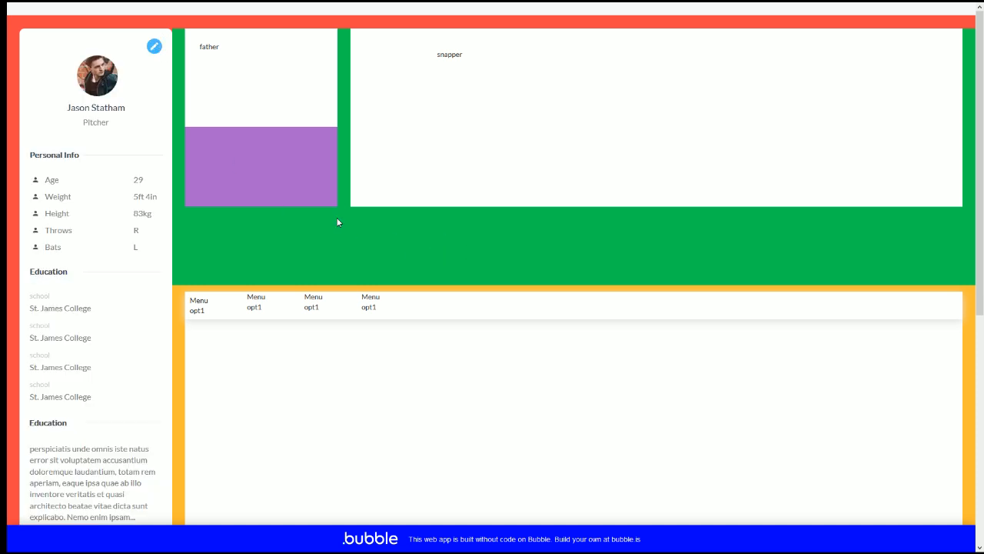
# Step: Set Group Y's background style to None so only its SVG icon shows
pyautogui.moveTo(193, 3)
pyautogui.click(100, 6)
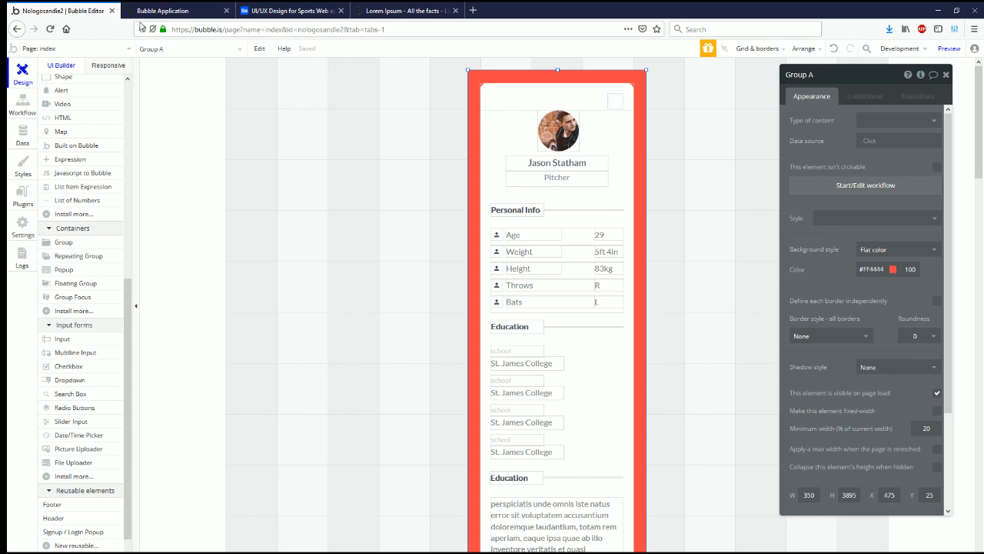
pyautogui.click(616, 64)
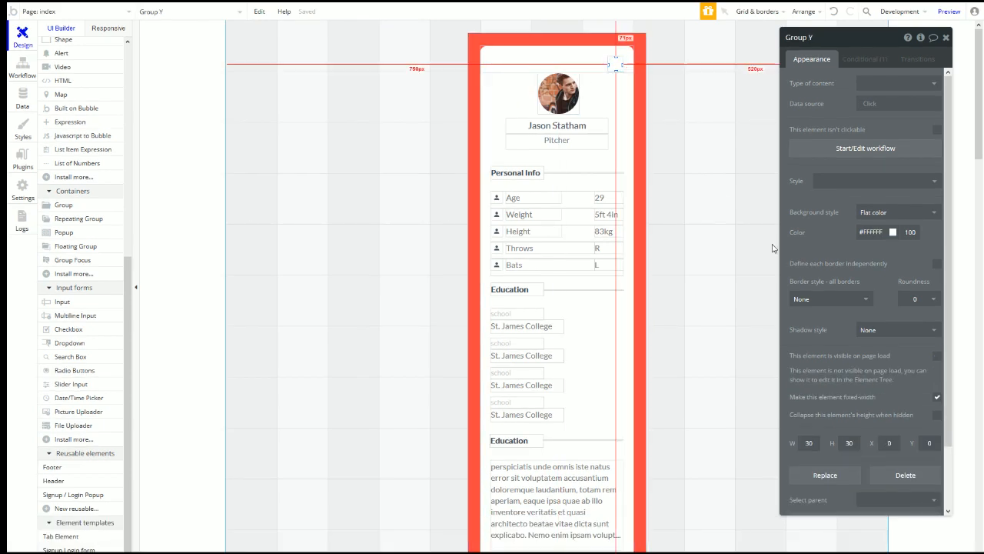
pyautogui.click(927, 212)
pyautogui.click(895, 228)
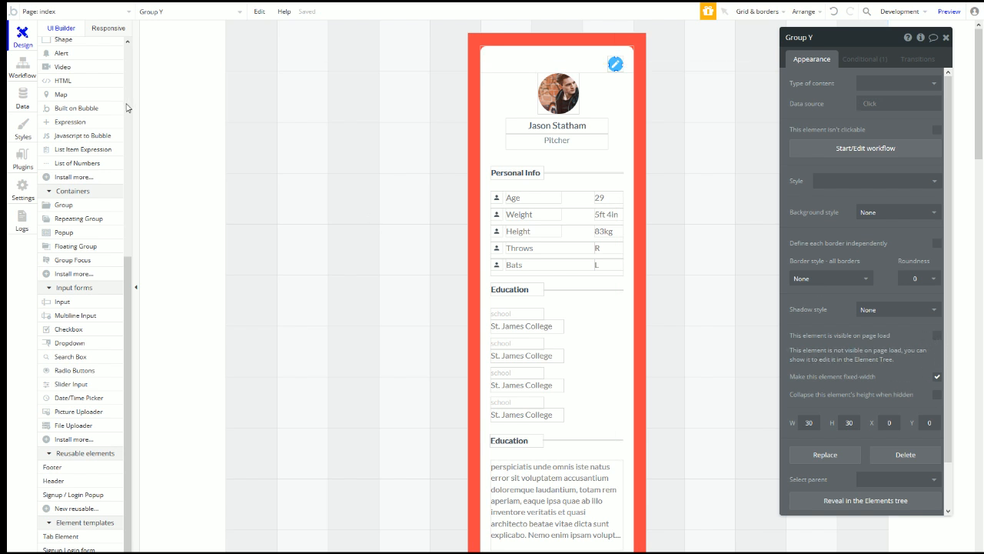
# Step: Hide Group Y in the Elements tree and select the pencil HTML A element
pyautogui.scroll(1, 85, 154)
pyautogui.scroll(5, 84, 155)
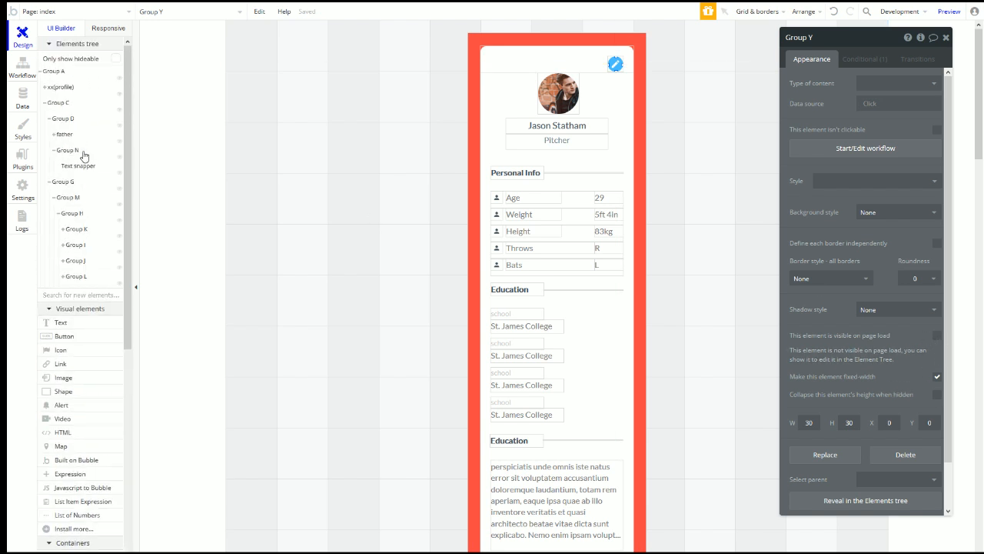
pyautogui.click(862, 502)
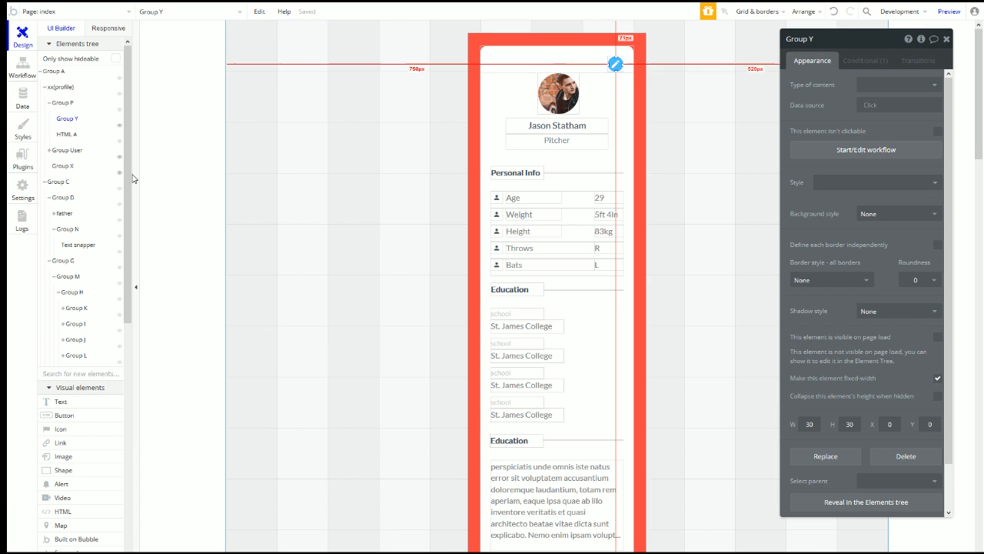
pyautogui.click(118, 124)
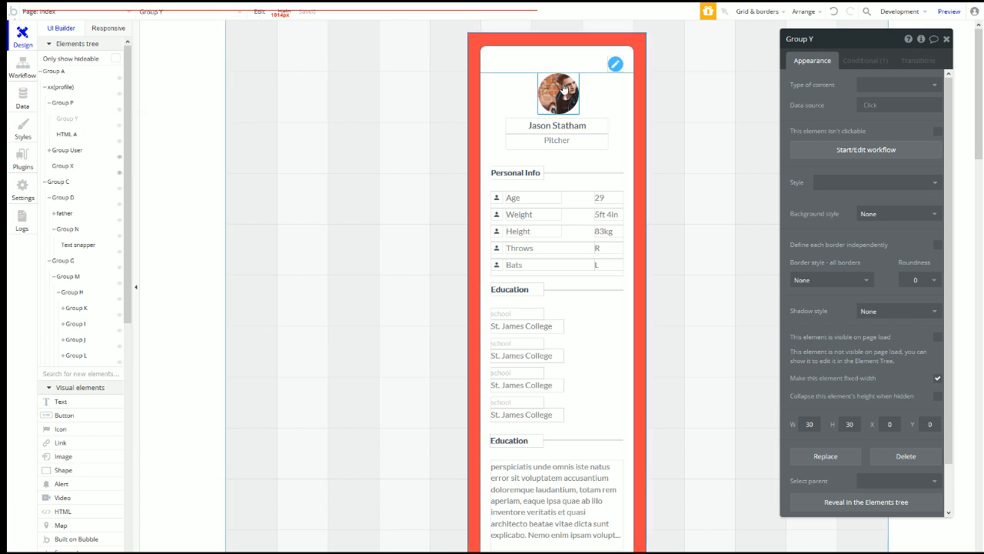
pyautogui.click(616, 68)
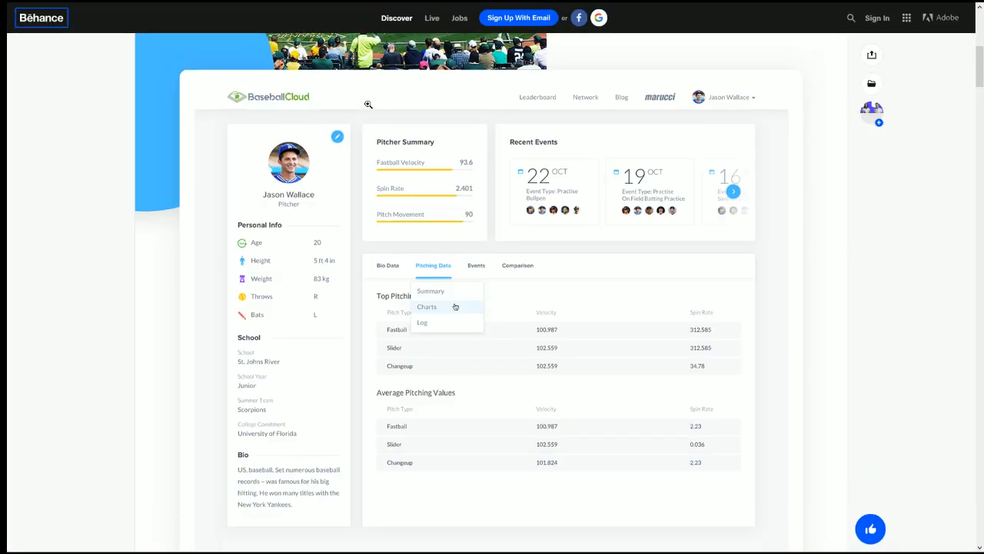
# Step: Go to ionicons.com and search the icons for 'clos'
pyautogui.click(404, 11)
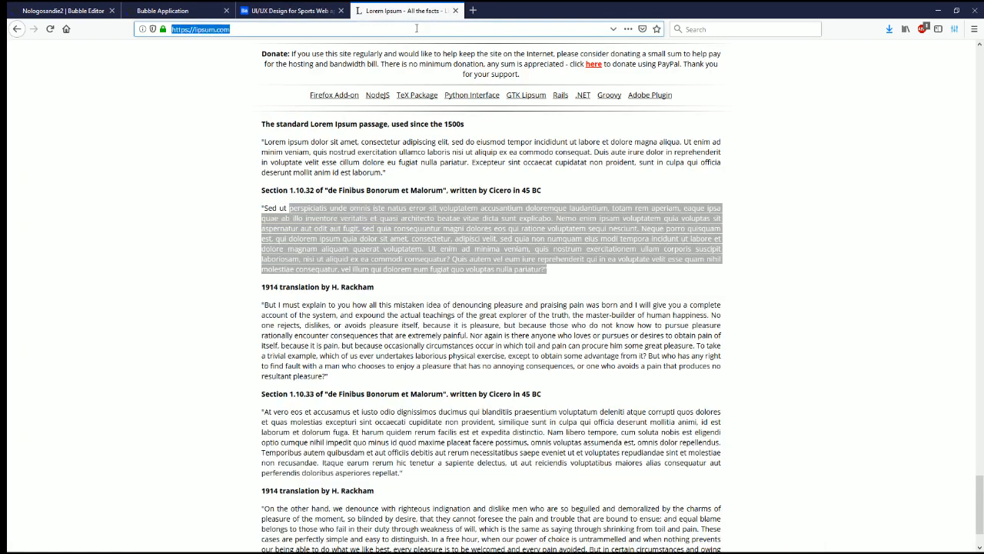
pyautogui.write('l')
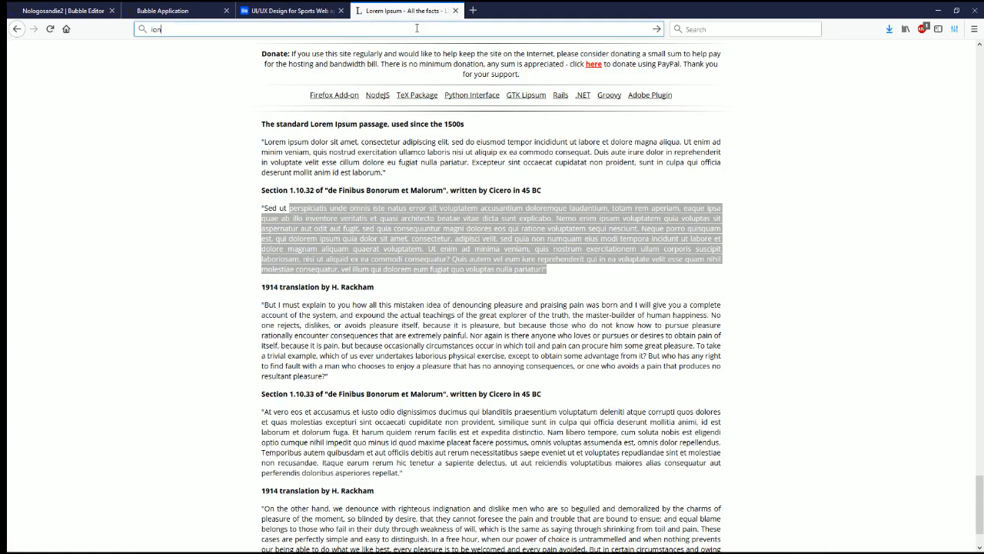
pyautogui.click(289, 71)
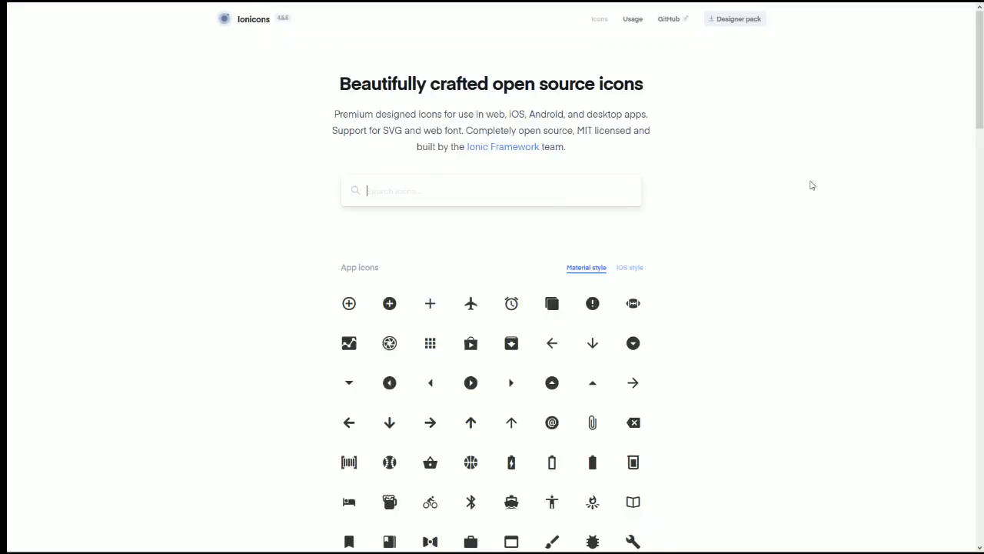
pyautogui.write('clos')
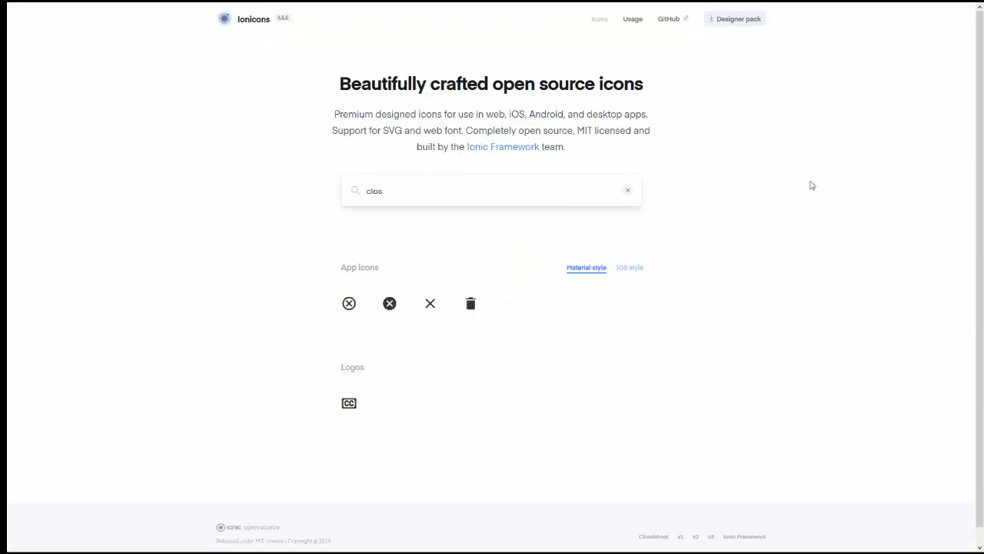
# Step: Download the close icon's Material-style SVG and go back to the running app preview
pyautogui.click(435, 309)
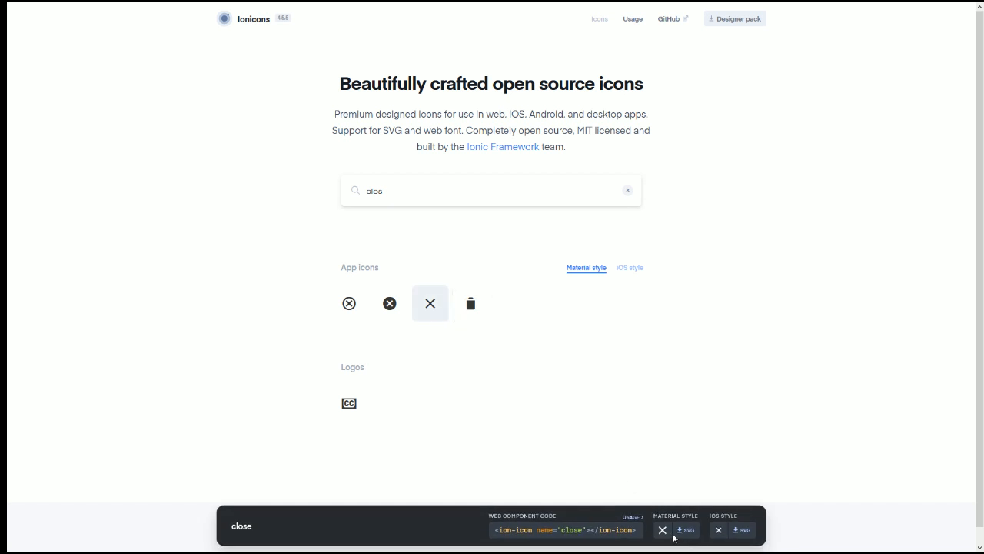
pyautogui.click(682, 531)
pyautogui.click(679, 531)
pyautogui.moveTo(431, 6)
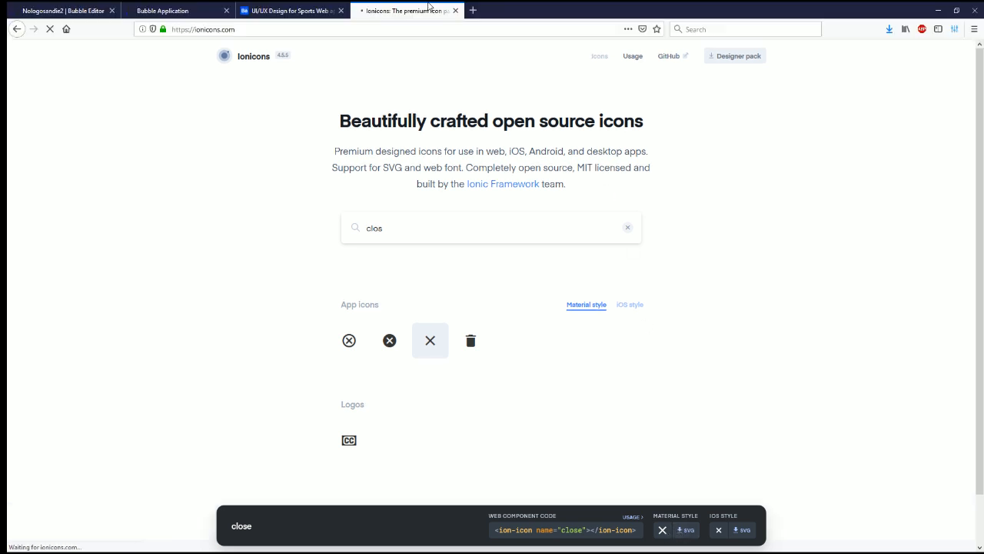
pyautogui.click(160, 10)
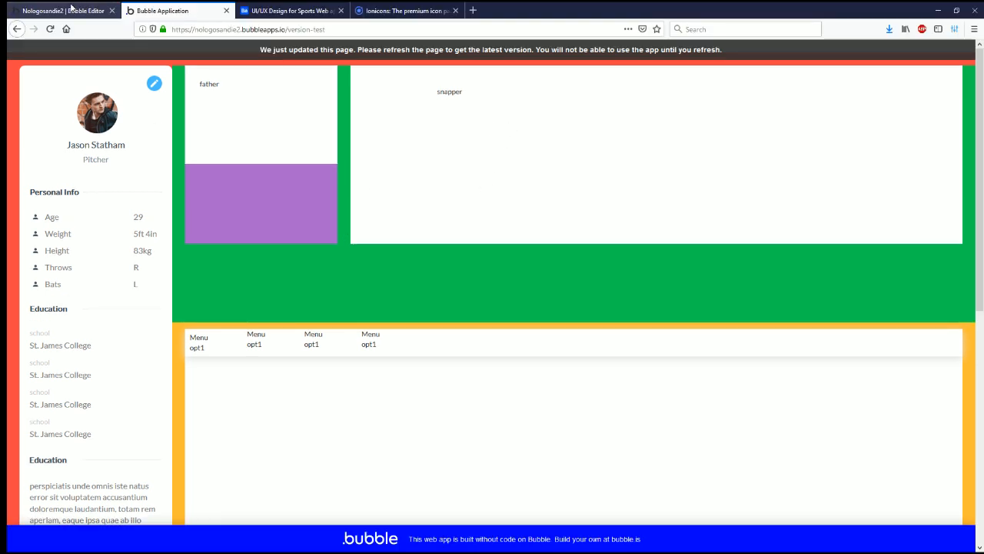
# Step: Add a condition to HTML A: when xx(profile)'s isEdit is "yes"
pyautogui.click(69, 10)
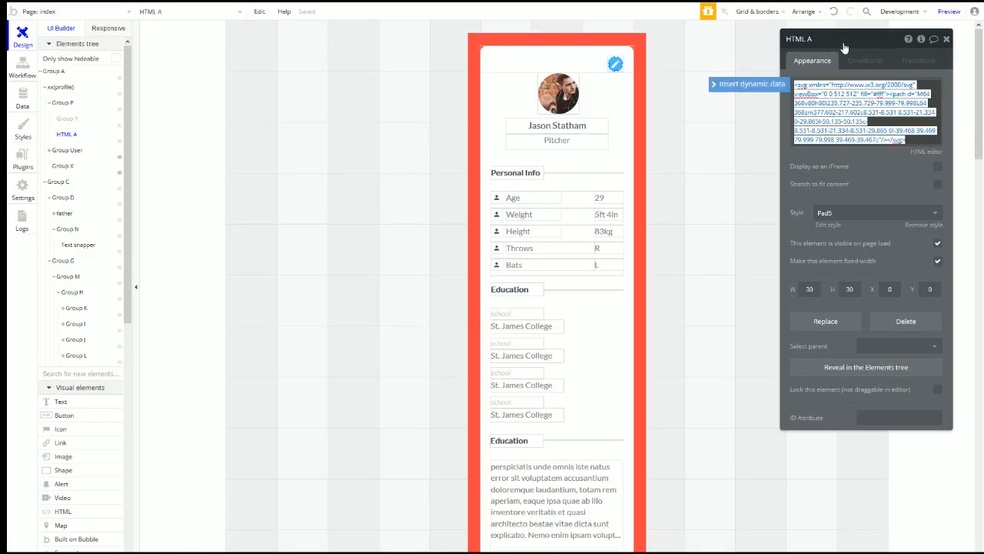
pyautogui.click(865, 61)
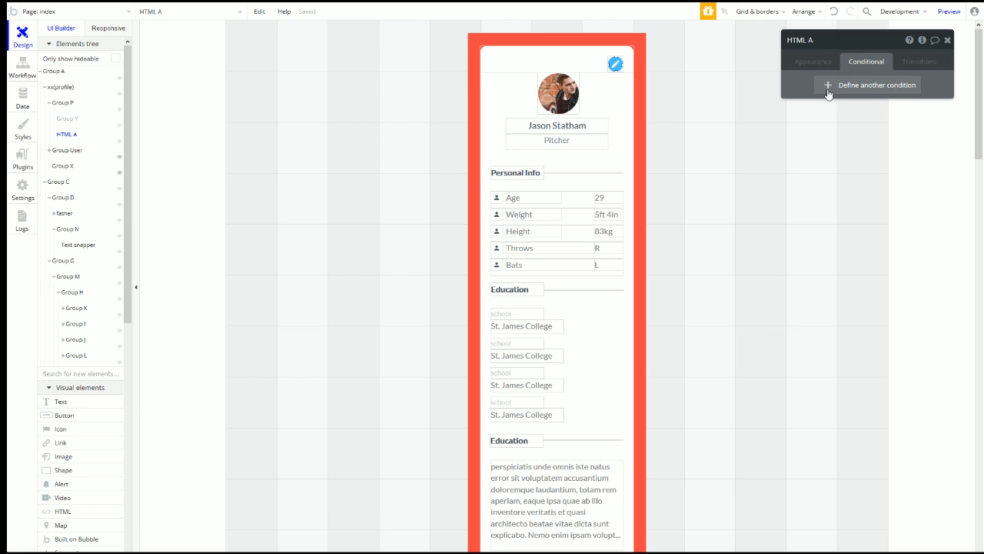
pyautogui.click(831, 93)
pyautogui.write('xx')
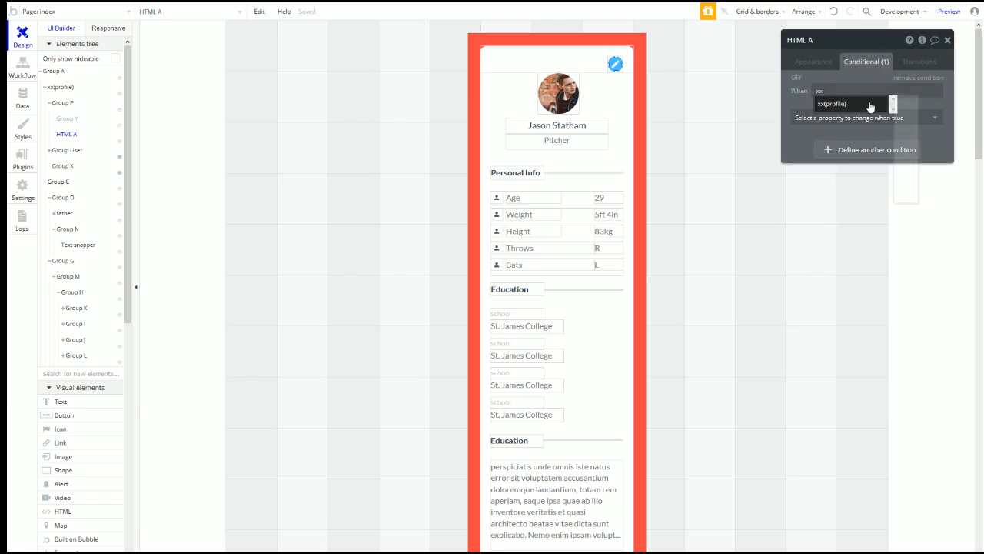
pyautogui.click(866, 104)
pyautogui.click(861, 210)
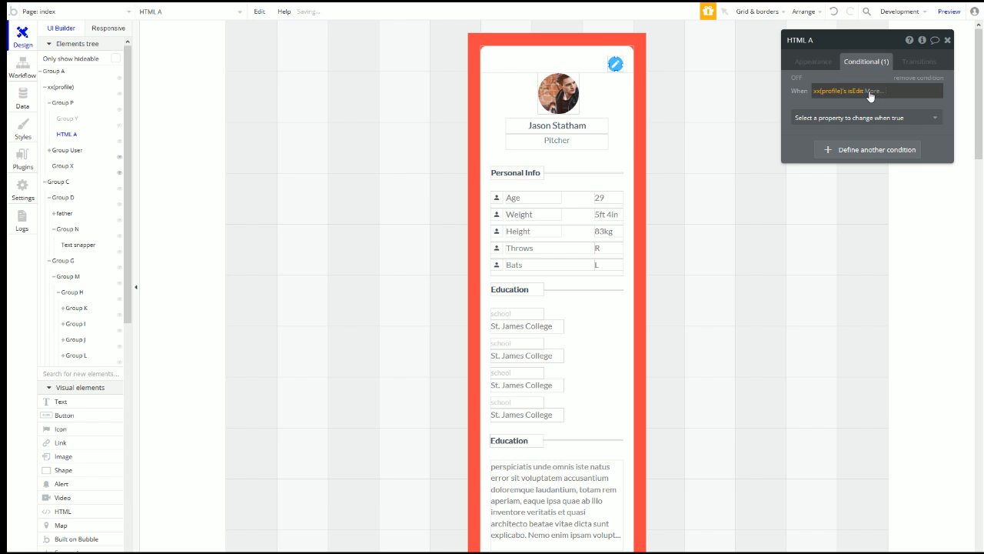
pyautogui.click(884, 121)
# Step: Make that condition replace HTML A's code with the close-icon SVG, filled #fff
pyautogui.click(855, 122)
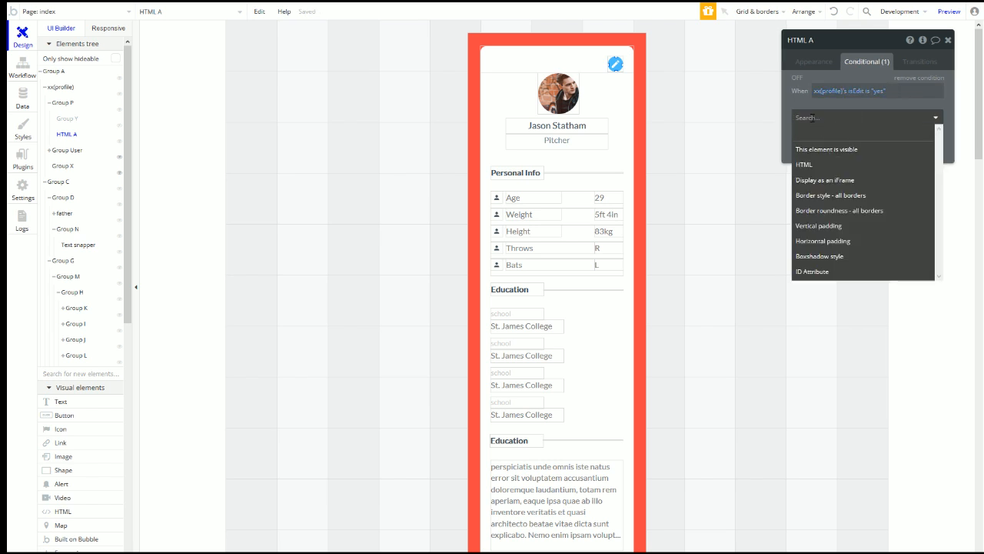
pyautogui.click(817, 165)
pyautogui.click(846, 159)
pyautogui.hotkey('ctrl', 'a')
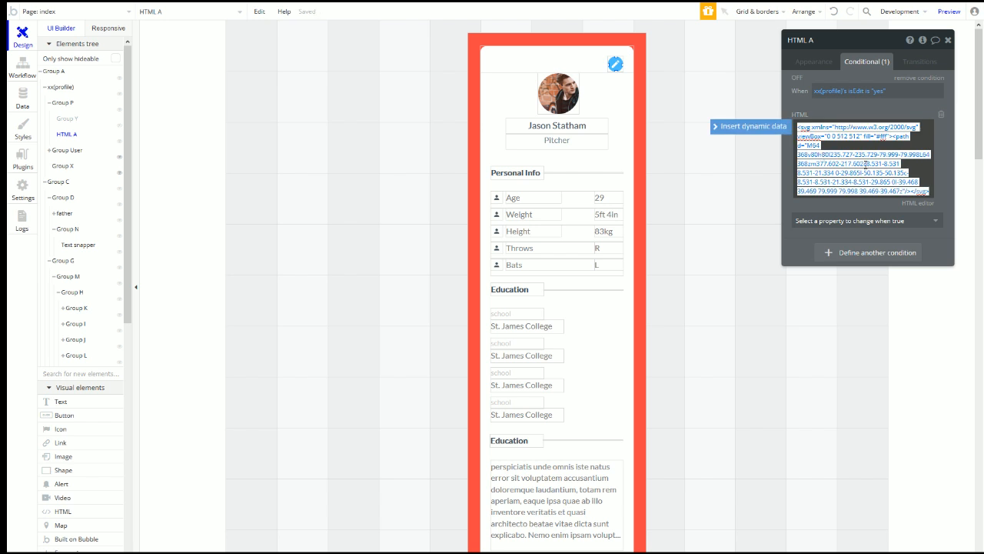
pyautogui.write('<svg xmlns="http://www.w3.org/2000/svg" viewBox="0 0 512 512"><path d="M405 136.798L375.202 107 256 226.202 136.798 107 107 136.798 226.202 256 107 375.202 136.798 405 256 285.798 375.202 405 405 375.202 285.798 256z"/></svg>')
pyautogui.write('fill="')
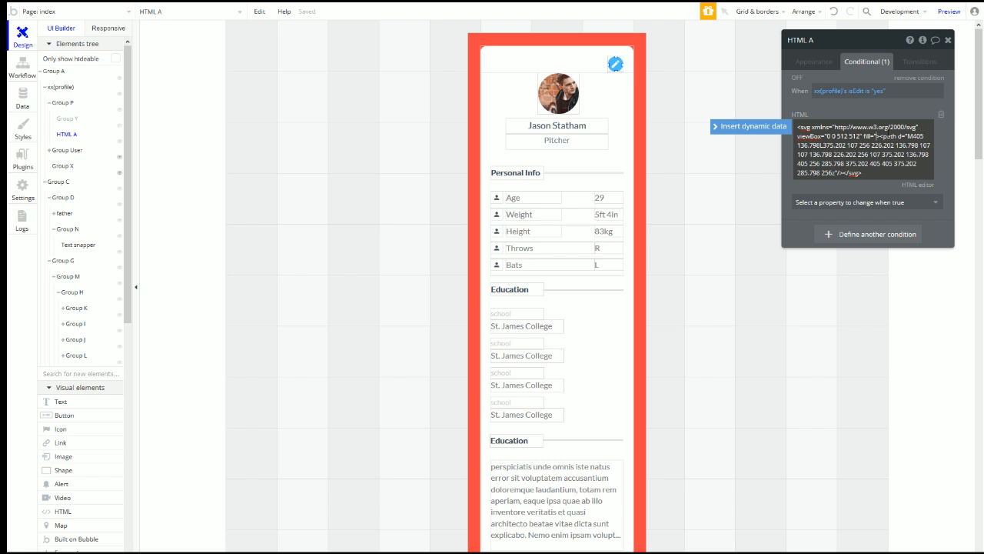
pyautogui.write('#fff')
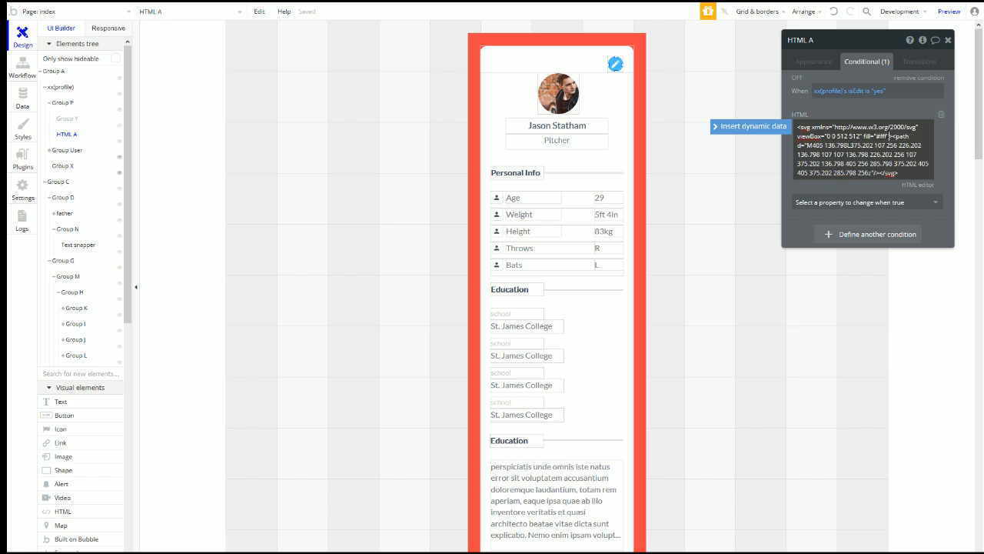
# Step: Reload the app preview to check the change
pyautogui.click(845, 107)
pyautogui.click(949, 11)
pyautogui.click(190, 7)
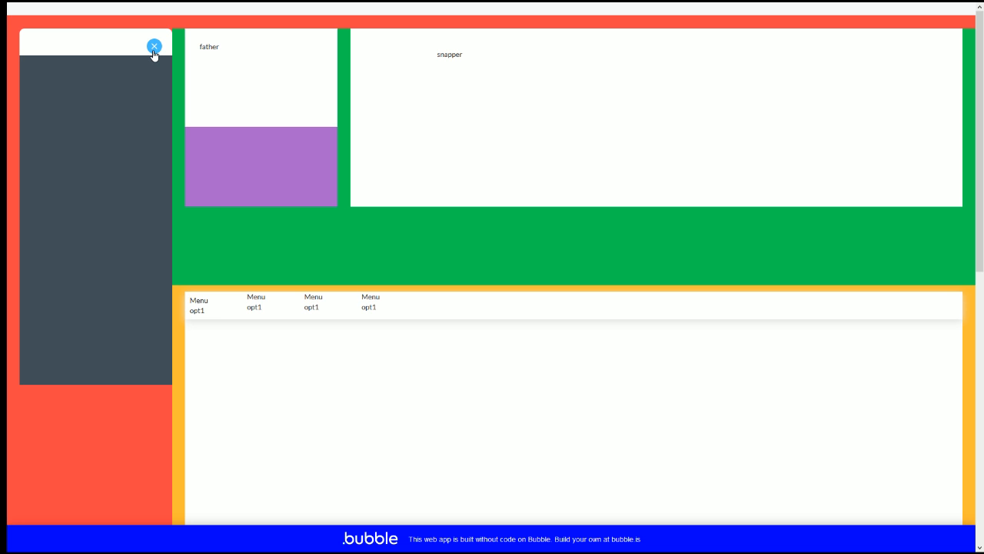
# Step: Toggle the pencil button between close icon and profile, then open the editor's Data section
pyautogui.click(154, 49)
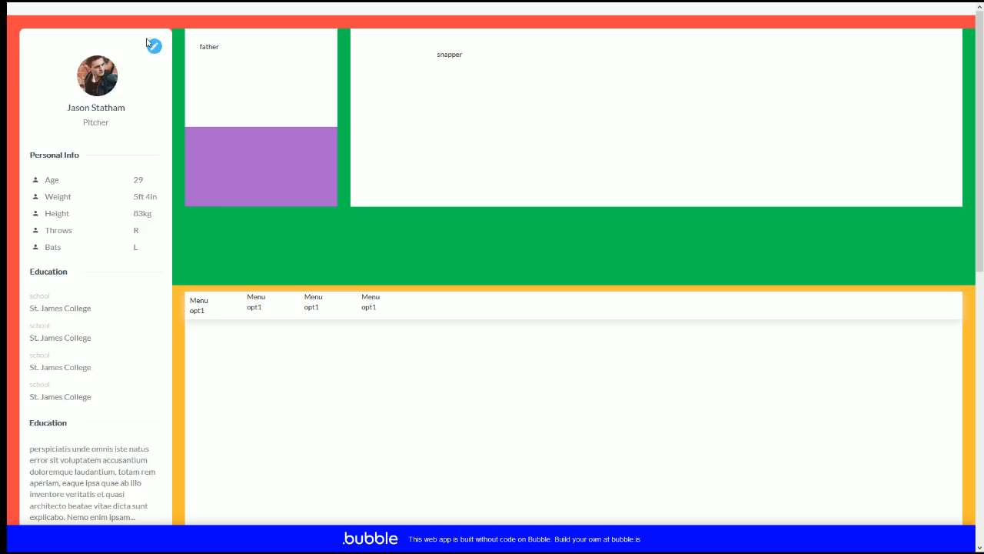
pyautogui.click(151, 47)
pyautogui.click(152, 47)
pyautogui.click(154, 46)
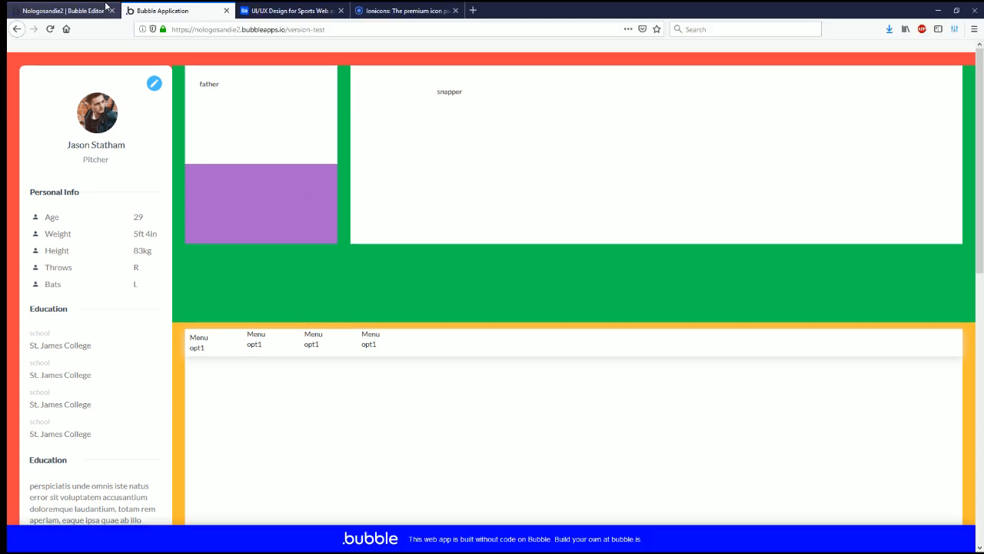
pyautogui.click(107, 7)
pyautogui.click(23, 102)
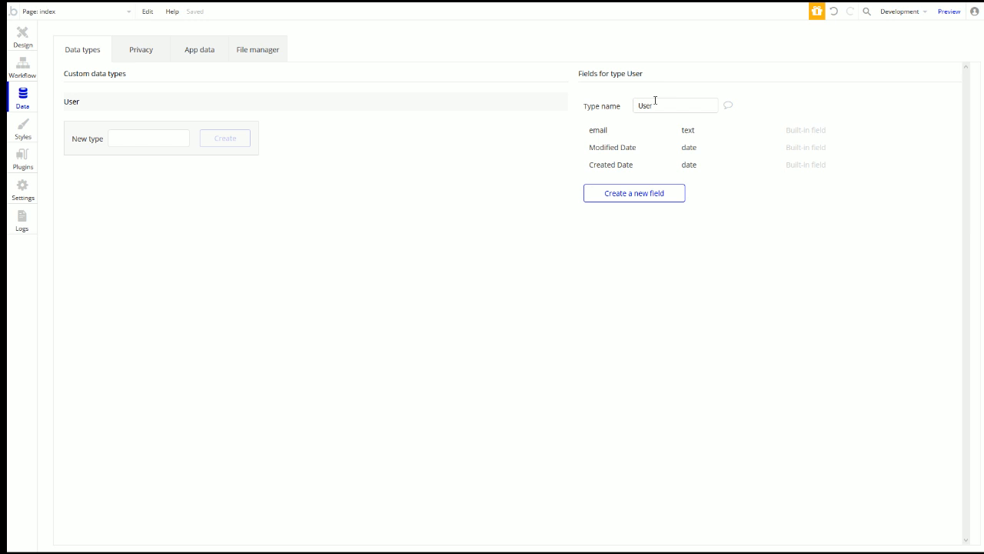
# Step: Create a new data type named Userfile
pyautogui.click(116, 139)
pyautogui.write('Userfile')
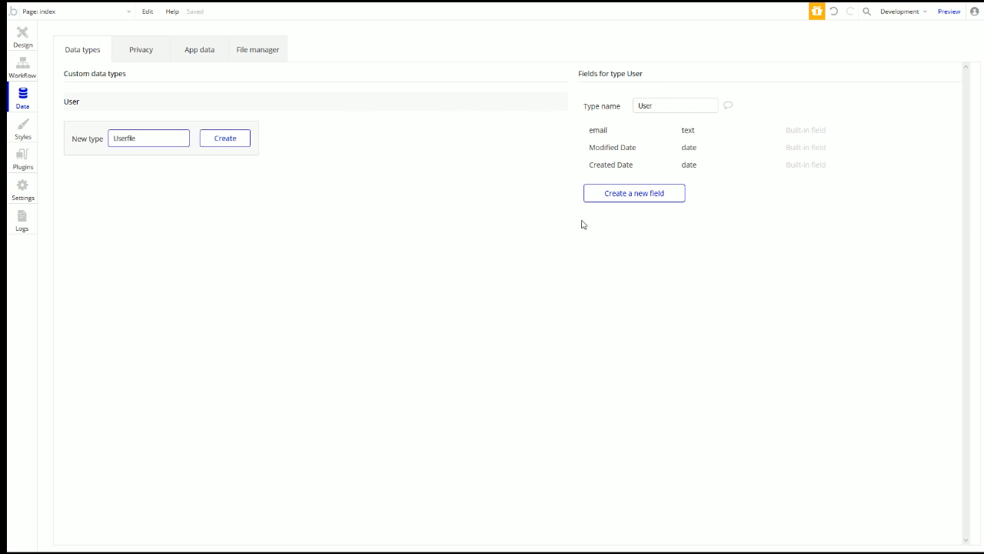
pyautogui.click(226, 143)
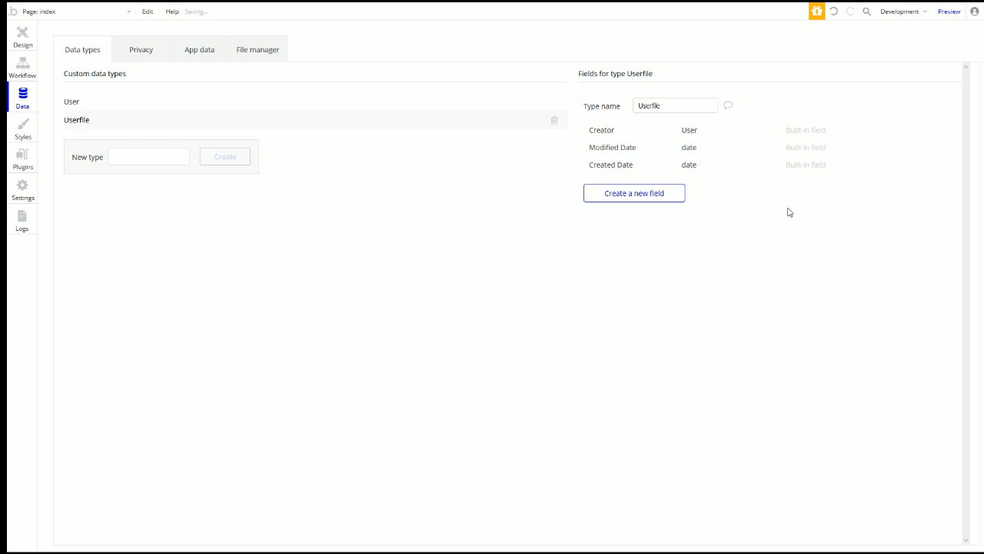
# Step: Add a field named user of type User to Userfile
pyautogui.click(651, 201)
pyautogui.write('user')
pyautogui.click(516, 102)
pyautogui.click(518, 271)
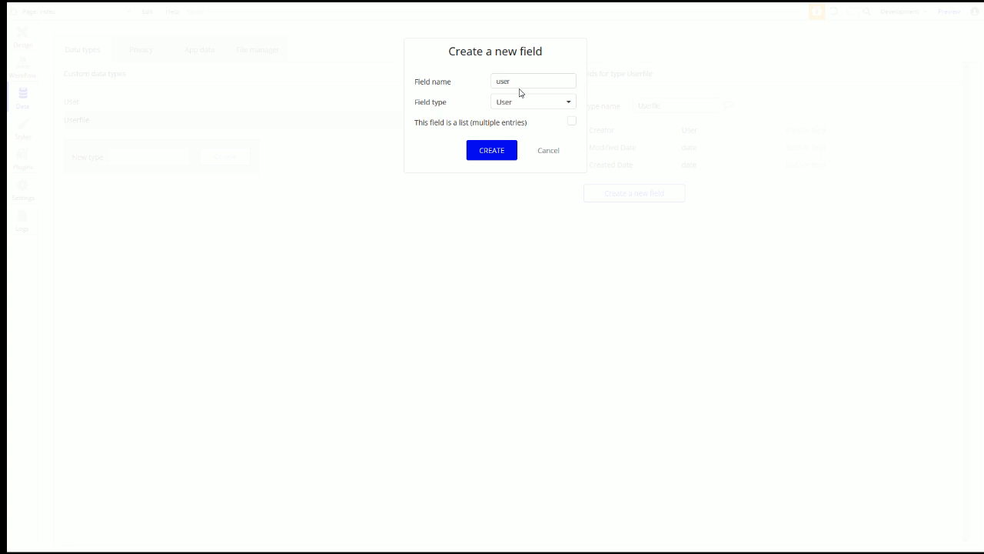
pyautogui.click(494, 158)
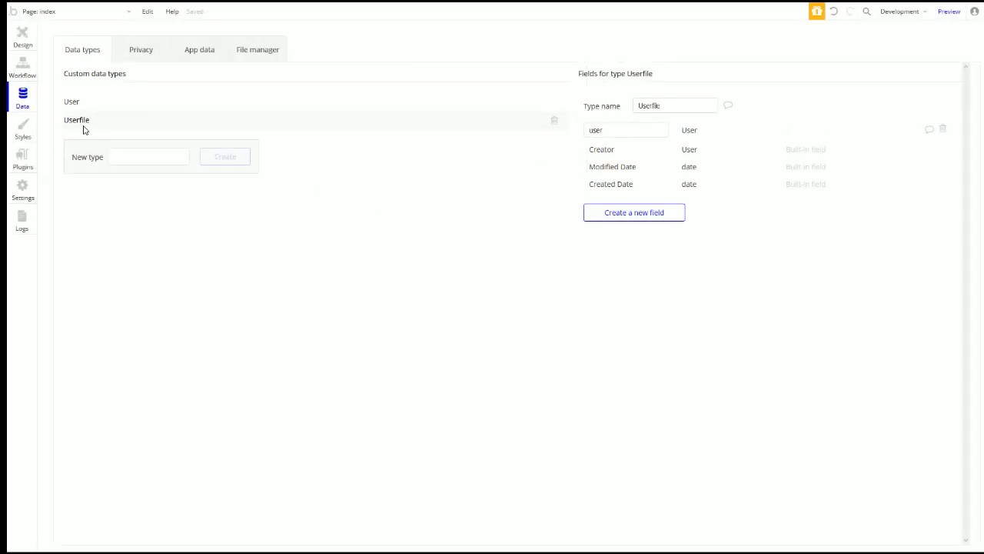
# Step: Review the User and Userfile fields, then return to the Design view
pyautogui.click(70, 105)
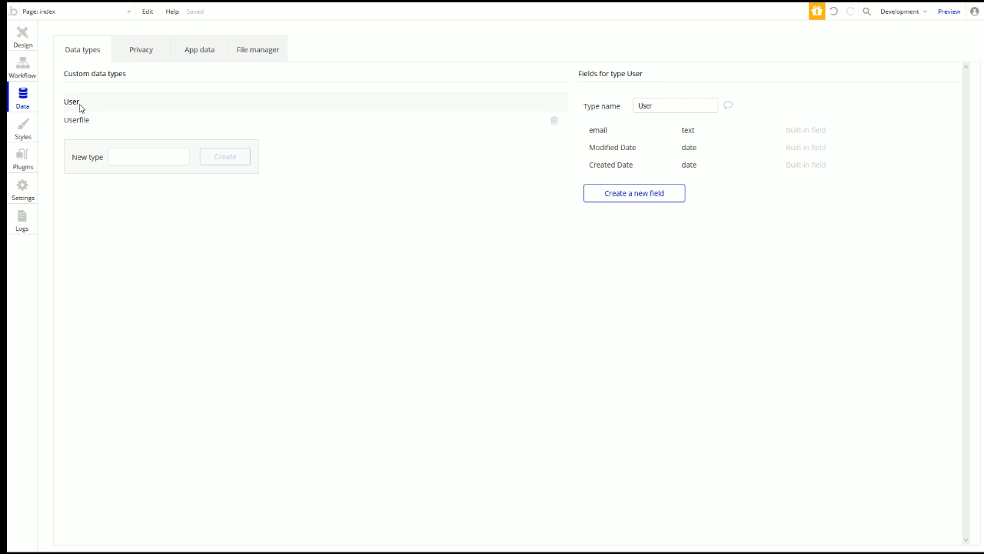
pyautogui.click(90, 126)
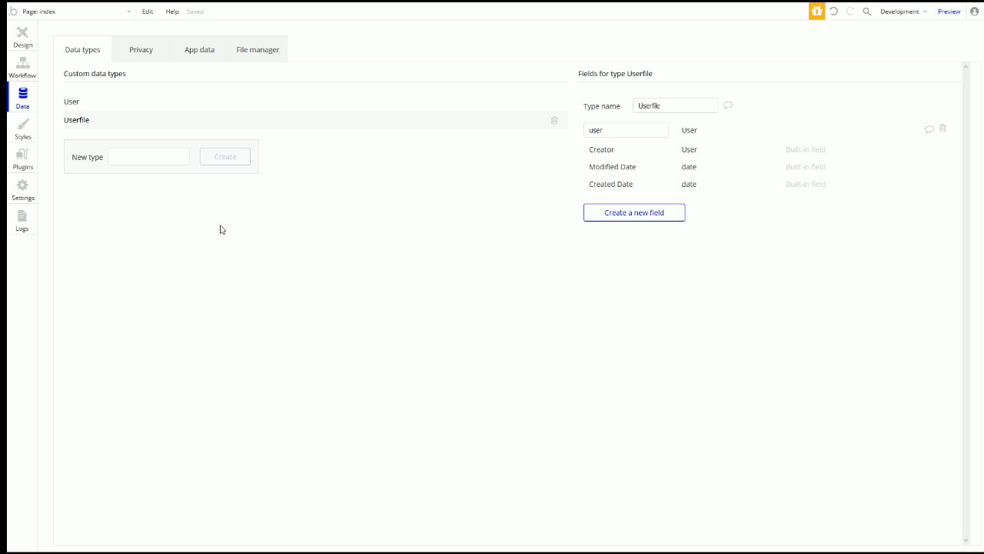
pyautogui.click(23, 40)
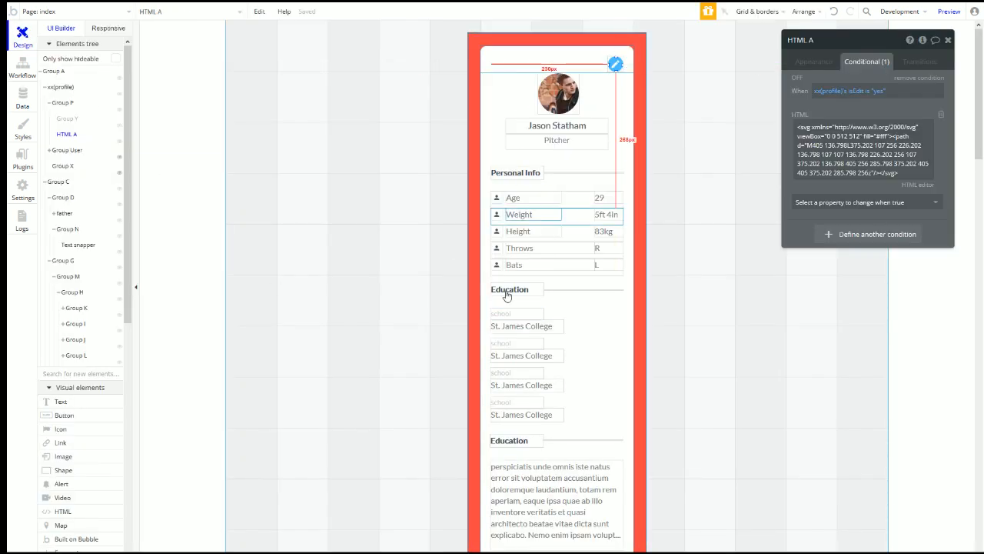